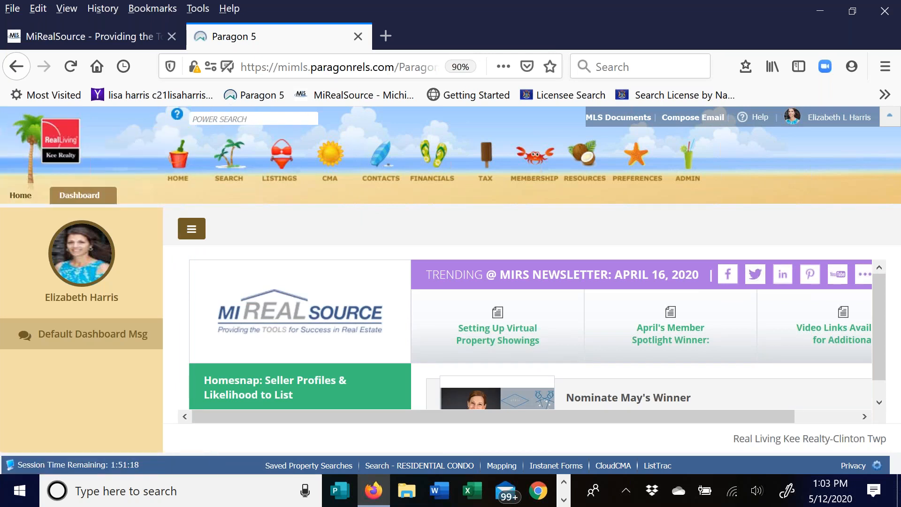
pyautogui.click(206, 121)
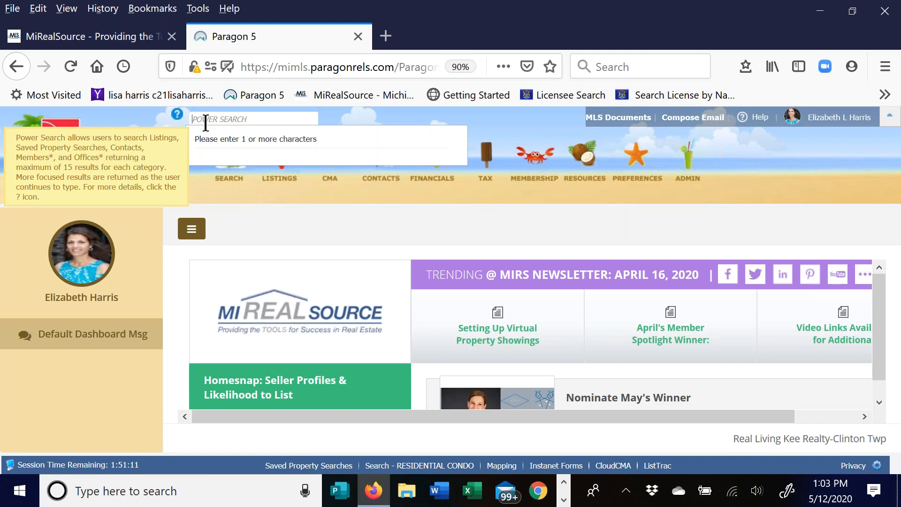
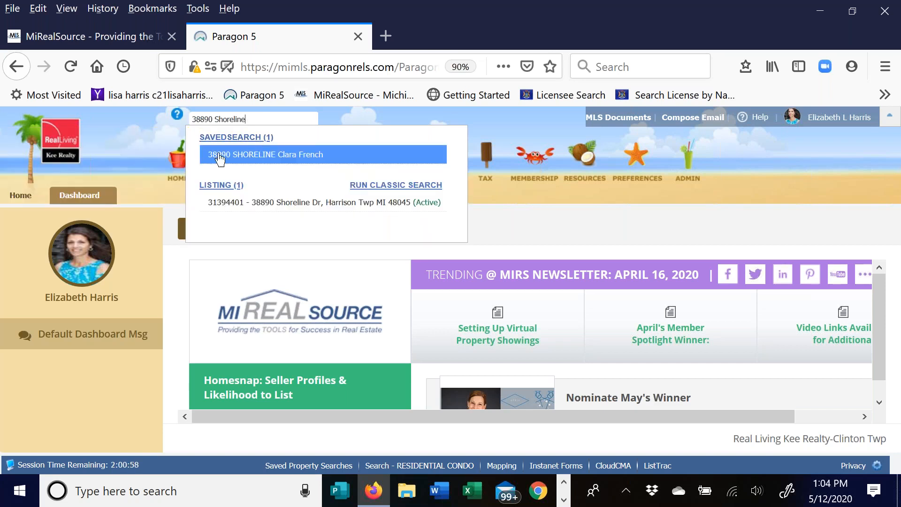
pyautogui.click(222, 202)
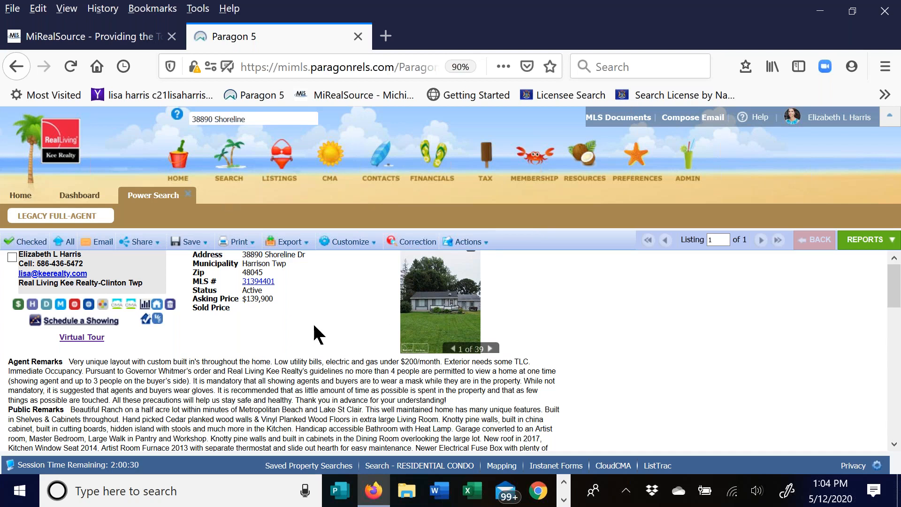
pyautogui.hotkey('ctrl', '0')
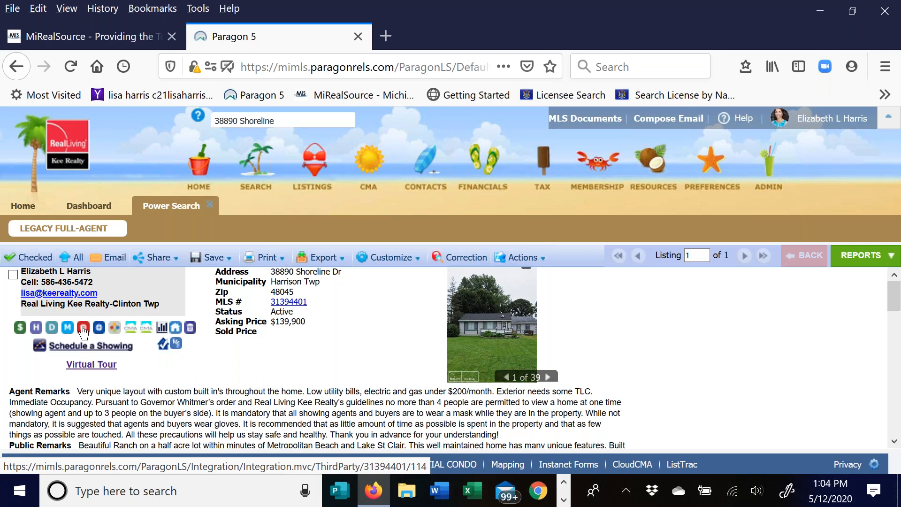
# - Open the listing's Realist Property Details and review its owner, tax and characteristics sections
pyautogui.click(84, 331)
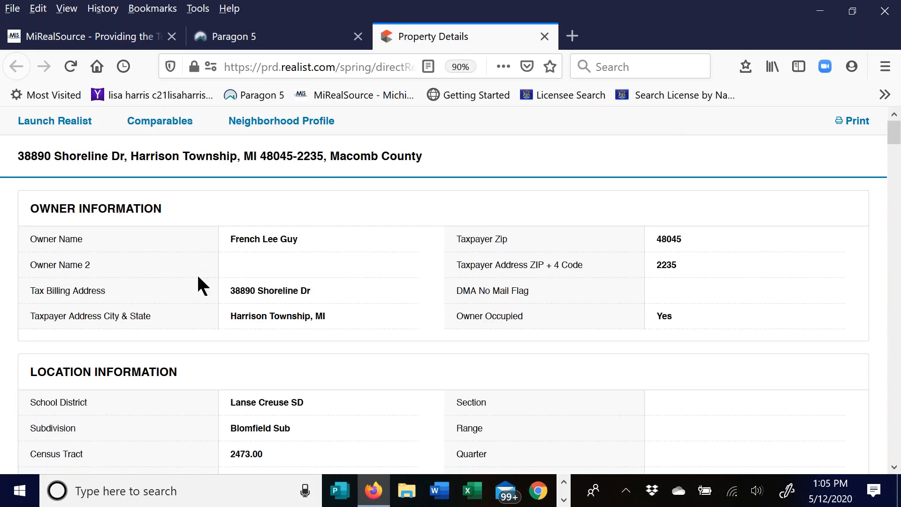
pyautogui.scroll(-2, 416, 301)
pyautogui.scroll(-3, 412, 295)
pyautogui.scroll(-1, 408, 291)
pyautogui.scroll(-5, 408, 282)
pyautogui.scroll(-1, 406, 284)
pyautogui.scroll(-3, 384, 262)
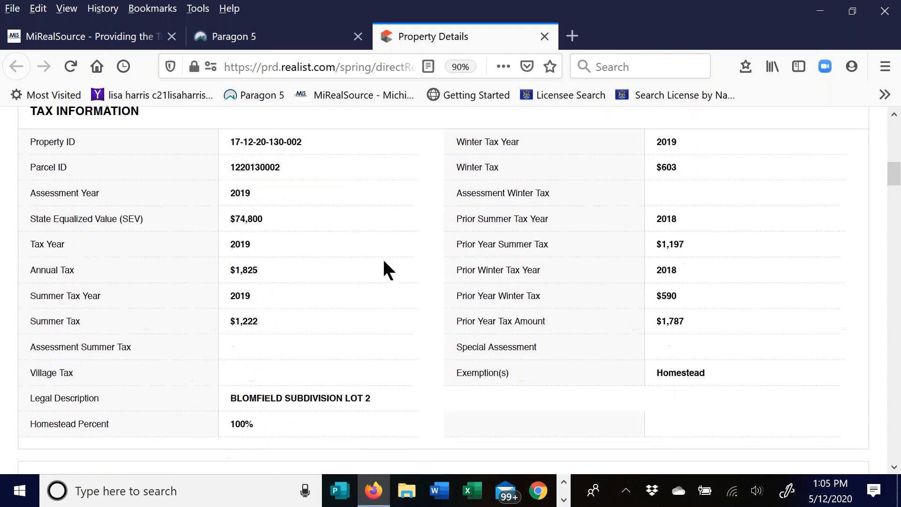
pyautogui.scroll(-5, 383, 262)
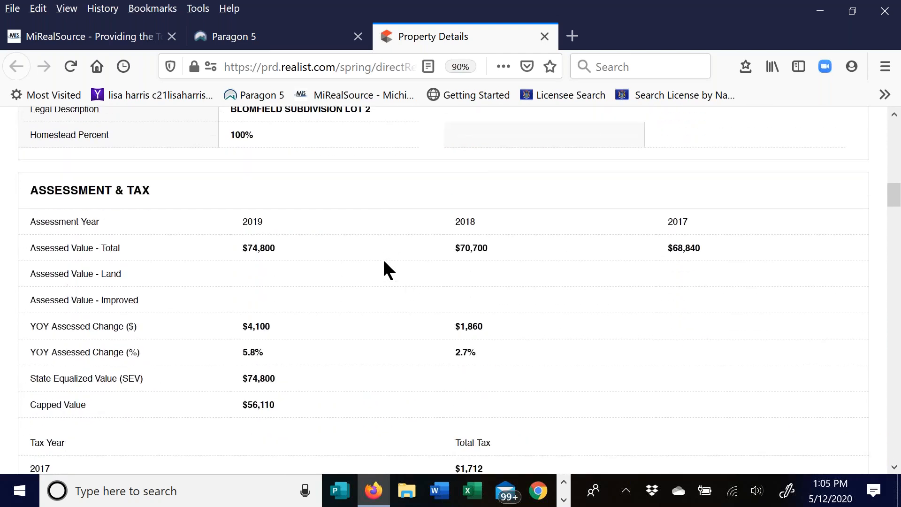
pyautogui.scroll(-6, 384, 261)
pyautogui.scroll(-10, 384, 262)
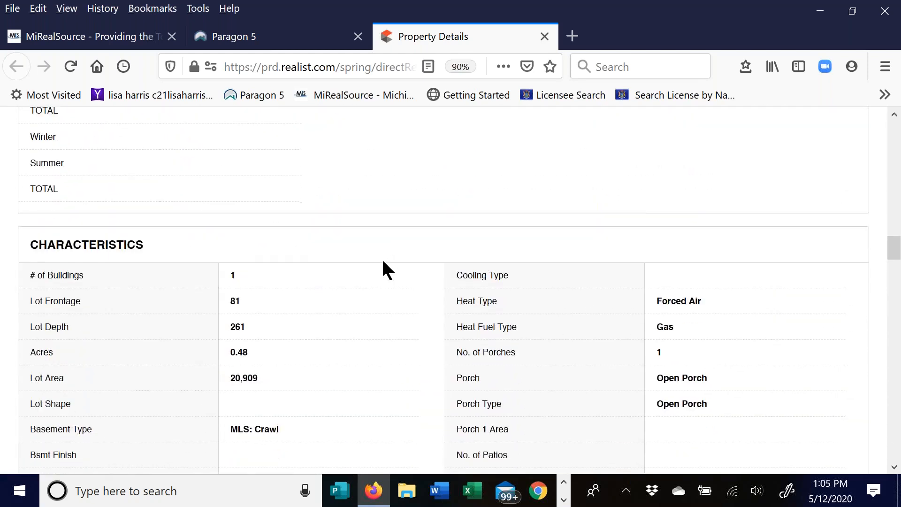
pyautogui.scroll(-2, 382, 261)
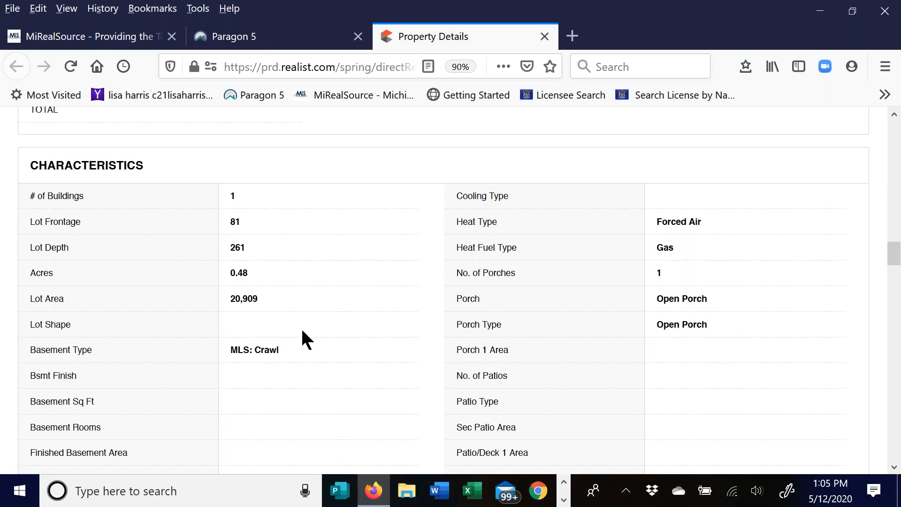
pyautogui.scroll(-2, 407, 308)
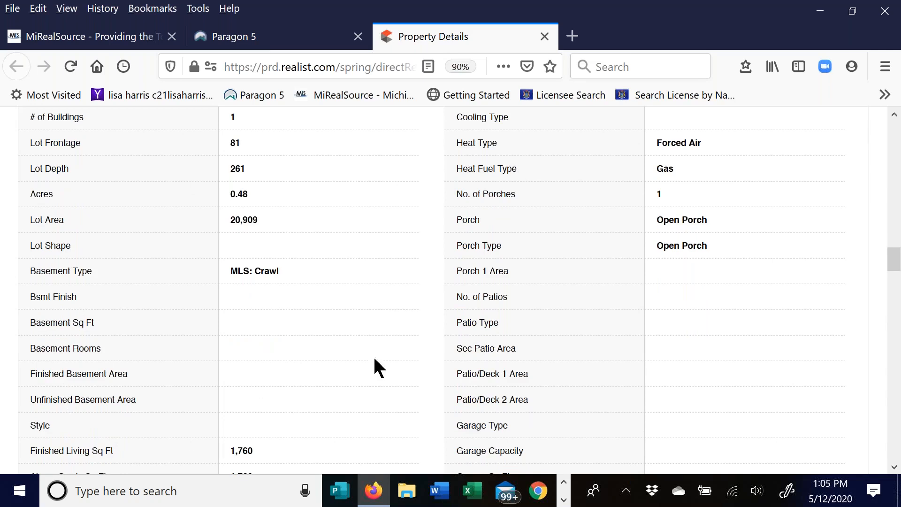
pyautogui.scroll(-1, 373, 357)
pyautogui.scroll(-2, 366, 340)
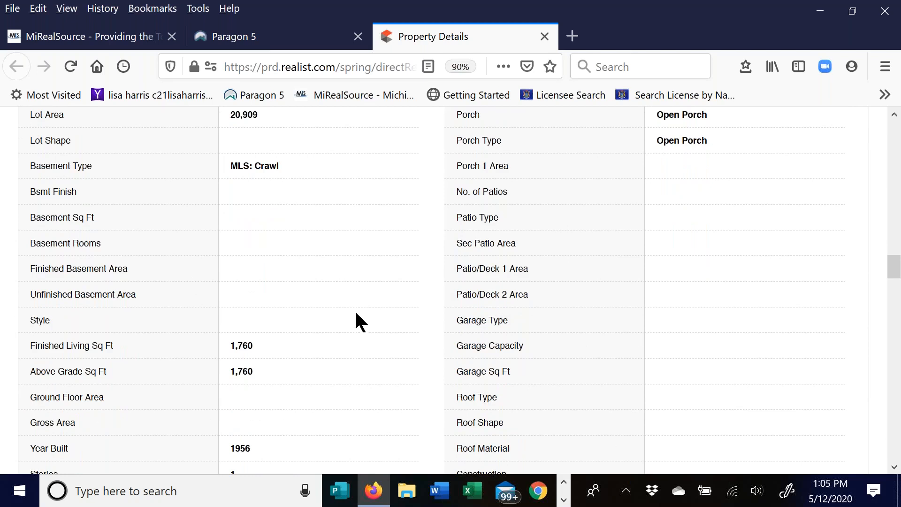
pyautogui.scroll(-2, 345, 297)
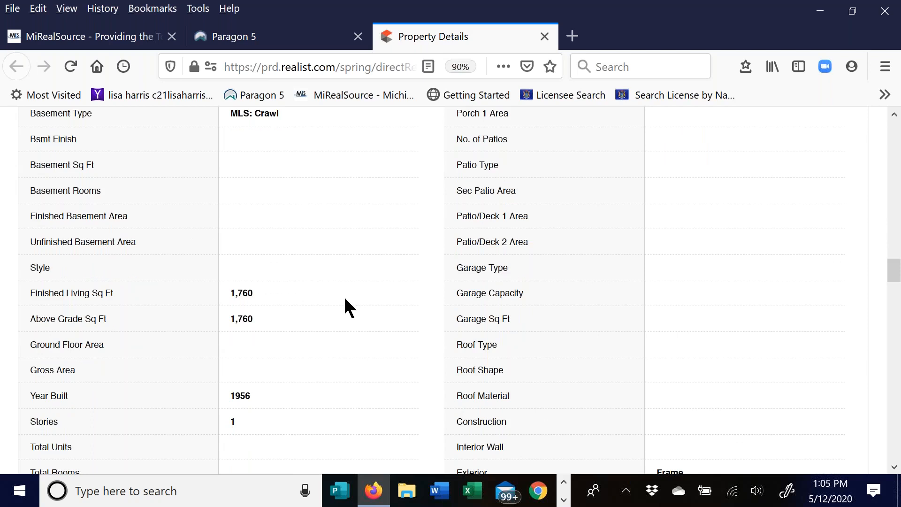
pyautogui.scroll(-6, 345, 298)
pyautogui.scroll(-18, 358, 272)
pyautogui.scroll(-4, 358, 270)
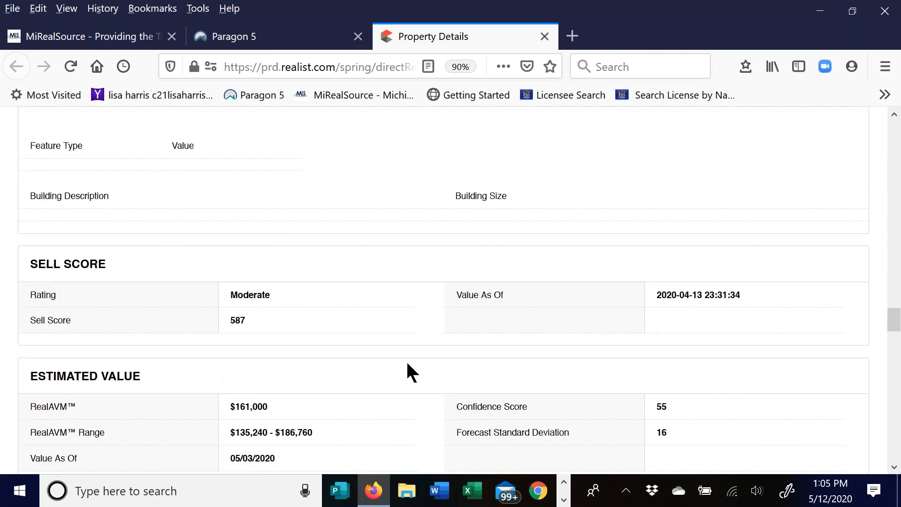
pyautogui.scroll(3, 393, 351)
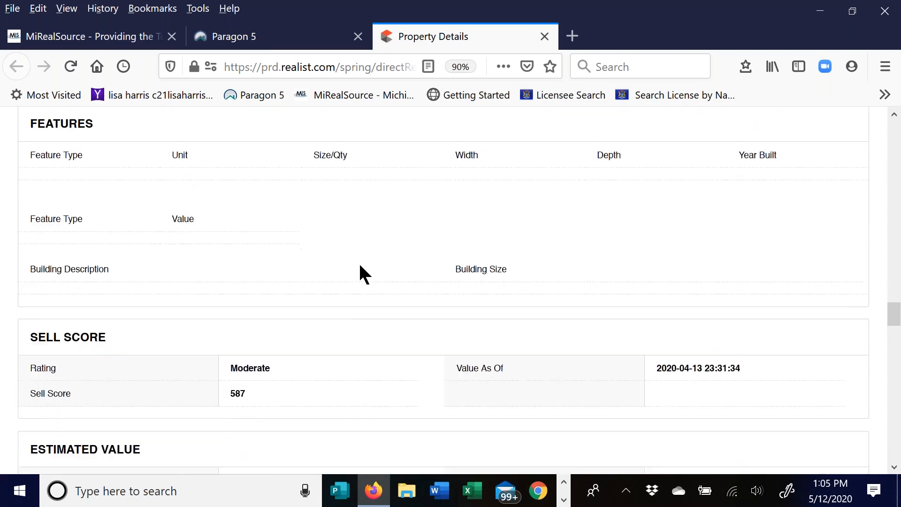
pyautogui.scroll(-2, 361, 274)
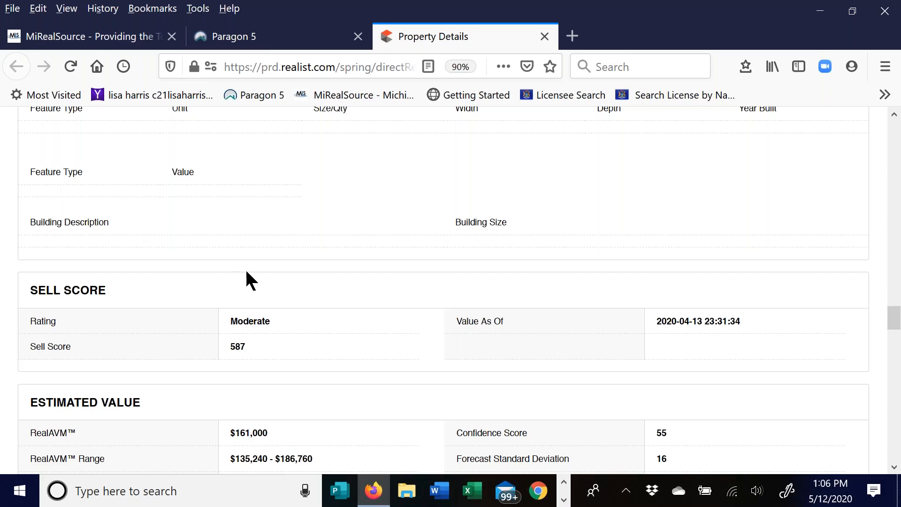
pyautogui.scroll(-3, 245, 272)
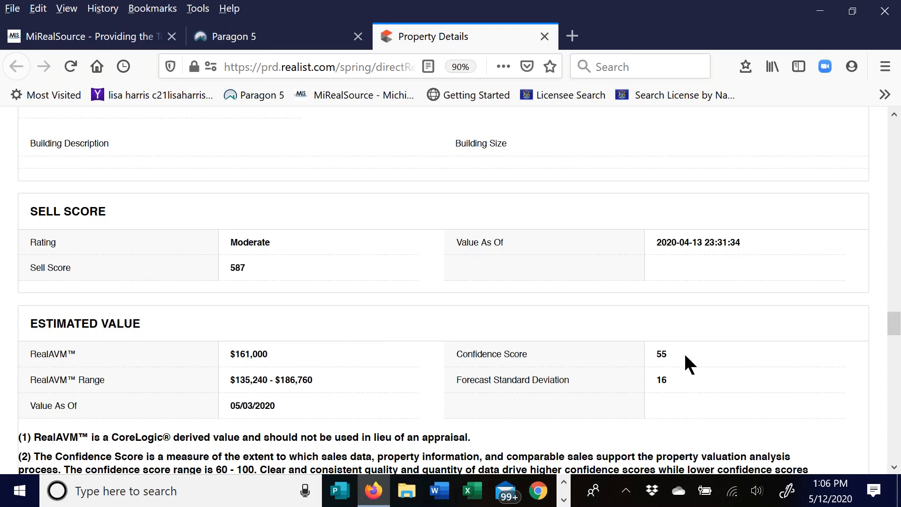
pyautogui.scroll(-2, 688, 345)
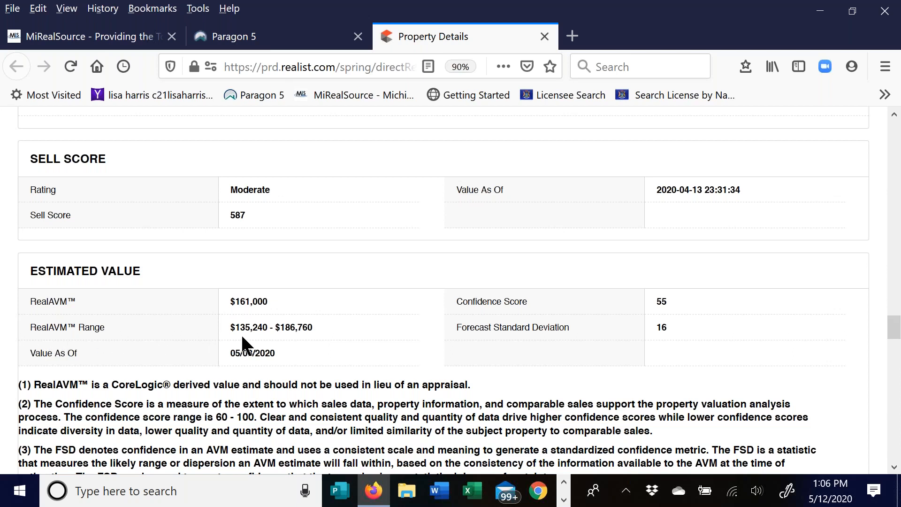
pyautogui.scroll(-2, 309, 346)
pyautogui.scroll(-3, 367, 296)
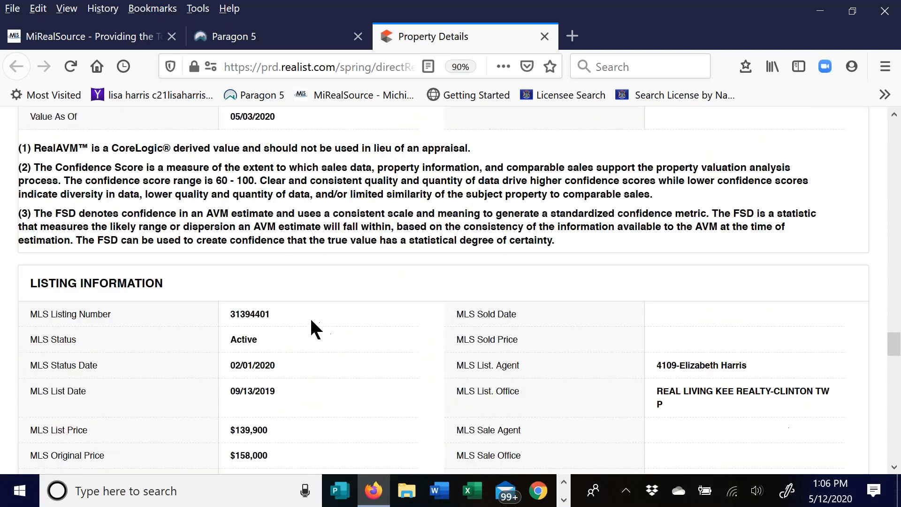
# - Review Property Details down through assessment and tax, then return to Owner Information
pyautogui.scroll(-1, 318, 288)
pyautogui.scroll(-8, 338, 327)
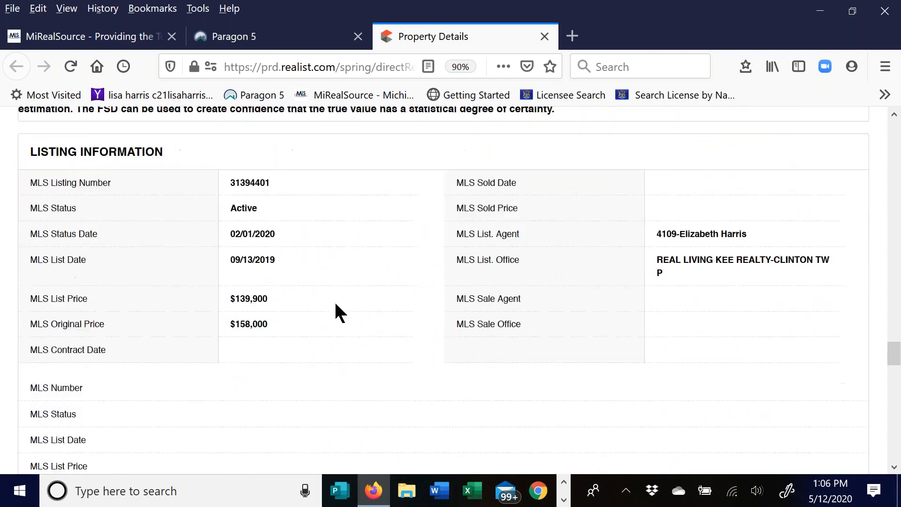
pyautogui.scroll(-1, 358, 258)
pyautogui.scroll(2, 375, 263)
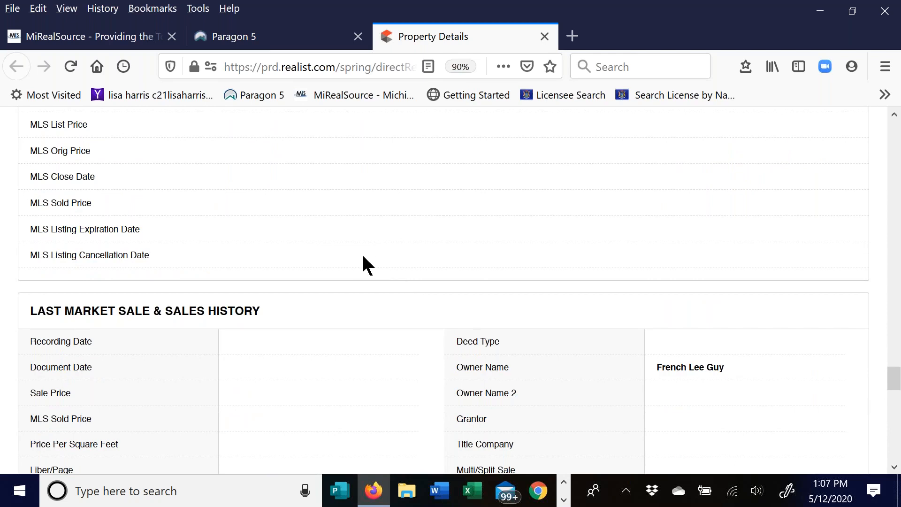
pyautogui.scroll(-6, 382, 276)
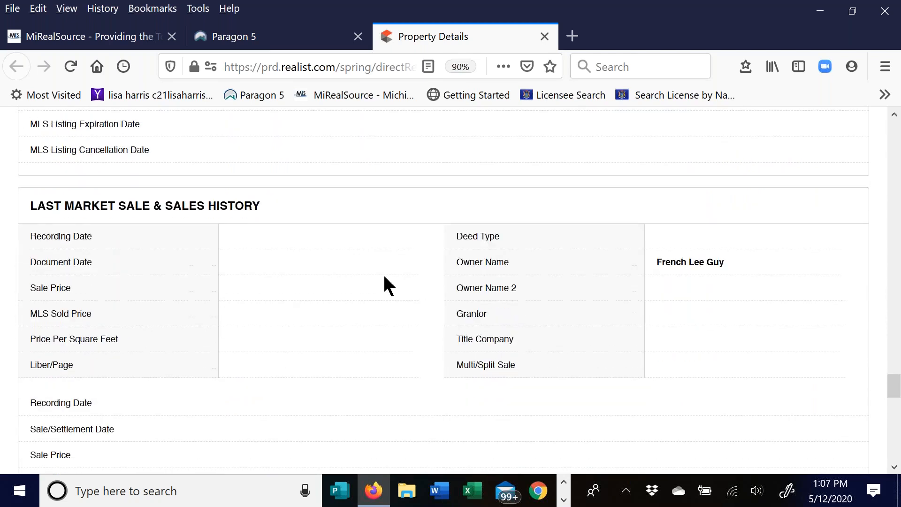
pyautogui.scroll(-1, 386, 284)
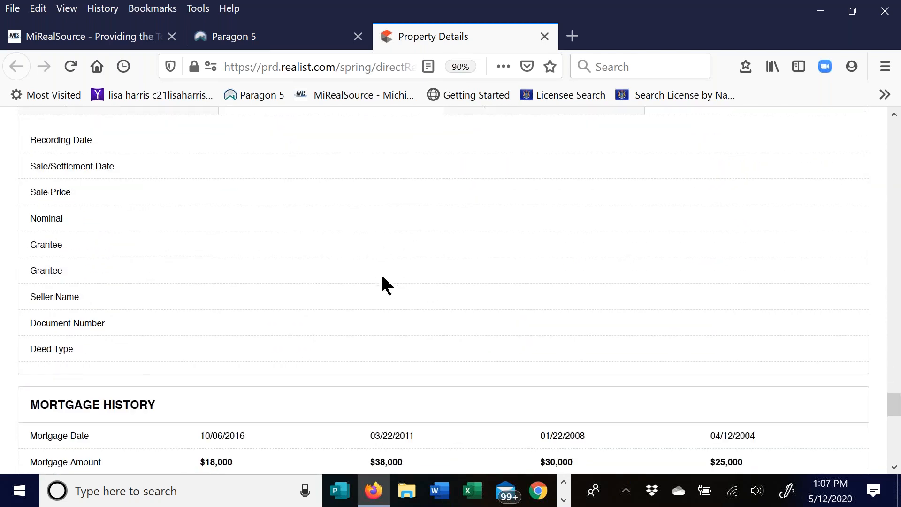
pyautogui.scroll(-2, 382, 278)
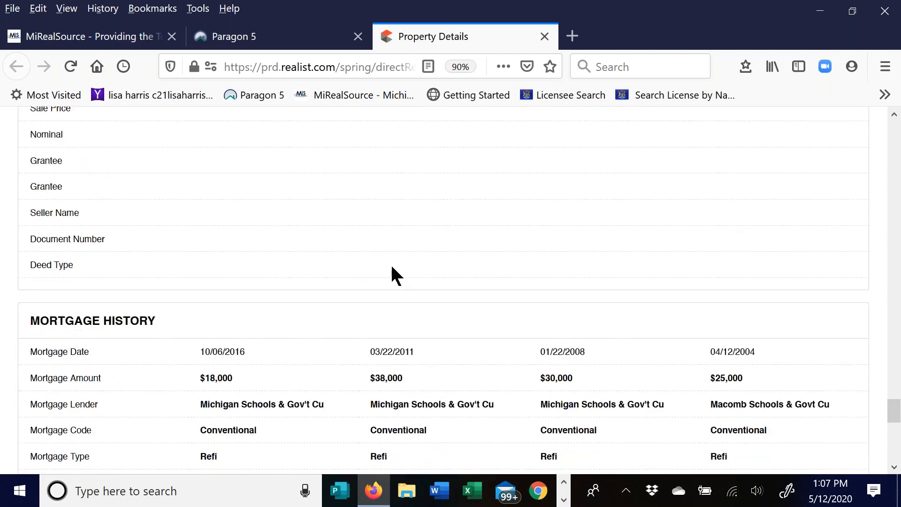
pyautogui.scroll(-1, 351, 202)
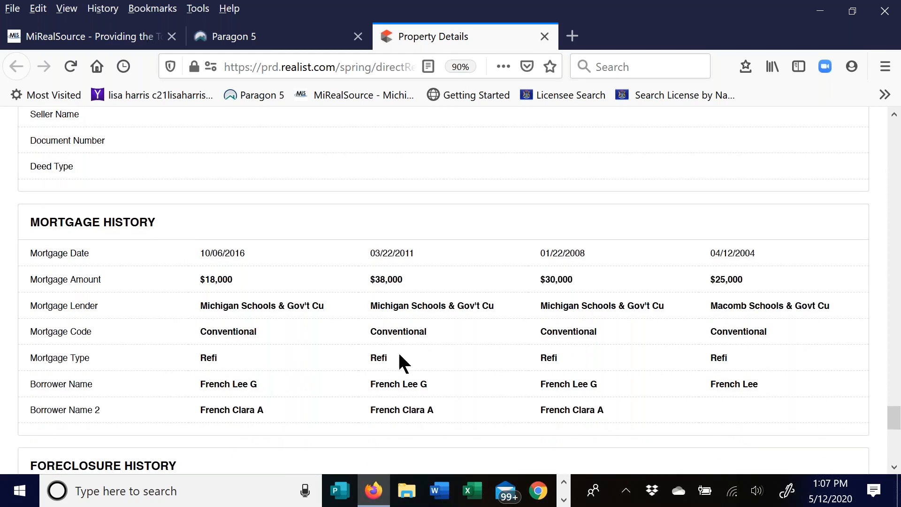
pyautogui.scroll(1, 492, 376)
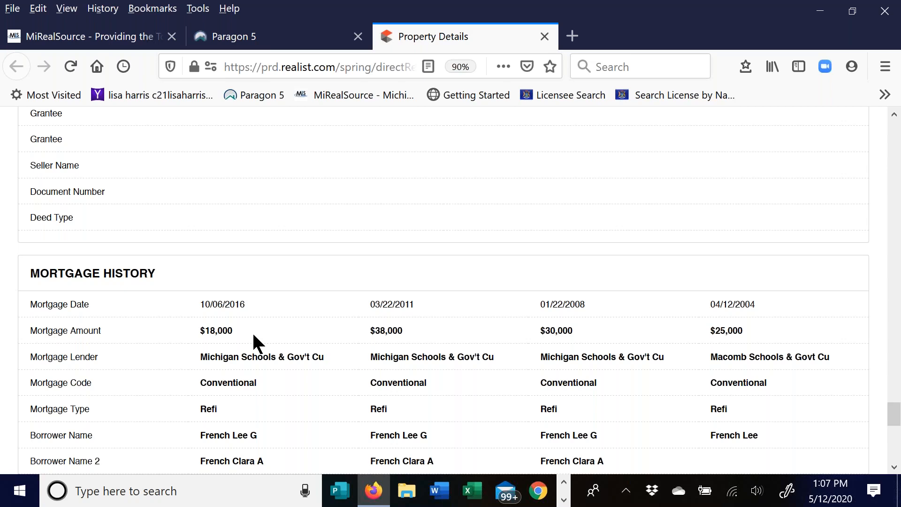
pyautogui.scroll(-6, 249, 325)
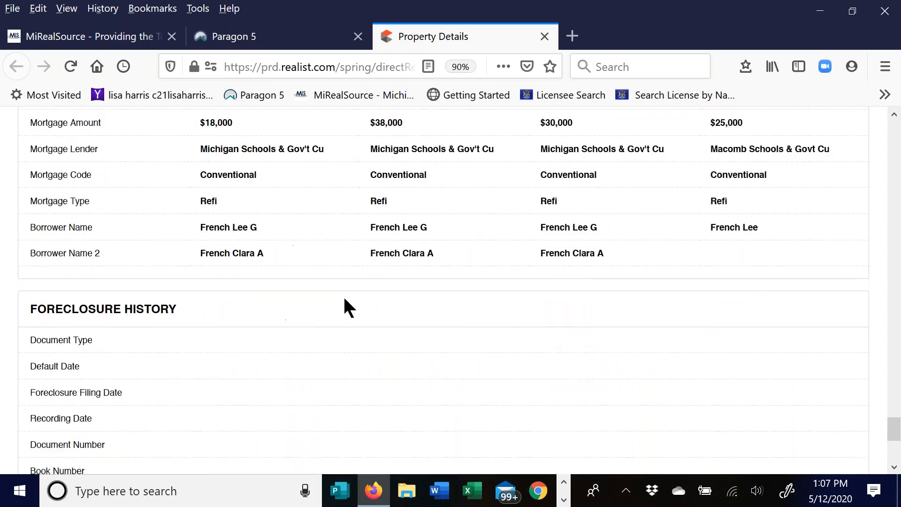
pyautogui.scroll(-2, 571, 343)
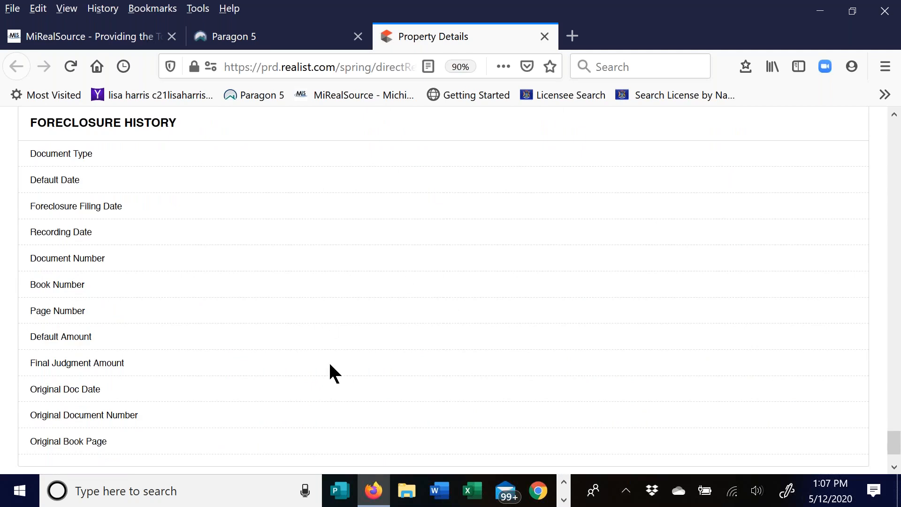
pyautogui.scroll(-2, 330, 372)
pyautogui.scroll(2, 330, 373)
pyautogui.scroll(10, 350, 295)
pyautogui.scroll(15, 351, 298)
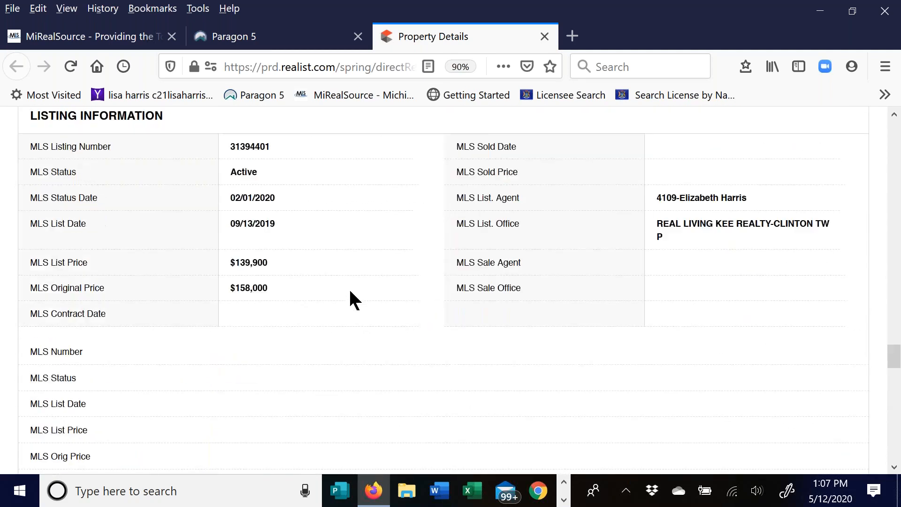
pyautogui.scroll(15, 352, 298)
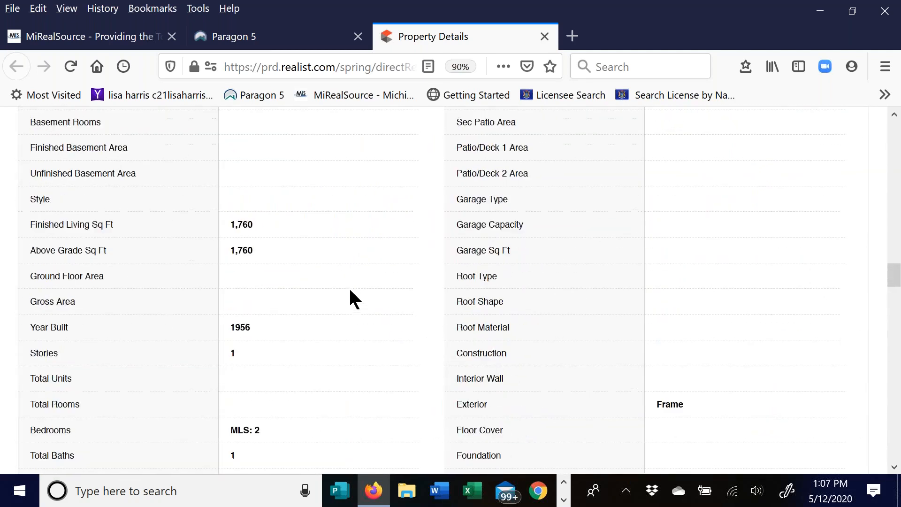
pyautogui.scroll(5, 350, 291)
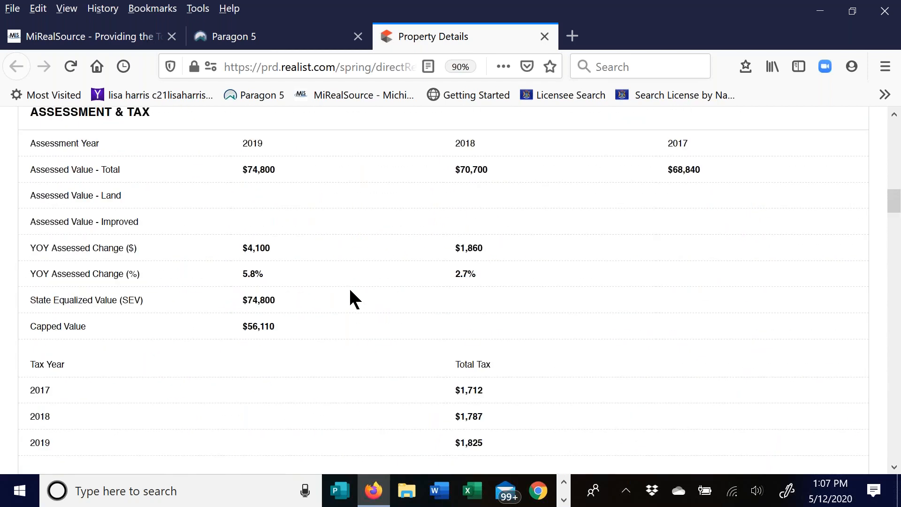
pyautogui.scroll(15, 350, 299)
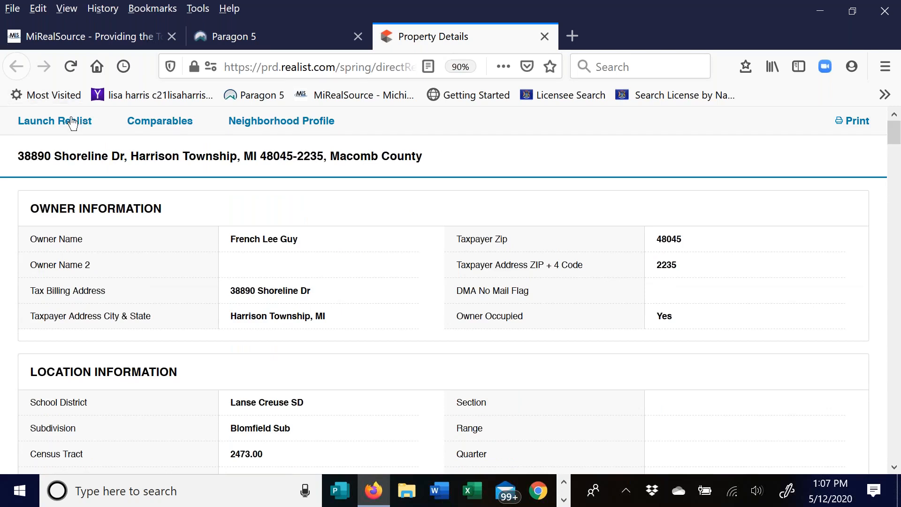
# - Start loading the property's comparables and close the MiRealSource tab meanwhile
pyautogui.click(168, 125)
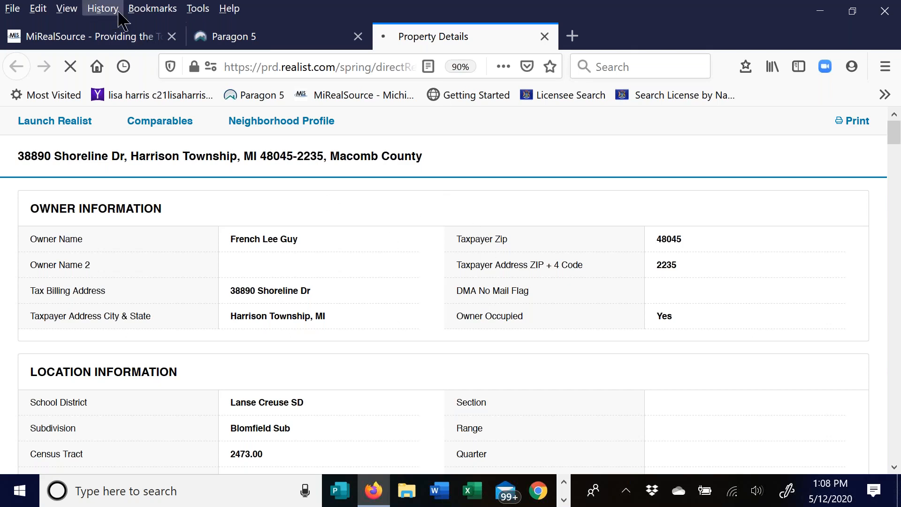
pyautogui.click(172, 36)
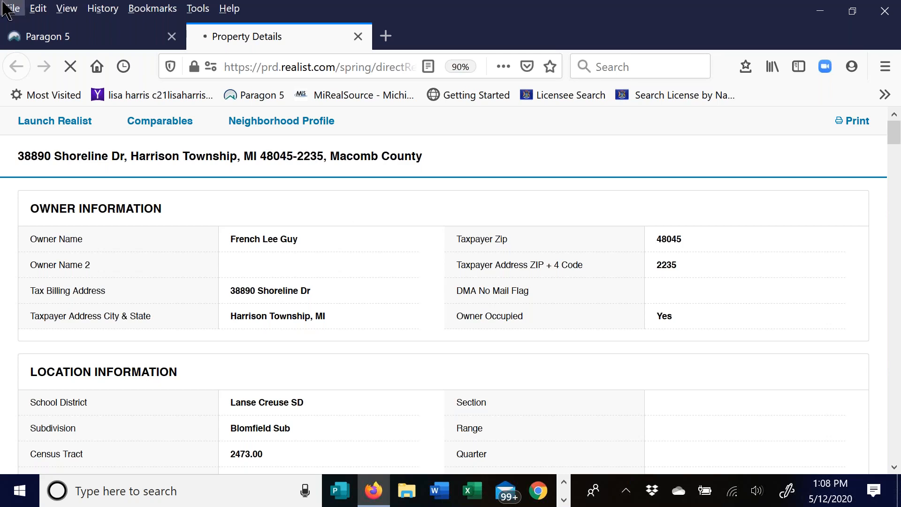
# - Close the Paragon 5 tab and zoom the loaded Comparables page out to 67%
pyautogui.click(173, 41)
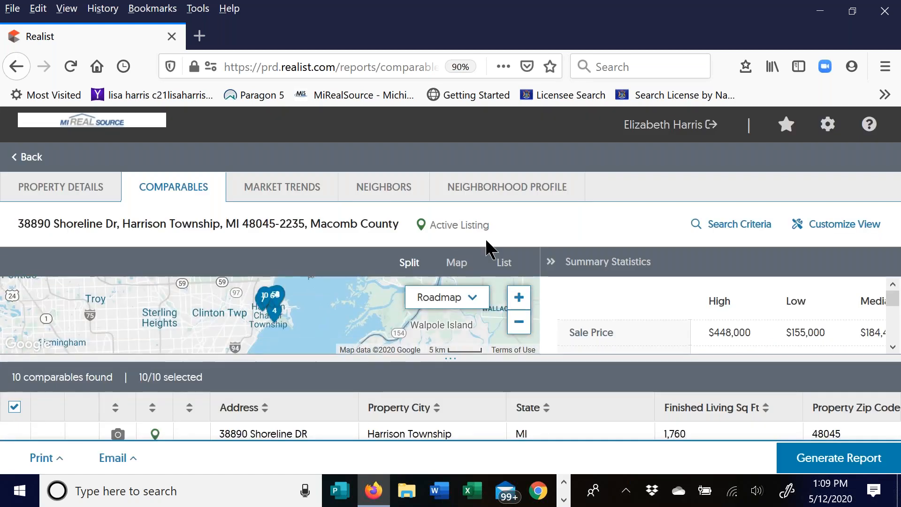
pyautogui.hotkey('ctrl', '-')
pyautogui.hotkey('ctrl', '-')
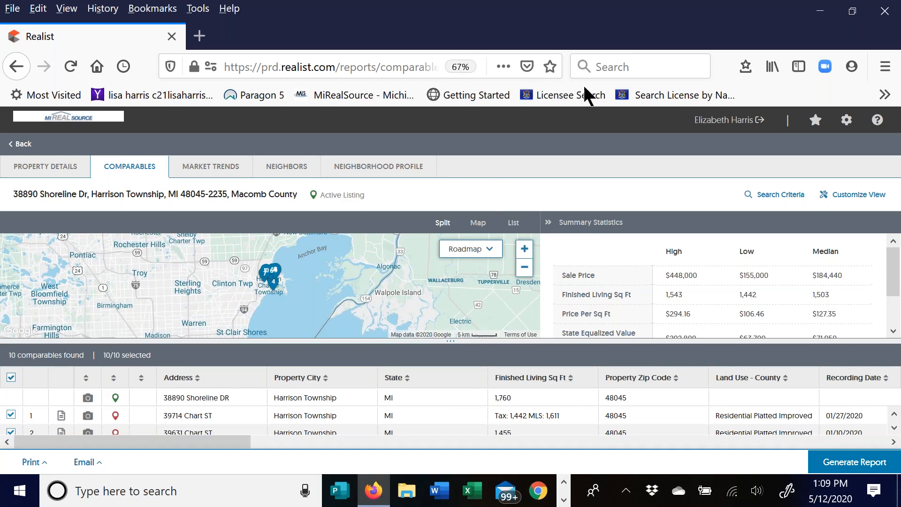
pyautogui.click(787, 34)
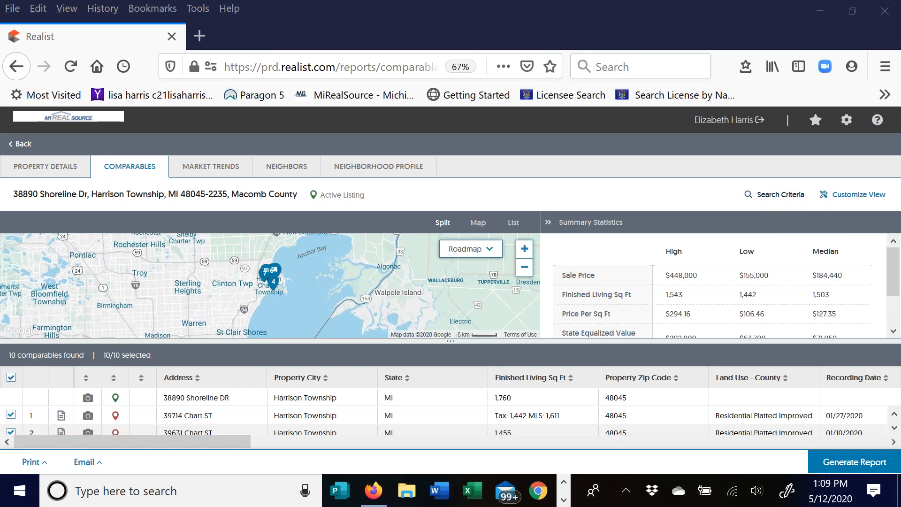
# - In Search Criteria, keep 10 comparables sorted by Living/Building Area
pyautogui.click(779, 196)
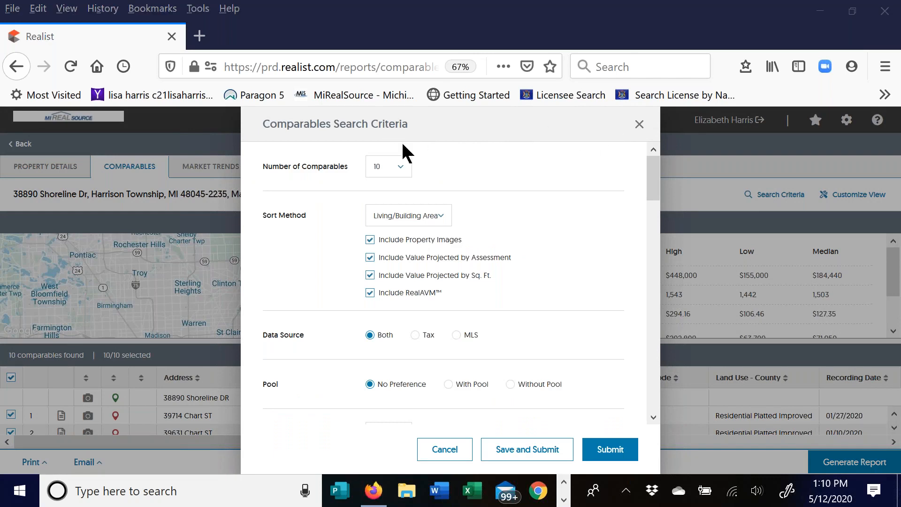
pyautogui.click(401, 170)
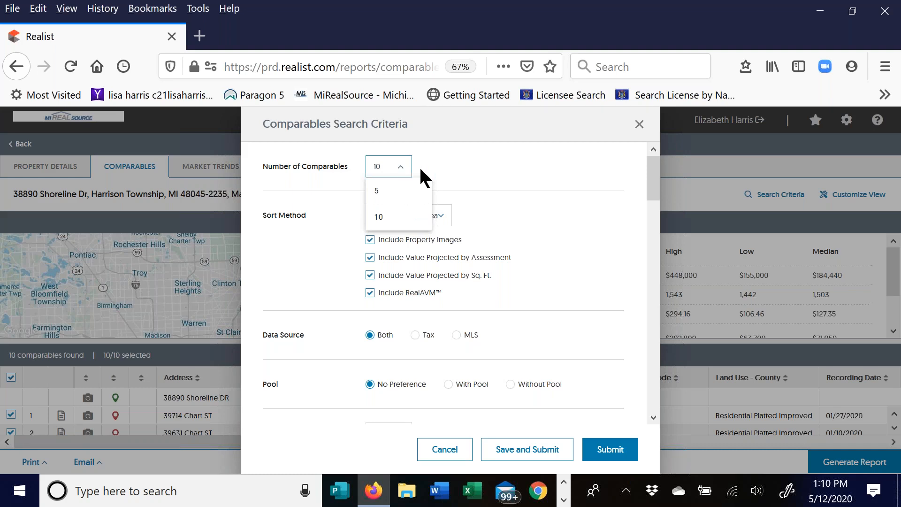
pyautogui.click(435, 165)
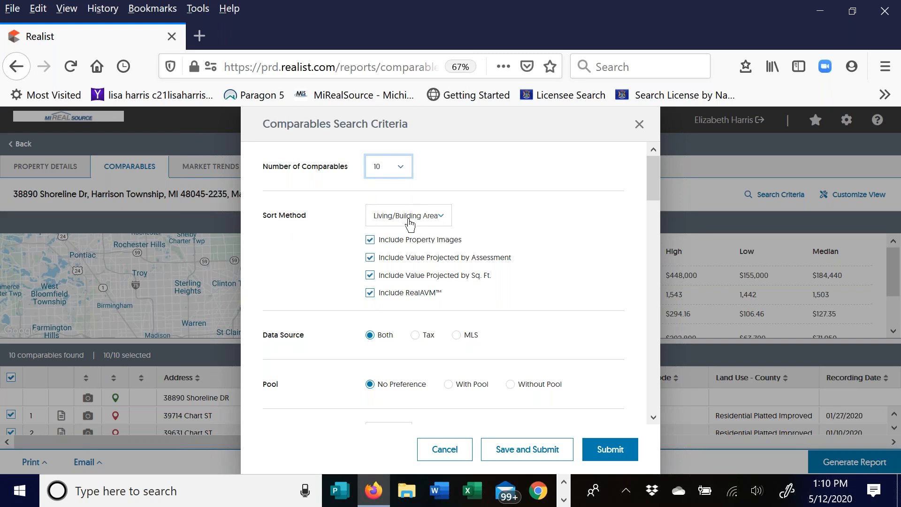
pyautogui.click(439, 217)
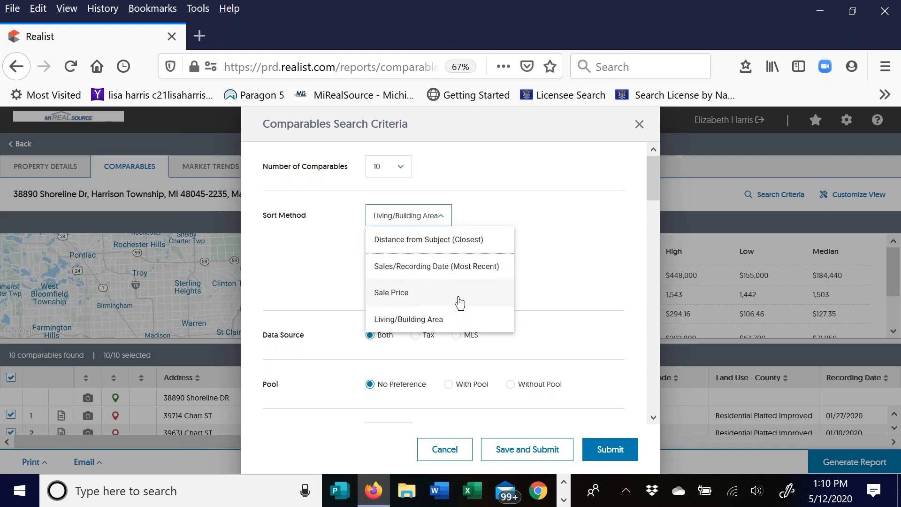
pyautogui.click(507, 201)
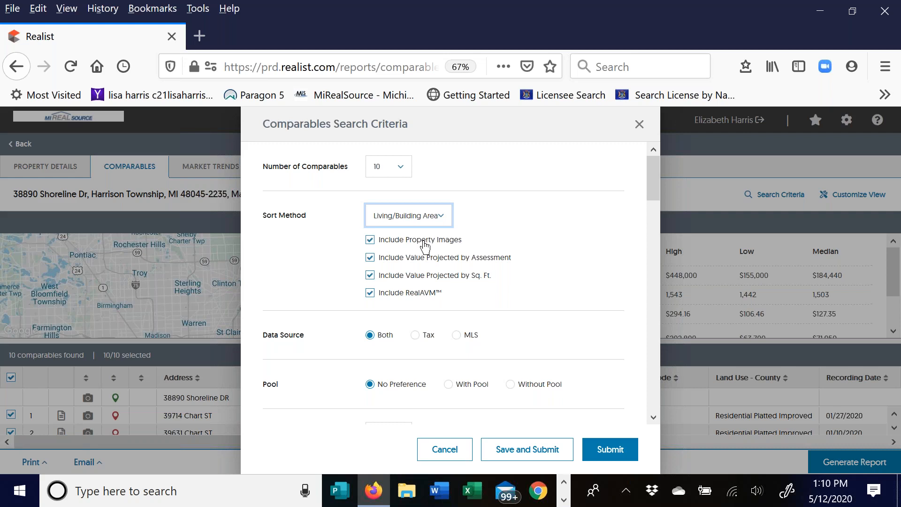
pyautogui.scroll(-2, 298, 309)
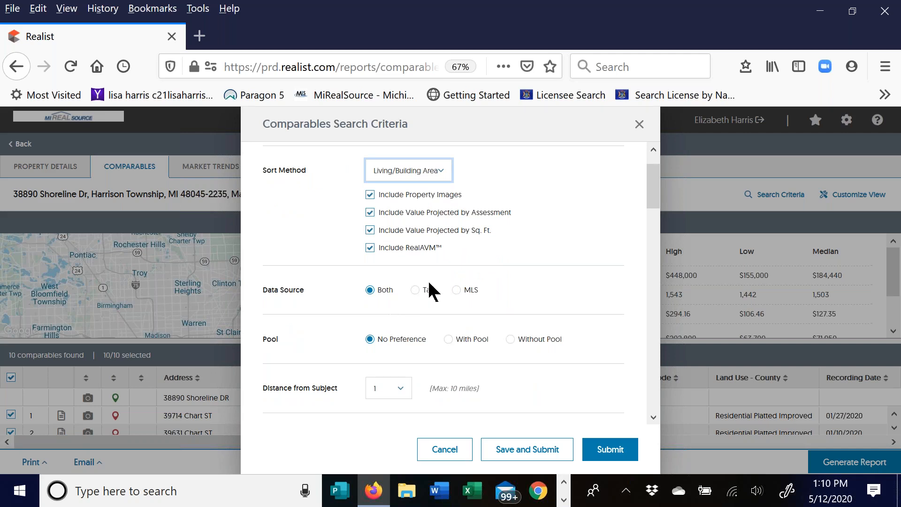
pyautogui.scroll(-3, 528, 247)
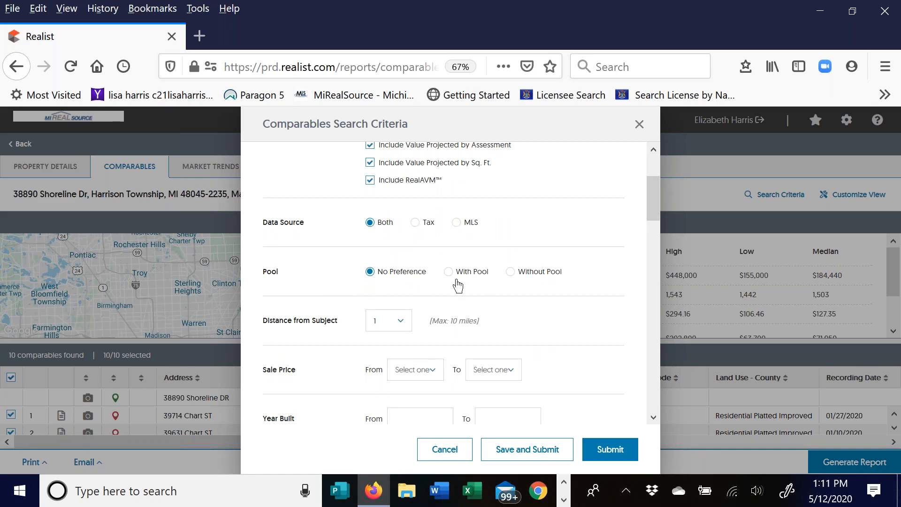
pyautogui.scroll(-2, 443, 283)
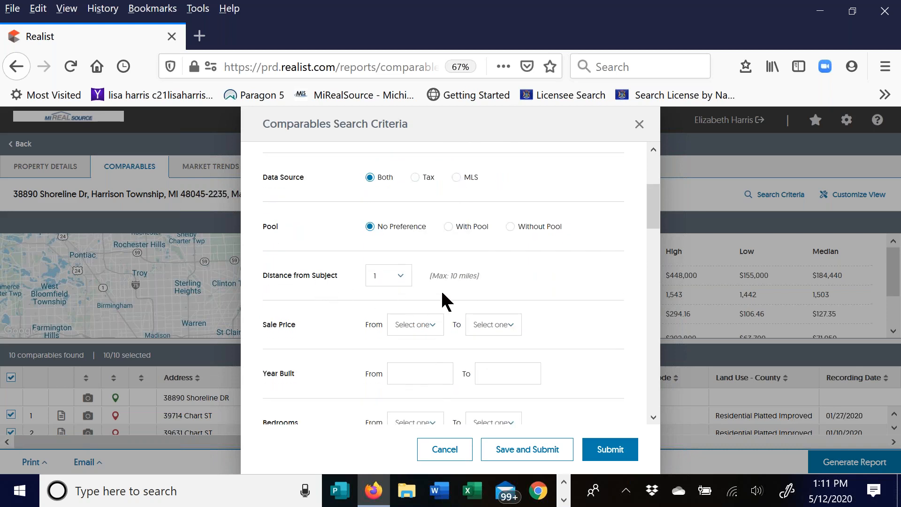
pyautogui.click(398, 276)
pyautogui.scroll(-4, 406, 354)
pyautogui.moveTo(424, 365); pyautogui.dragTo(419, 427)
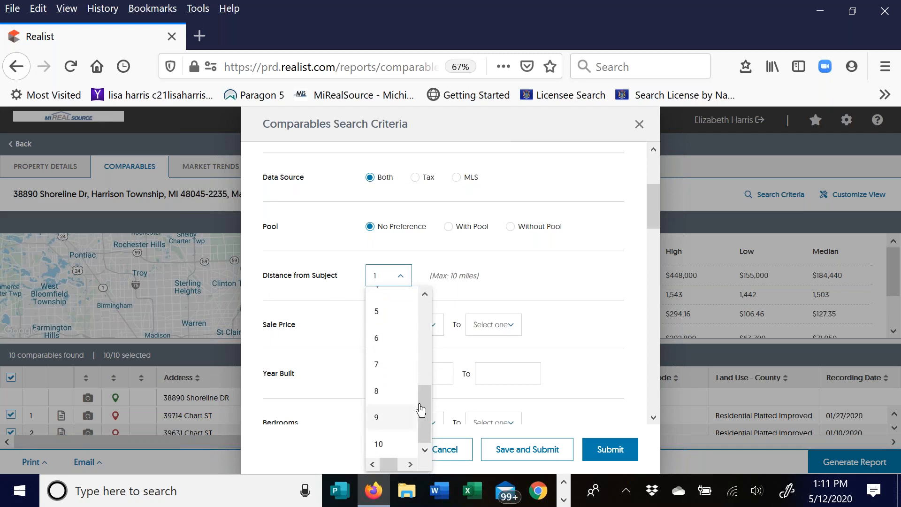
pyautogui.click(500, 266)
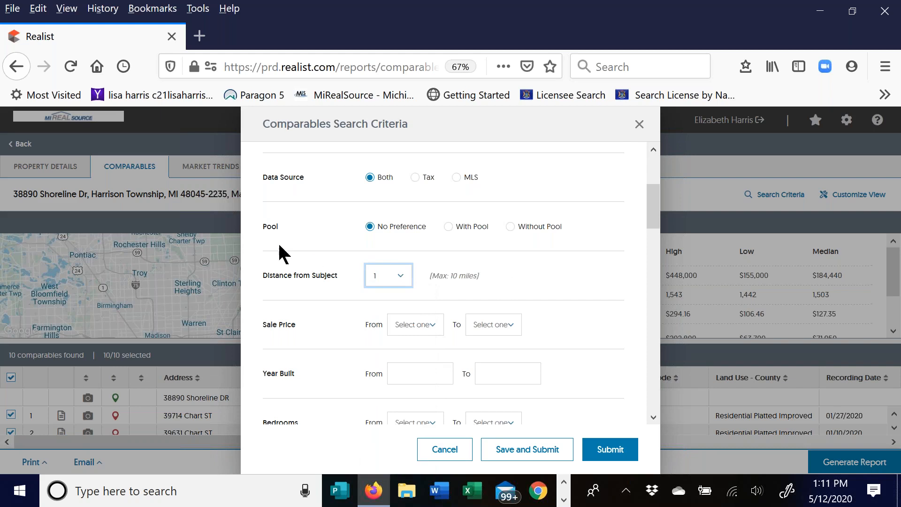
pyautogui.scroll(-4, 313, 246)
pyautogui.scroll(1, 305, 185)
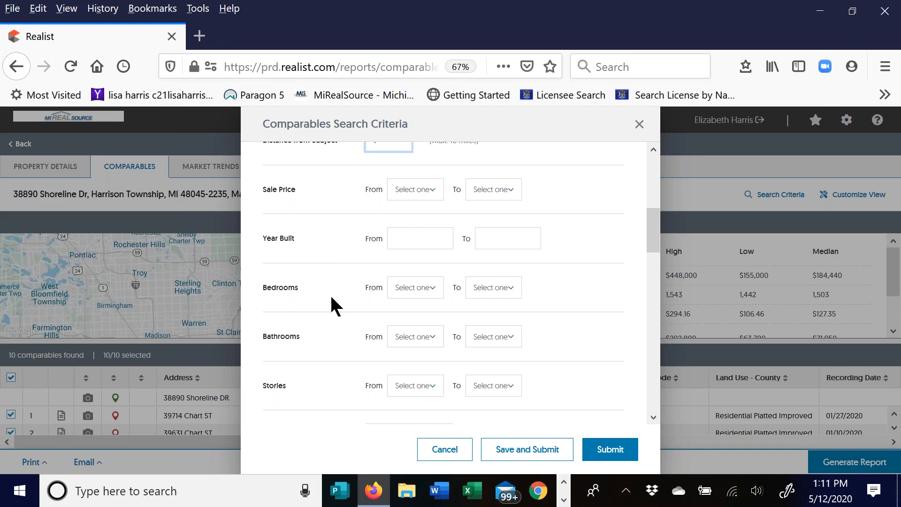
pyautogui.scroll(-1, 330, 280)
pyautogui.scroll(-2, 399, 329)
pyautogui.click(409, 319)
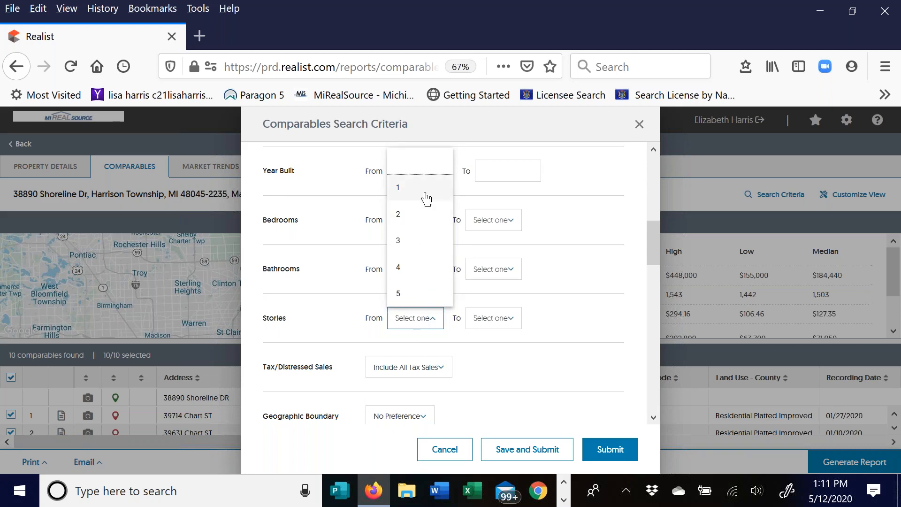
pyautogui.click(420, 168)
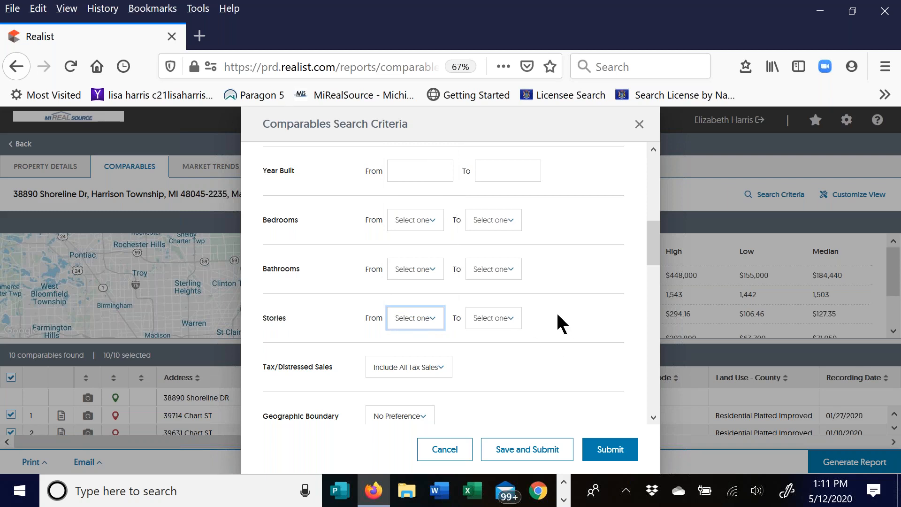
pyautogui.scroll(-3, 566, 308)
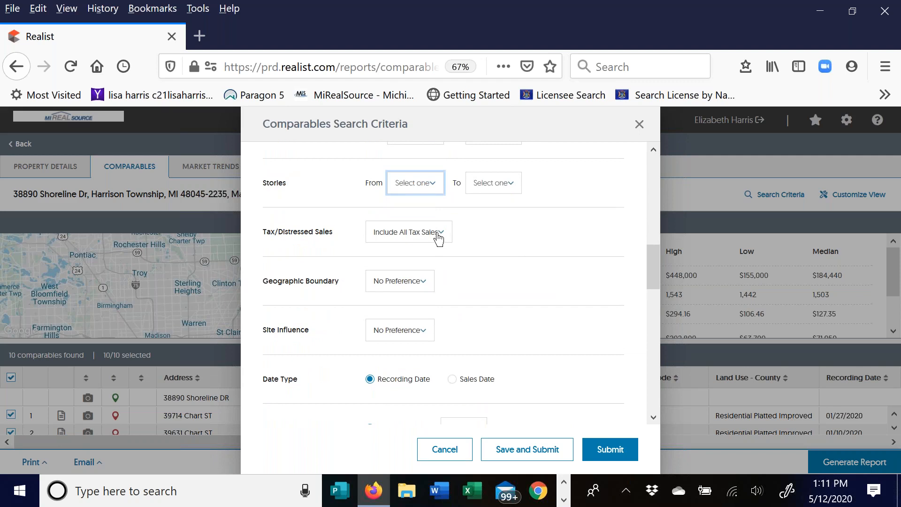
pyautogui.click(438, 237)
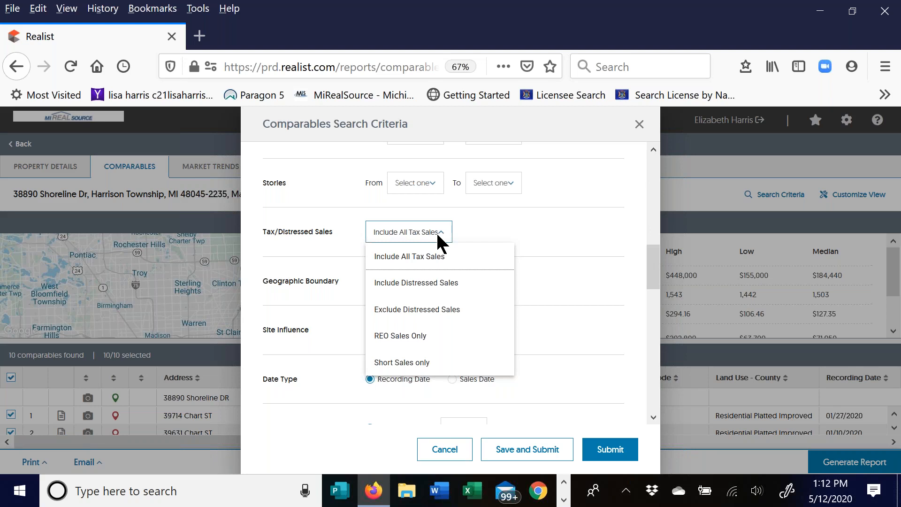
pyautogui.click(491, 230)
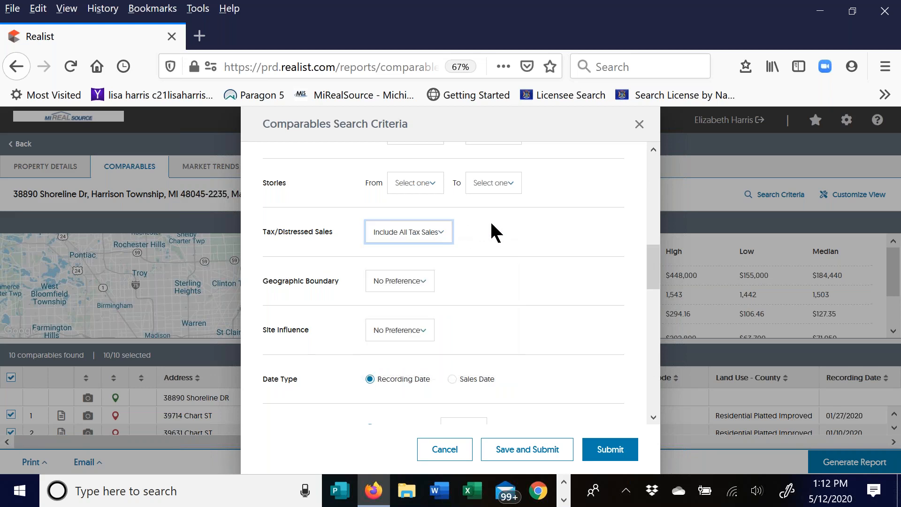
pyautogui.click(415, 280)
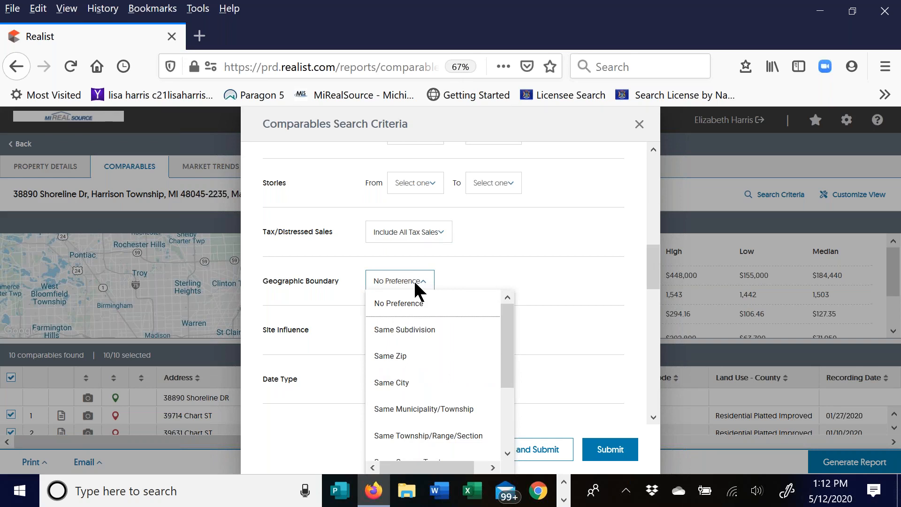
pyautogui.scroll(-2, 413, 358)
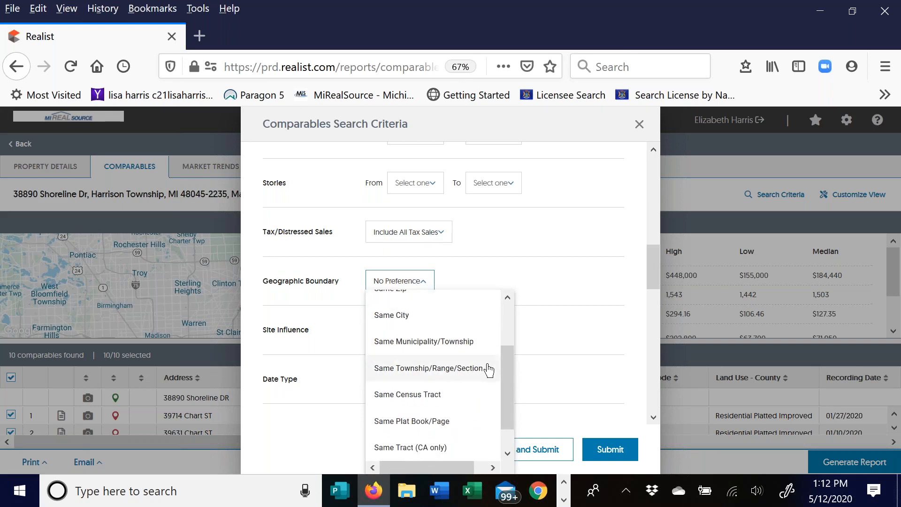
pyautogui.click(502, 263)
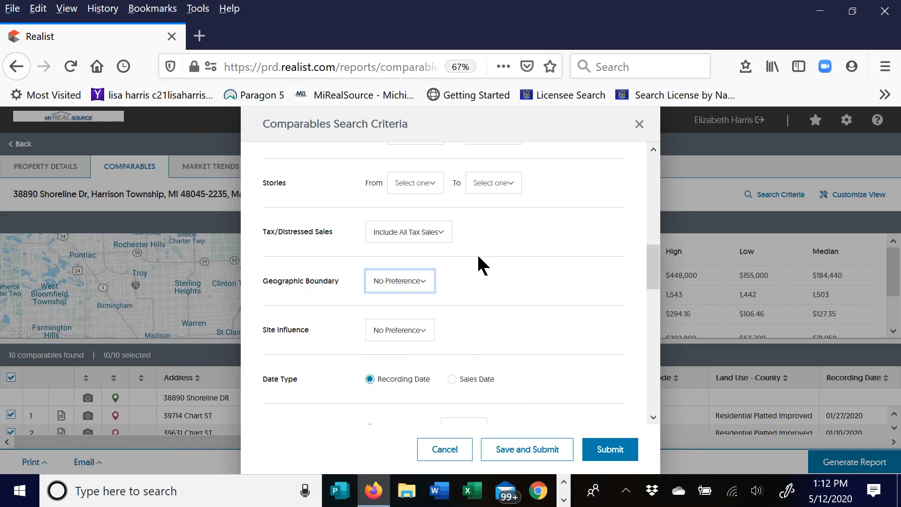
pyautogui.click(418, 335)
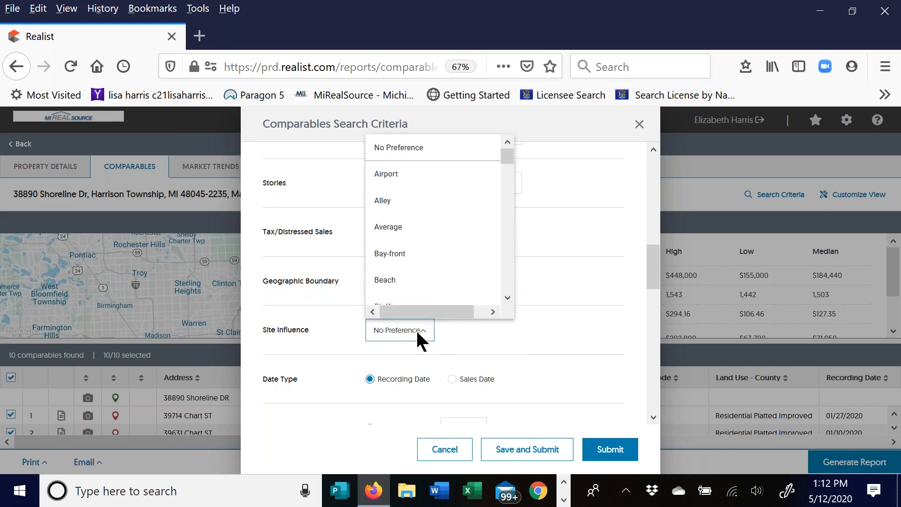
pyautogui.moveTo(505, 158); pyautogui.dragTo(505, 247)
pyautogui.click(647, 311)
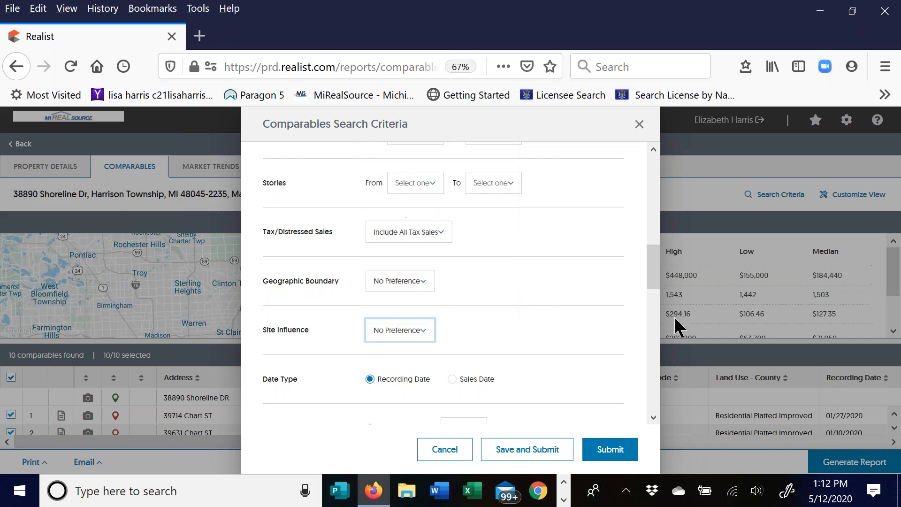
# - Filter comparables by Sales Date, looking 6 months back
pyautogui.scroll(-3, 328, 291)
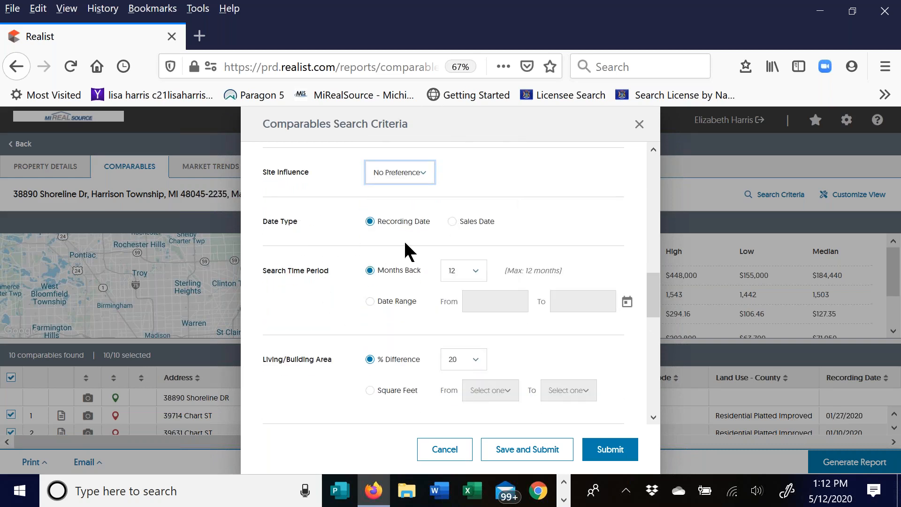
pyautogui.click(451, 222)
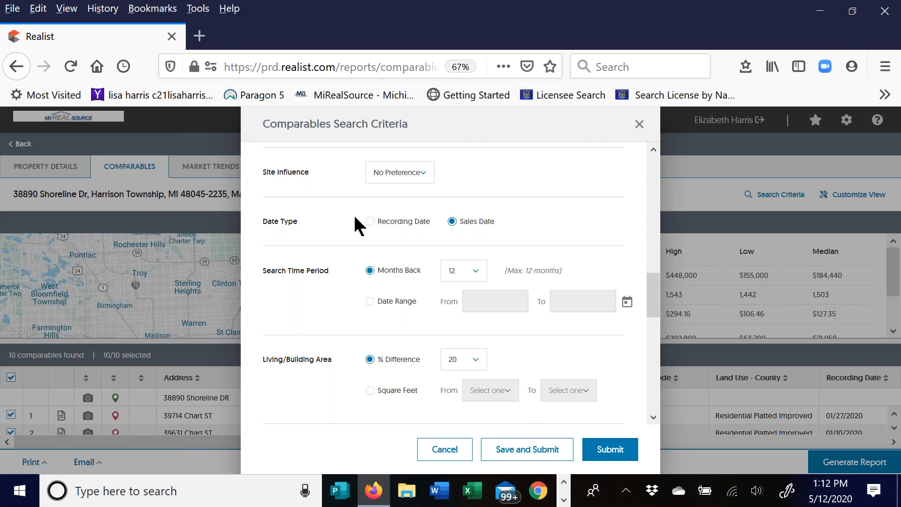
pyautogui.click(474, 275)
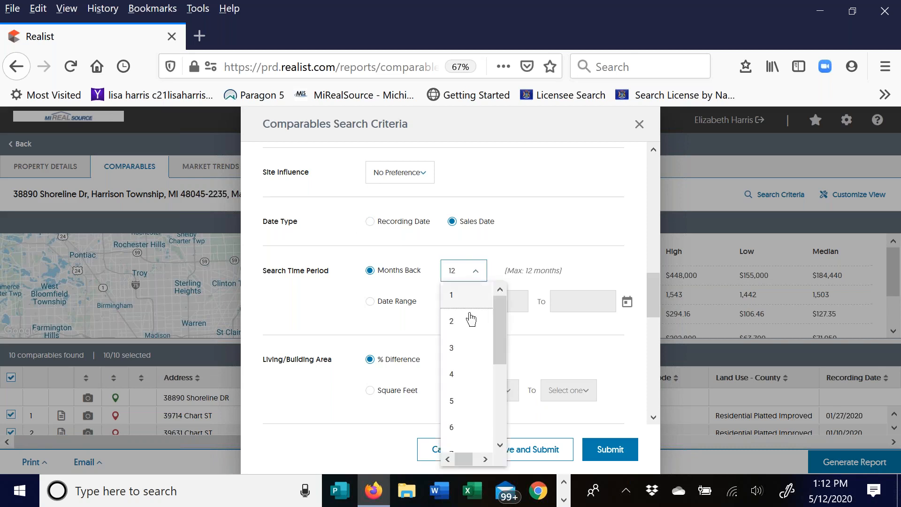
pyautogui.click(463, 426)
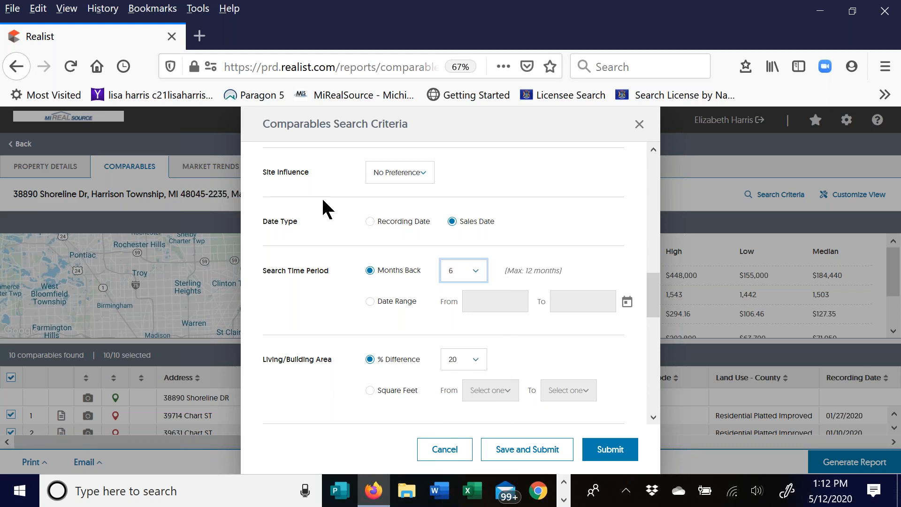
pyautogui.click(373, 303)
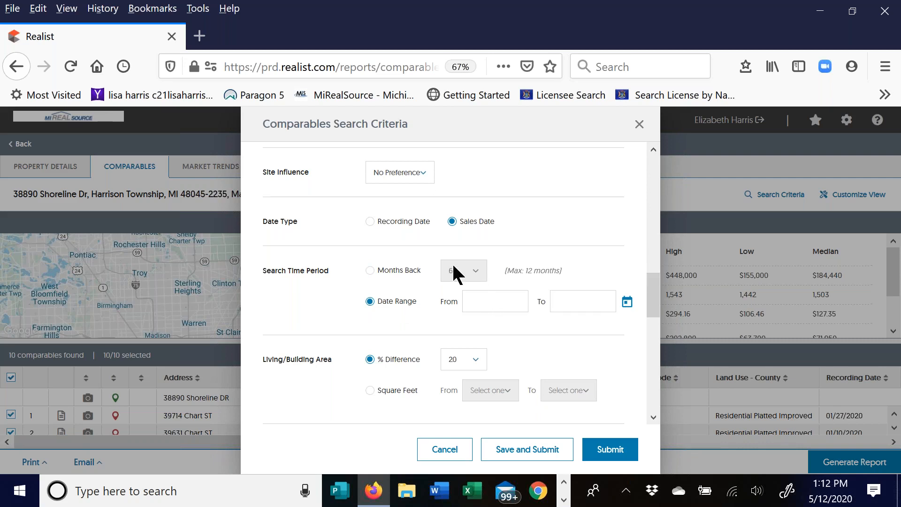
pyautogui.click(370, 271)
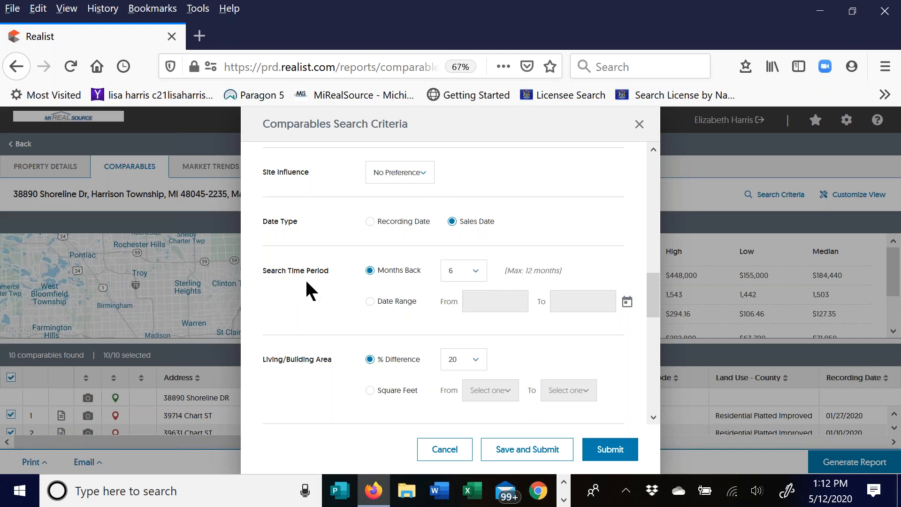
# - Keep the living/building area limit at a 20% difference
pyautogui.scroll(-1, 296, 272)
pyautogui.scroll(-3, 295, 263)
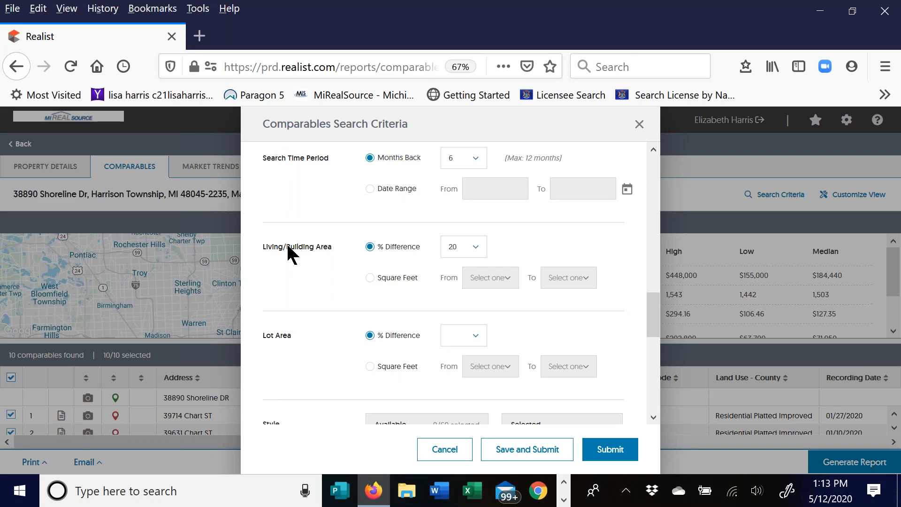
pyautogui.click(478, 254)
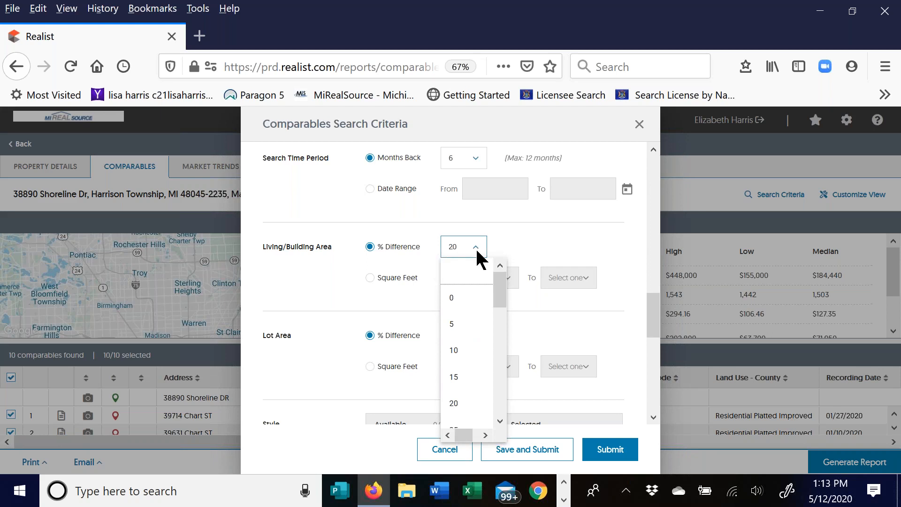
pyautogui.moveTo(497, 283); pyautogui.dragTo(501, 316)
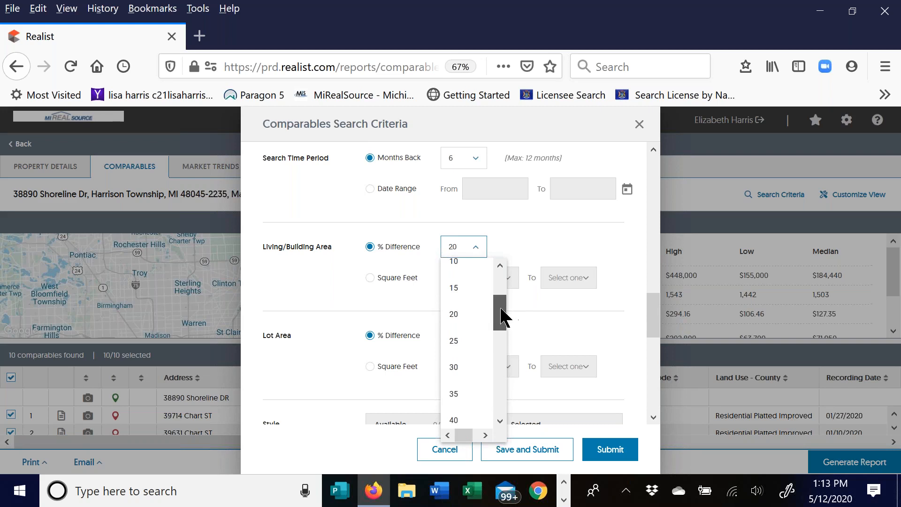
pyautogui.click(462, 313)
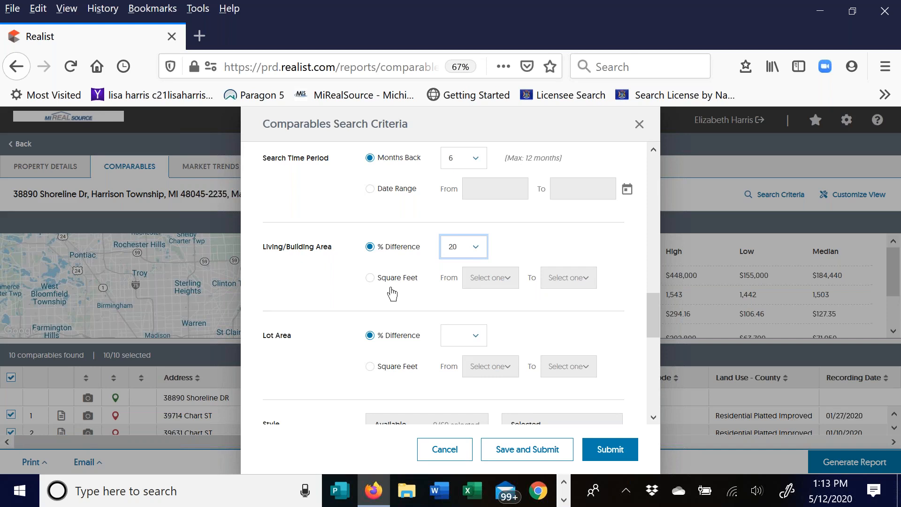
# - Check Style and Land Use (Single Family Residence, Same As Subject), then save and rerun the search
pyautogui.scroll(-2, 282, 257)
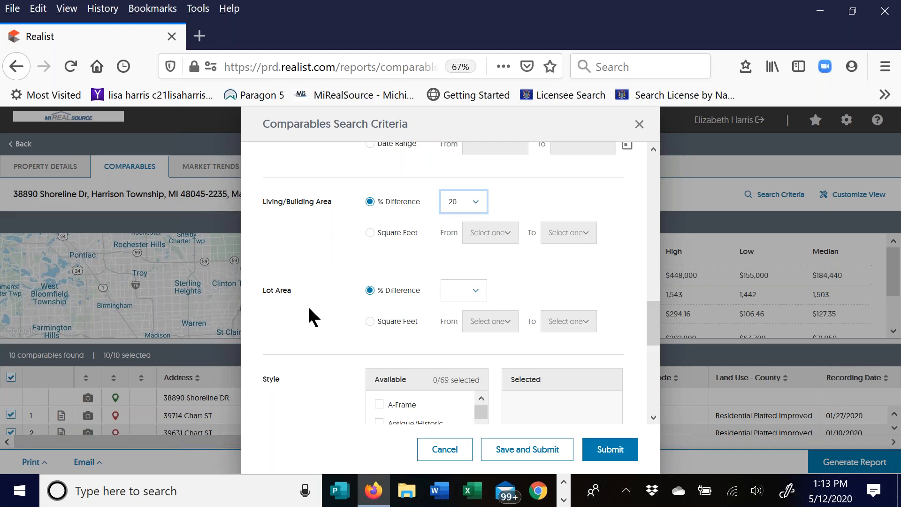
pyautogui.scroll(-3, 308, 305)
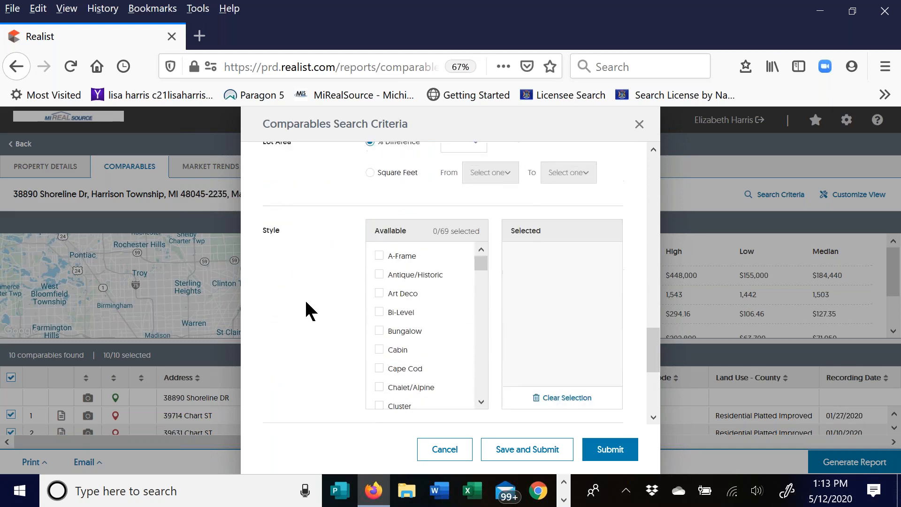
pyautogui.scroll(-1, 305, 296)
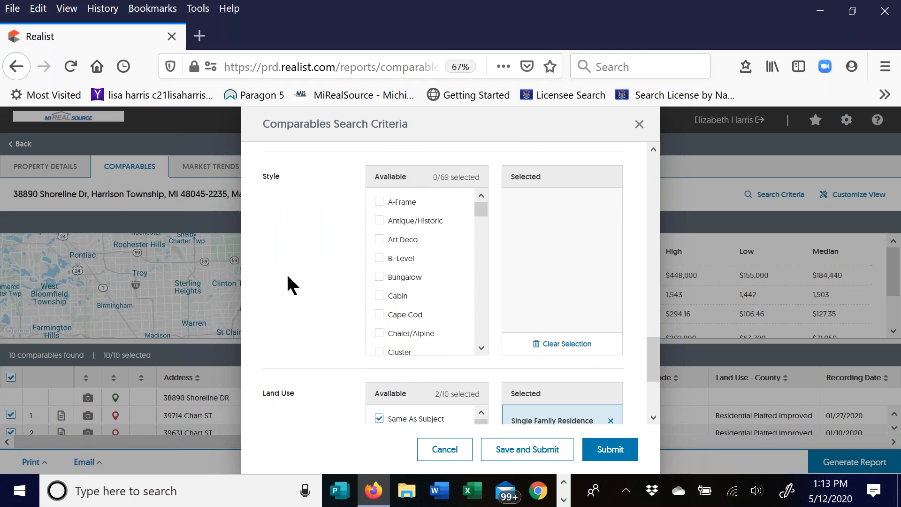
pyautogui.scroll(-2, 297, 394)
pyautogui.scroll(3, 312, 374)
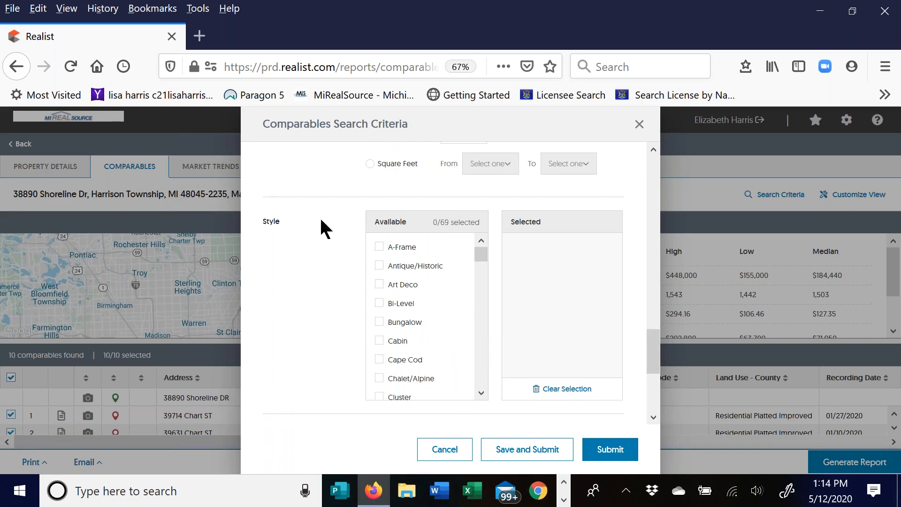
pyautogui.scroll(-1, 308, 213)
pyautogui.scroll(-5, 306, 208)
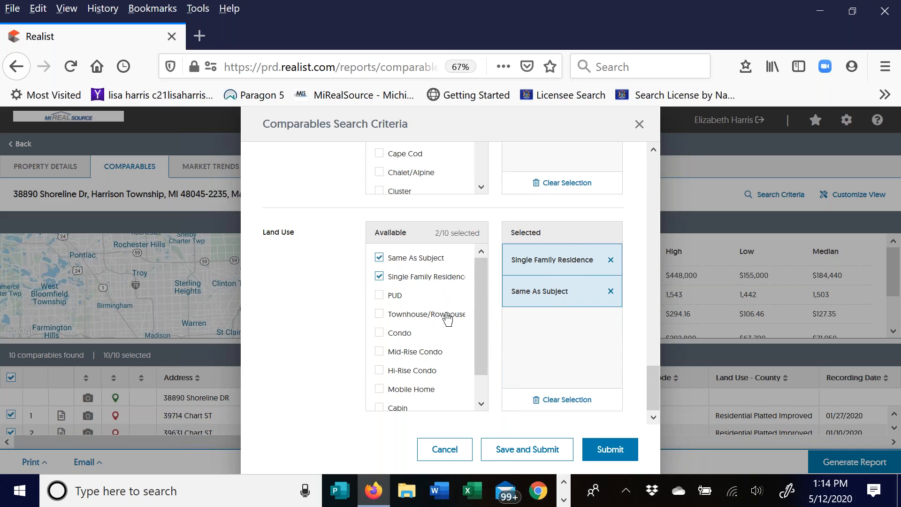
pyautogui.moveTo(482, 330); pyautogui.dragTo(476, 380)
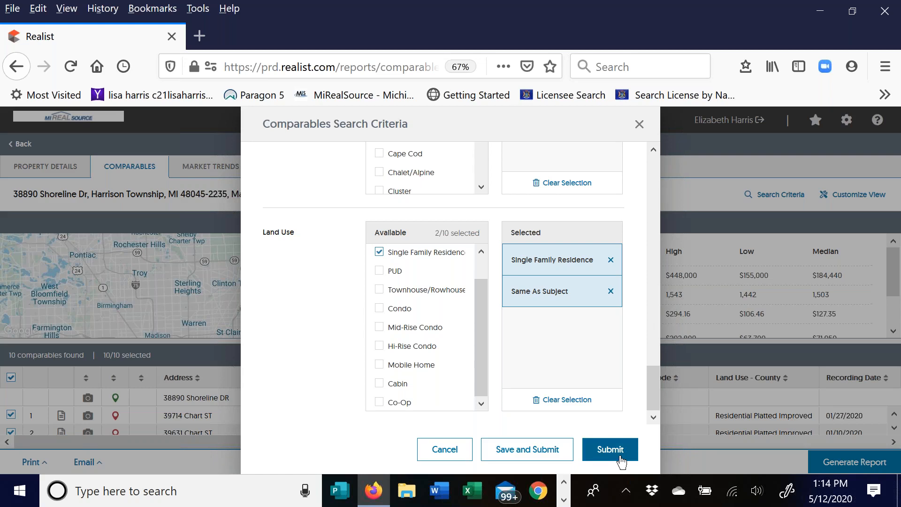
pyautogui.click(530, 449)
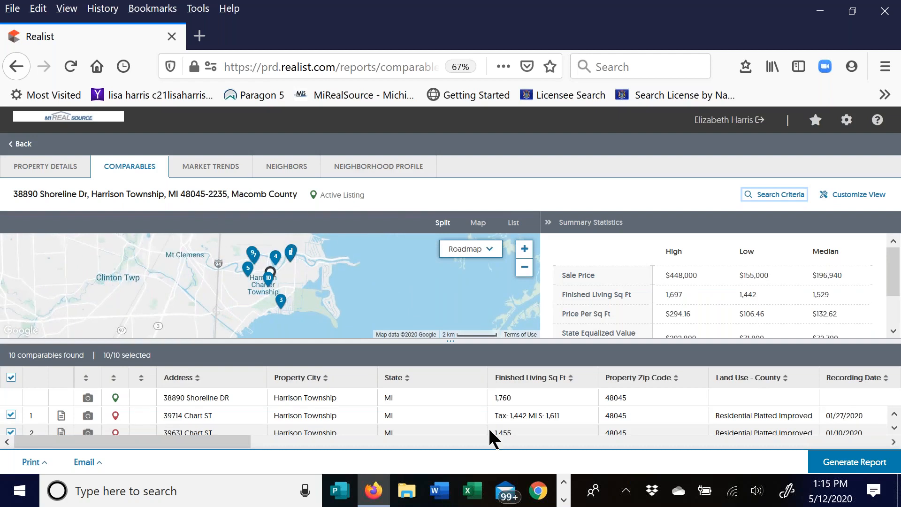
# - Open the detail report for comparable 1 in the refreshed results
pyautogui.click(61, 416)
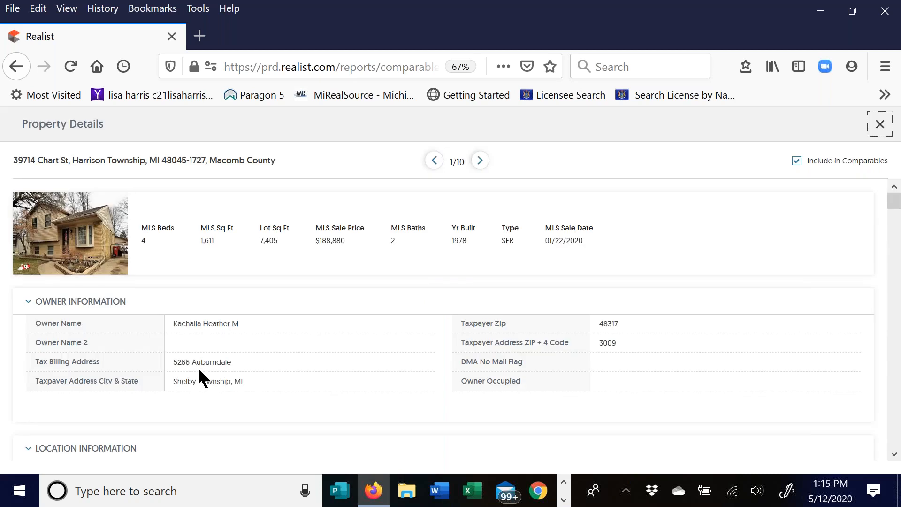
# - Review comparable 1, toggle it out of and back into the comparables, then advance to 2/10
pyautogui.click(84, 233)
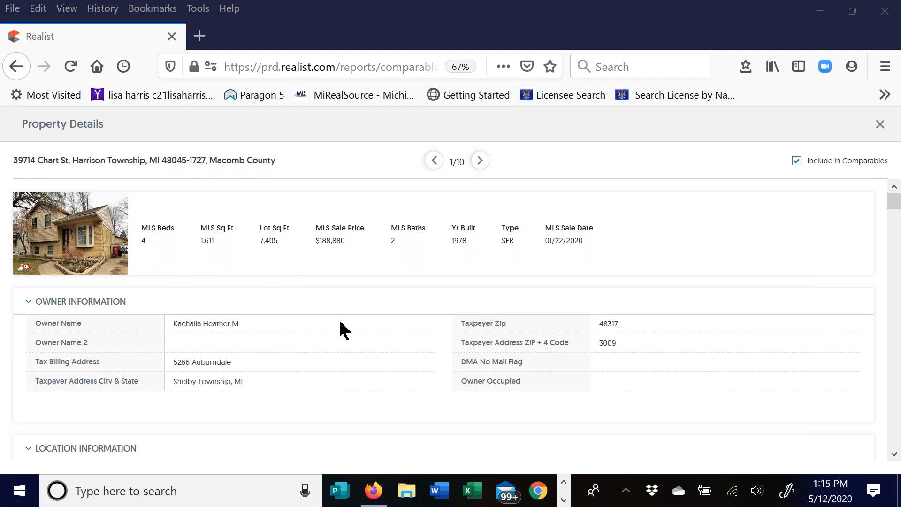
pyautogui.moveTo(894, 201)
pyautogui.mouseDown()
pyautogui.moveTo(897, 292)
pyautogui.moveTo(897, 200)
pyautogui.mouseUp()
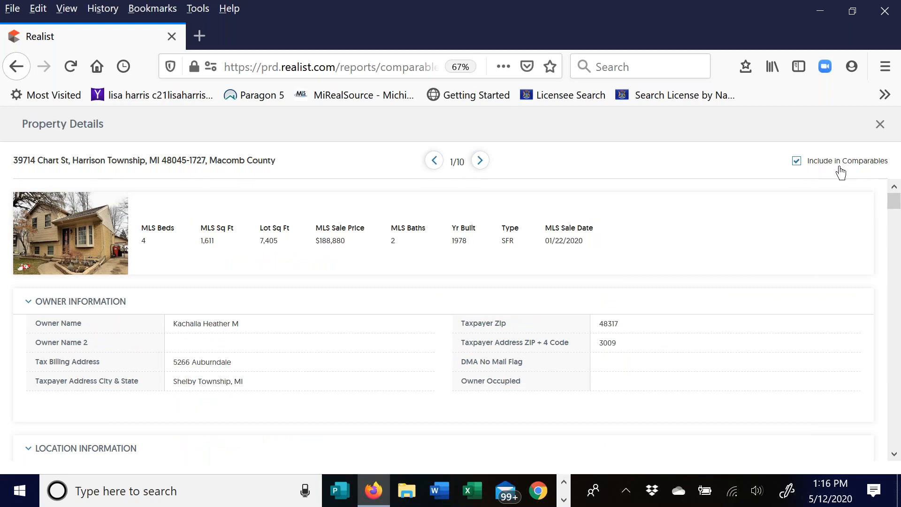
pyautogui.click(797, 161)
pyautogui.click(797, 163)
pyautogui.click(481, 161)
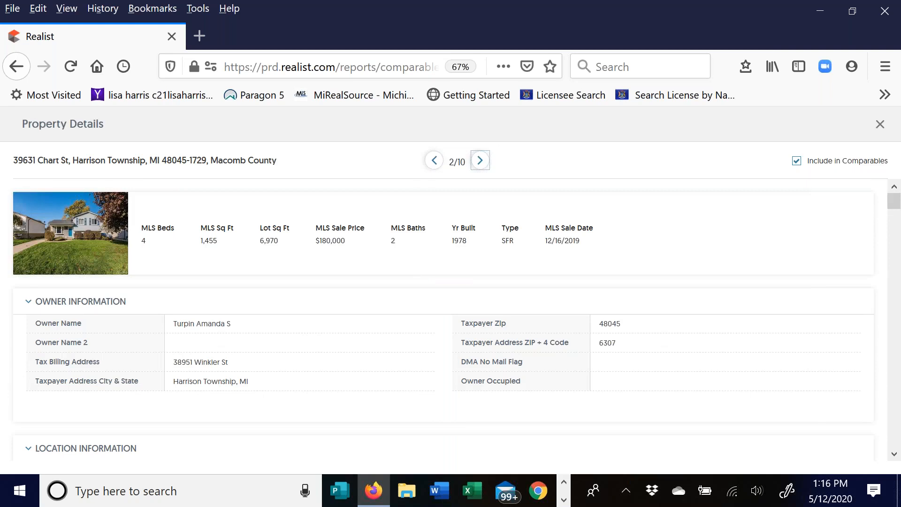
# - Scroll through comparable 2's property details, then close them to return to the comparables list
pyautogui.click(66, 254)
pyautogui.scroll(-1, 342, 267)
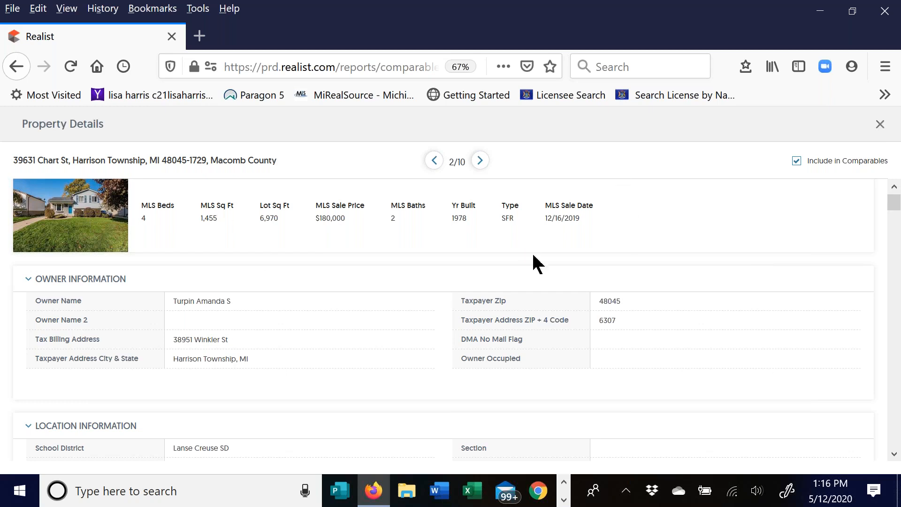
pyautogui.click(880, 124)
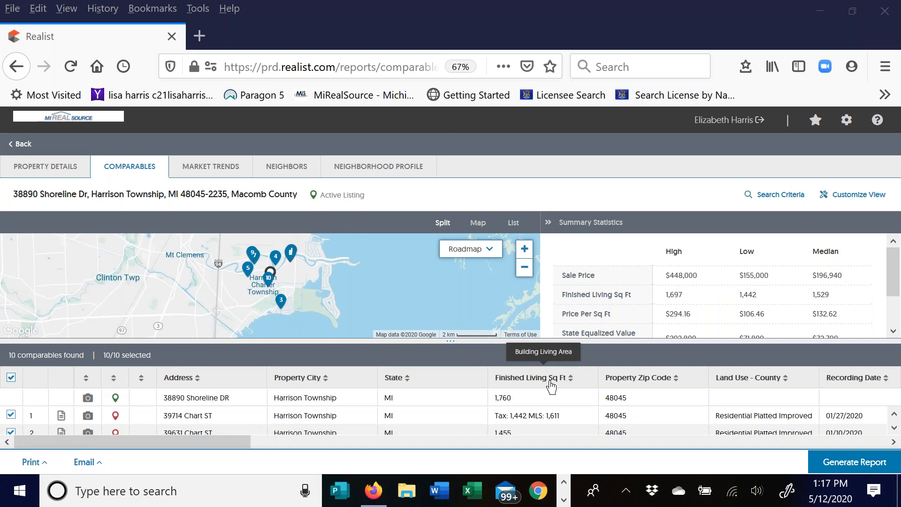
# - Sort the comparables table by Year Built, oldest first
pyautogui.moveTo(243, 441); pyautogui.dragTo(404, 473)
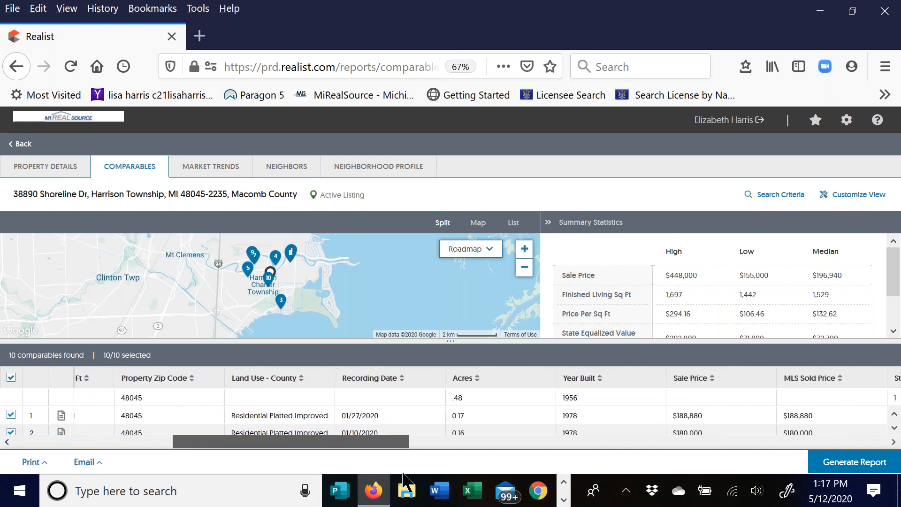
pyautogui.click(602, 381)
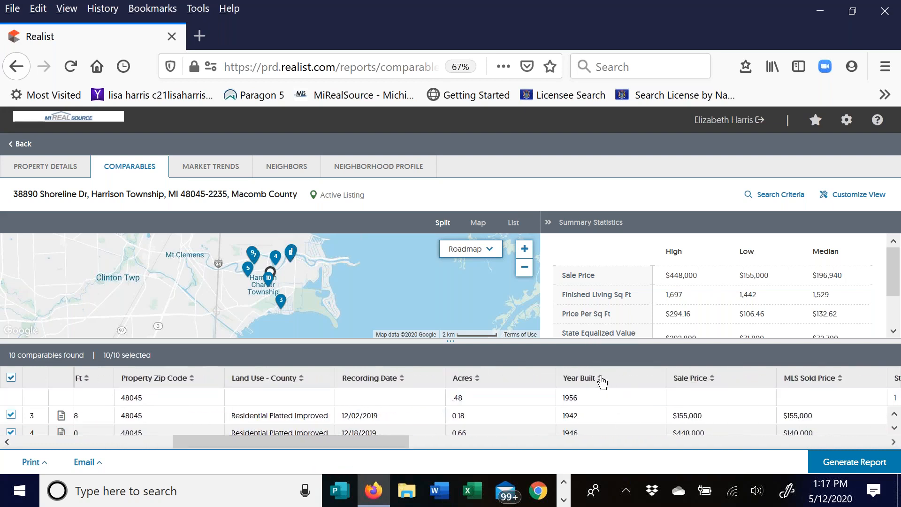
pyautogui.click(602, 381)
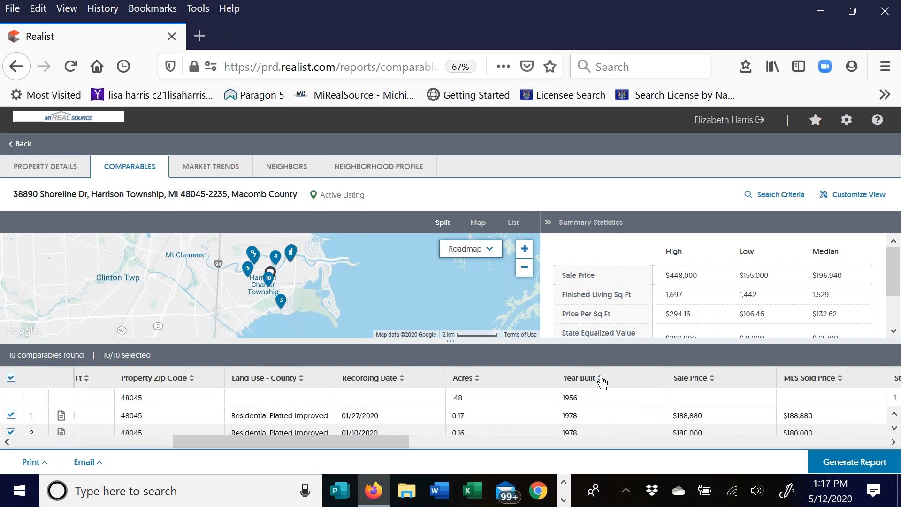
pyautogui.click(602, 381)
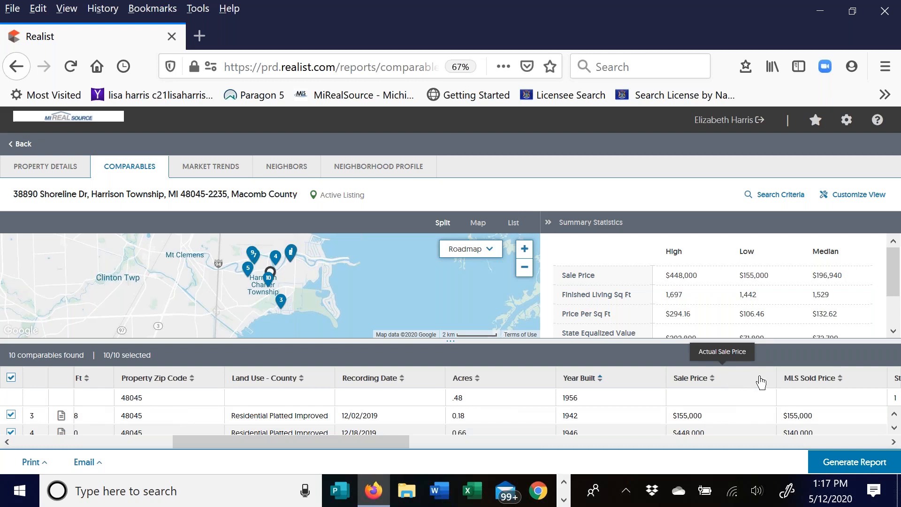
# - Move Land Use - County after Acres and Sale Price up beside Property Zip Code
pyautogui.moveTo(351, 444); pyautogui.dragTo(342, 427)
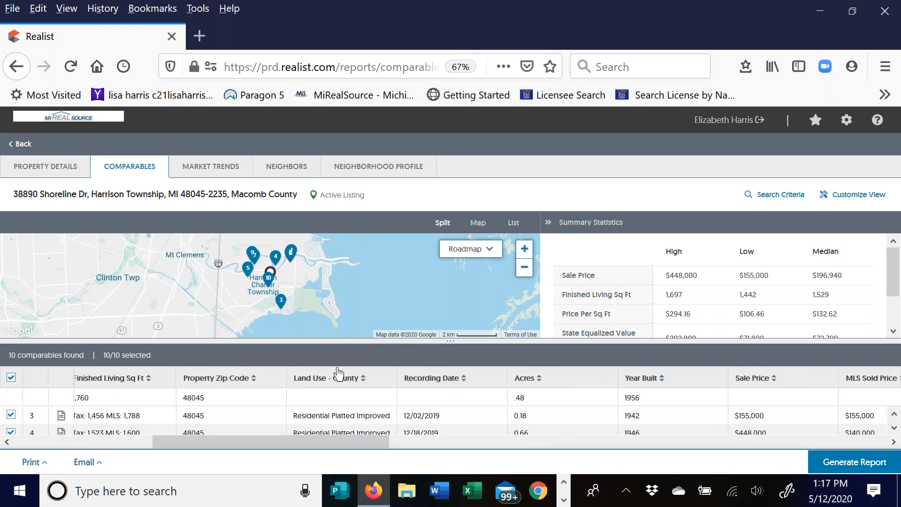
pyautogui.moveTo(336, 378); pyautogui.dragTo(746, 382)
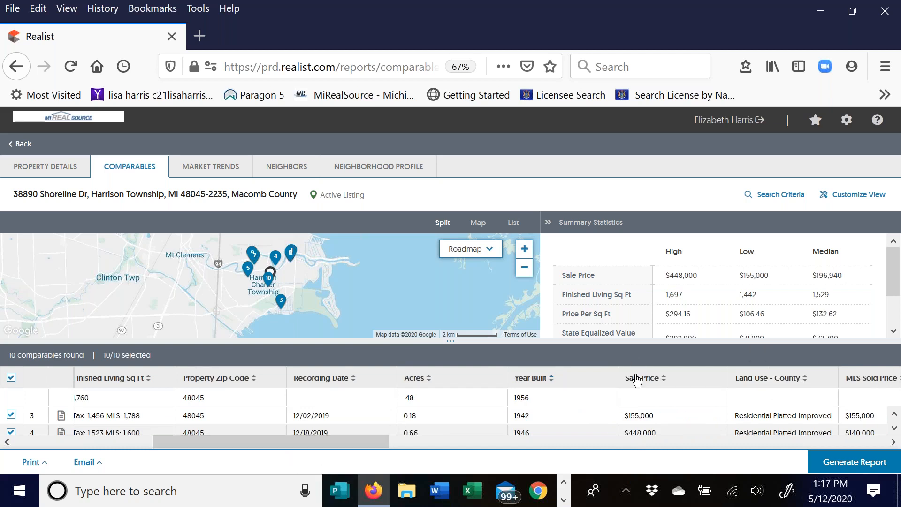
pyautogui.moveTo(648, 378); pyautogui.dragTo(335, 384)
pyautogui.moveTo(320, 441); pyautogui.dragTo(150, 462)
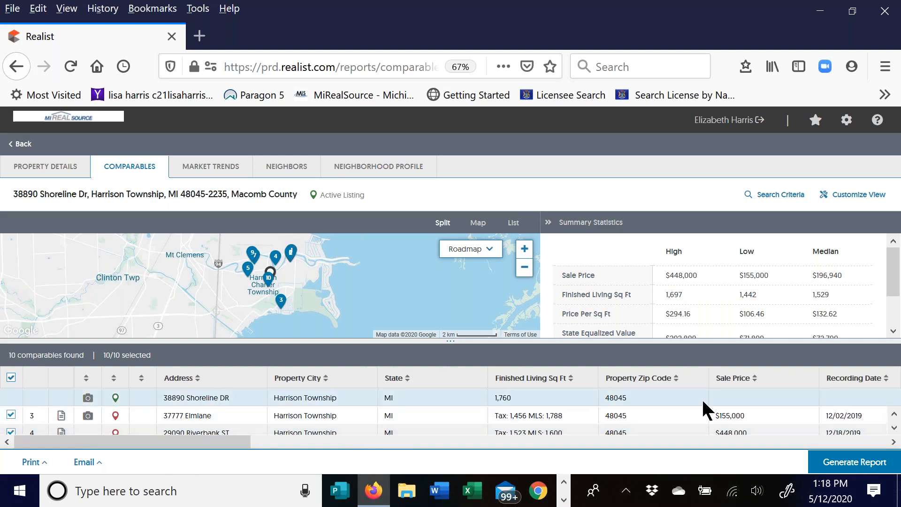
pyautogui.scroll(-1, 704, 408)
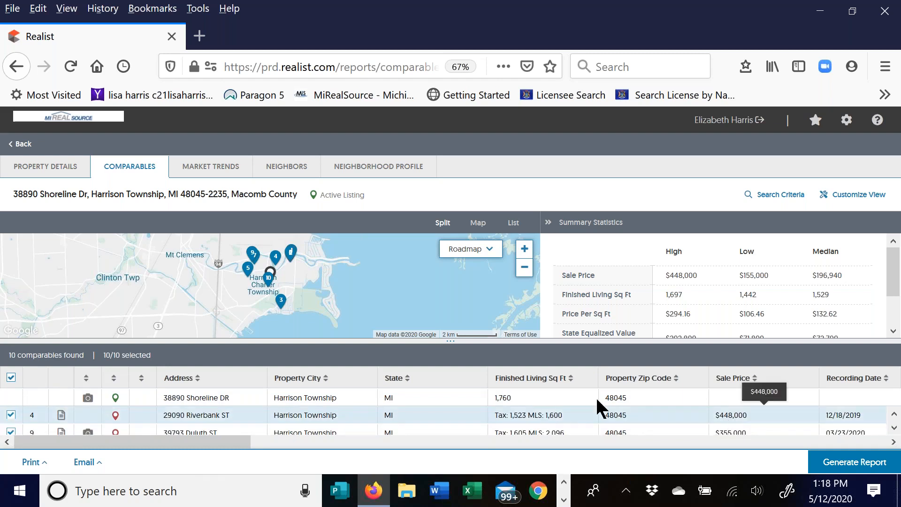
pyautogui.click(12, 415)
pyautogui.scroll(-1, 609, 416)
pyautogui.click(10, 415)
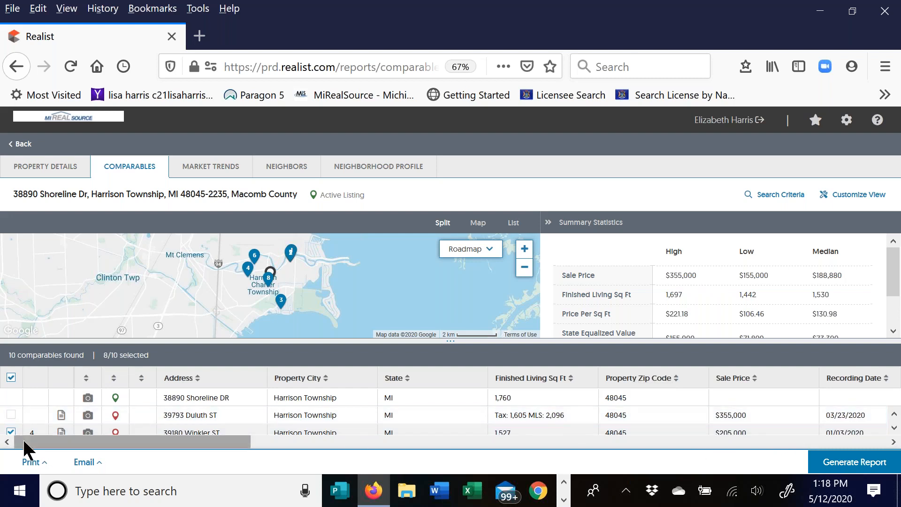
pyautogui.click(11, 432)
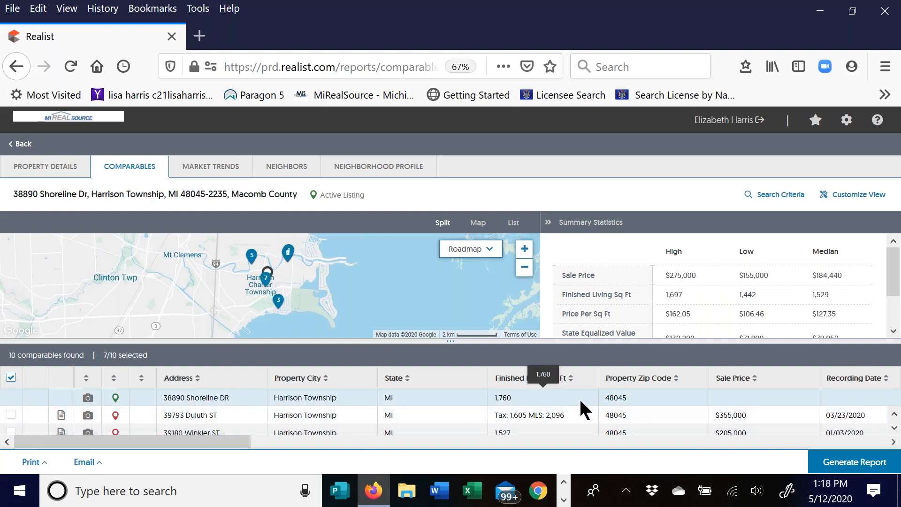
pyautogui.scroll(5, 704, 416)
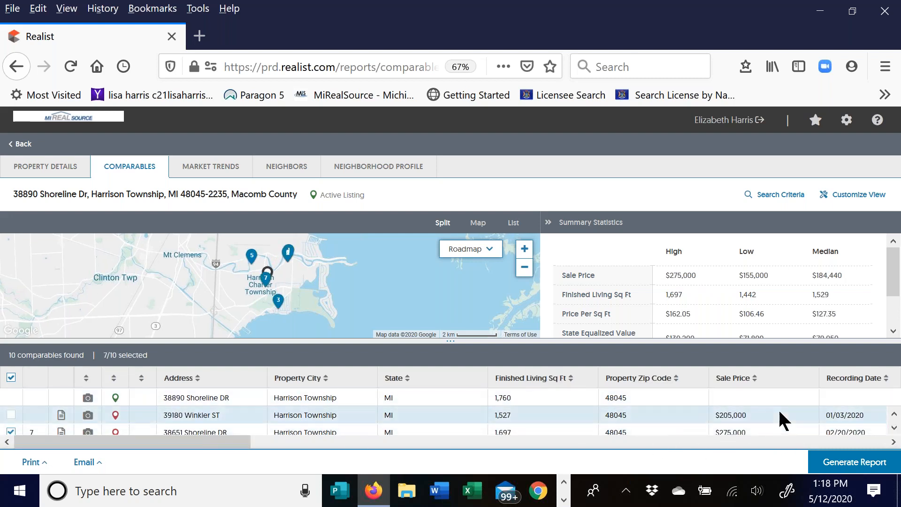
pyautogui.scroll(4, 359, 416)
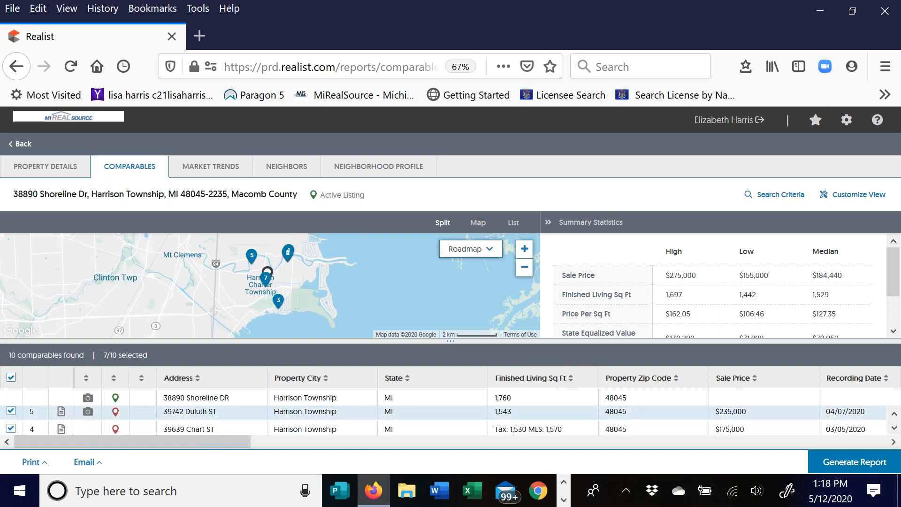
pyautogui.scroll(-4, 47, 415)
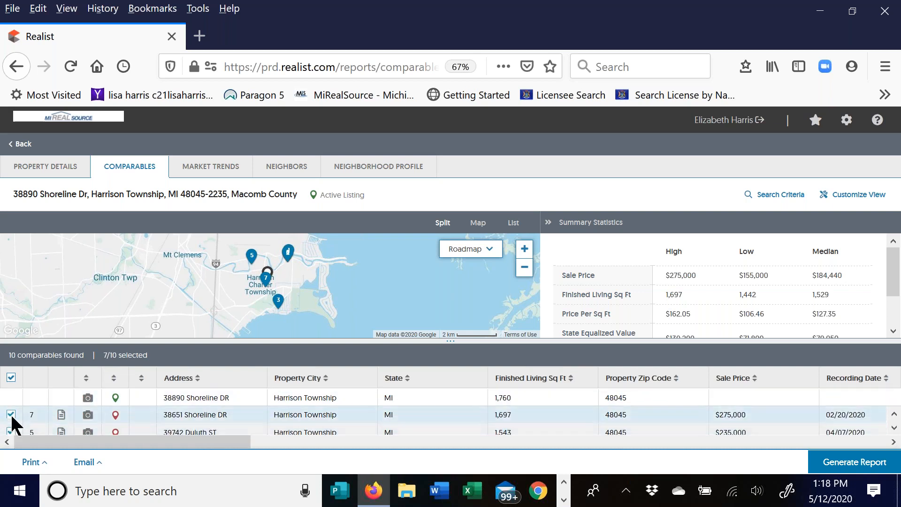
pyautogui.click(10, 415)
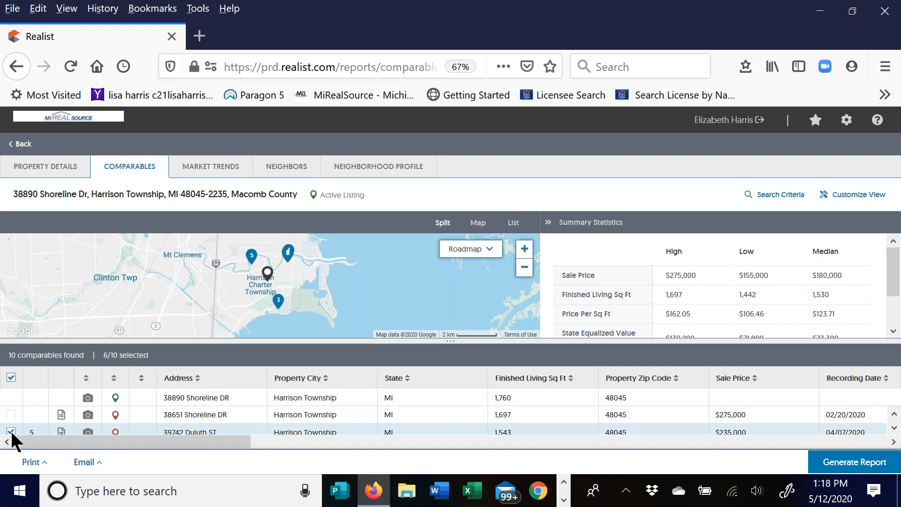
pyautogui.click(11, 430)
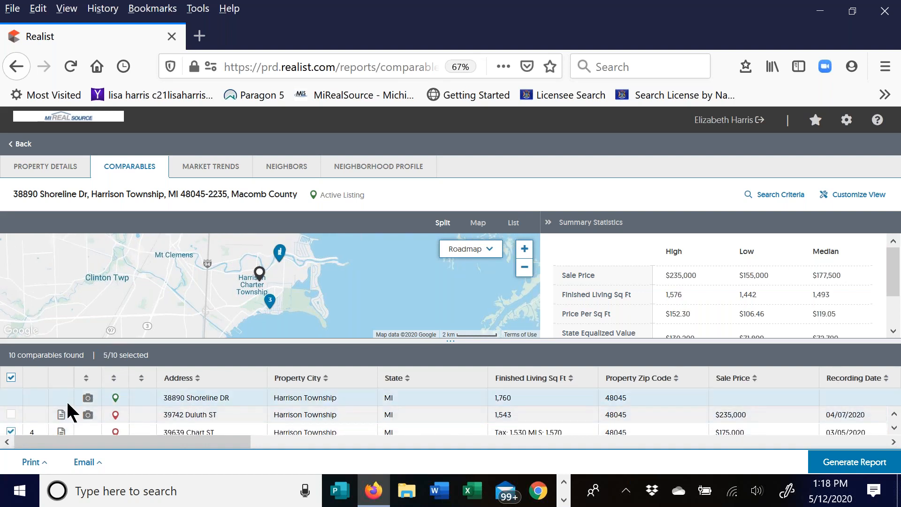
pyautogui.click(894, 428)
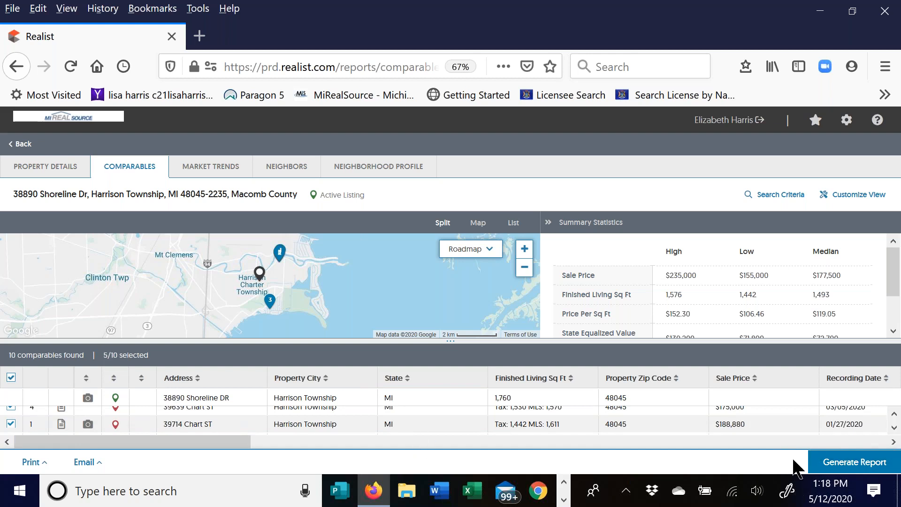
pyautogui.click(838, 464)
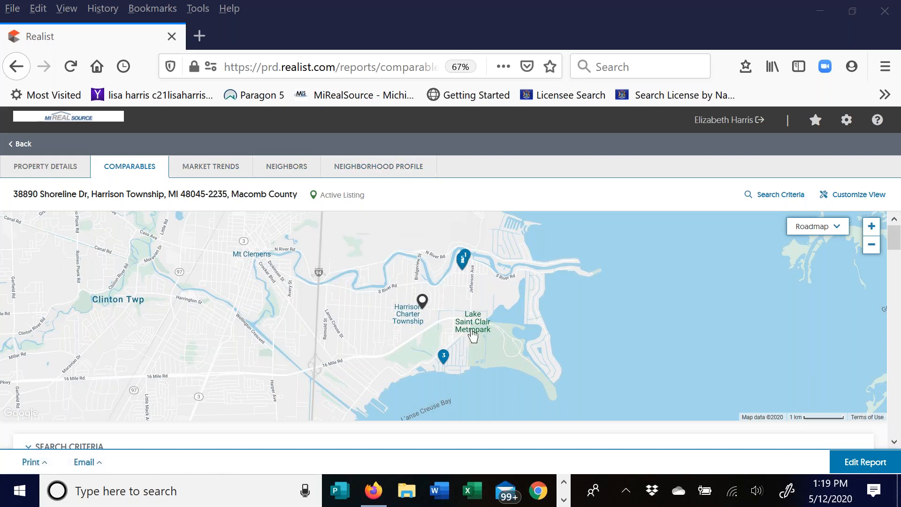
# - Scroll the new report past the map and Search Criteria to the comparison grid
pyautogui.moveTo(896, 243); pyautogui.dragTo(899, 333)
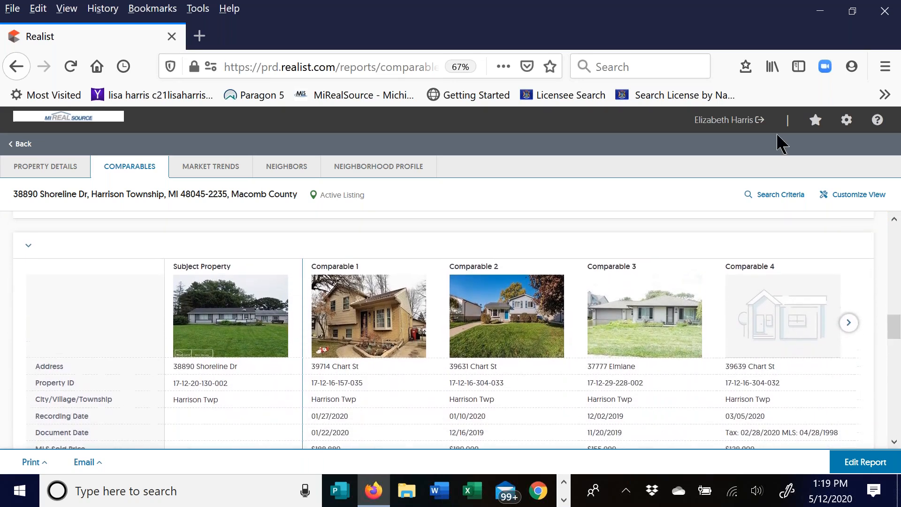
# - Scroll through the comparison grid rows and advance it to show Comparable 5
pyautogui.click(744, 164)
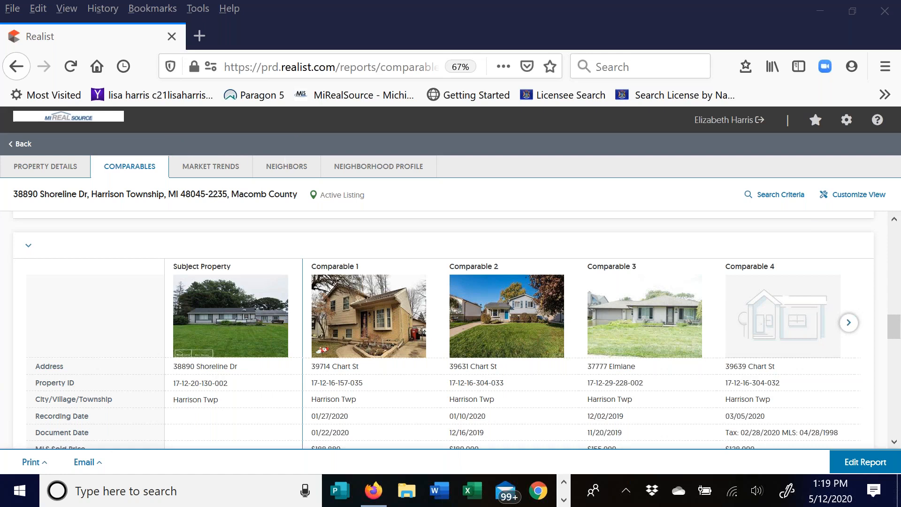
pyautogui.scroll(-3, 899, 328)
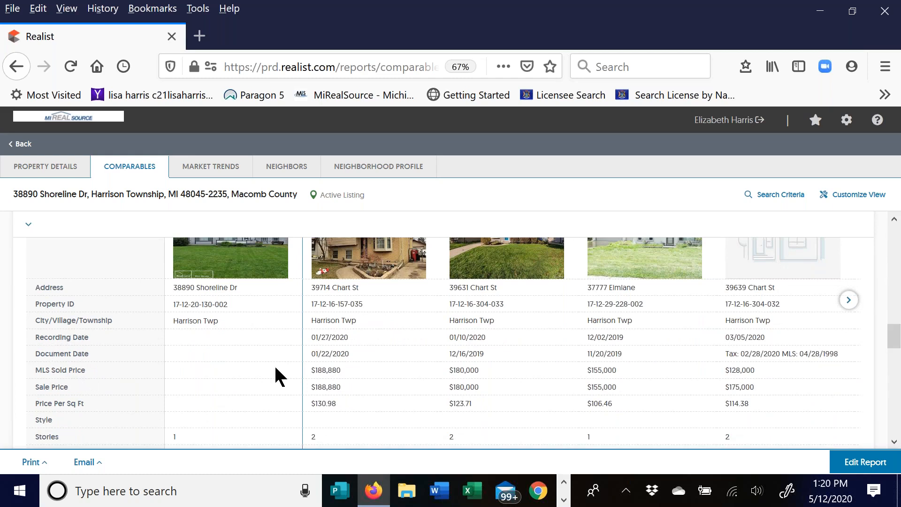
pyautogui.moveTo(402, 356)
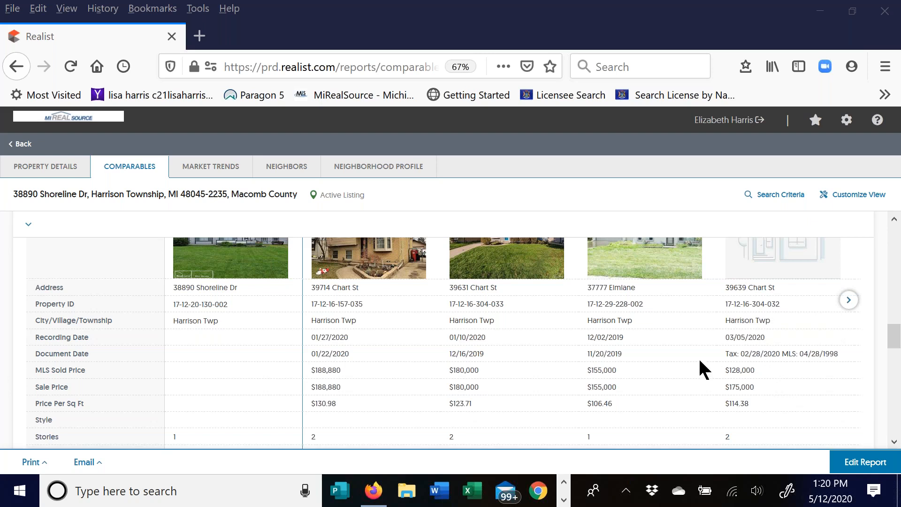
pyautogui.moveTo(894, 338); pyautogui.dragTo(894, 352)
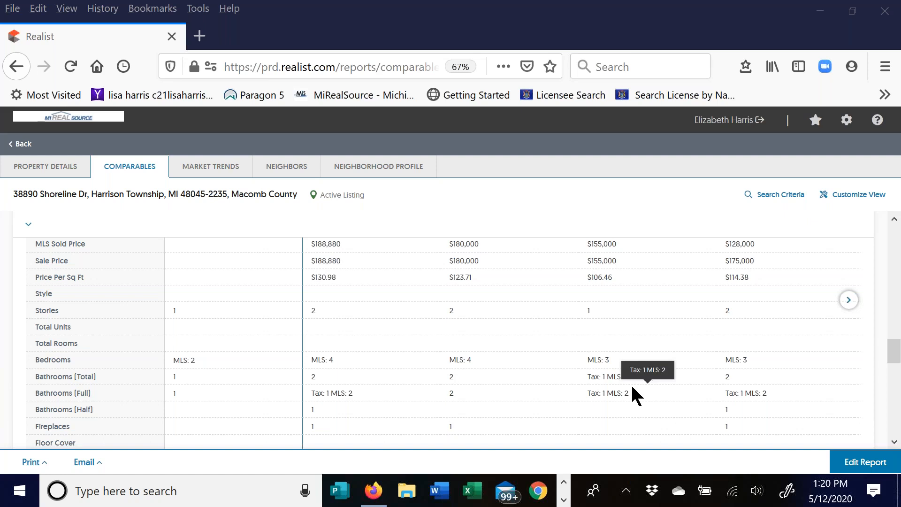
pyautogui.moveTo(897, 357); pyautogui.dragTo(891, 331)
pyautogui.click(849, 312)
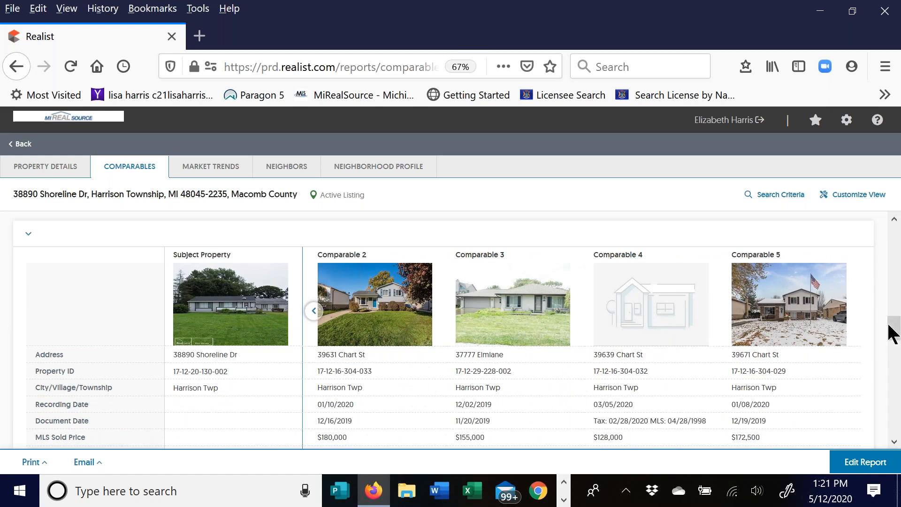
pyautogui.moveTo(889, 328); pyautogui.dragTo(894, 233)
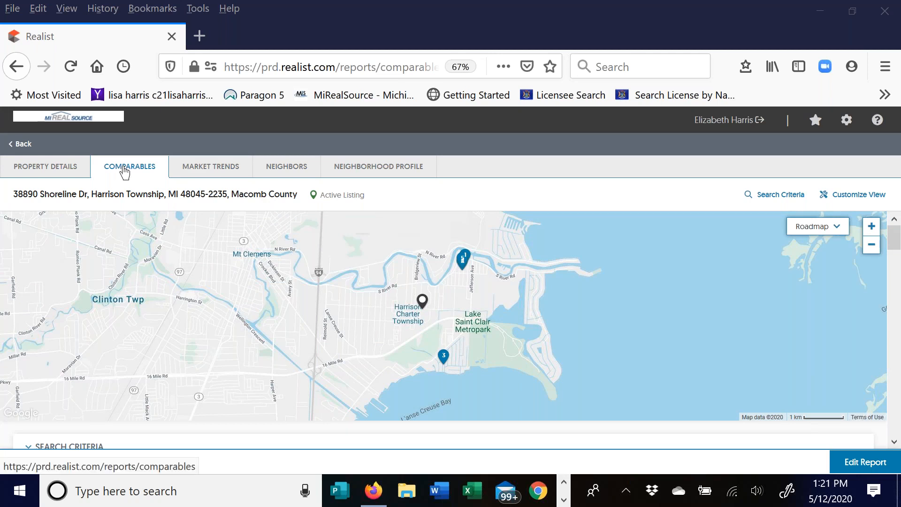
# - Switch to Market Trends for 48045, Harrison Township, MI
pyautogui.click(221, 173)
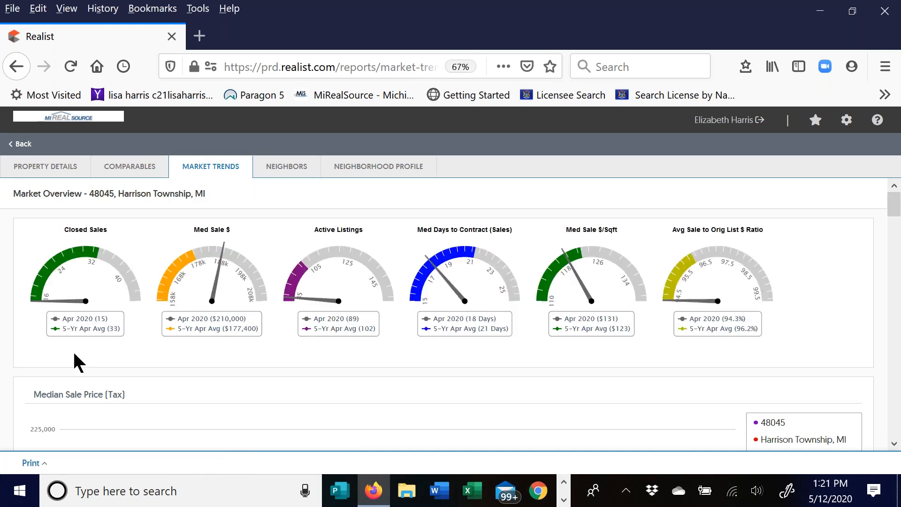
pyautogui.click(801, 188)
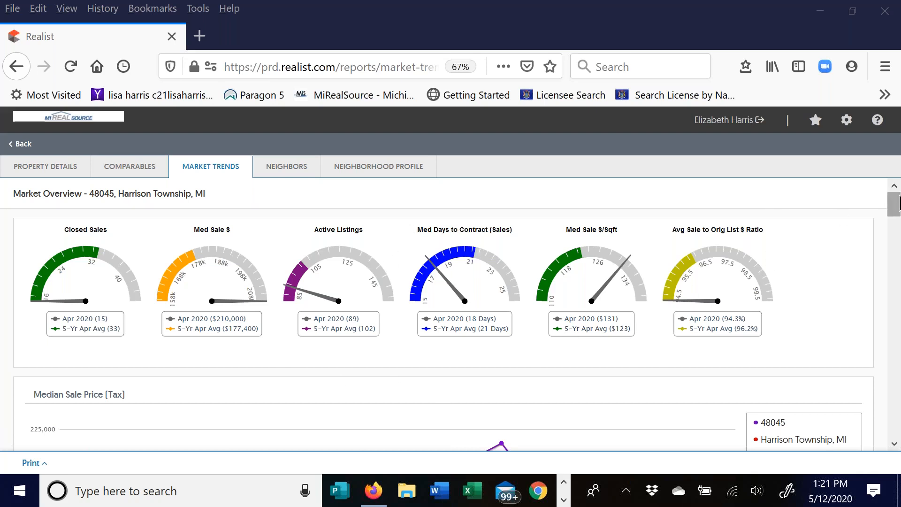
pyautogui.moveTo(895, 209); pyautogui.dragTo(896, 223)
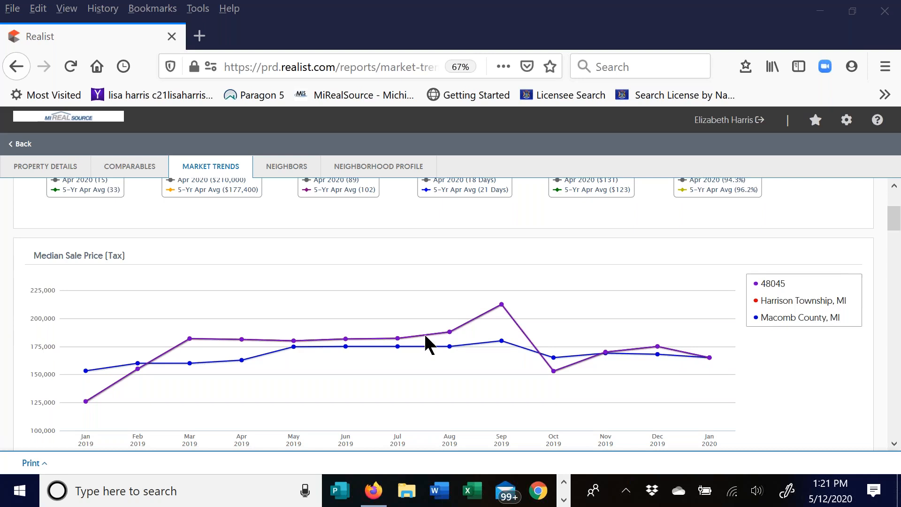
pyautogui.moveTo(428, 351)
pyautogui.moveTo(897, 225); pyautogui.dragTo(896, 253)
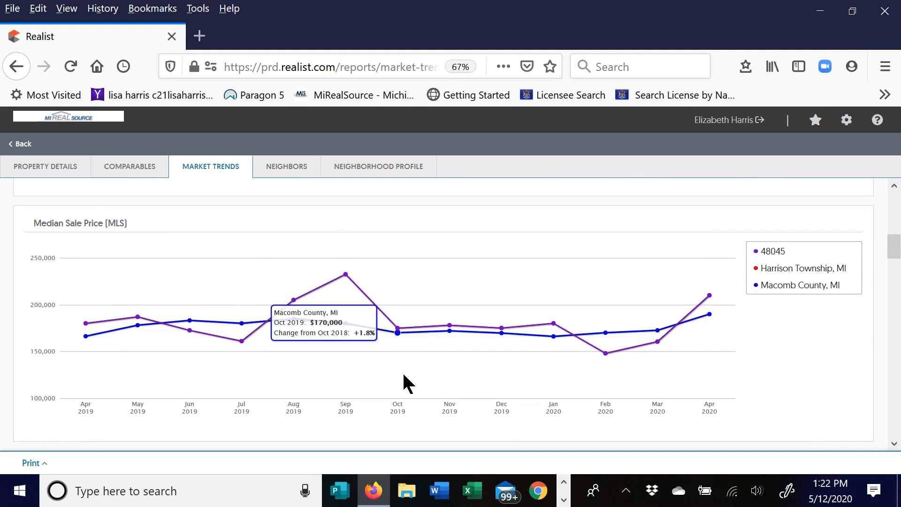
pyautogui.moveTo(895, 246); pyautogui.dragTo(900, 445)
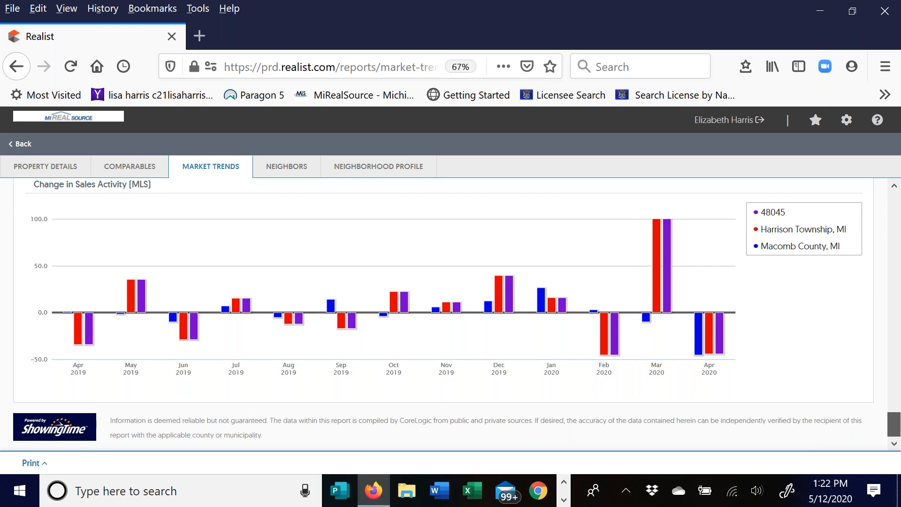
pyautogui.scroll(15, 900, 224)
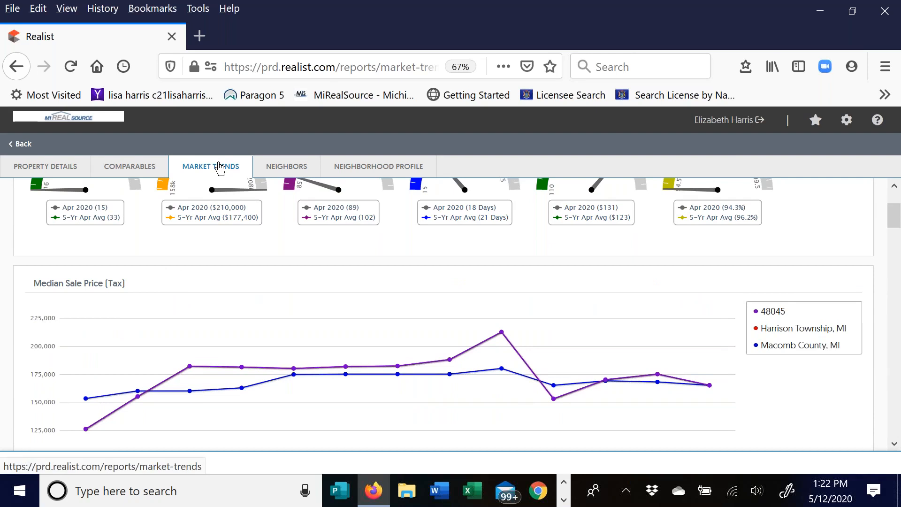
# - Open the Neighbors report and scroll down to the neighbor comparison grid
pyautogui.click(295, 171)
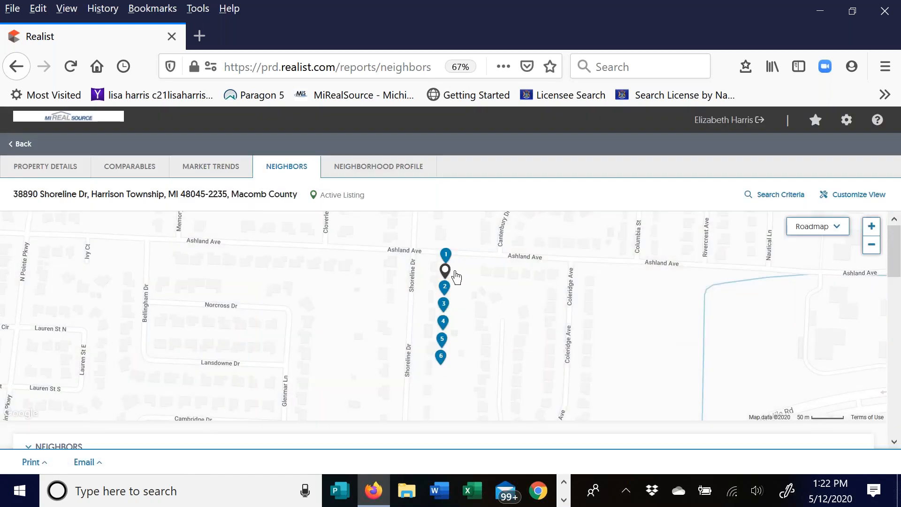
pyautogui.moveTo(898, 256); pyautogui.dragTo(899, 310)
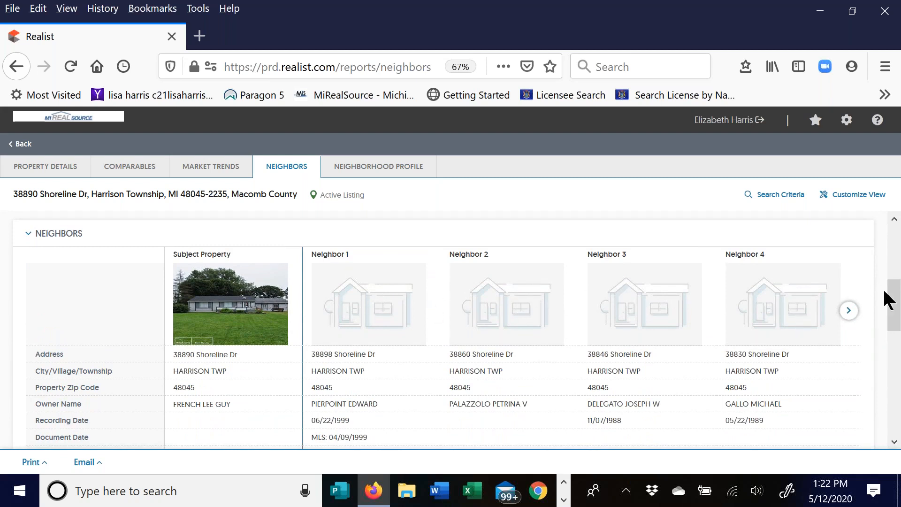
pyautogui.scroll(-3, 892, 301)
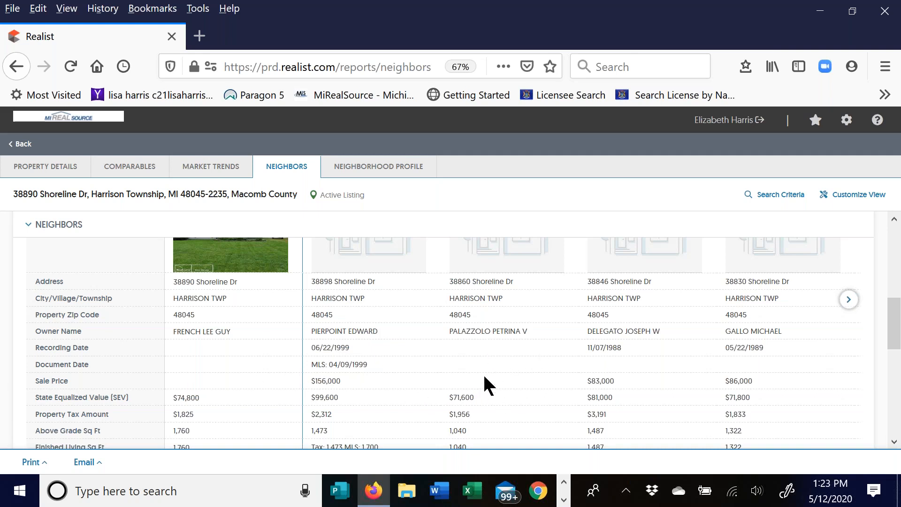
pyautogui.moveTo(893, 306); pyautogui.dragTo(893, 331)
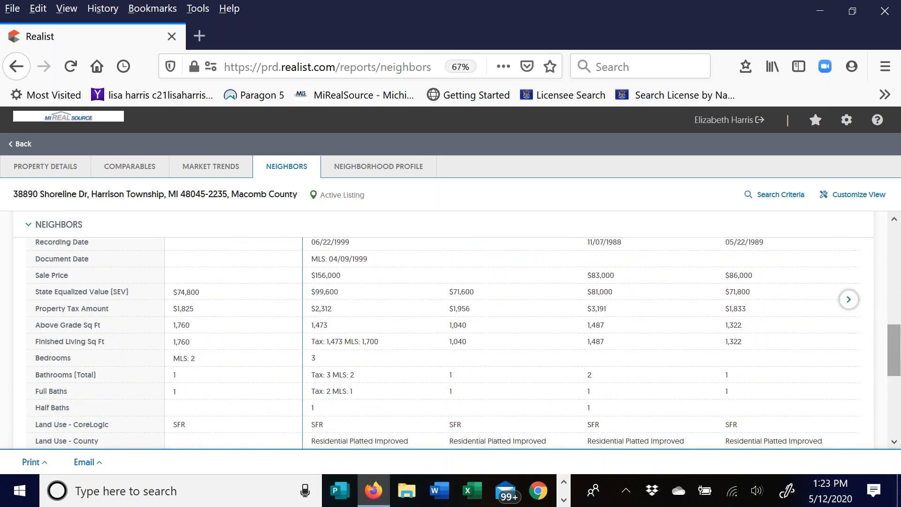
pyautogui.scroll(4, 880, 314)
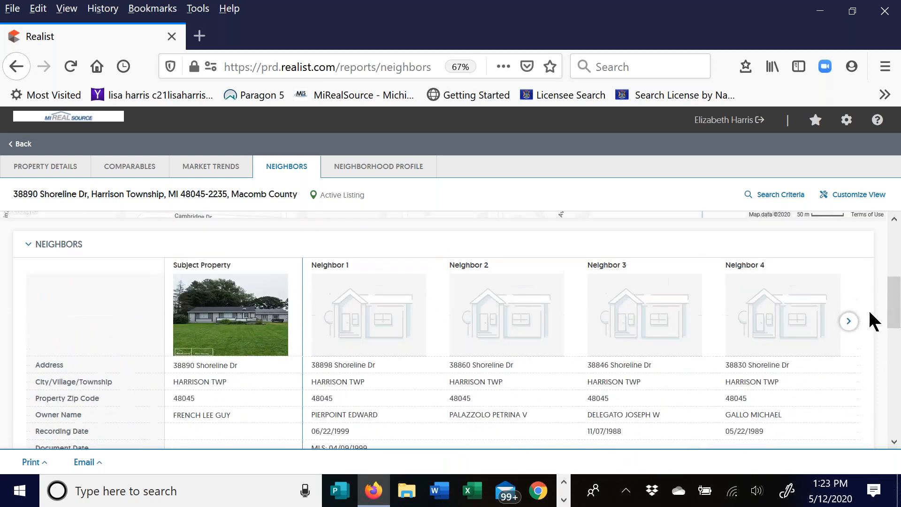
# - Advance the neighbor comparison to Neighbor 6 and scroll back up to the map
pyautogui.click(849, 322)
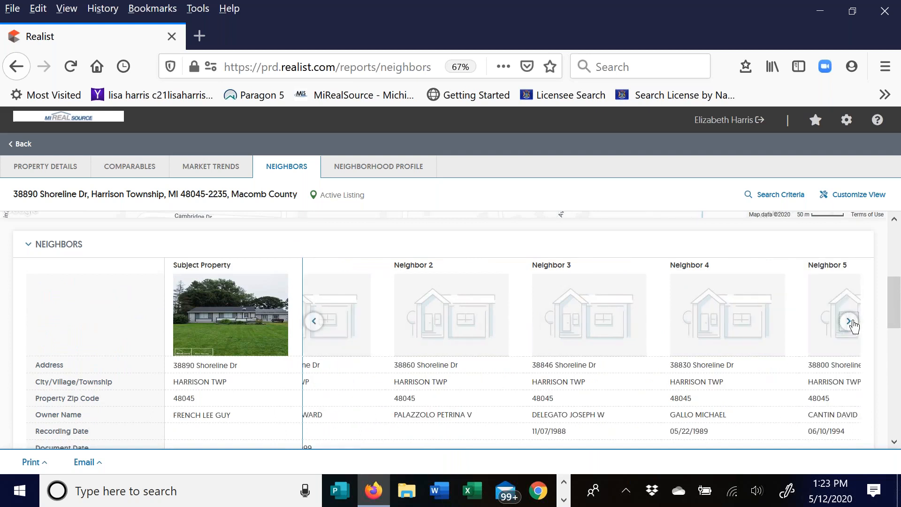
pyautogui.click(850, 322)
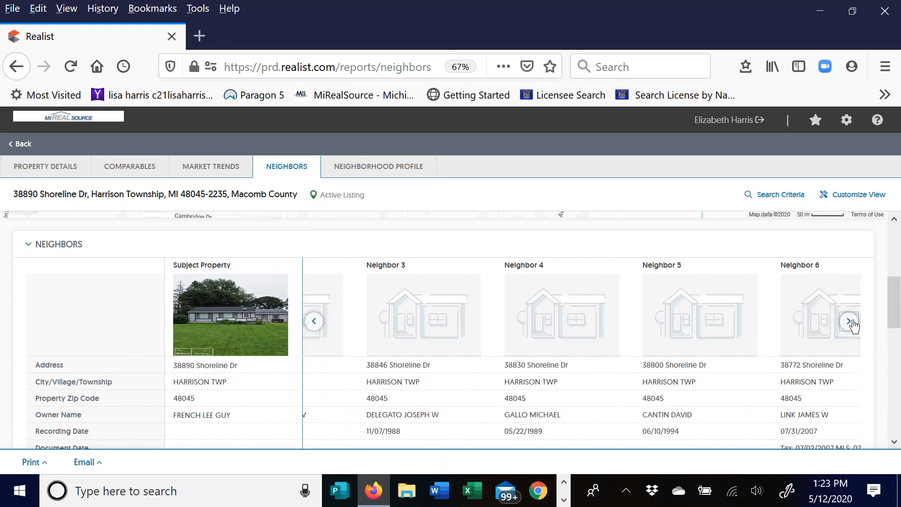
pyautogui.click(851, 321)
pyautogui.moveTo(894, 297); pyautogui.dragTo(900, 248)
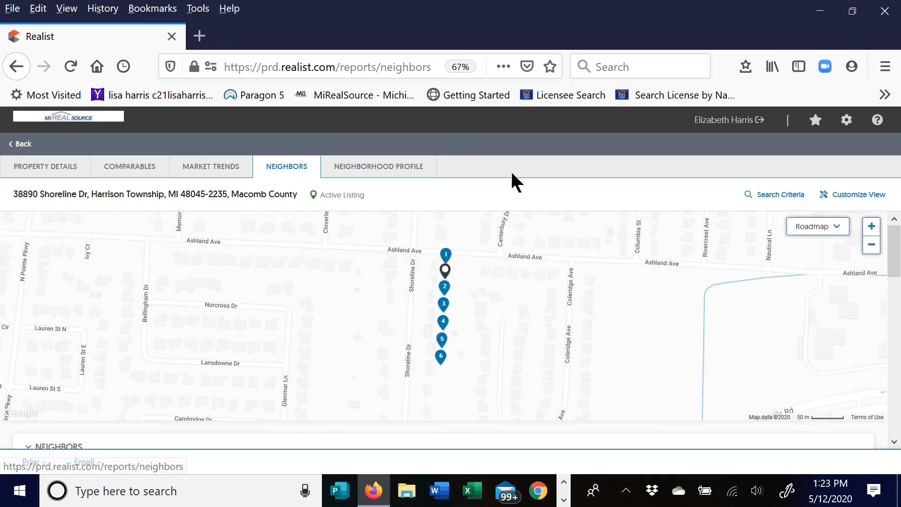
pyautogui.click(393, 169)
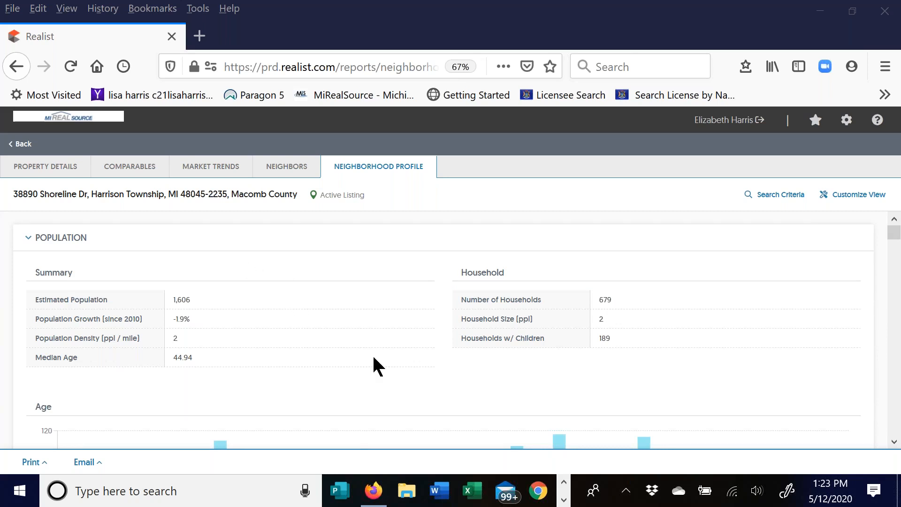
pyautogui.moveTo(894, 238); pyautogui.dragTo(898, 256)
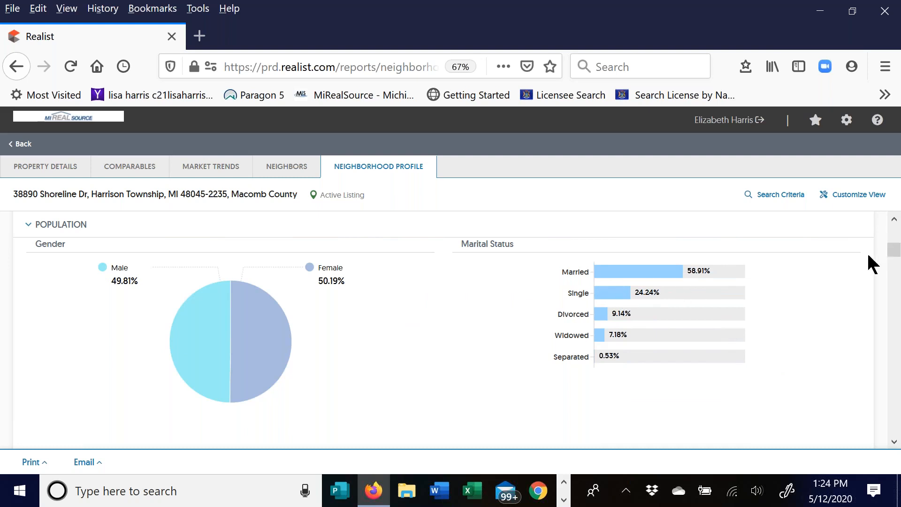
pyautogui.moveTo(894, 254); pyautogui.dragTo(900, 263)
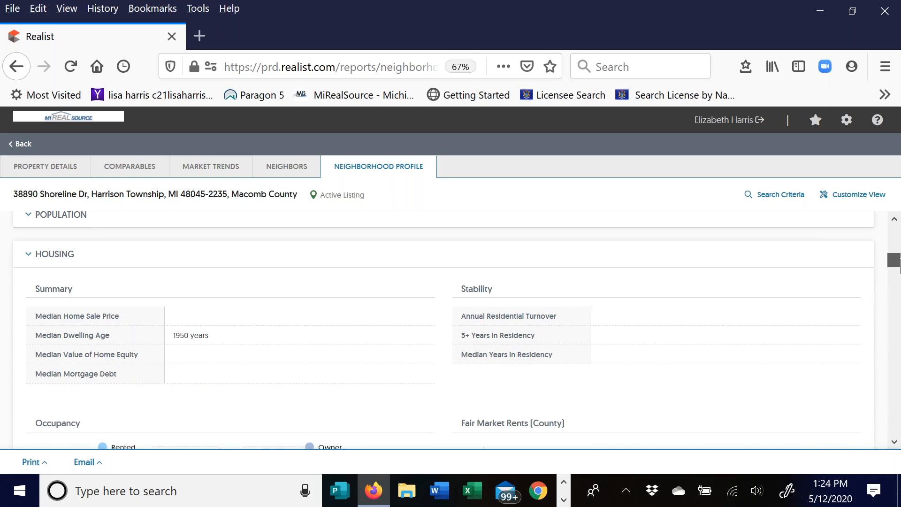
pyautogui.scroll(-3, 444, 328)
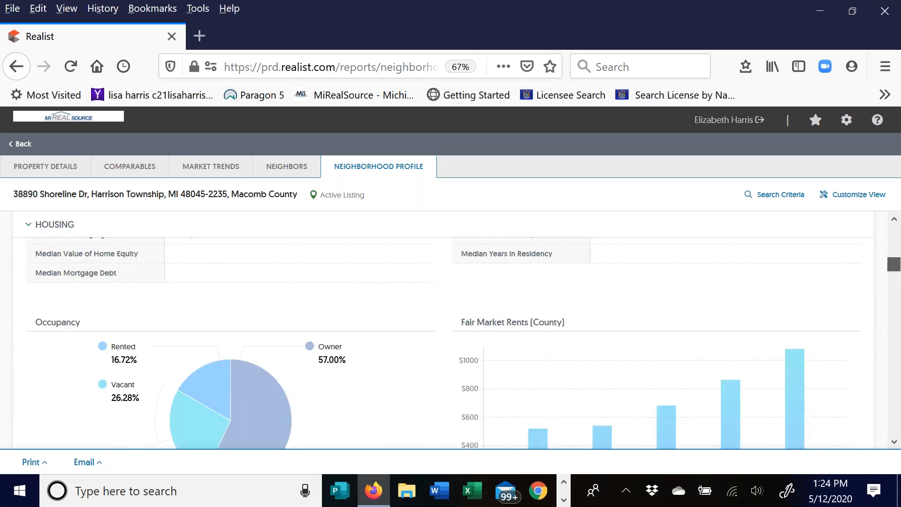
pyautogui.scroll(-2, 444, 329)
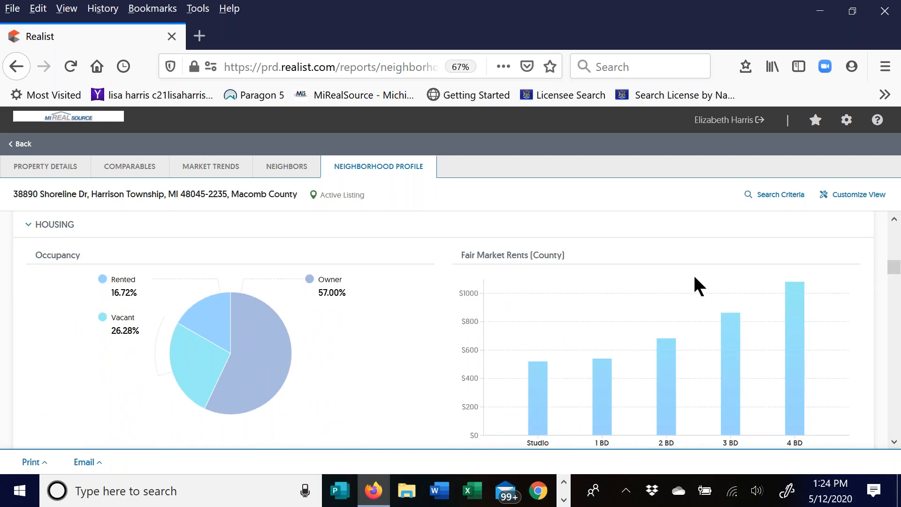
pyautogui.moveTo(893, 267); pyautogui.dragTo(895, 280)
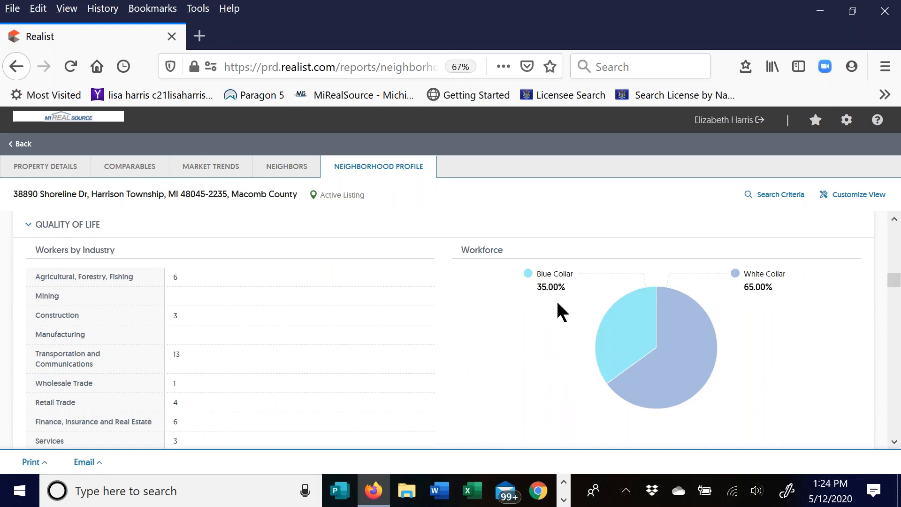
# - Scroll the Neighborhood Profile past Schools to the Local Businesses list
pyautogui.moveTo(893, 282); pyautogui.dragTo(886, 344)
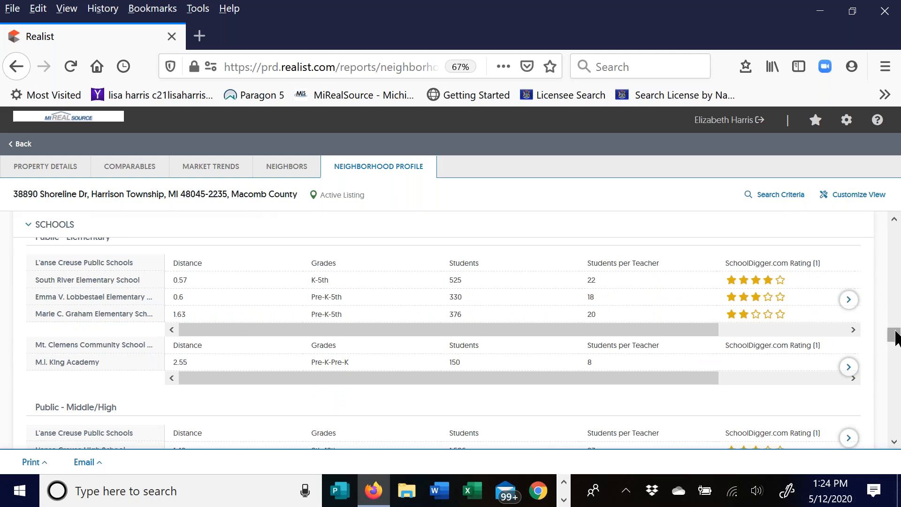
pyautogui.moveTo(893, 336); pyautogui.dragTo(893, 355)
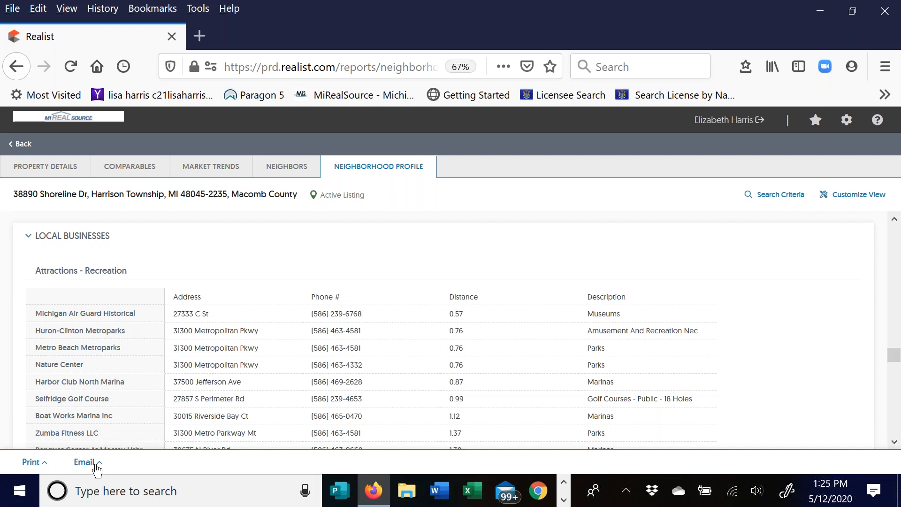
pyautogui.click(31, 462)
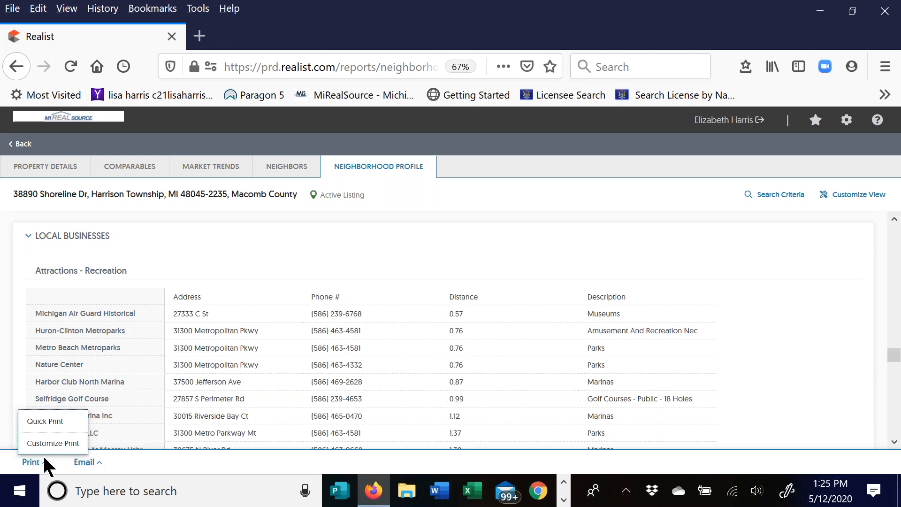
pyautogui.click(47, 443)
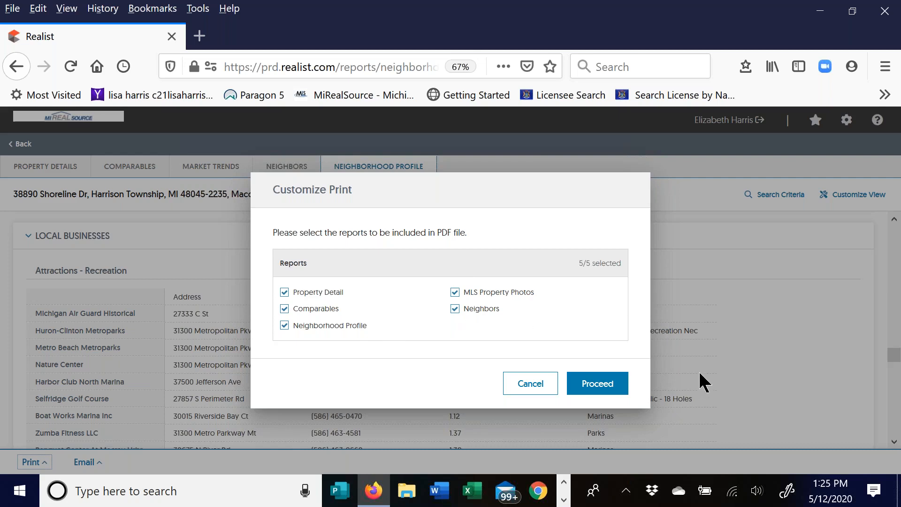
pyautogui.click(520, 384)
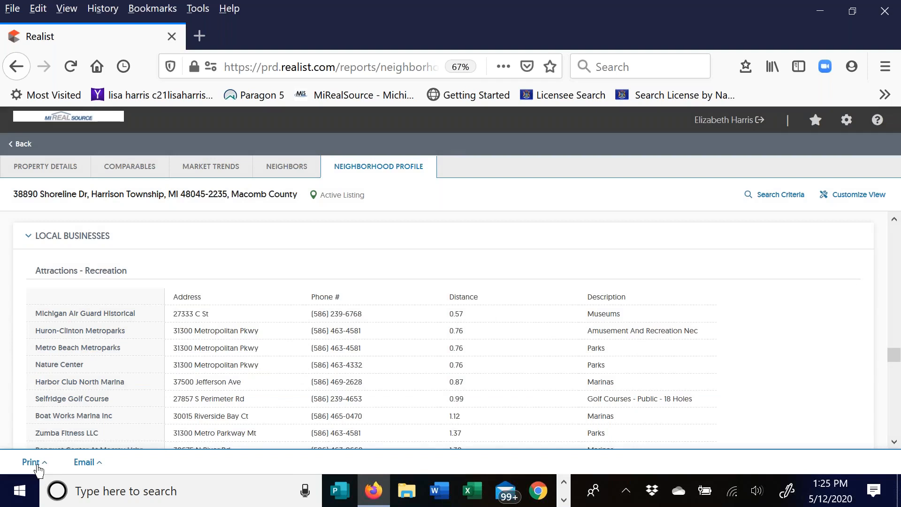
# - Generate the email PDF with all five reports, Property Detail through Neighborhood Profile, checked
pyautogui.click(94, 463)
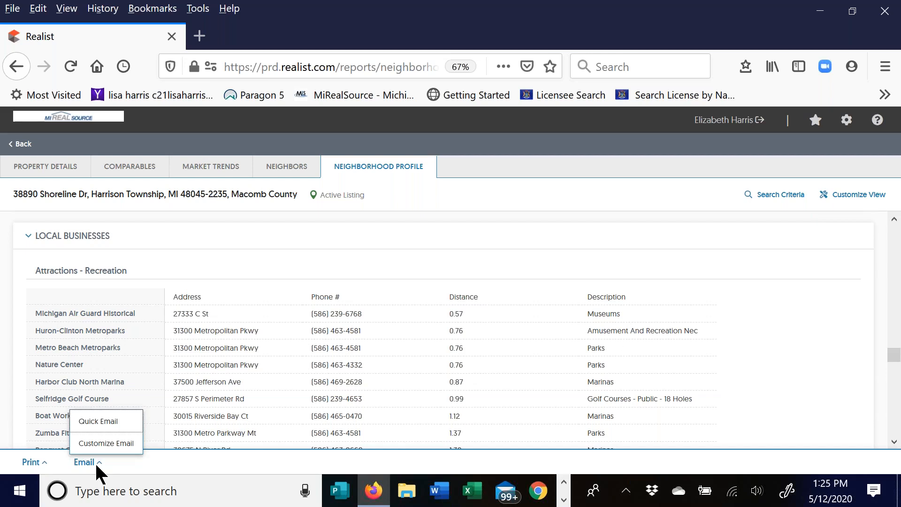
pyautogui.click(102, 444)
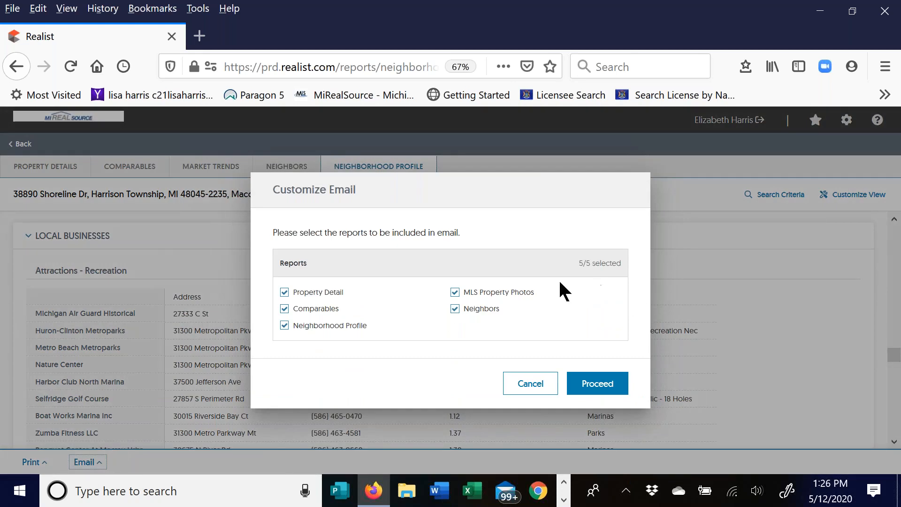
pyautogui.click(597, 387)
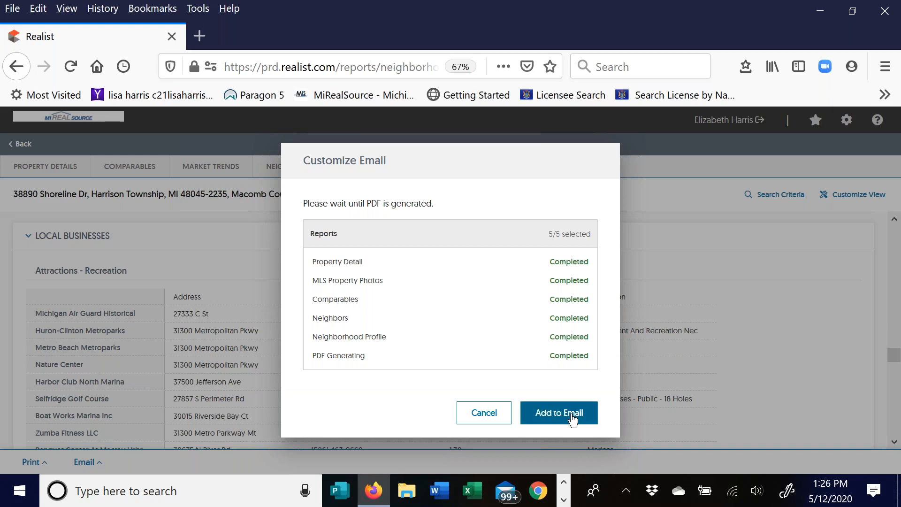
# - Attach the generated PDF to a new email and review the recipient and message fields
pyautogui.click(572, 418)
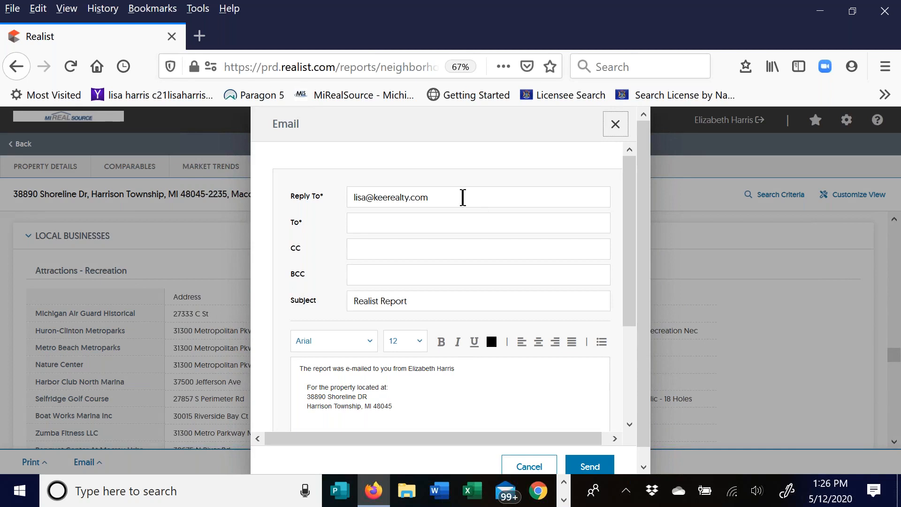
pyautogui.click(382, 223)
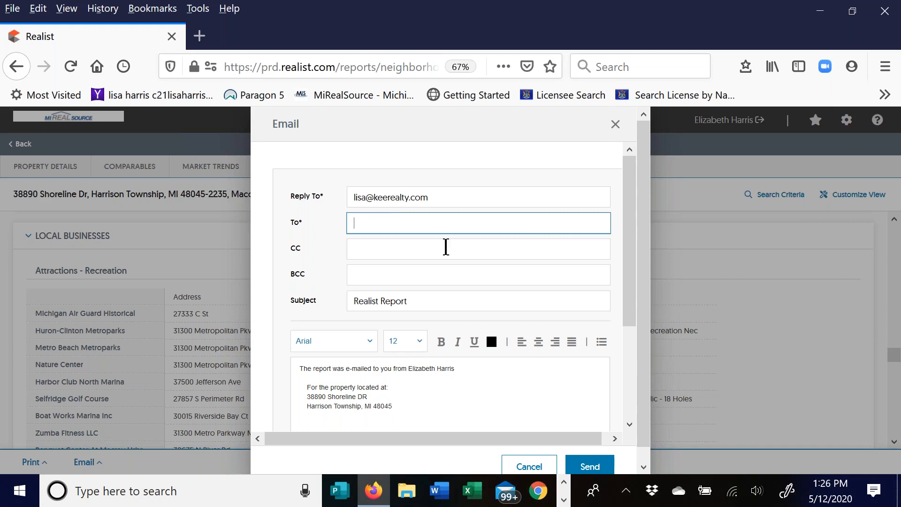
pyautogui.scroll(-2, 427, 405)
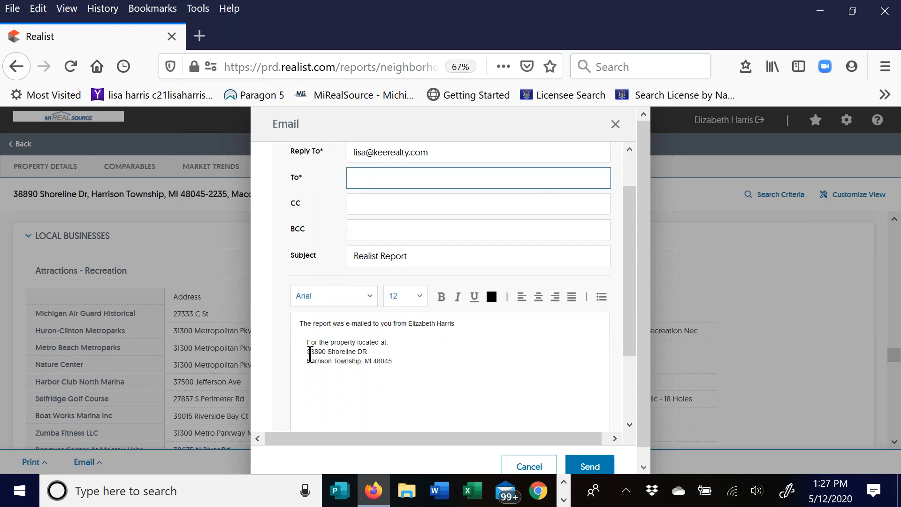
pyautogui.click(410, 362)
# - Try sending the 'Realist Report' email with no recipient, then close the form unsent
pyautogui.scroll(-4, 410, 362)
pyautogui.scroll(-1, 428, 347)
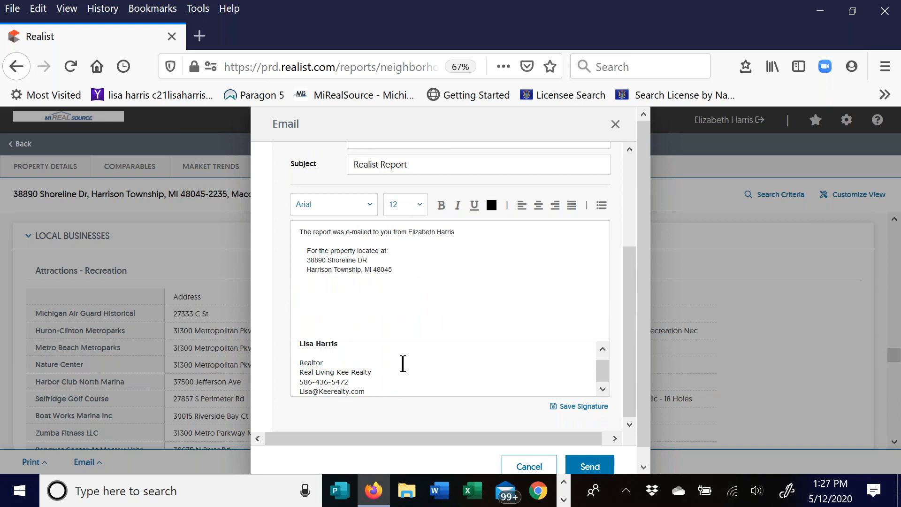
pyautogui.scroll(1, 402, 364)
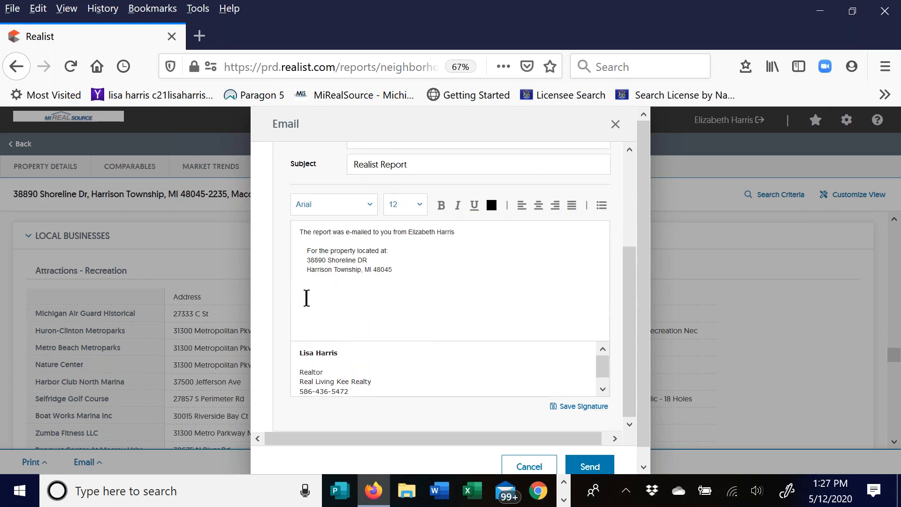
pyautogui.scroll(-1, 440, 295)
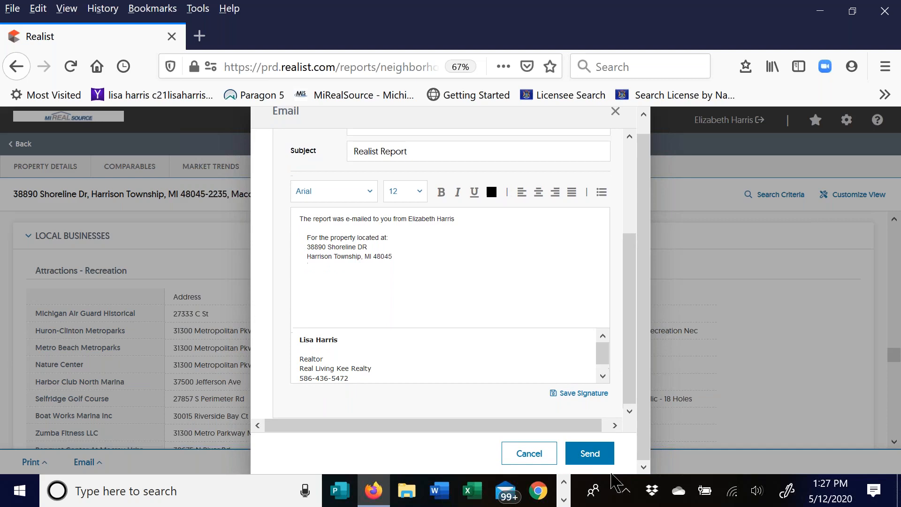
pyautogui.click(590, 453)
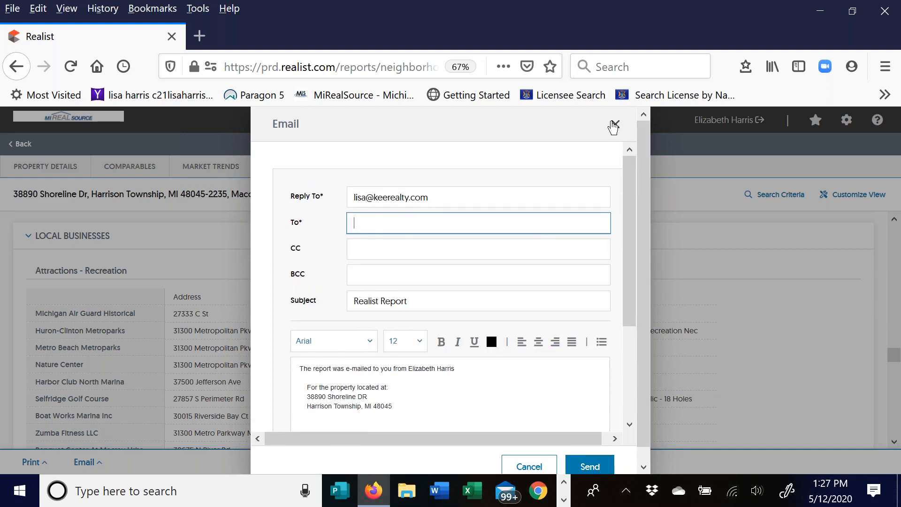
pyautogui.click(616, 125)
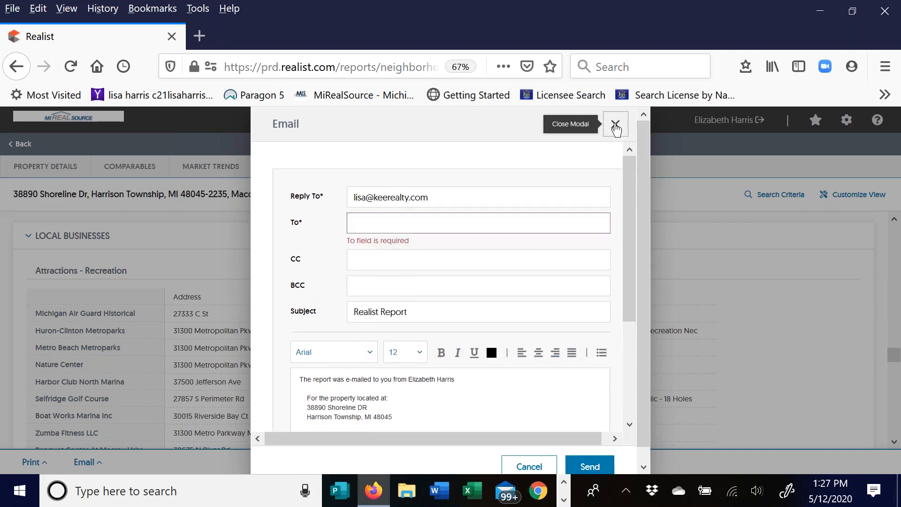
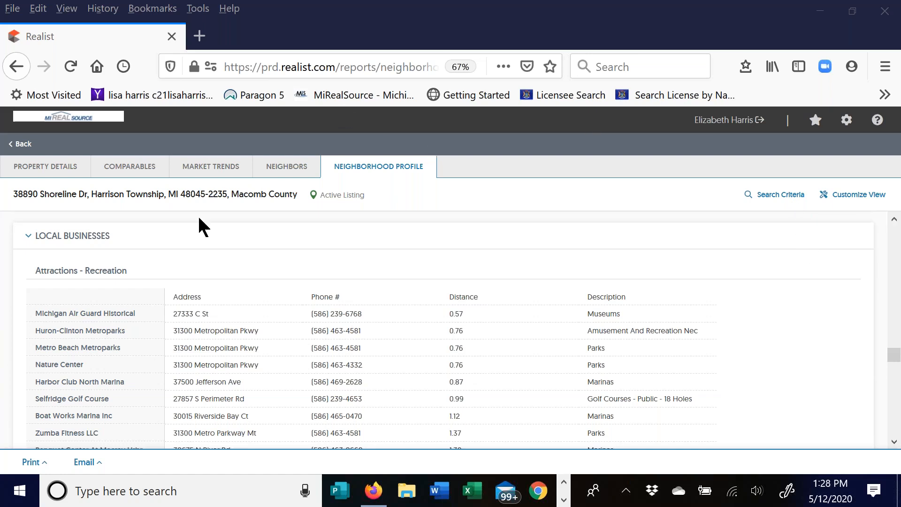
# - Close the browser window holding the Realist report and relaunch Firefox to MiRealSource
pyautogui.click(171, 37)
pyautogui.click(373, 491)
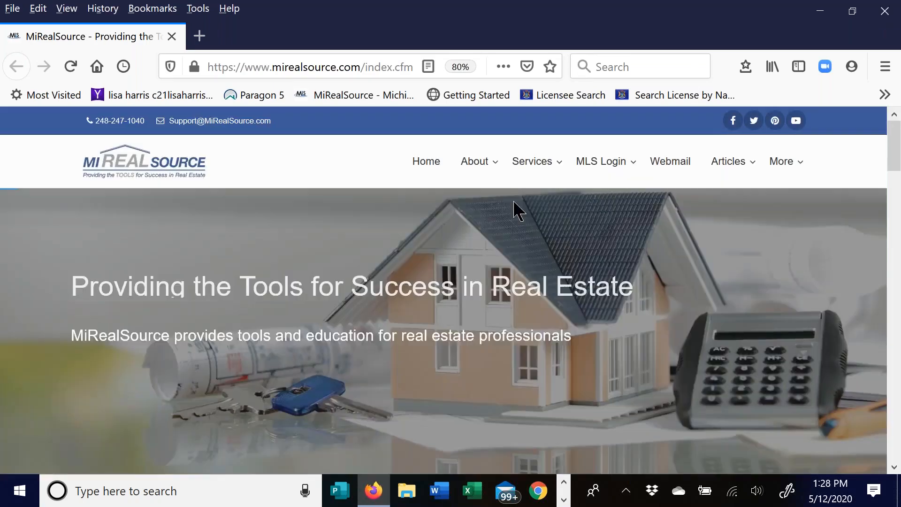
# - Sign in to Paragon with the saved login ID and the account password
pyautogui.moveTo(594, 164)
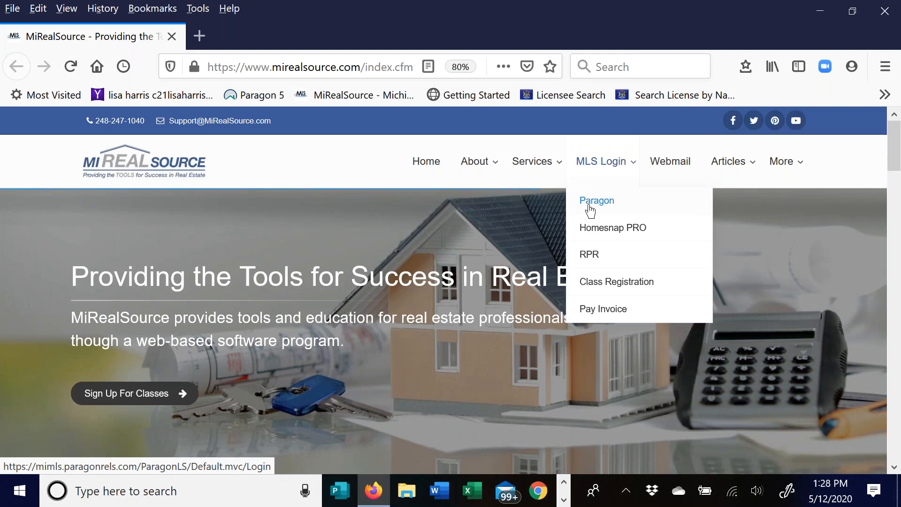
pyautogui.click(590, 209)
pyautogui.click(334, 210)
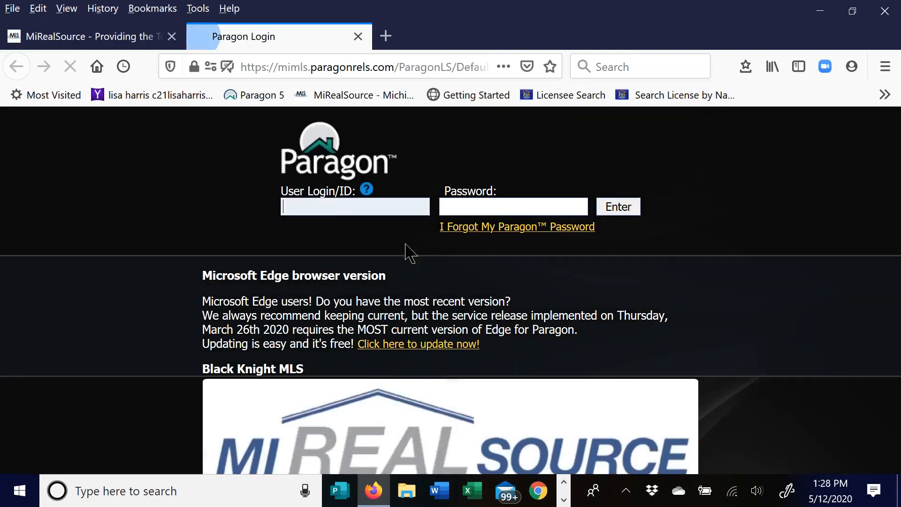
pyautogui.click(342, 224)
pyautogui.click(482, 207)
pyautogui.write('******')
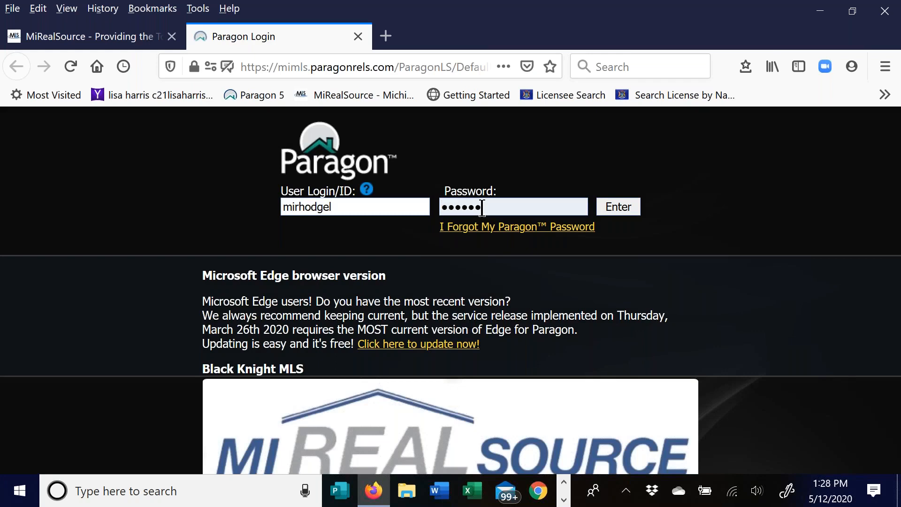
pyautogui.press('BackSpace')
pyautogui.press('BackSpace')
pyautogui.press('BackSpace')
pyautogui.press('BackSpace')
pyautogui.press('BackSpace')
pyautogui.press('BackSpace')
pyautogui.write('********')
pyautogui.press('Return')
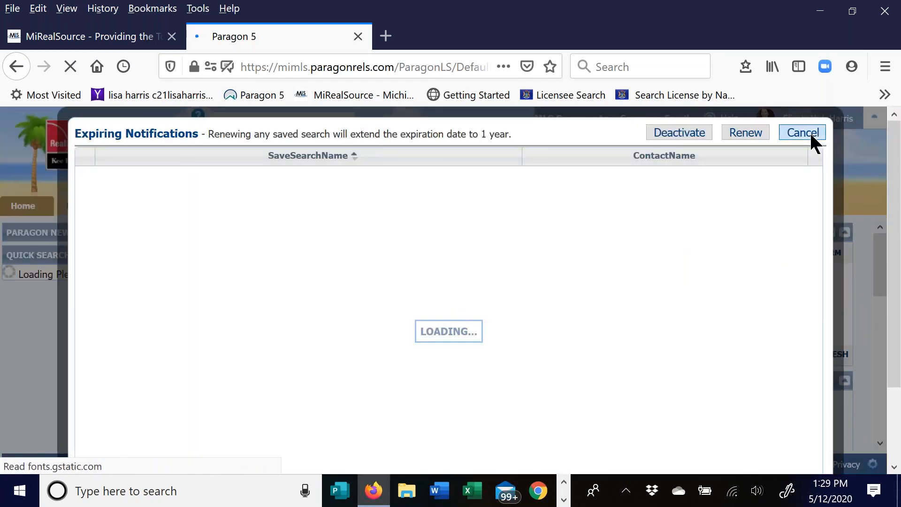
# - Dismiss the expiring notifications notice and launch Realist - Tax Search from the TAX menu
pyautogui.click(810, 134)
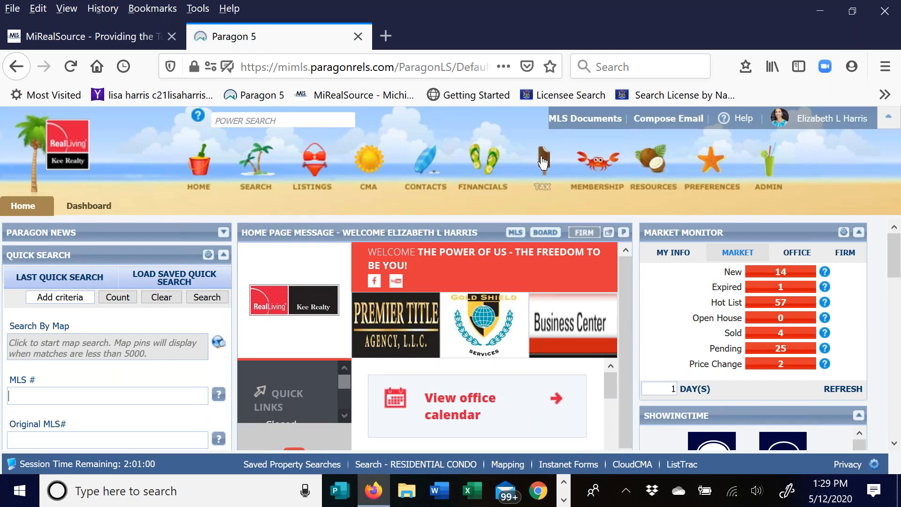
pyautogui.click(543, 163)
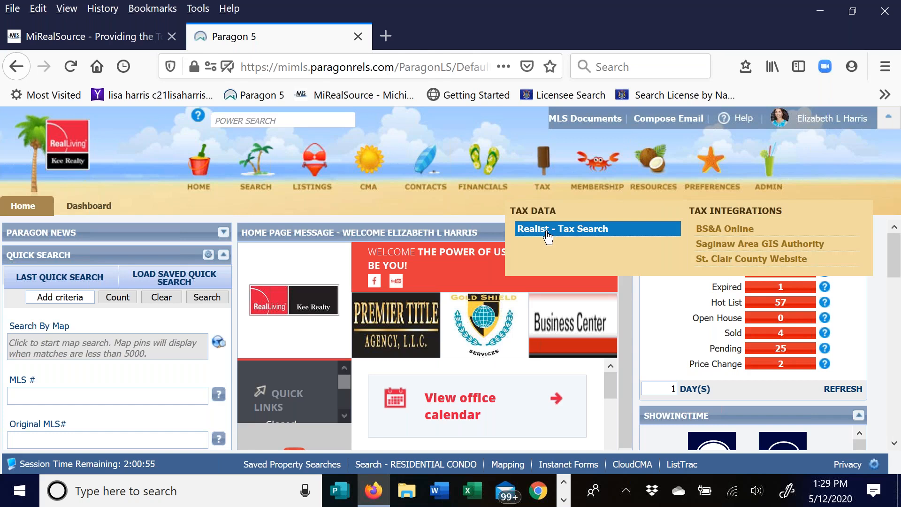
pyautogui.click(547, 231)
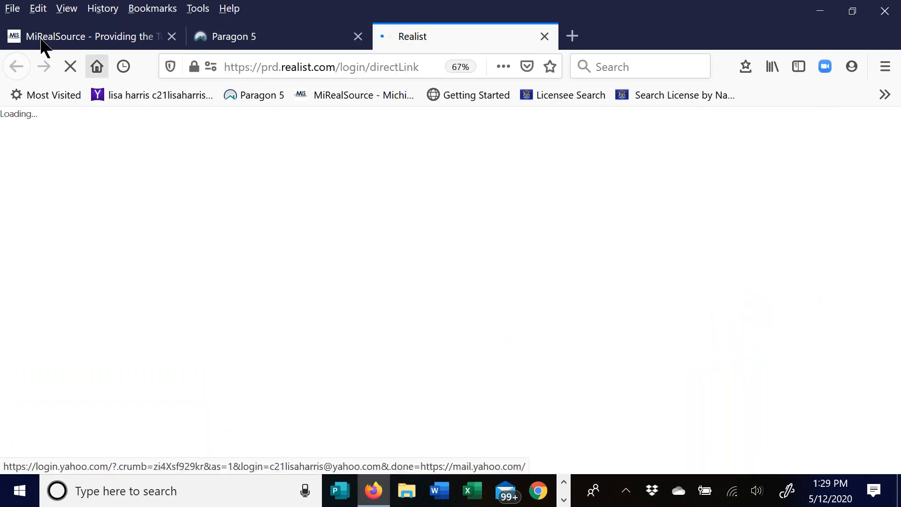
# - Close the MiRealSource tab and review the Multiple Counties Selected list once Realist loads
pyautogui.click(172, 37)
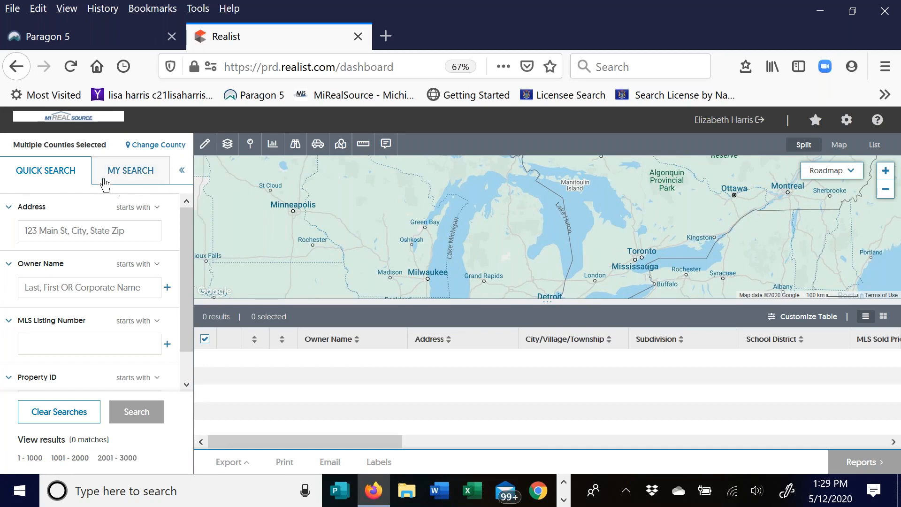
pyautogui.moveTo(11, 148)
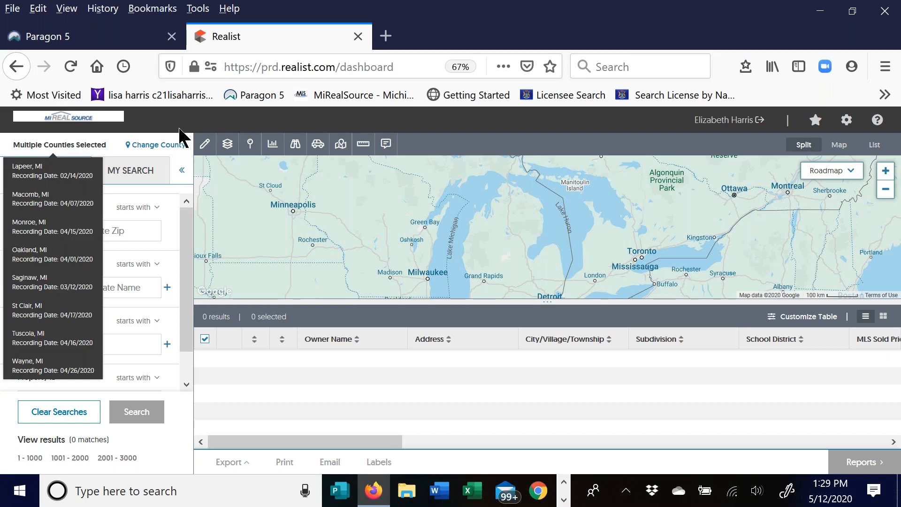
# - Keep all eight Michigan counties, including Lapeer, Macomb, Oakland and Wayne, and apply them
pyautogui.click(168, 150)
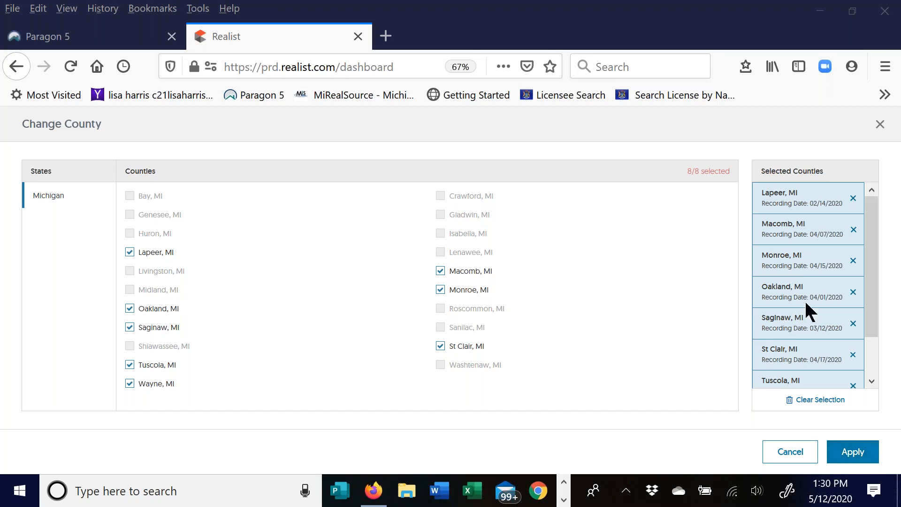
pyautogui.click(853, 452)
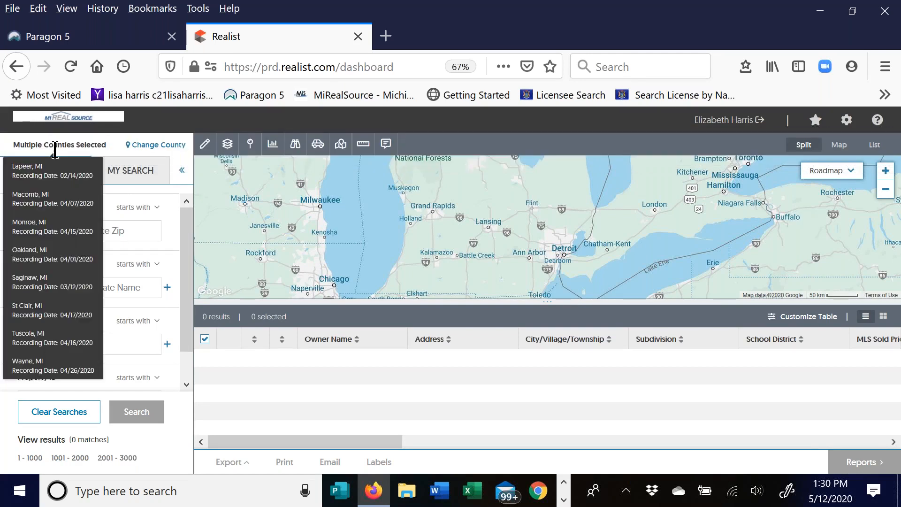
# - Load the saved My Search criteria, scroll through its fields, and go to Customize Search
pyautogui.moveTo(35, 142)
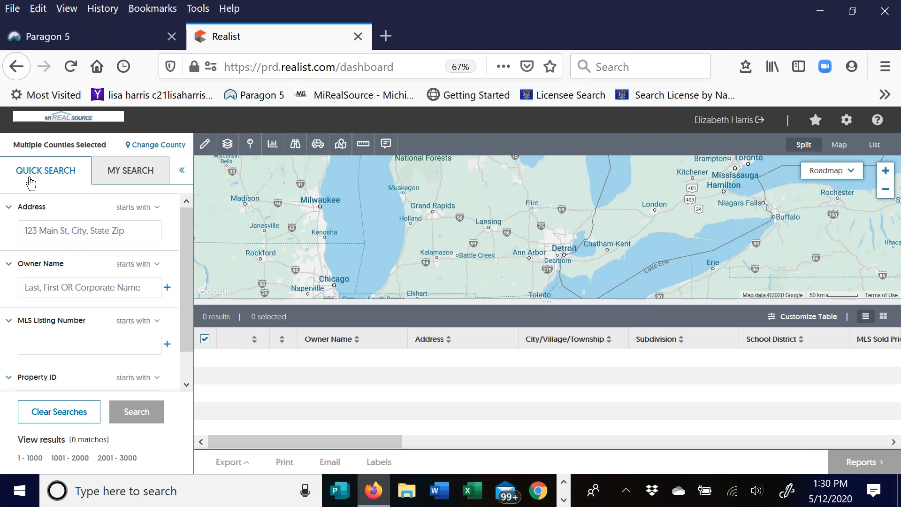
pyautogui.doubleClick(129, 174)
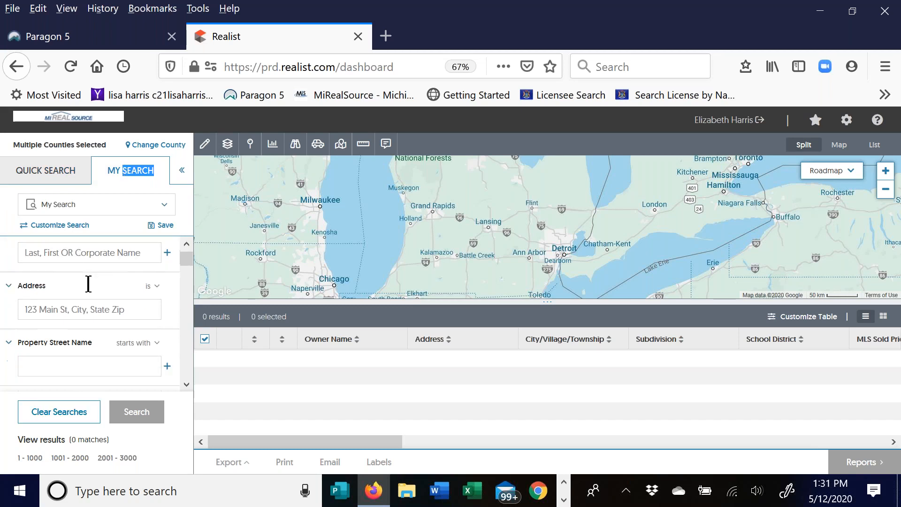
pyautogui.scroll(-3, 76, 356)
pyautogui.scroll(3, 89, 282)
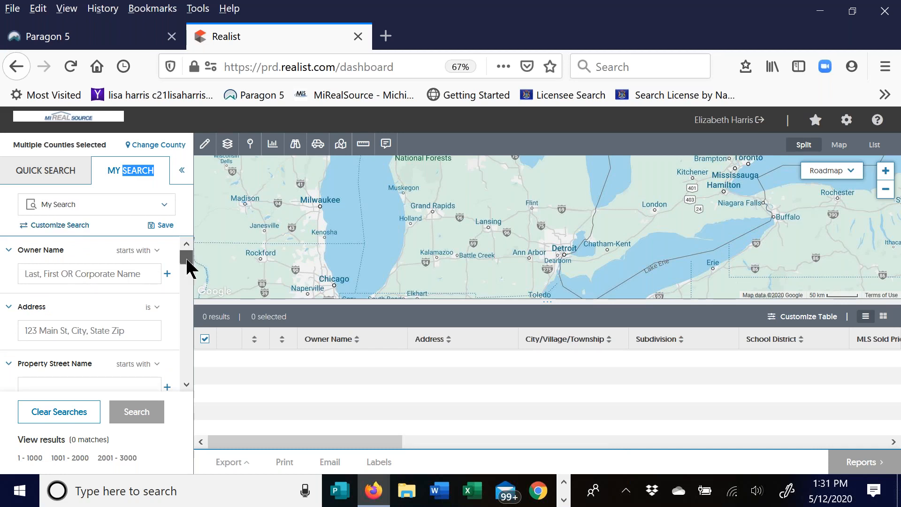
pyautogui.scroll(-2, 187, 262)
pyautogui.moveTo(190, 269)
pyautogui.mouseDown()
pyautogui.moveTo(198, 295)
pyautogui.moveTo(197, 265)
pyautogui.mouseUp()
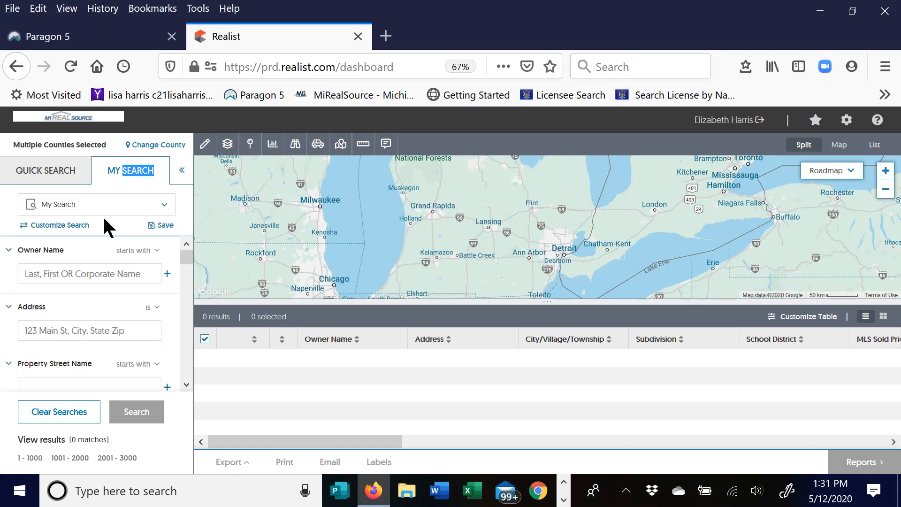
pyautogui.click(60, 226)
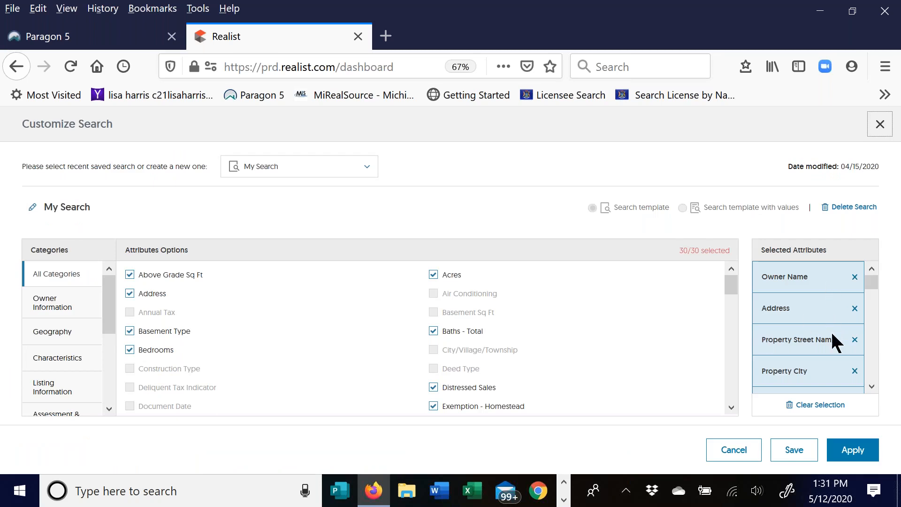
# - Browse the Owner Information, Geography and Property Characteristics attribute categories
pyautogui.moveTo(874, 283); pyautogui.dragTo(880, 342)
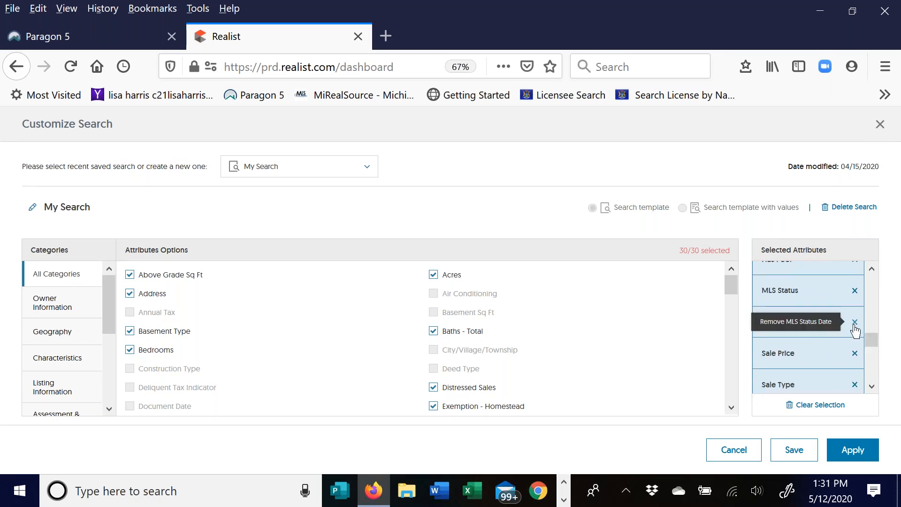
pyautogui.moveTo(873, 336); pyautogui.dragTo(888, 381)
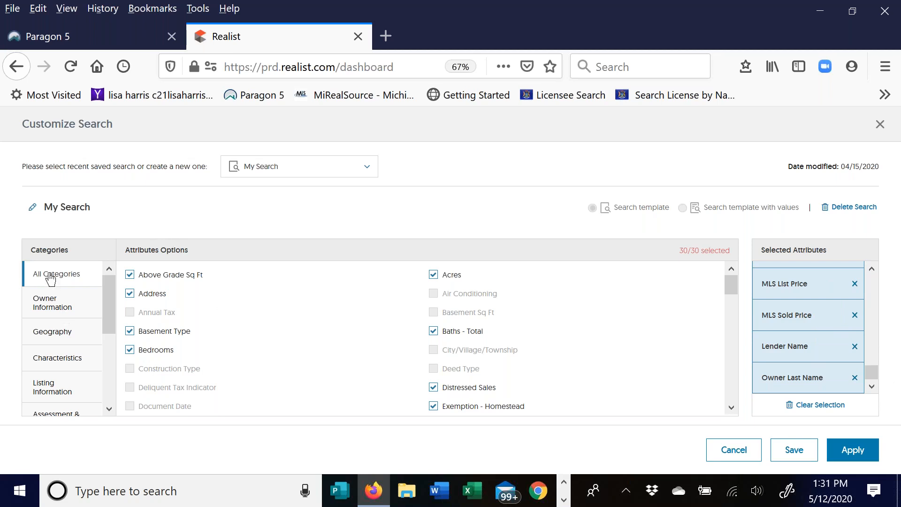
pyautogui.click(53, 305)
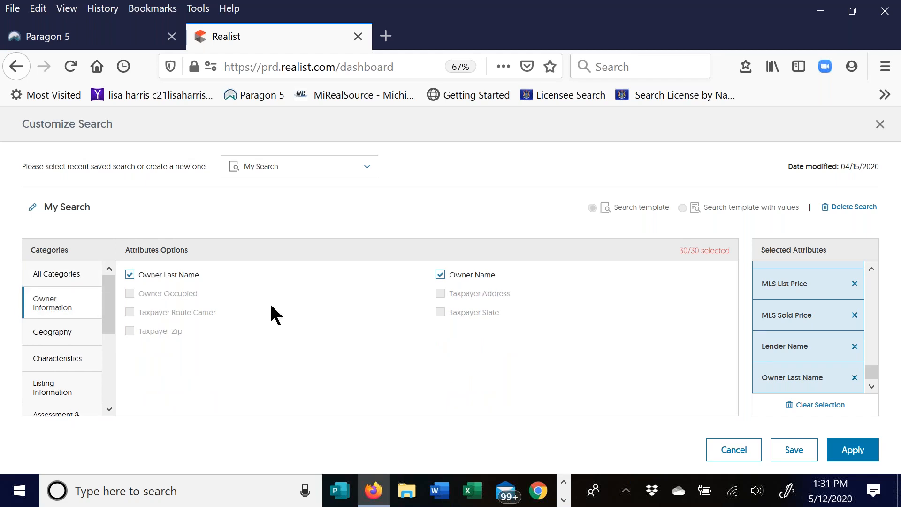
pyautogui.click(66, 336)
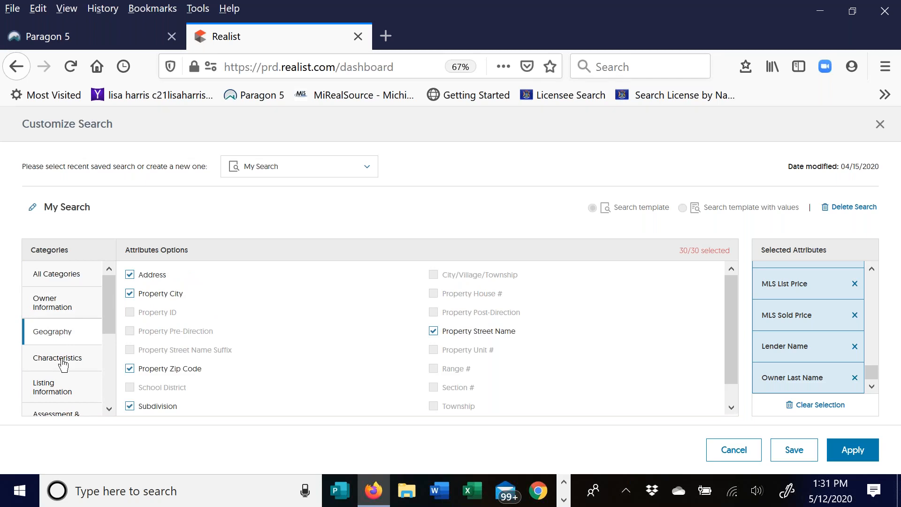
pyautogui.click(64, 365)
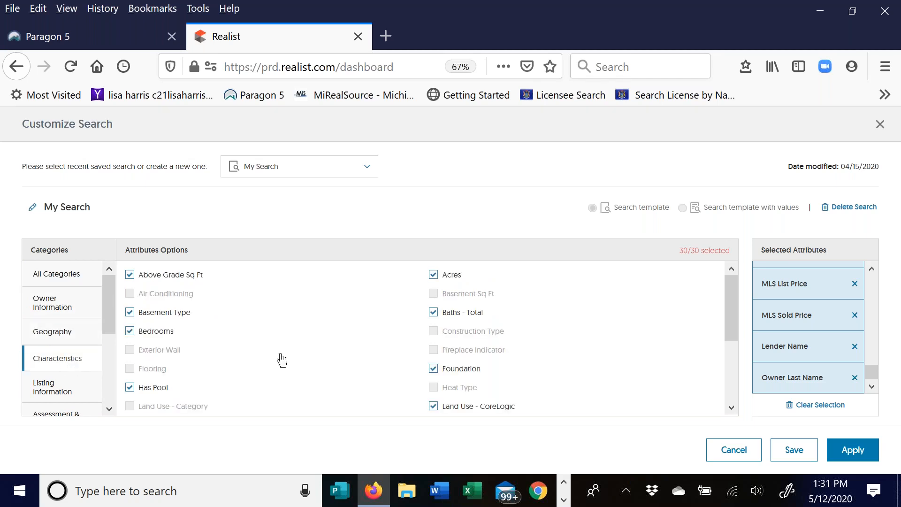
# - Browse Listing, Assessment & Tax, Sales and Certificate of Real Estate Value attribute categories
pyautogui.scroll(-3, 302, 340)
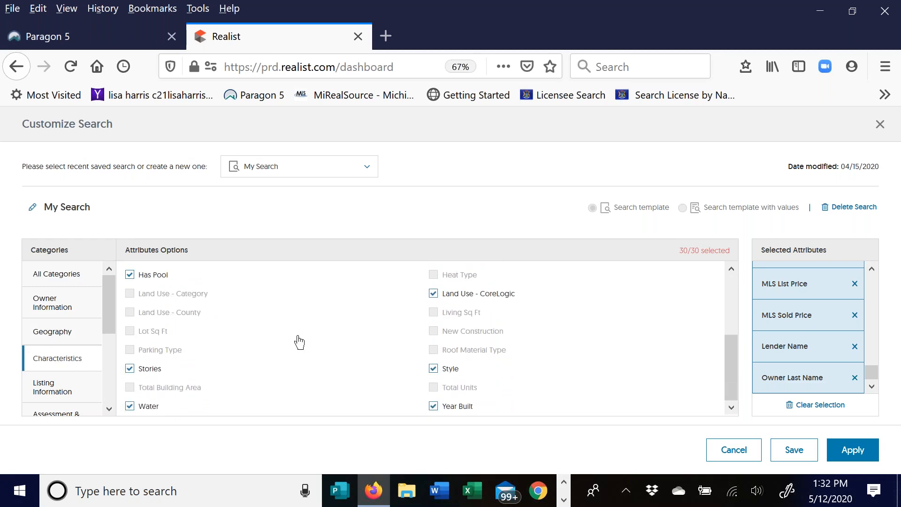
pyautogui.moveTo(112, 299); pyautogui.dragTo(114, 342)
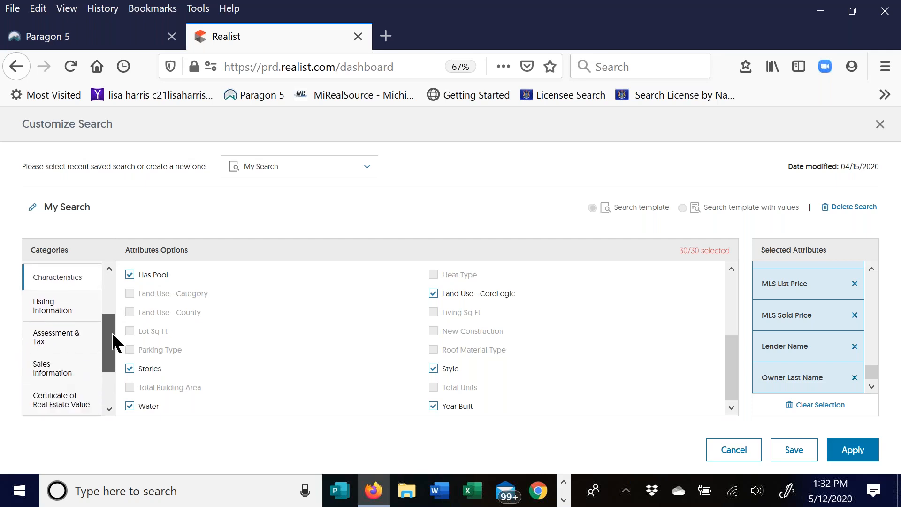
pyautogui.click(62, 317)
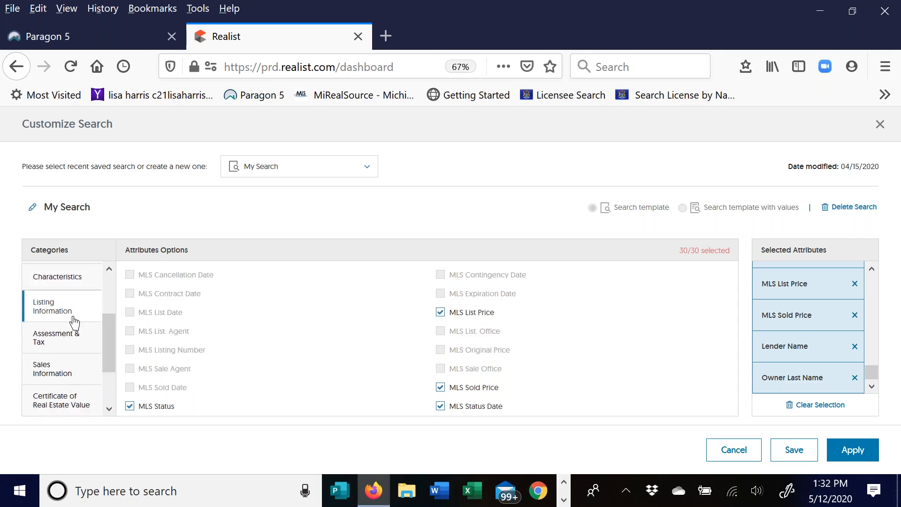
pyautogui.click(71, 339)
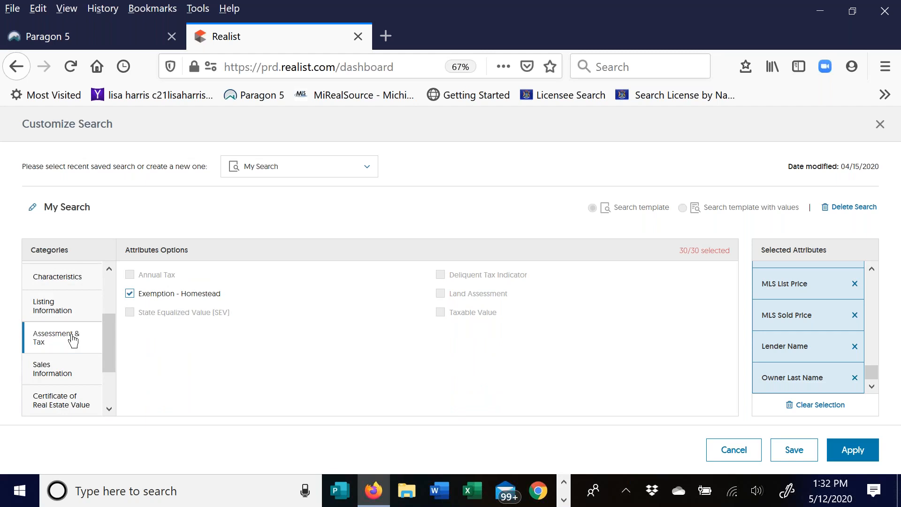
pyautogui.click(57, 370)
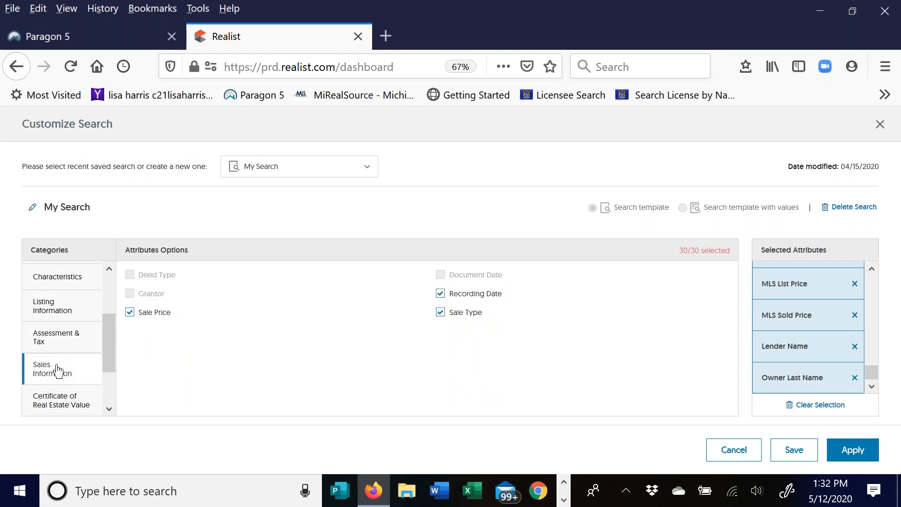
pyautogui.moveTo(113, 333); pyautogui.dragTo(119, 382)
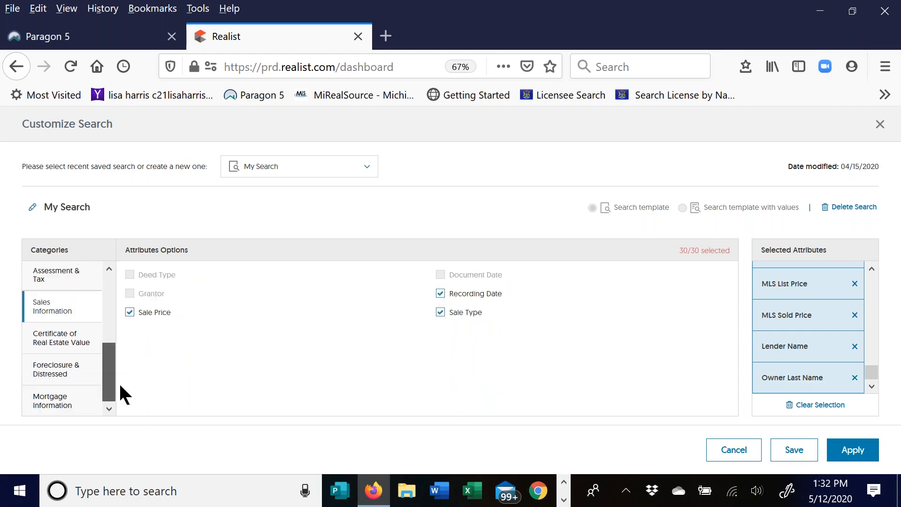
pyautogui.click(71, 348)
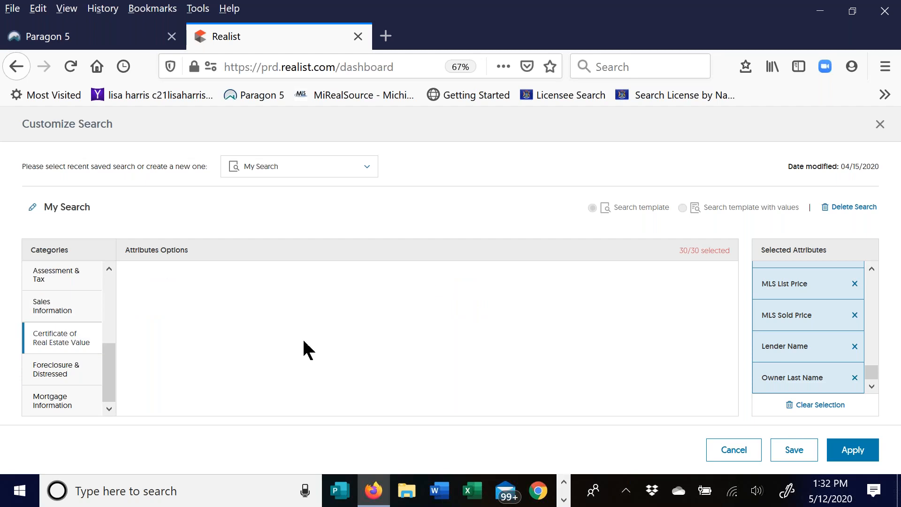
# - Review Foreclosure & Distressed and Mortgage attributes, reorder MLS Sold Price, and save My Search
pyautogui.click(56, 371)
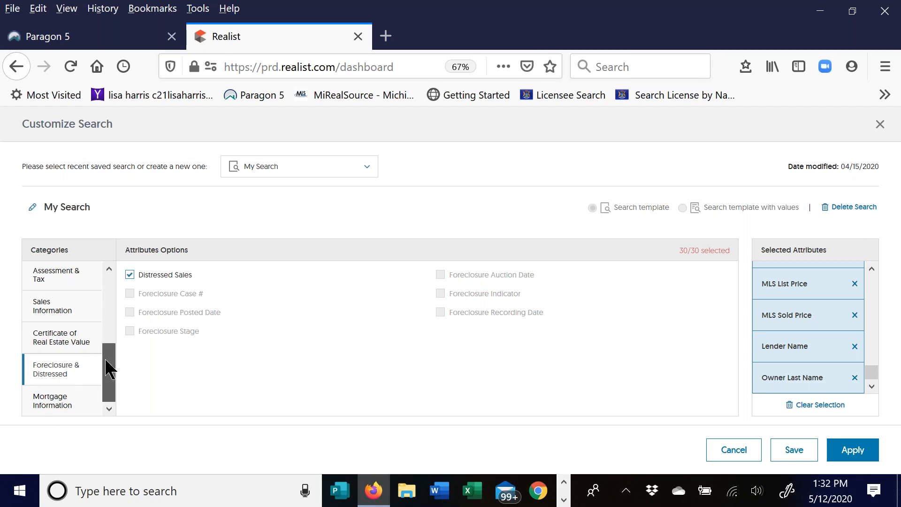
pyautogui.click(71, 405)
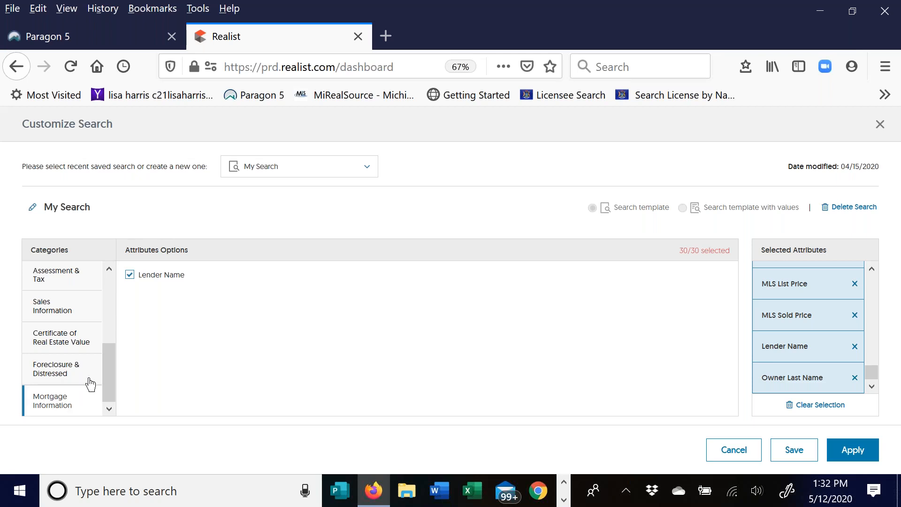
pyautogui.moveTo(109, 368); pyautogui.dragTo(121, 296)
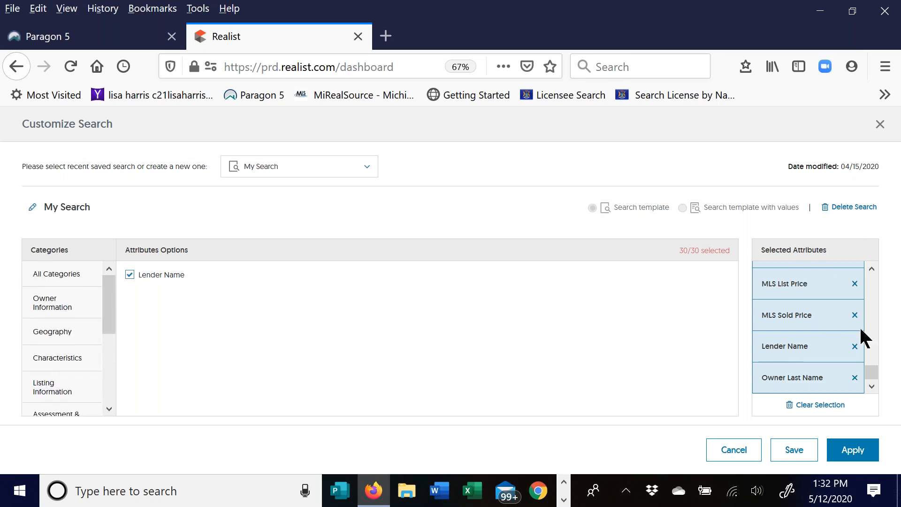
pyautogui.moveTo(818, 312)
pyautogui.mouseDown()
pyautogui.moveTo(821, 275)
pyautogui.moveTo(831, 327)
pyautogui.moveTo(824, 341)
pyautogui.moveTo(816, 302)
pyautogui.moveTo(817, 310)
pyautogui.mouseUp()
pyautogui.moveTo(871, 375); pyautogui.dragTo(896, 387)
pyautogui.click(797, 451)
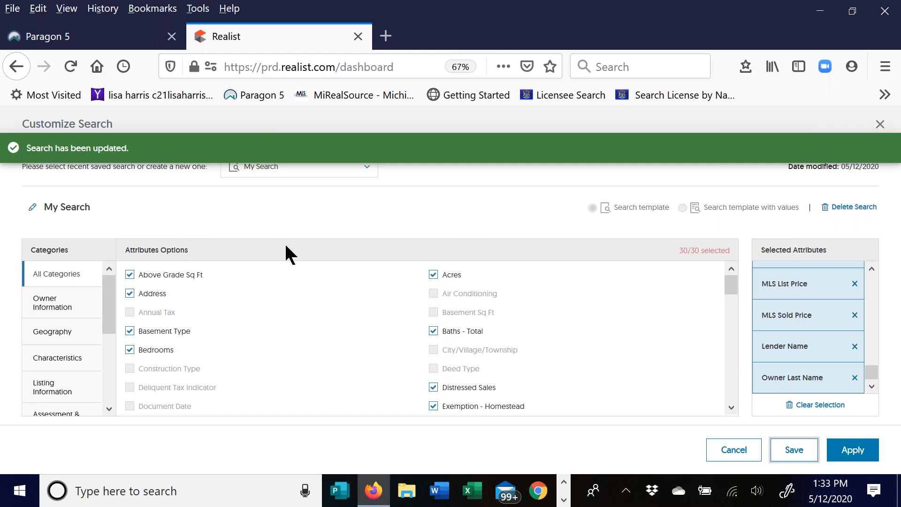
# - Apply the saved My Search and scroll its criteria such as Owner Name and Foundation
pyautogui.click(853, 451)
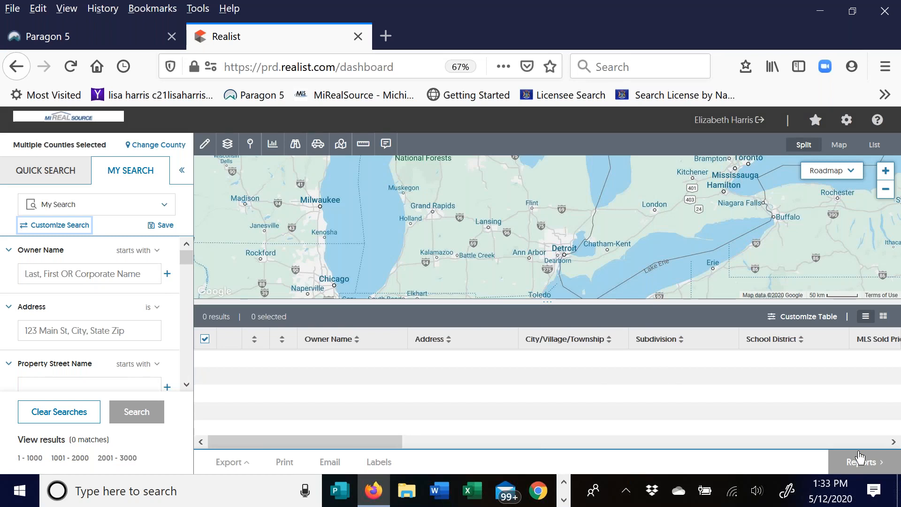
pyautogui.moveTo(188, 256); pyautogui.dragTo(190, 325)
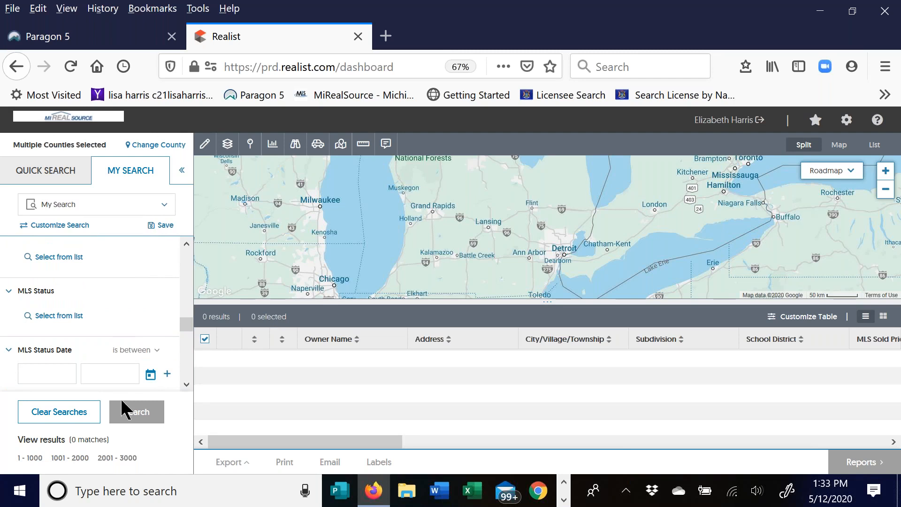
pyautogui.click(63, 226)
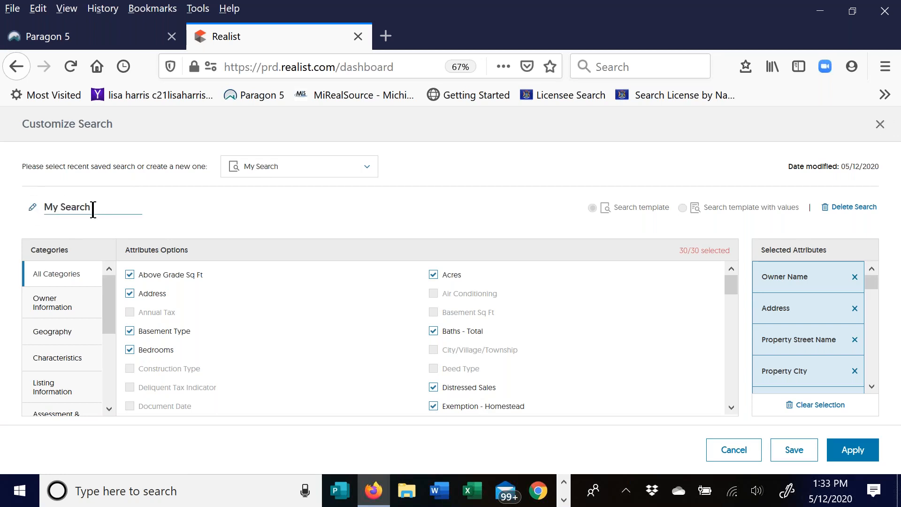
pyautogui.moveTo(91, 207); pyautogui.dragTo(28, 207)
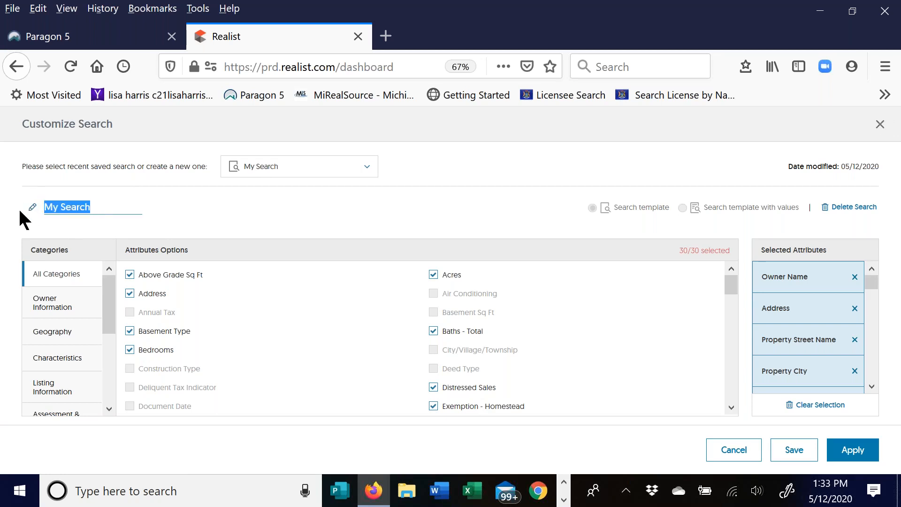
pyautogui.write('Mr sel')
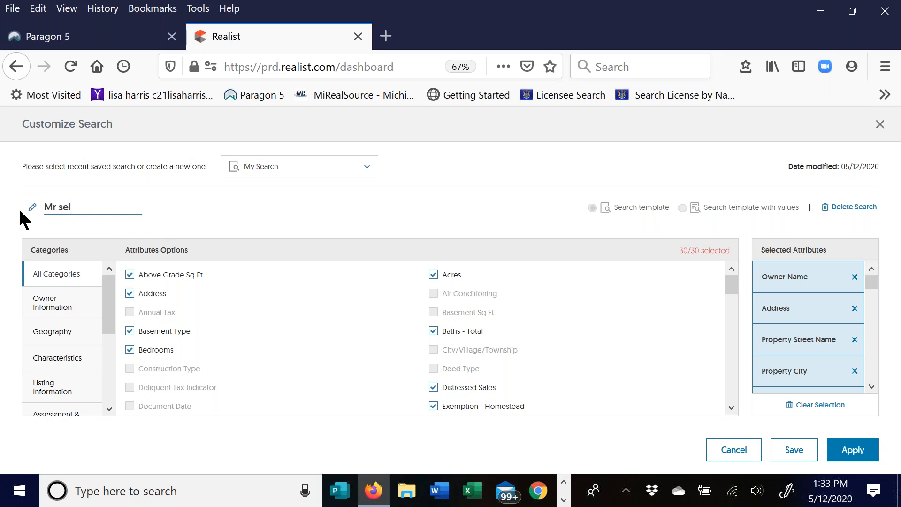
pyautogui.write('lers comps')
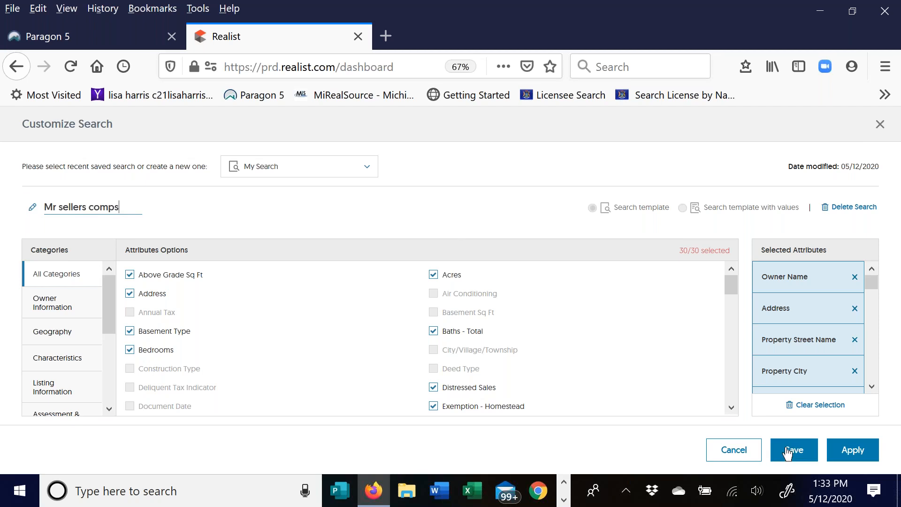
pyautogui.click(751, 454)
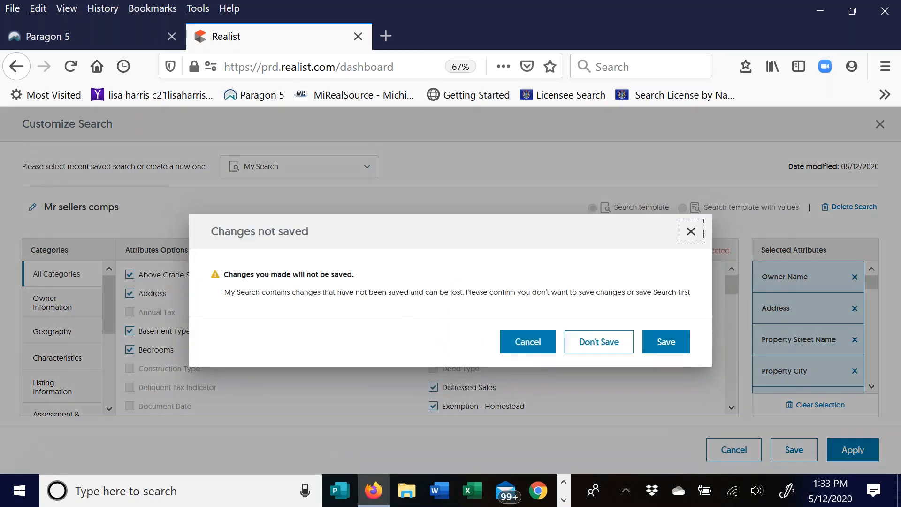
pyautogui.click(585, 346)
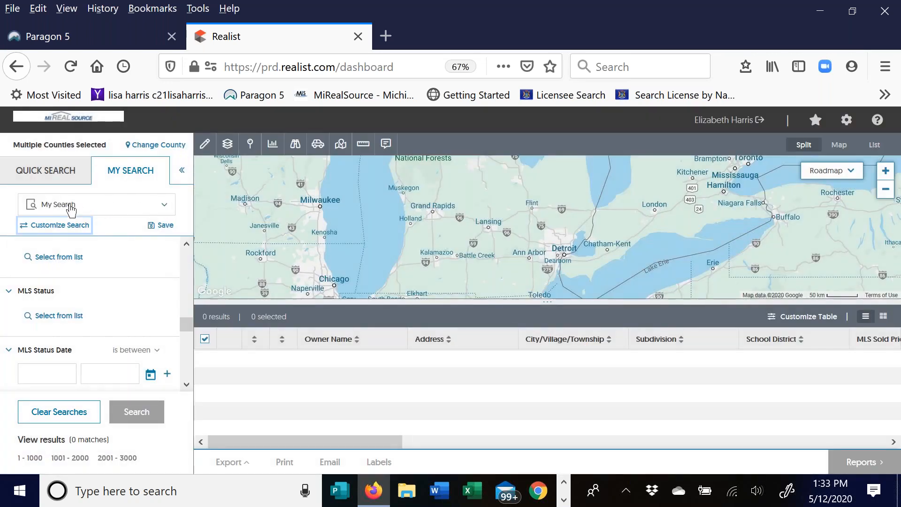
pyautogui.click(145, 206)
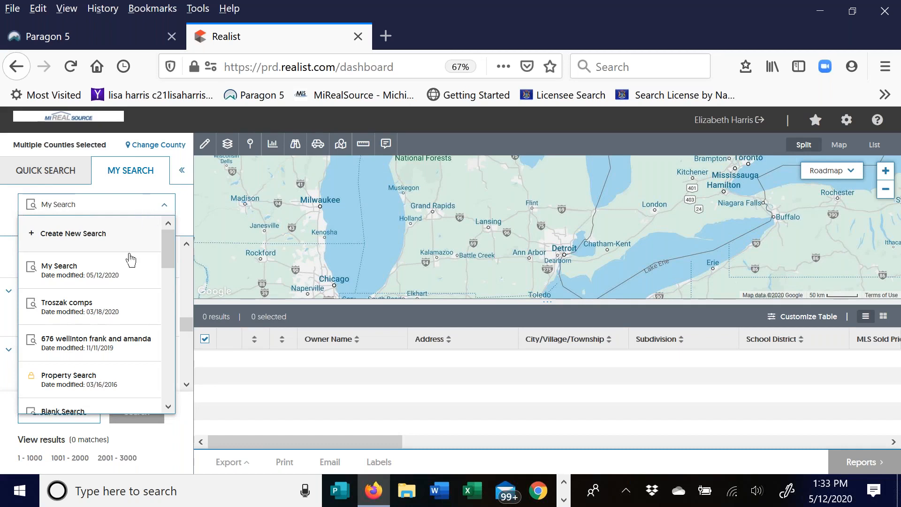
pyautogui.moveTo(171, 252); pyautogui.dragTo(177, 225)
pyautogui.click(151, 206)
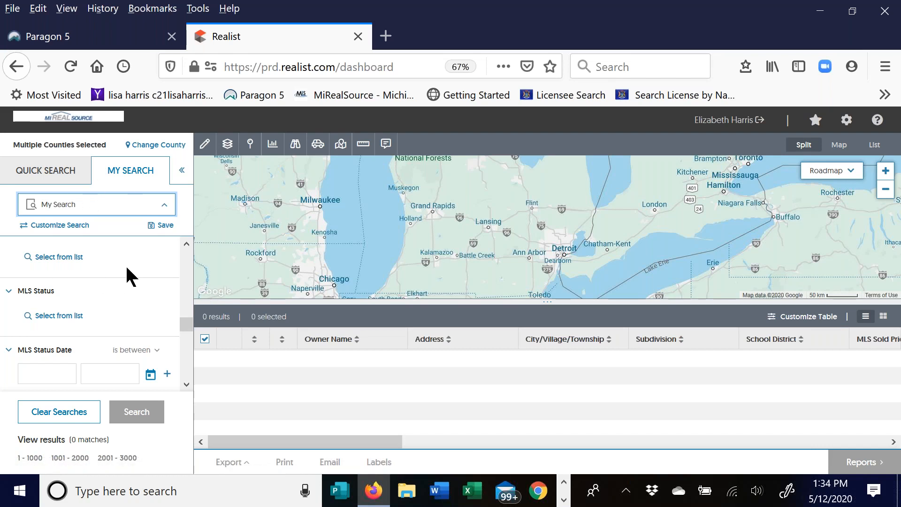
pyautogui.scroll(10, 126, 269)
pyautogui.moveTo(184, 304); pyautogui.dragTo(187, 253)
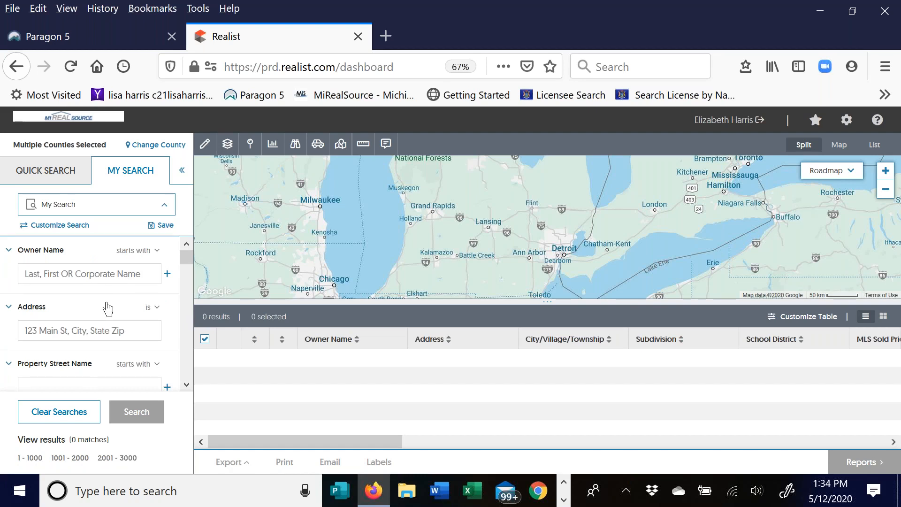
# - Search by a property's street address and township, returning one match near Detroit
pyautogui.click(41, 331)
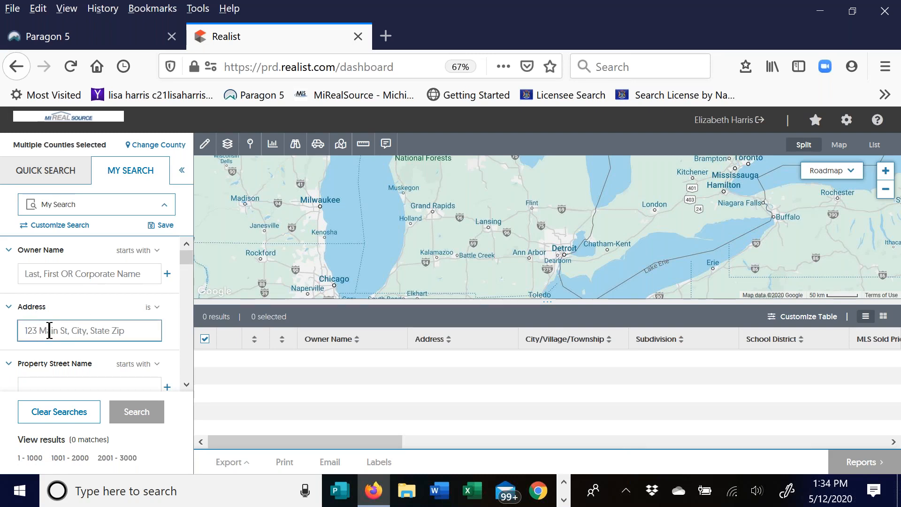
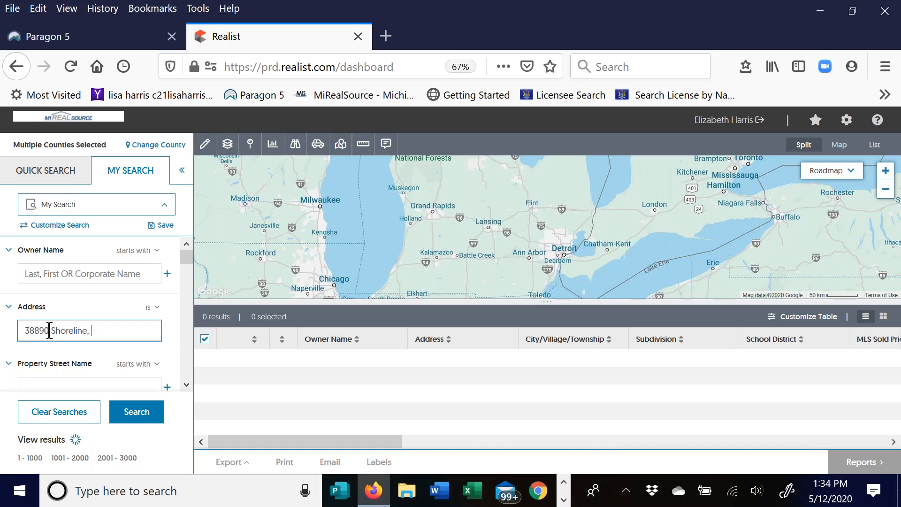
pyautogui.click(126, 415)
pyautogui.click(127, 416)
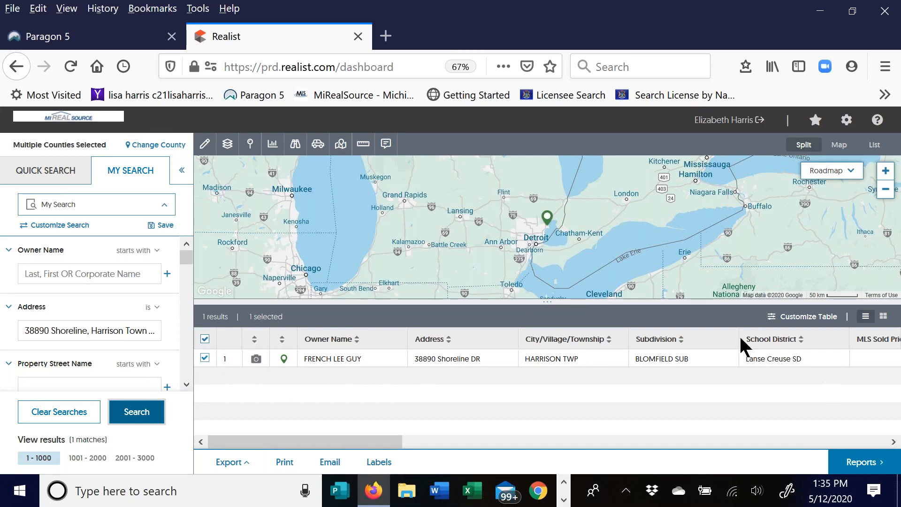
pyautogui.doubleClick(333, 359)
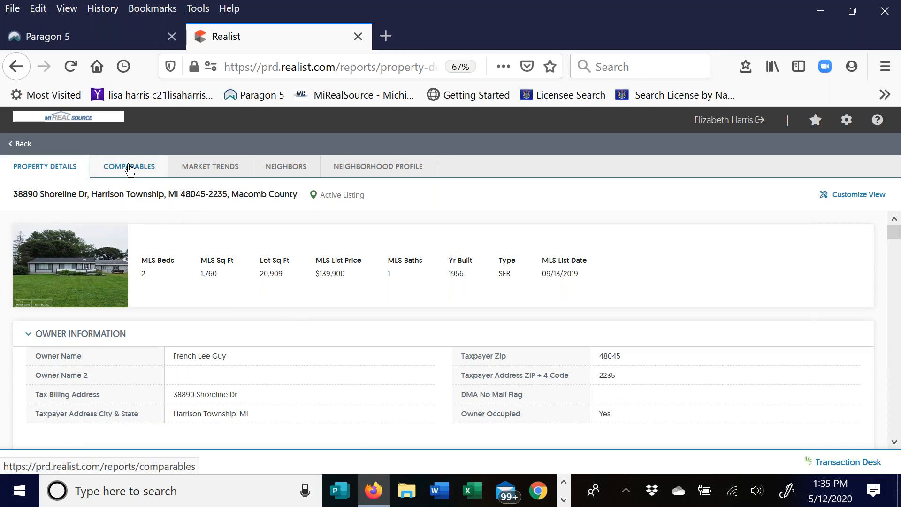
pyautogui.click(130, 170)
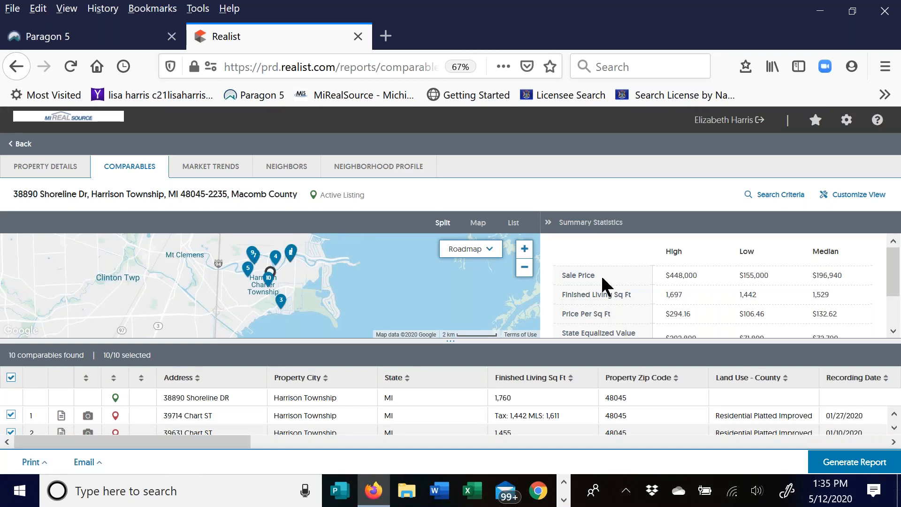
pyautogui.click(19, 146)
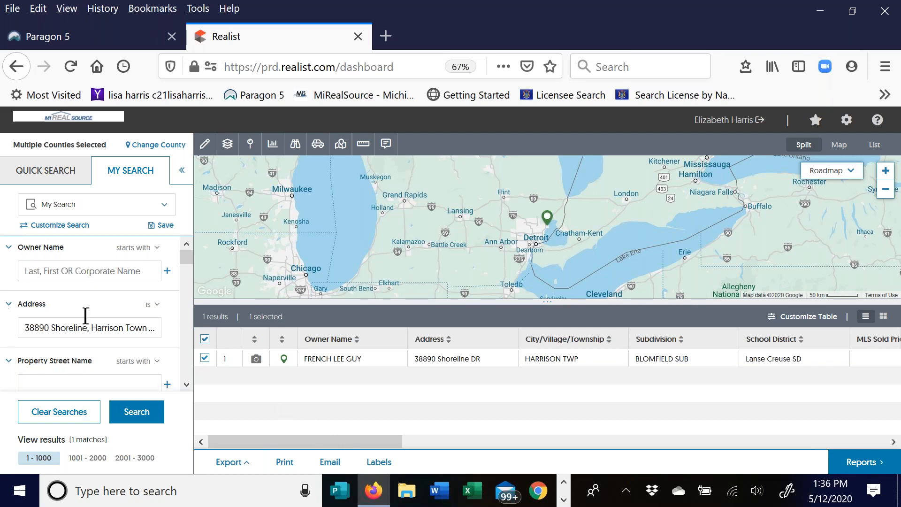
pyautogui.scroll(-1, 84, 316)
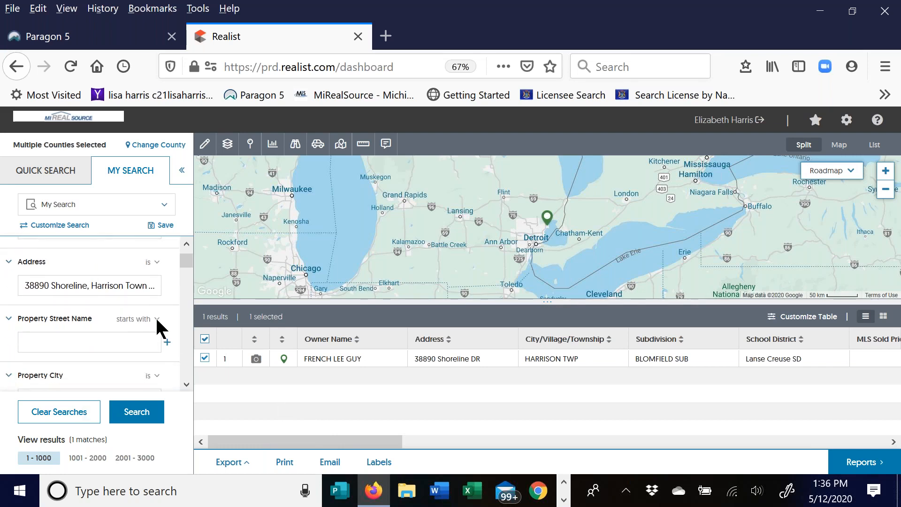
pyautogui.click(157, 321)
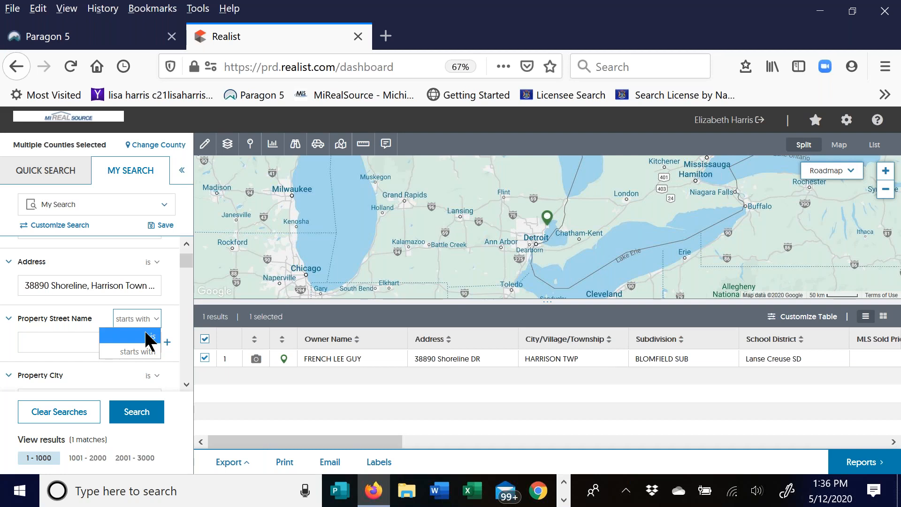
pyautogui.click(43, 339)
pyautogui.scroll(-10, 94, 328)
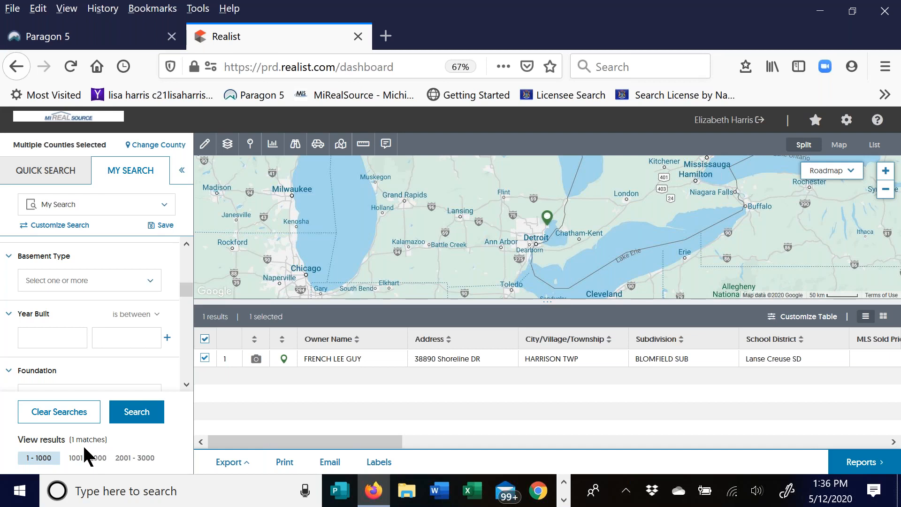
pyautogui.scroll(5, 94, 308)
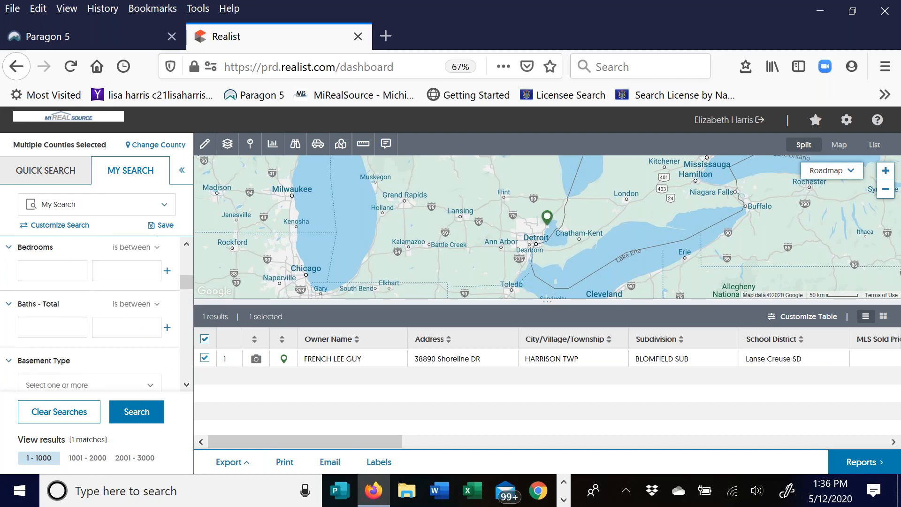
pyautogui.scroll(3, 101, 365)
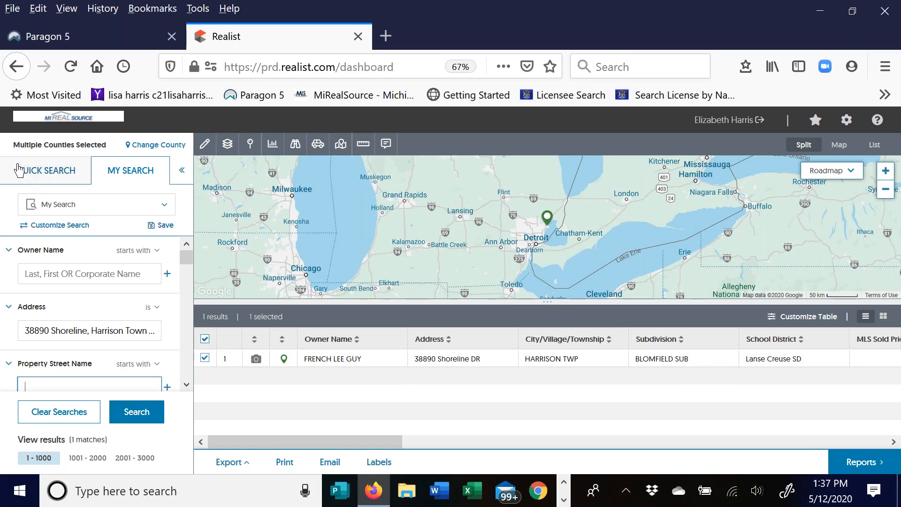
# - Collapse the search sidebar and switch the dashboard from Split view to full Map view
pyautogui.click(183, 175)
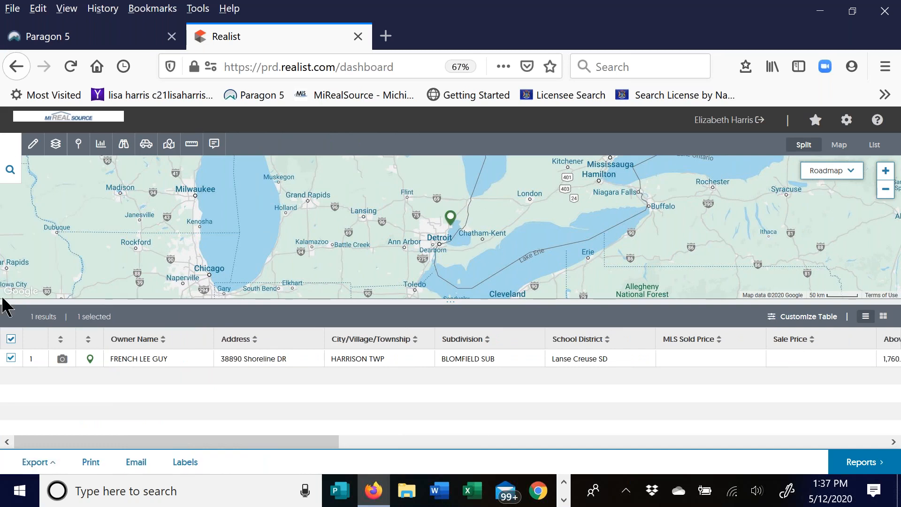
pyautogui.click(10, 169)
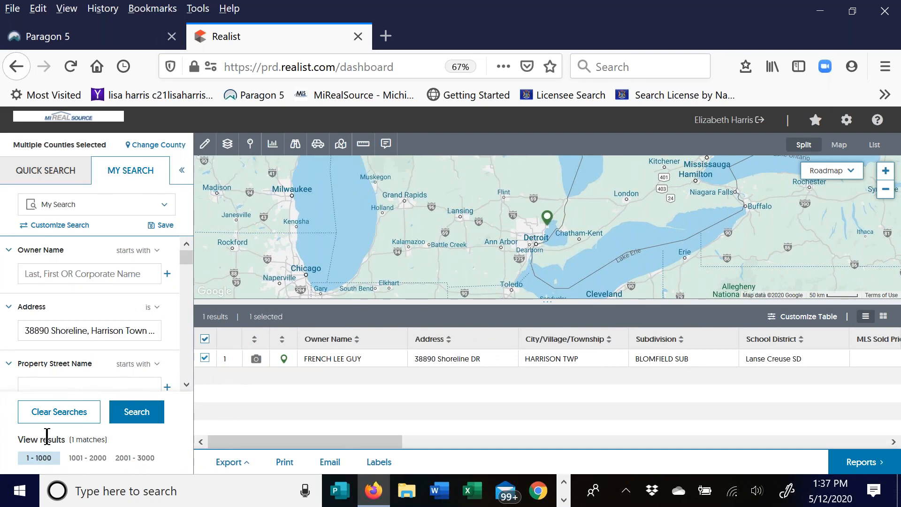
pyautogui.click(182, 170)
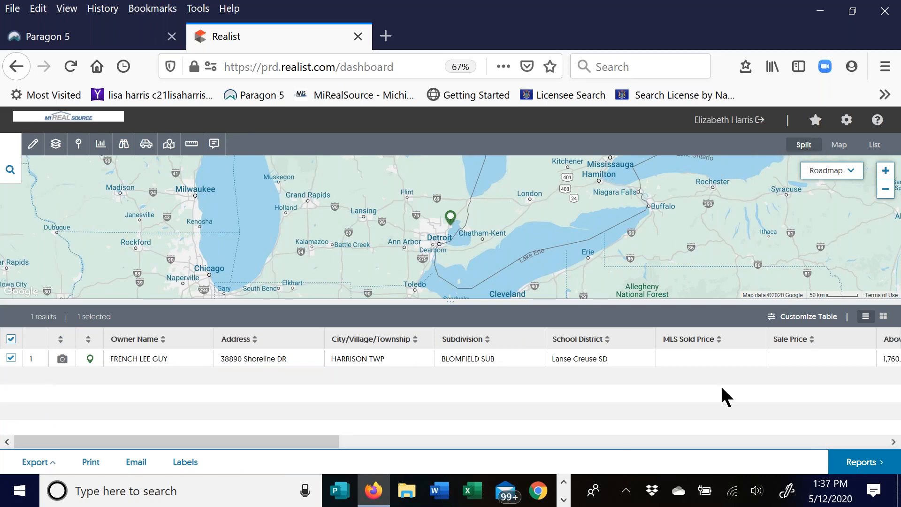
pyautogui.click(843, 146)
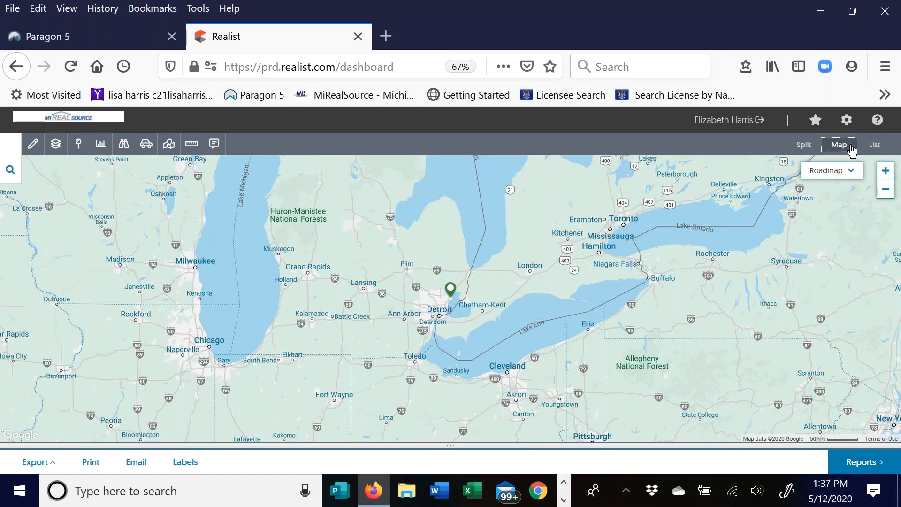
# - Keep the Roadmap view and zoom in four levels on the Harrison Charter Township marker
pyautogui.click(851, 170)
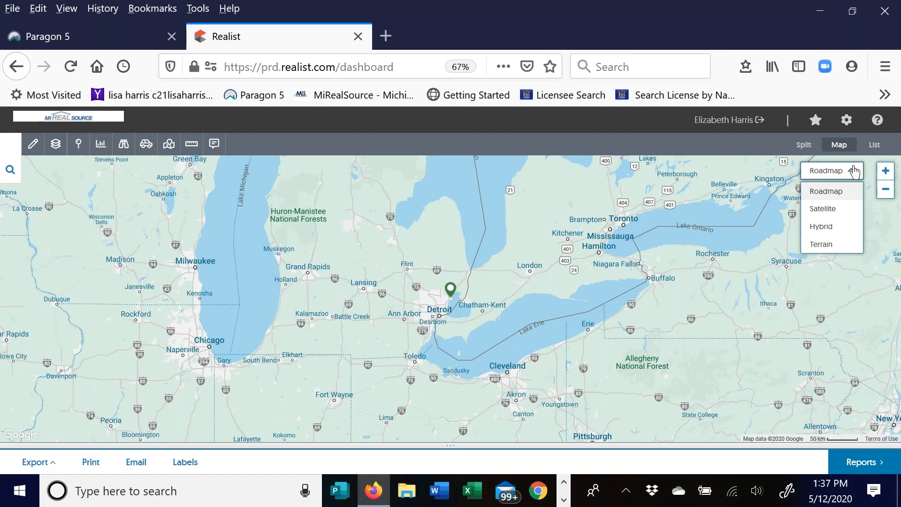
pyautogui.click(826, 171)
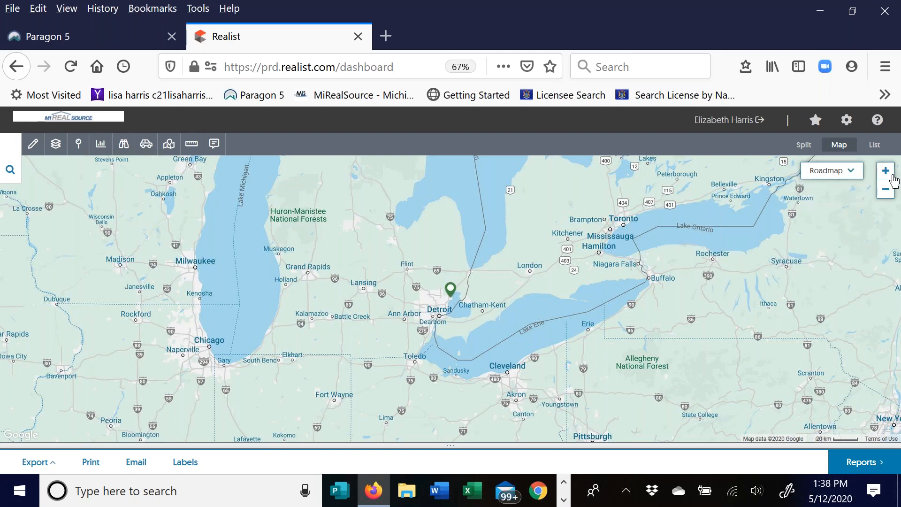
pyautogui.click(891, 177)
pyautogui.click(886, 171)
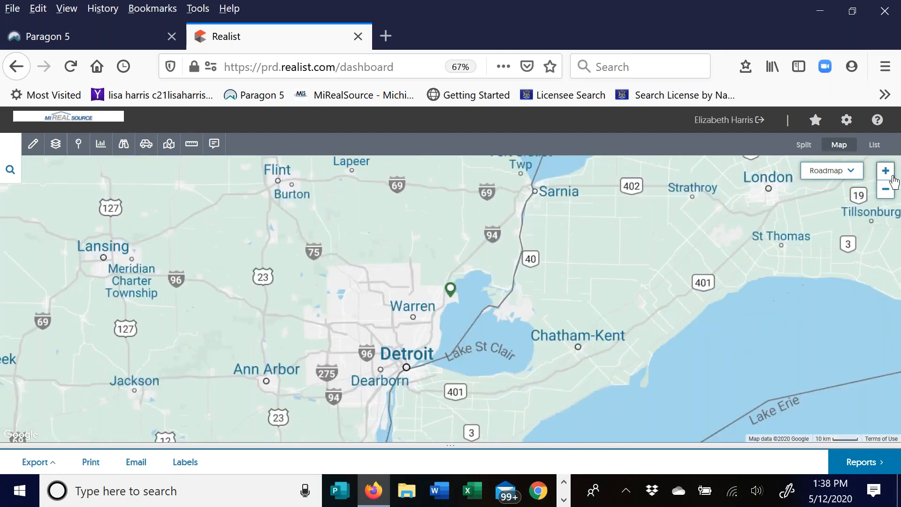
pyautogui.click(885, 171)
pyautogui.click(886, 171)
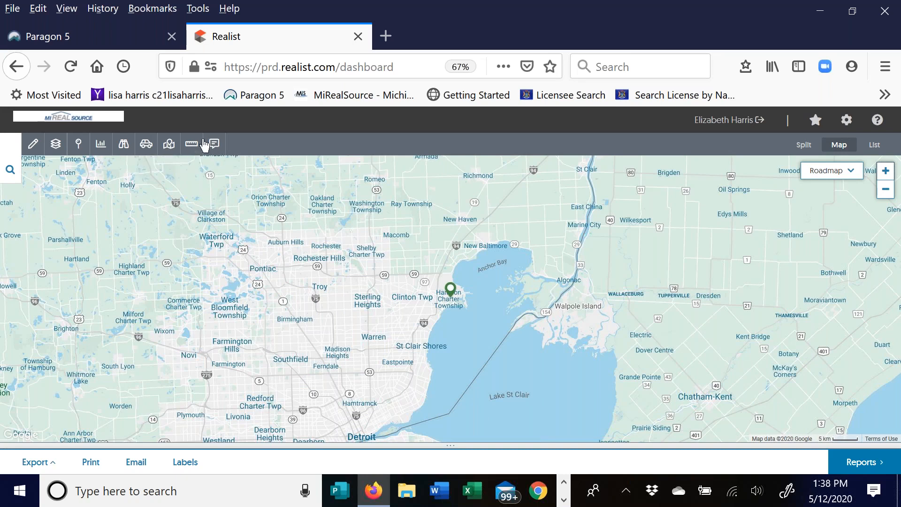
# - Locate 'Macomb Township' (Macomb Township, MI, USA) on the map and pan slightly westward
pyautogui.click(170, 147)
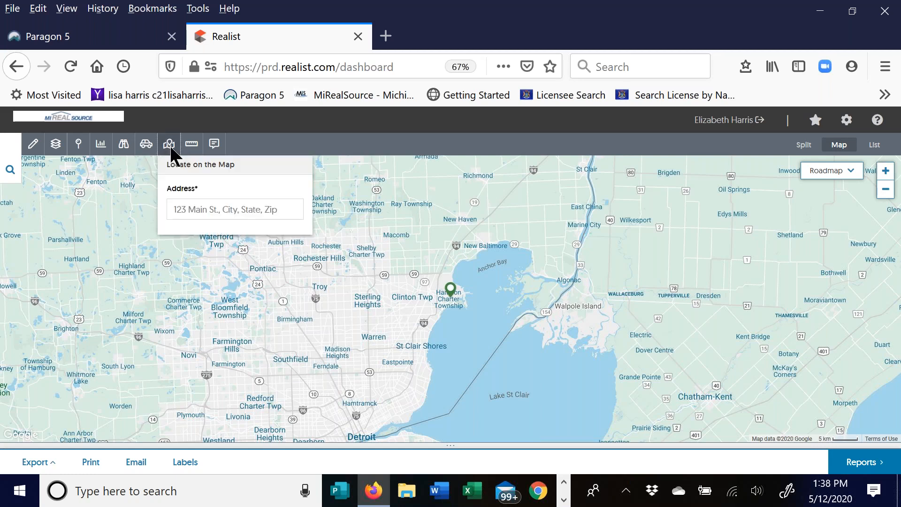
pyautogui.click(225, 209)
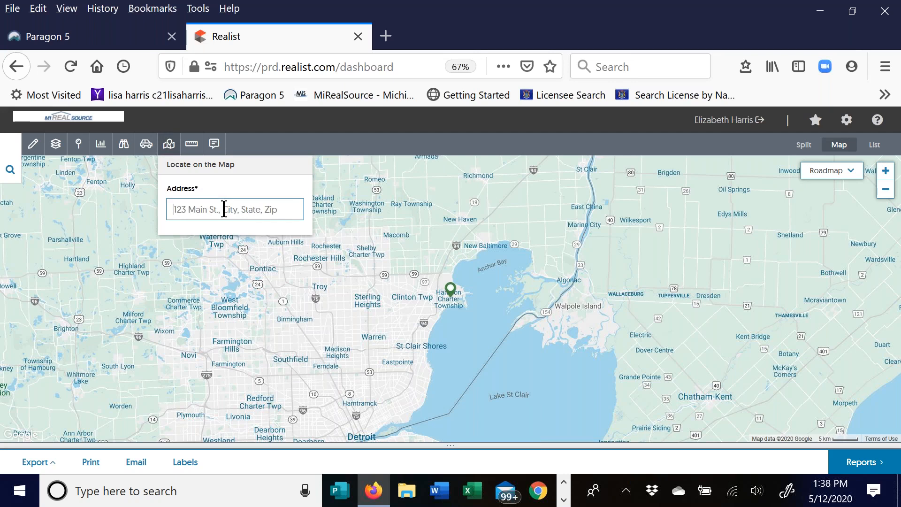
pyautogui.write('Macom')
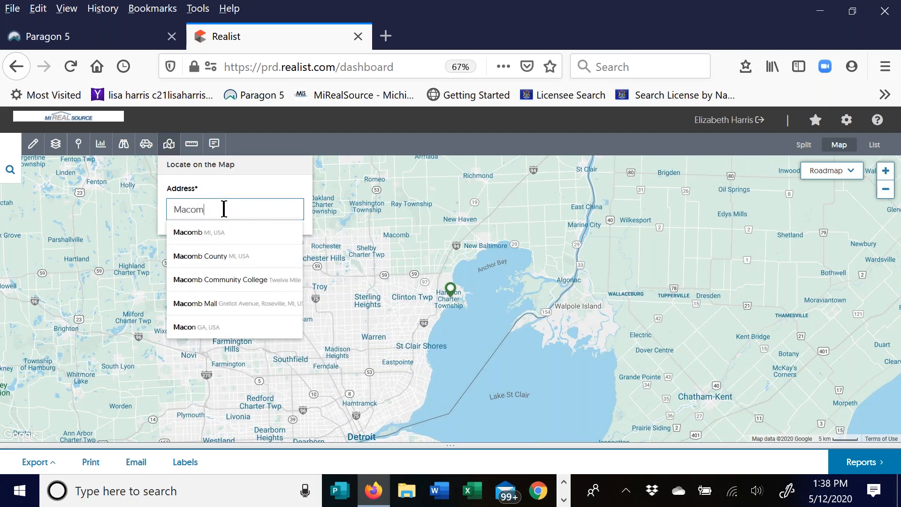
pyautogui.write('b Township')
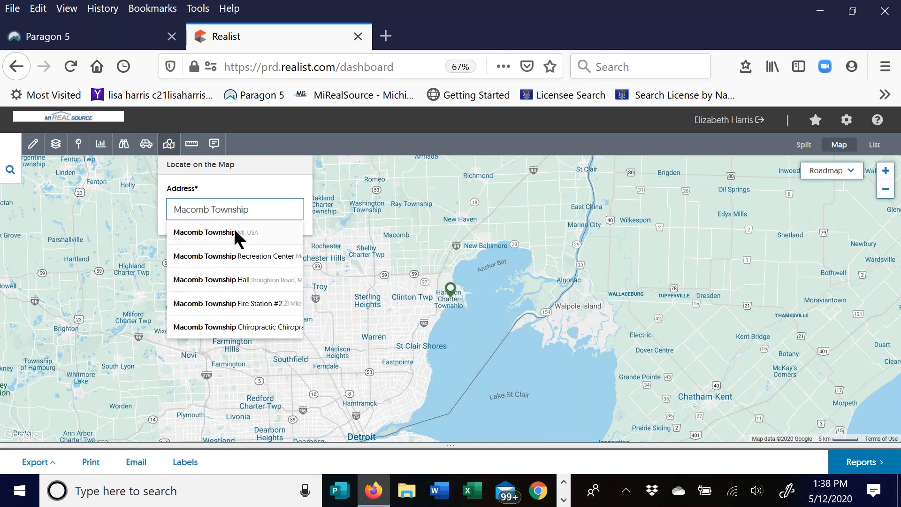
pyautogui.click(233, 227)
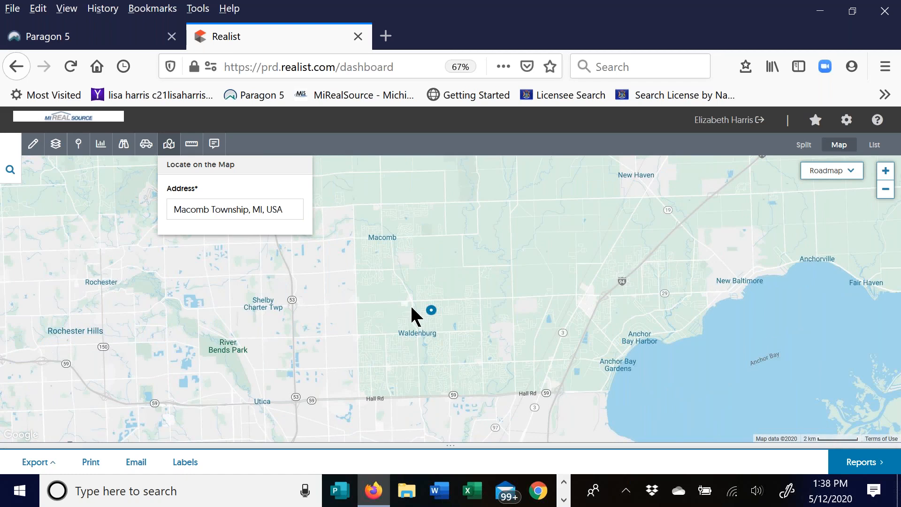
pyautogui.click(169, 146)
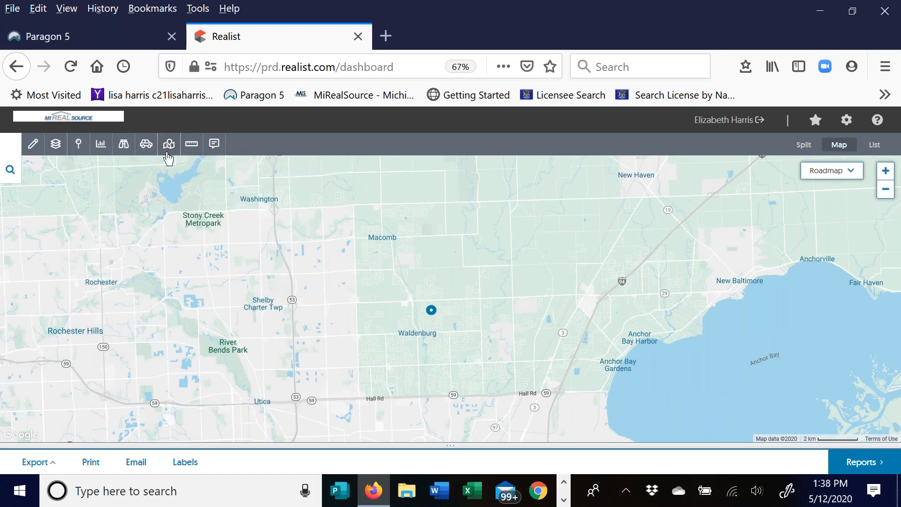
pyautogui.moveTo(316, 267); pyautogui.dragTo(406, 263)
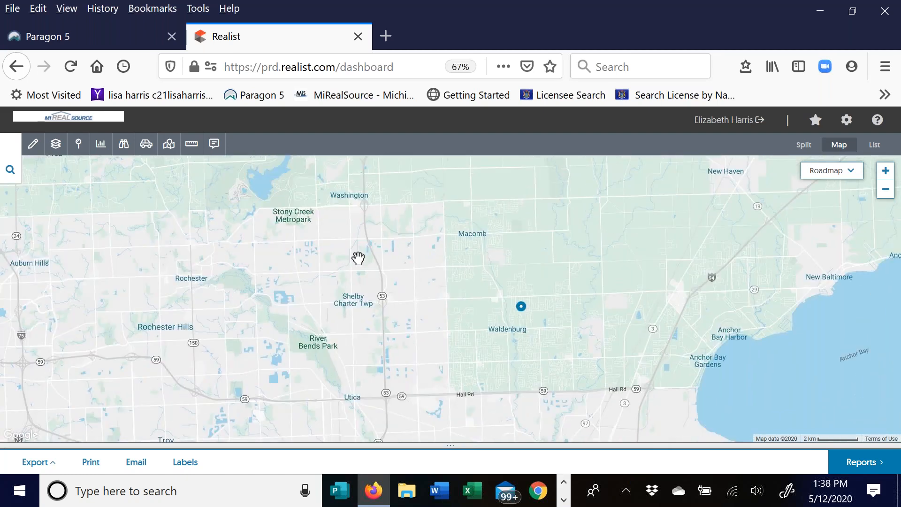
pyautogui.click(33, 148)
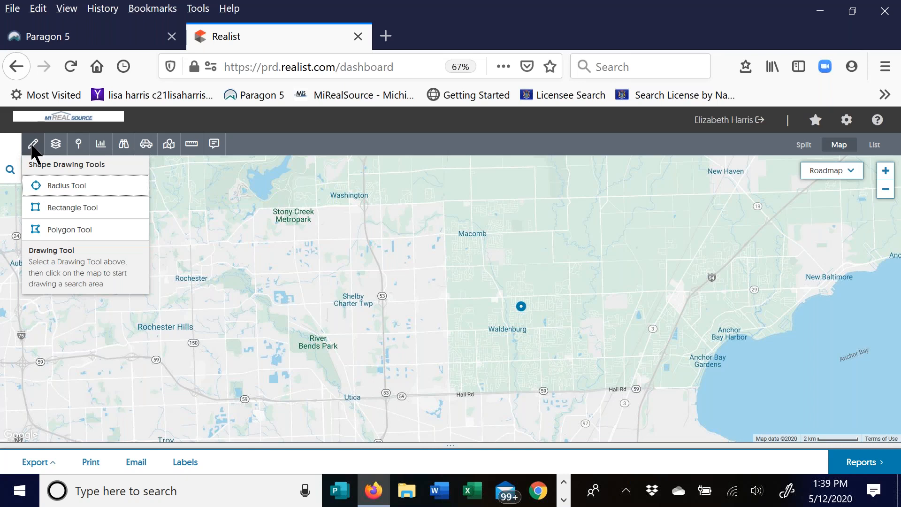
pyautogui.click(65, 190)
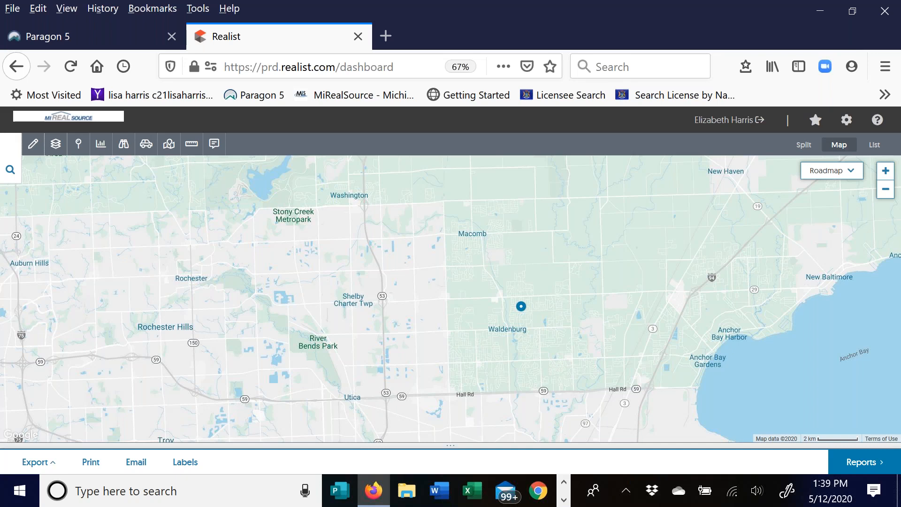
pyautogui.moveTo(437, 315); pyautogui.dragTo(484, 314)
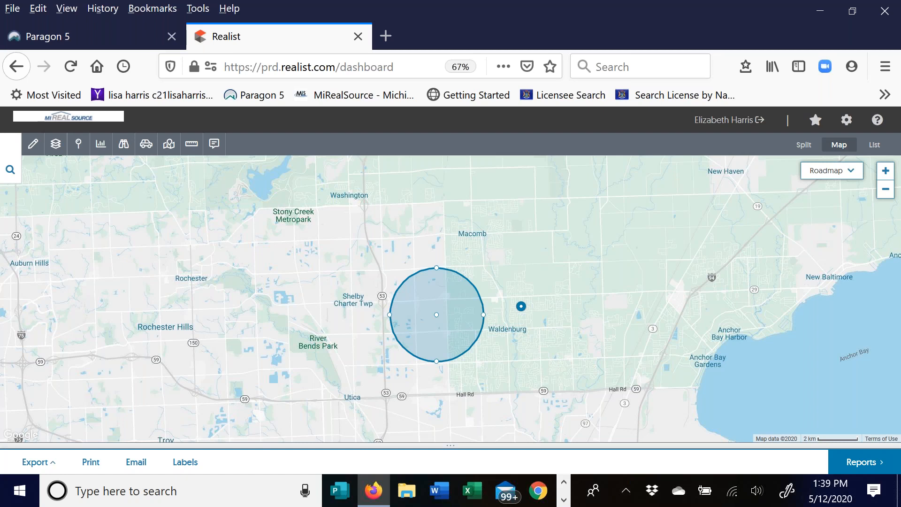
pyautogui.click(454, 299)
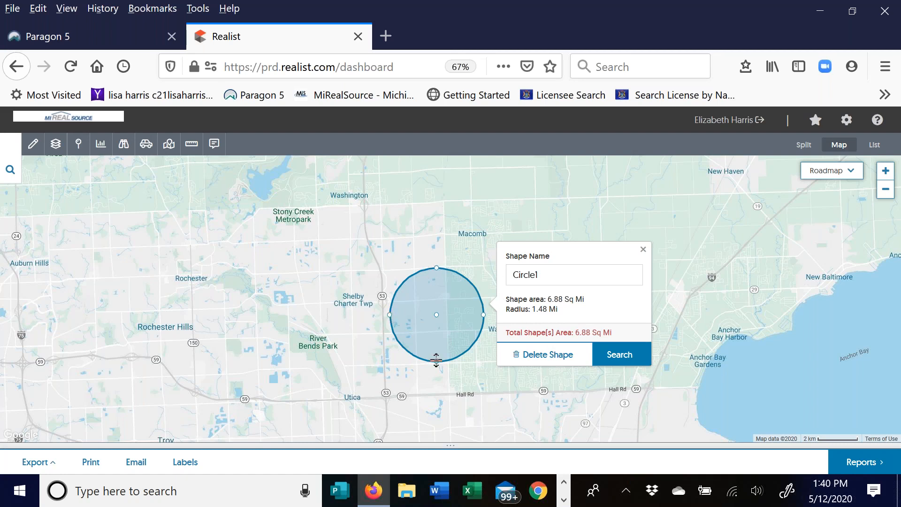
pyautogui.moveTo(485, 317); pyautogui.dragTo(463, 314)
pyautogui.moveTo(455, 314); pyautogui.dragTo(454, 314)
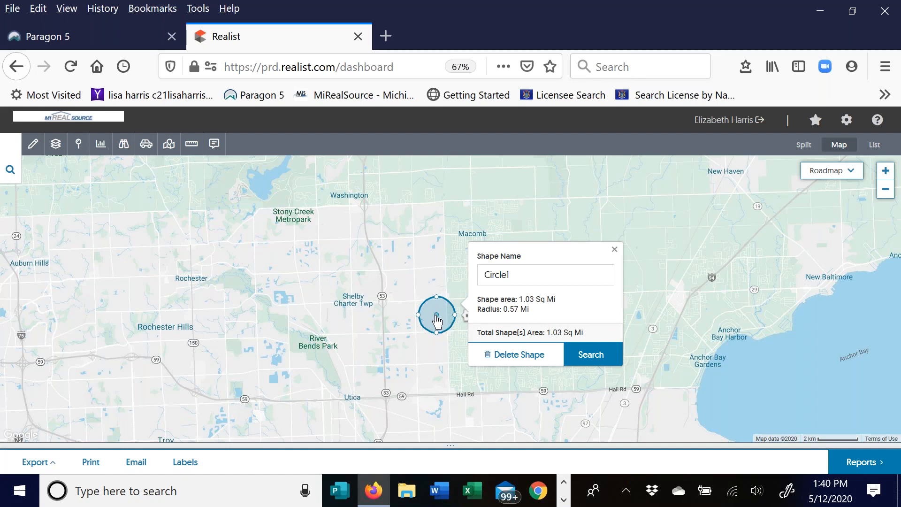
pyautogui.moveTo(436, 319); pyautogui.dragTo(399, 257)
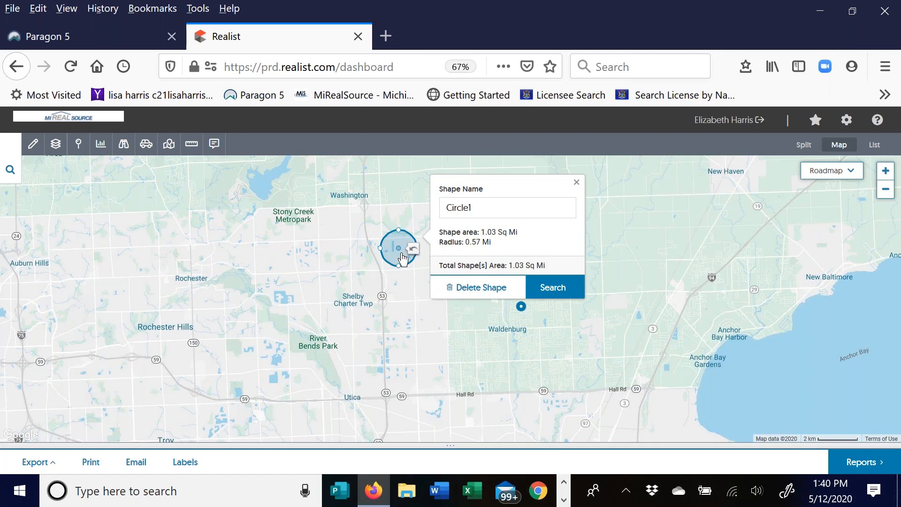
pyautogui.click(473, 292)
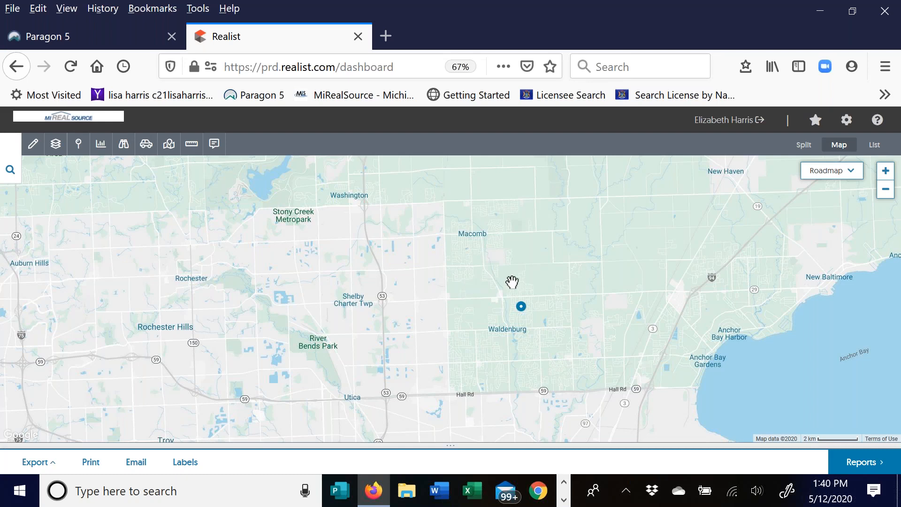
# - Select the Rectangle drawing tool and zoom the map in one level
pyautogui.click(33, 144)
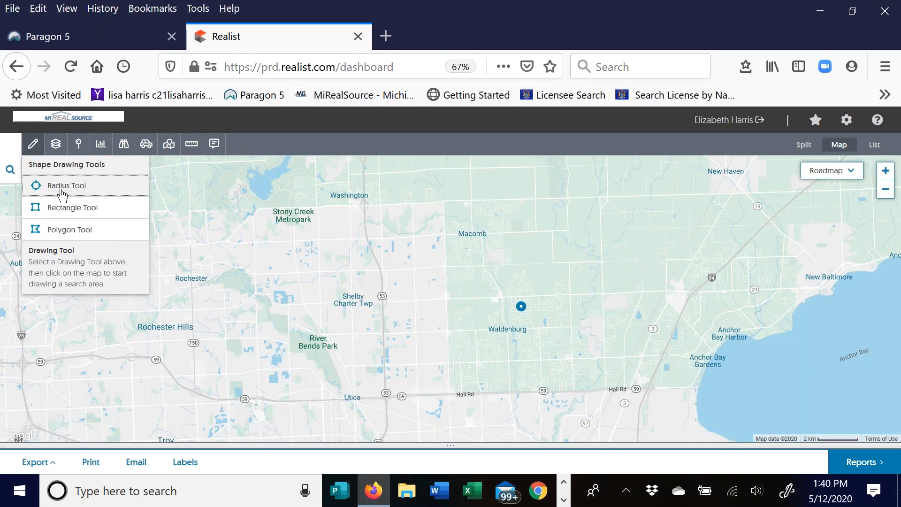
pyautogui.click(62, 207)
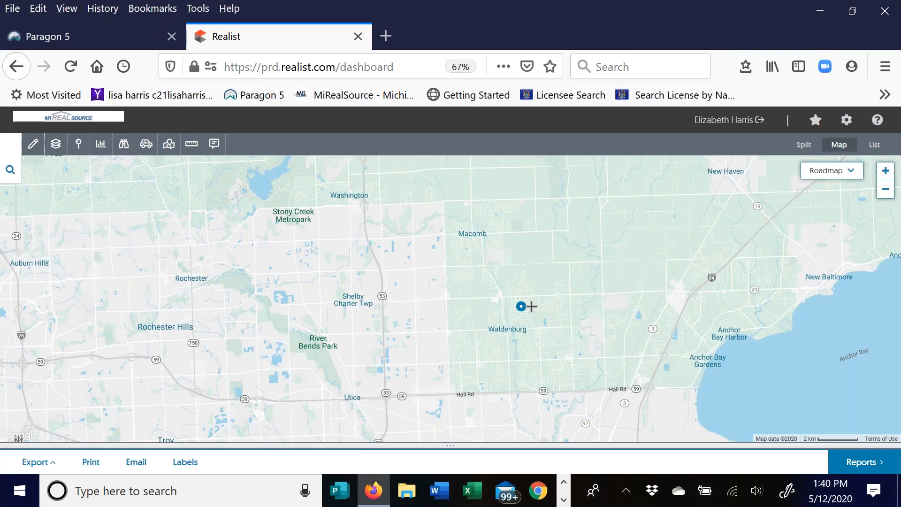
pyautogui.click(885, 171)
# - Zoom to street level and draw a search rectangle between 23 and 24 Mile Rd, adjusting its corners
pyautogui.click(887, 171)
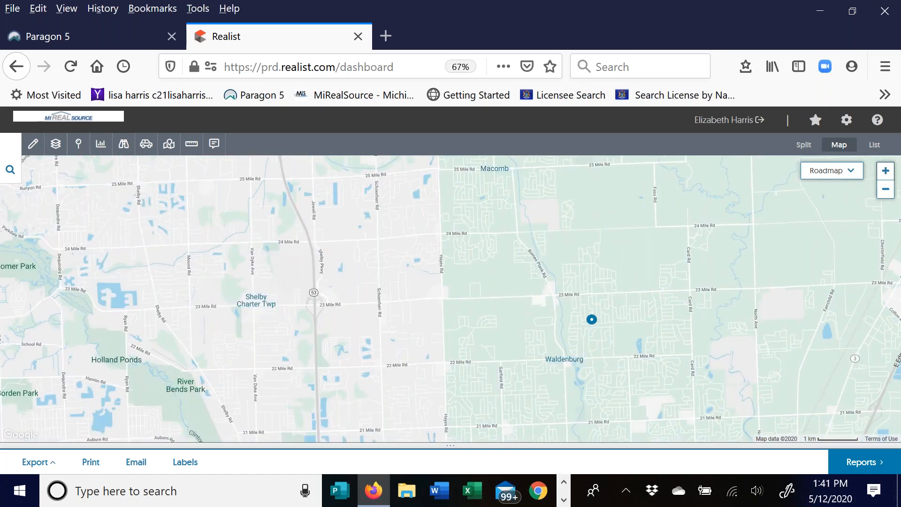
pyautogui.moveTo(441, 232)
pyautogui.mouseDown()
pyautogui.moveTo(411, 281)
pyautogui.moveTo(378, 306)
pyautogui.mouseUp()
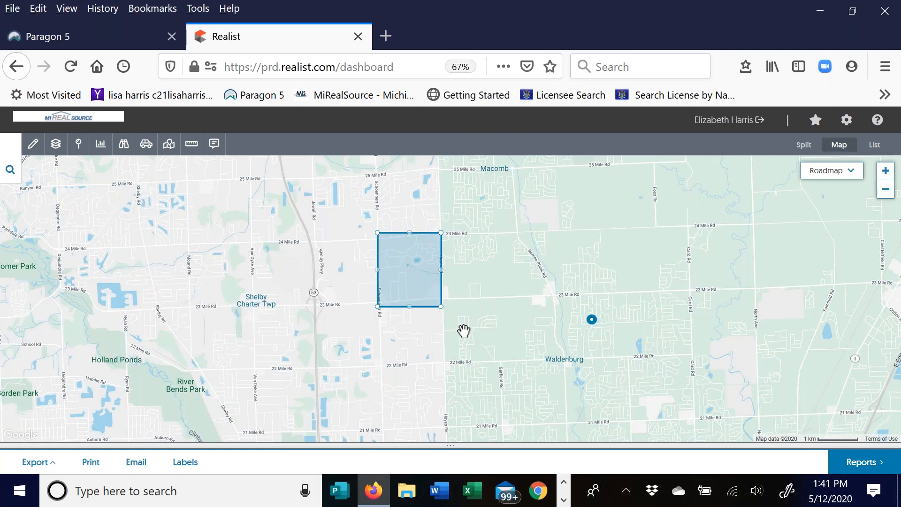
pyautogui.click(420, 280)
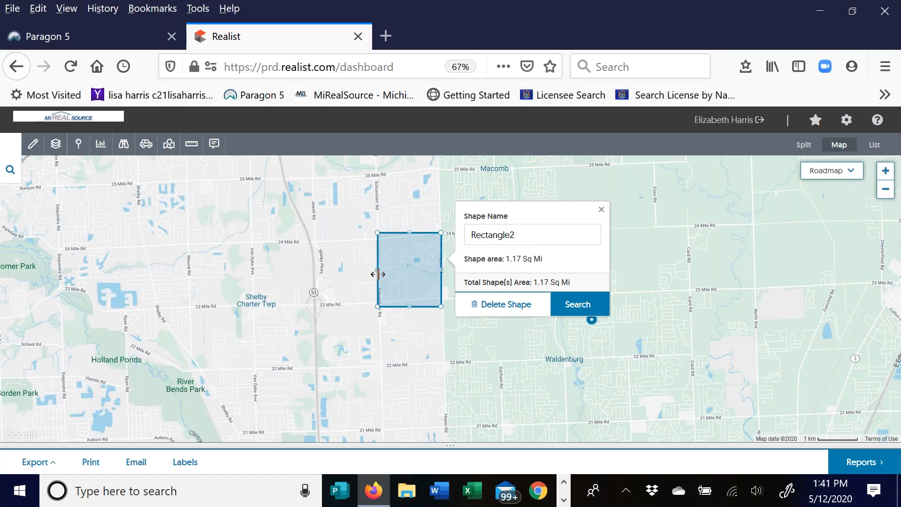
pyautogui.moveTo(378, 306)
pyautogui.mouseDown()
pyautogui.moveTo(356, 317)
pyautogui.moveTo(388, 297)
pyautogui.moveTo(383, 303)
pyautogui.mouseUp()
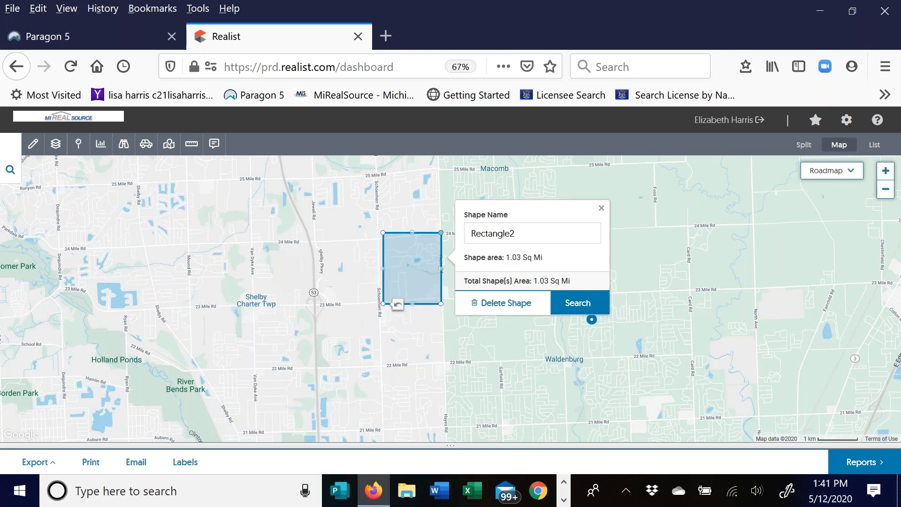
pyautogui.moveTo(440, 264)
pyautogui.mouseDown()
pyautogui.moveTo(412, 265)
pyautogui.moveTo(440, 268)
pyautogui.moveTo(410, 276)
pyautogui.moveTo(372, 306)
pyautogui.moveTo(362, 330)
pyautogui.moveTo(294, 342)
pyautogui.moveTo(165, 298)
pyautogui.moveTo(438, 256)
pyautogui.moveTo(427, 271)
pyautogui.mouseUp()
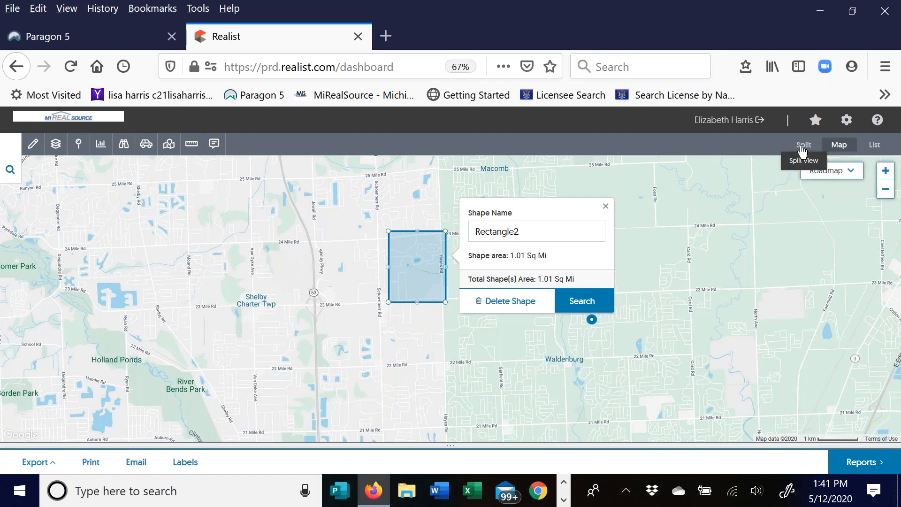
# - Close the shape details and delete Rectangle2
pyautogui.click(583, 302)
pyautogui.click(606, 207)
pyautogui.click(417, 264)
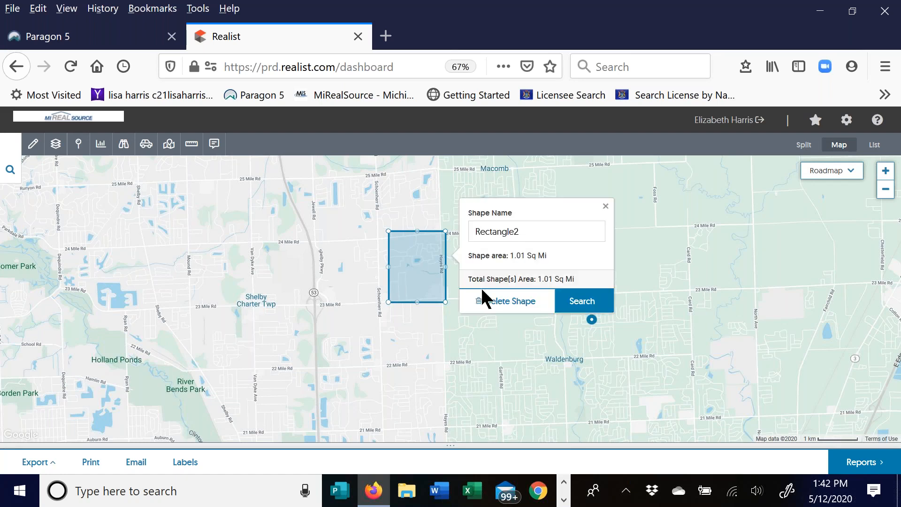
pyautogui.click(488, 301)
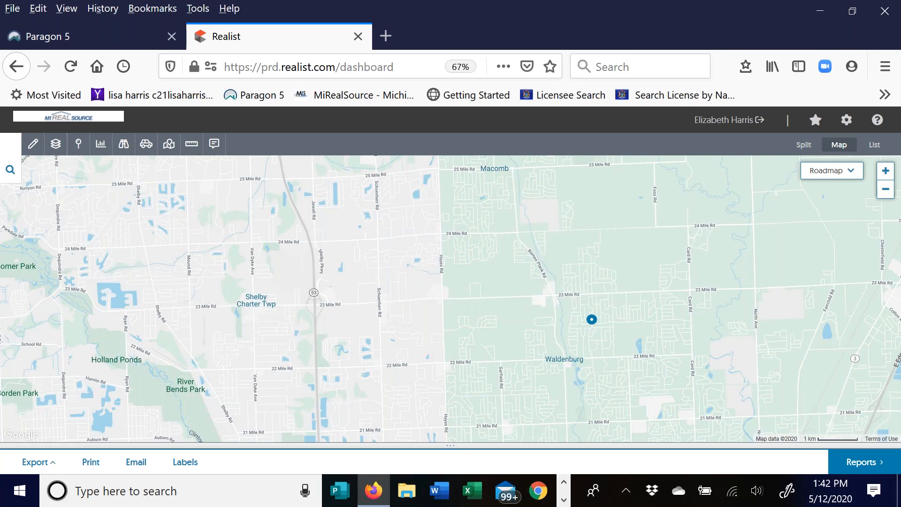
# - Draw a polygon search area along Romeo Plank, 23 Mile, Card and 24 Mile Rd
pyautogui.click(37, 146)
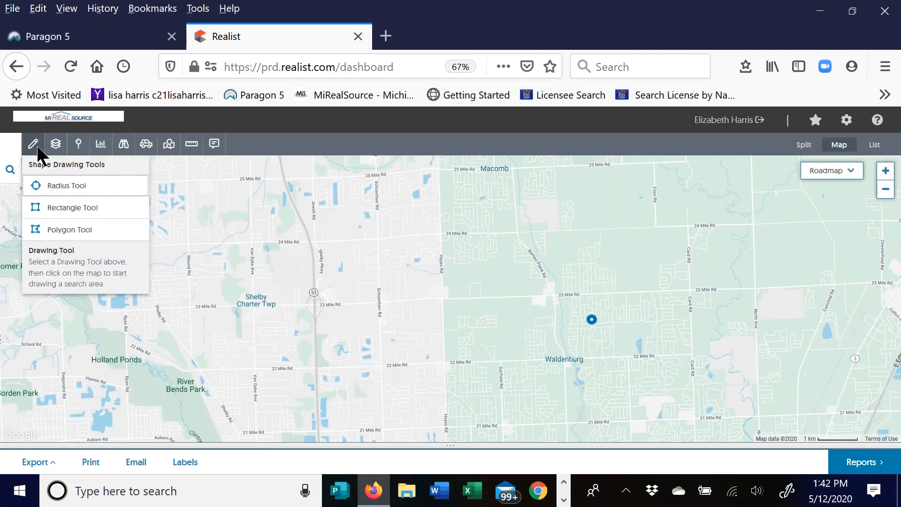
pyautogui.click(78, 231)
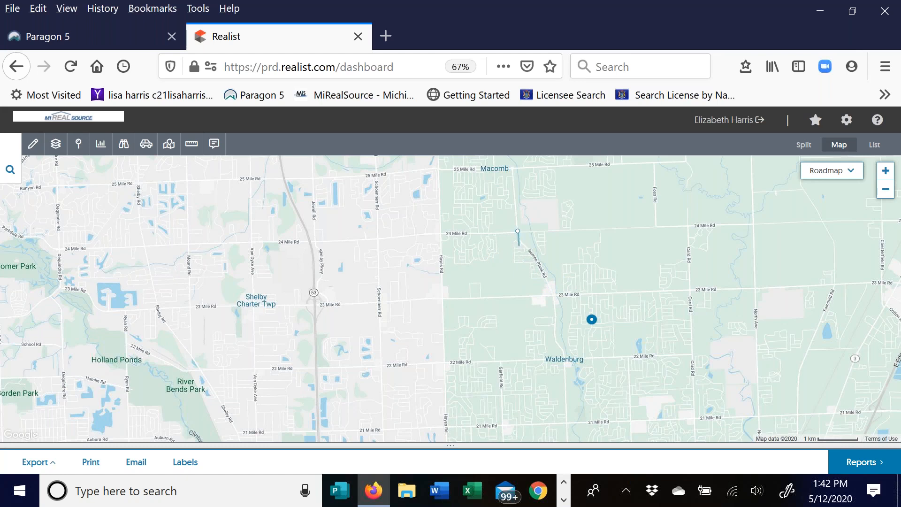
pyautogui.click(519, 245)
pyautogui.click(538, 254)
pyautogui.click(543, 275)
pyautogui.click(556, 298)
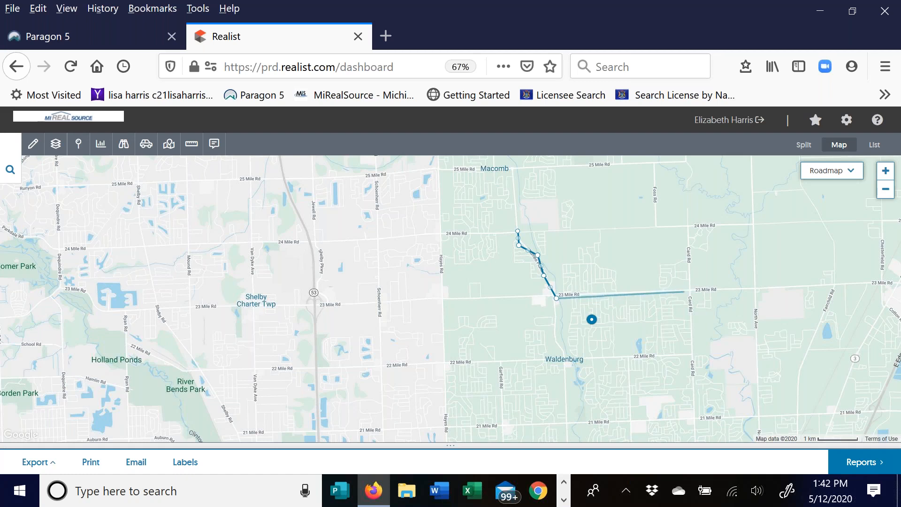
pyautogui.click(690, 291)
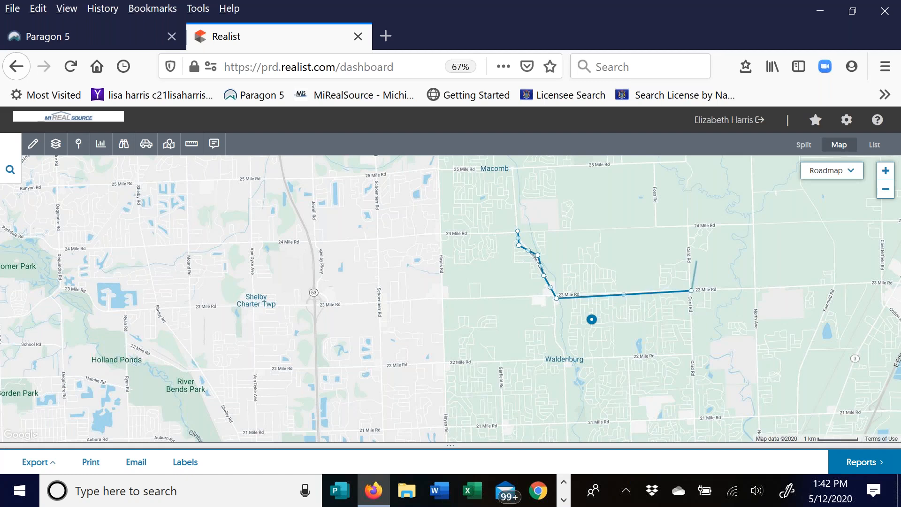
pyautogui.click(686, 226)
pyautogui.click(518, 231)
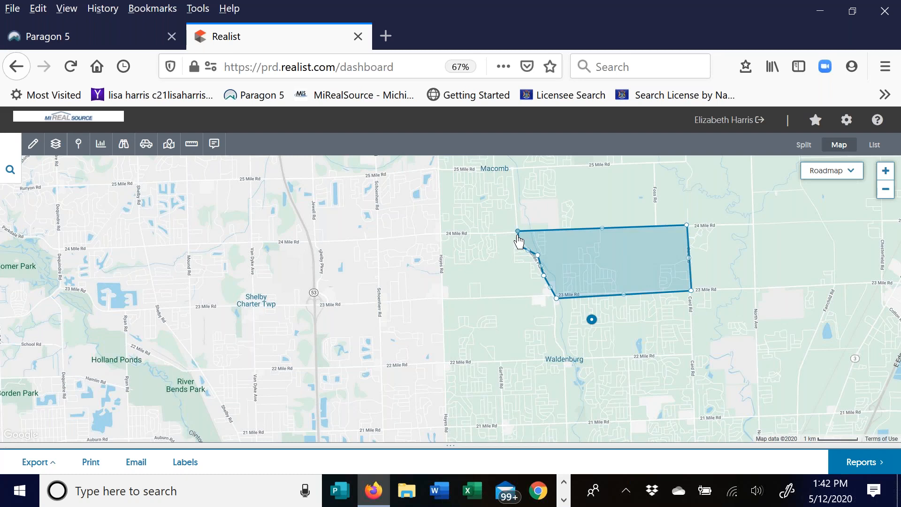
# - Reshape Polygon3 by moving and adding corners, then shift it west across Hayes Rd
pyautogui.click(619, 259)
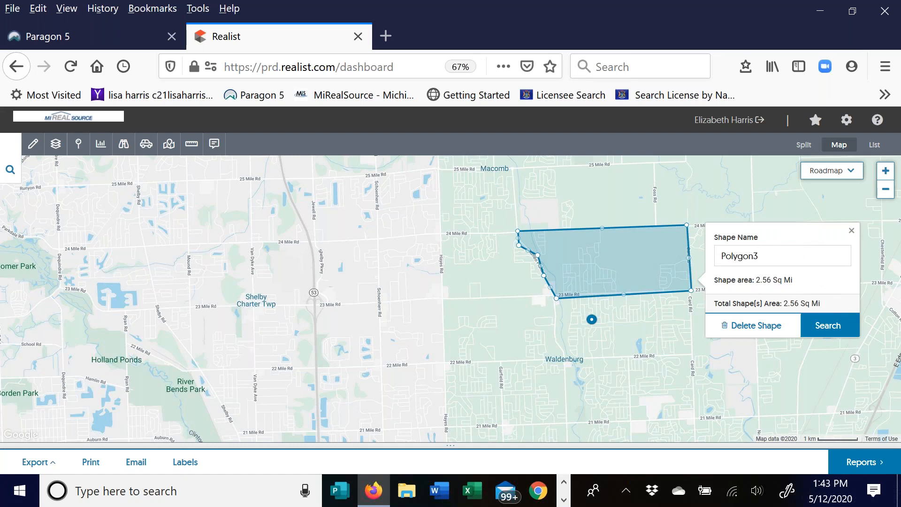
pyautogui.moveTo(557, 298); pyautogui.dragTo(565, 361)
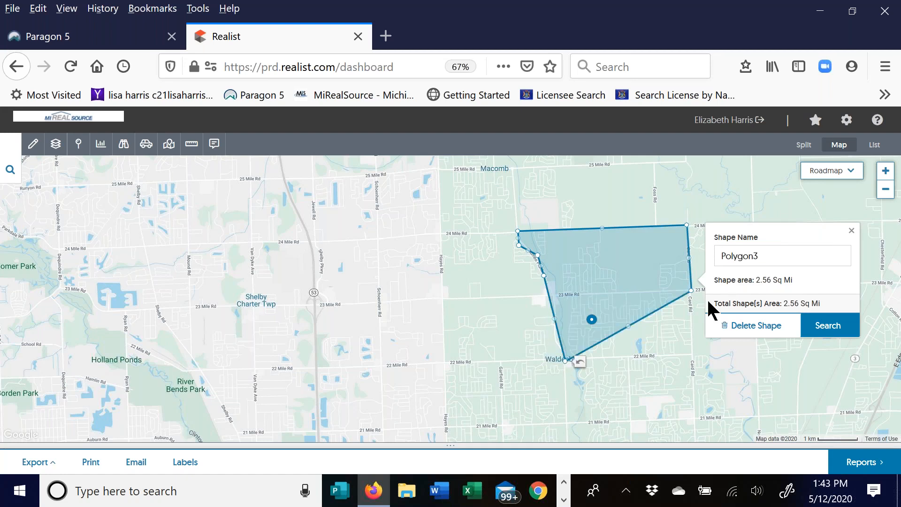
pyautogui.moveTo(627, 325); pyautogui.dragTo(594, 262)
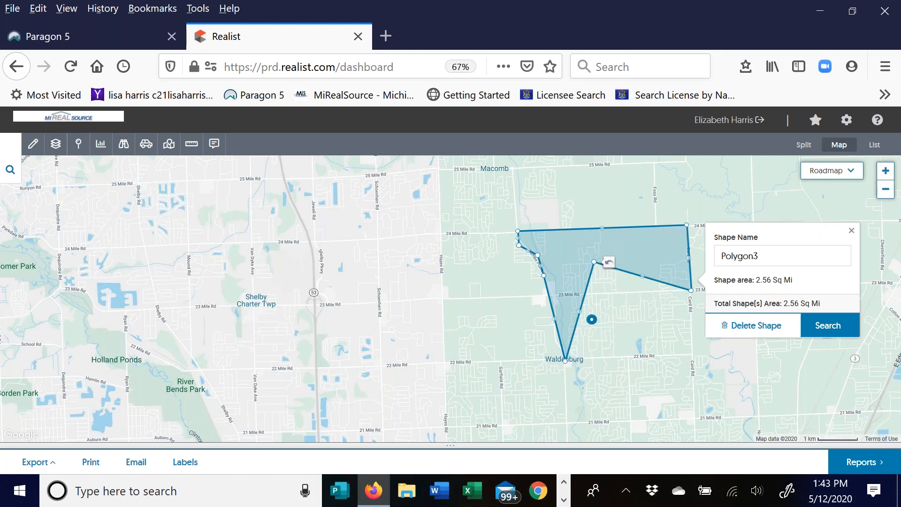
pyautogui.moveTo(692, 288); pyautogui.dragTo(636, 336)
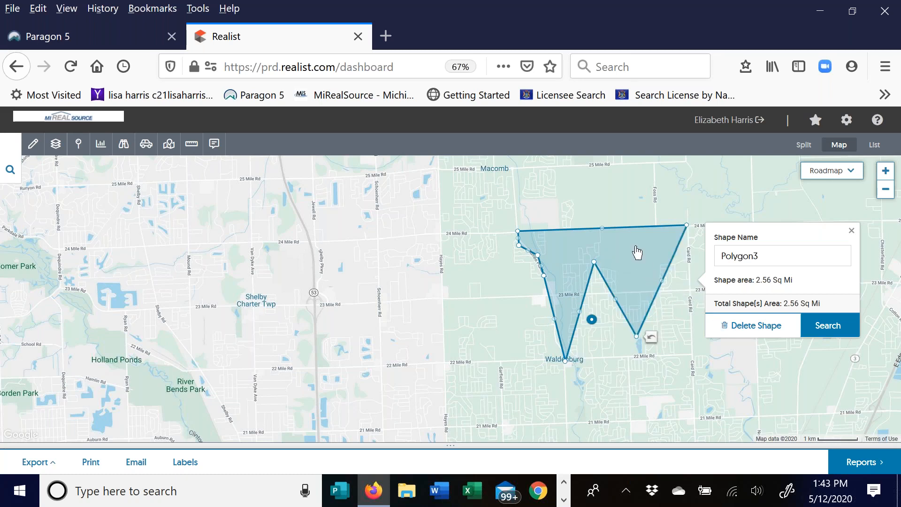
pyautogui.moveTo(626, 253); pyautogui.dragTo(490, 248)
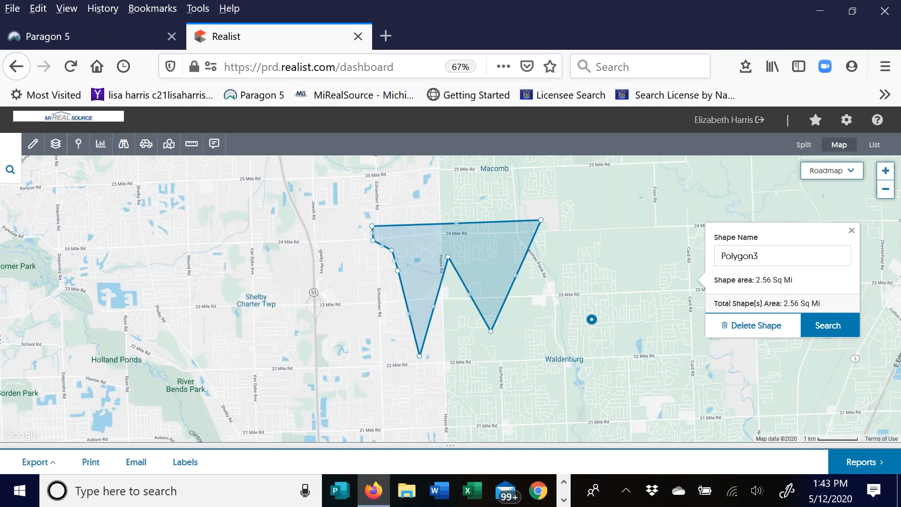
# - Delete Polygon3, then draw a circle near 24 Mile Rd and a rectangle across 23 Mile Rd
pyautogui.click(767, 329)
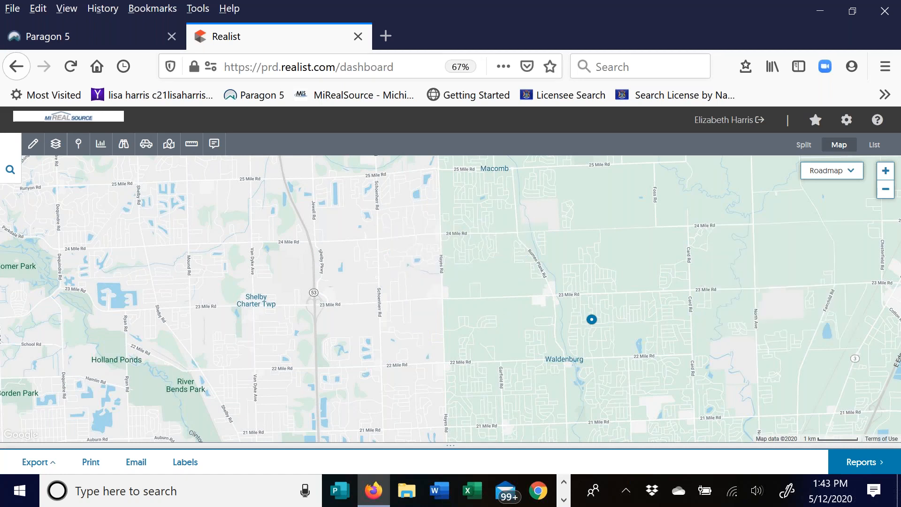
pyautogui.click(32, 144)
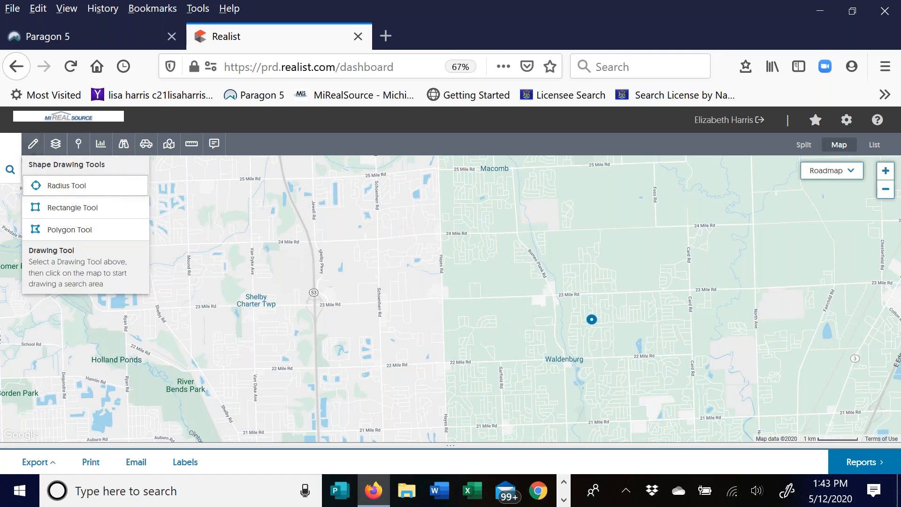
pyautogui.click(79, 188)
pyautogui.click(414, 253)
pyautogui.moveTo(414, 291); pyautogui.dragTo(414, 293)
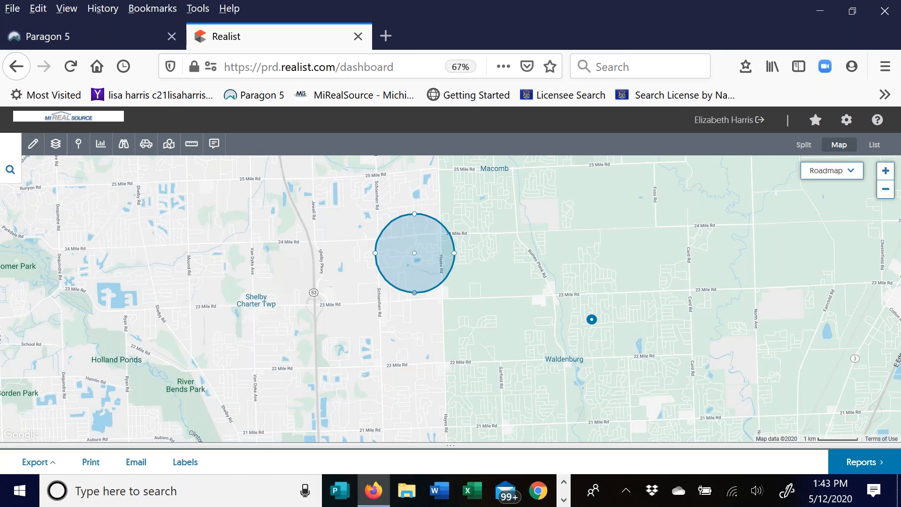
pyautogui.click(31, 146)
pyautogui.click(50, 207)
pyautogui.moveTo(595, 236); pyautogui.dragTo(531, 306)
# - Draw a seven-corner polygon search area near Shelby Charter Twp
pyautogui.click(33, 144)
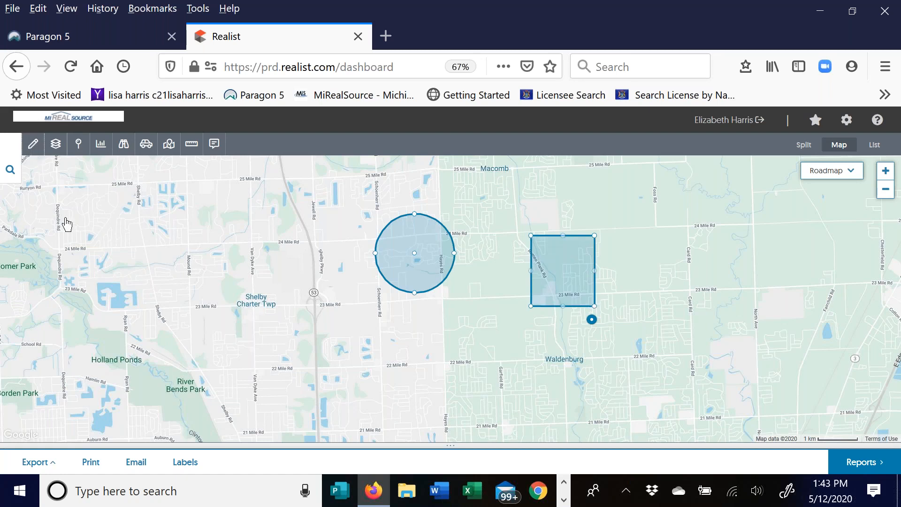
pyautogui.click(49, 237)
pyautogui.click(336, 324)
pyautogui.click(345, 349)
pyautogui.click(390, 335)
pyautogui.click(374, 315)
pyautogui.click(354, 270)
pyautogui.click(351, 304)
pyautogui.click(330, 300)
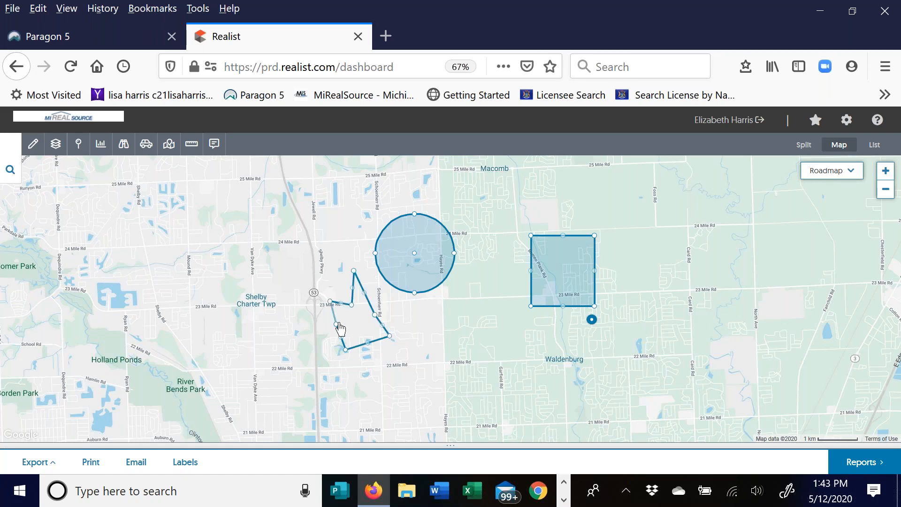
pyautogui.click(336, 323)
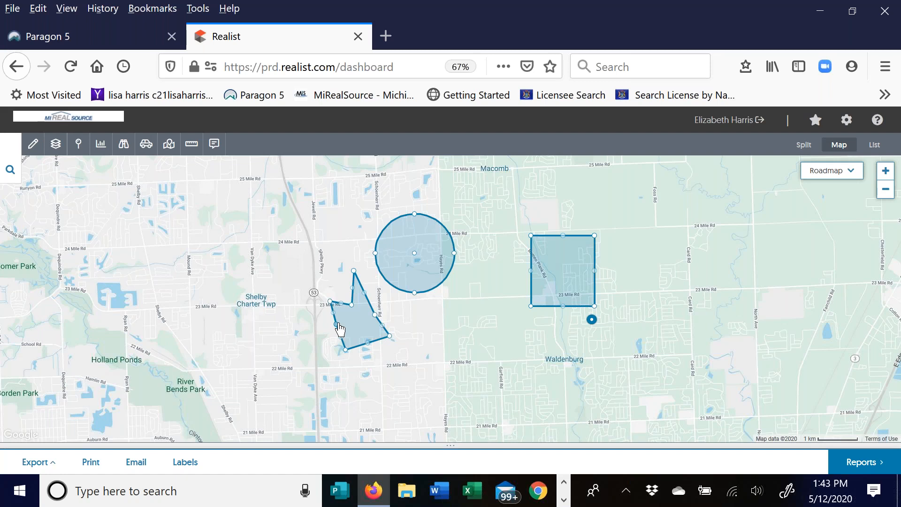
# - Delete the Circle4, Rectangle5 and Polygon6 shapes
pyautogui.click(402, 258)
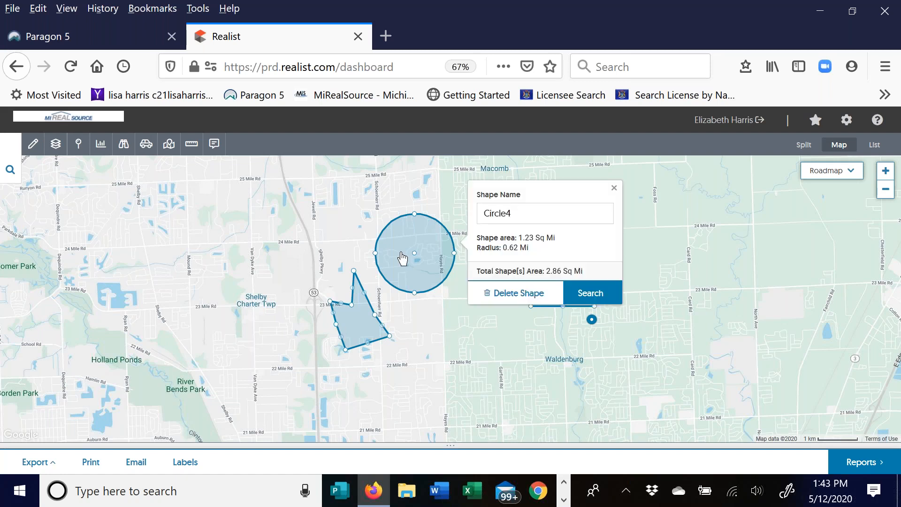
pyautogui.click(508, 295)
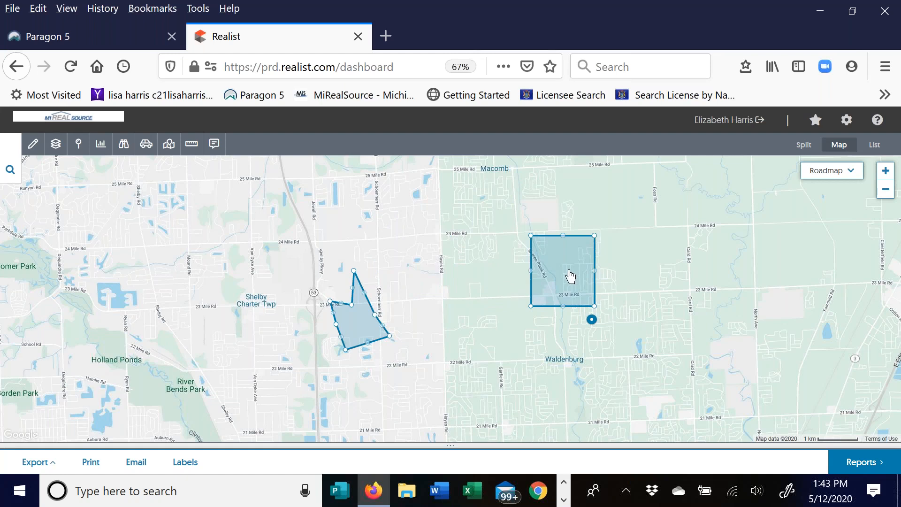
pyautogui.click(570, 277)
pyautogui.click(635, 306)
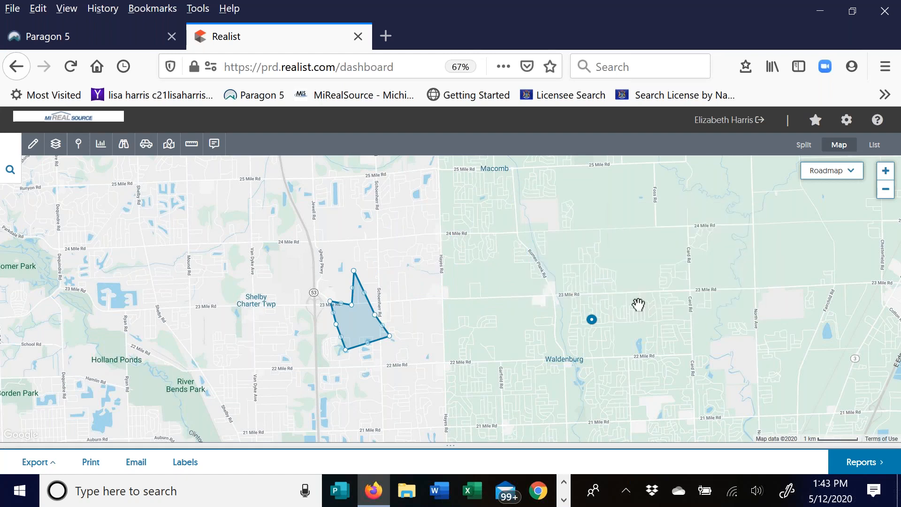
pyautogui.click(351, 332)
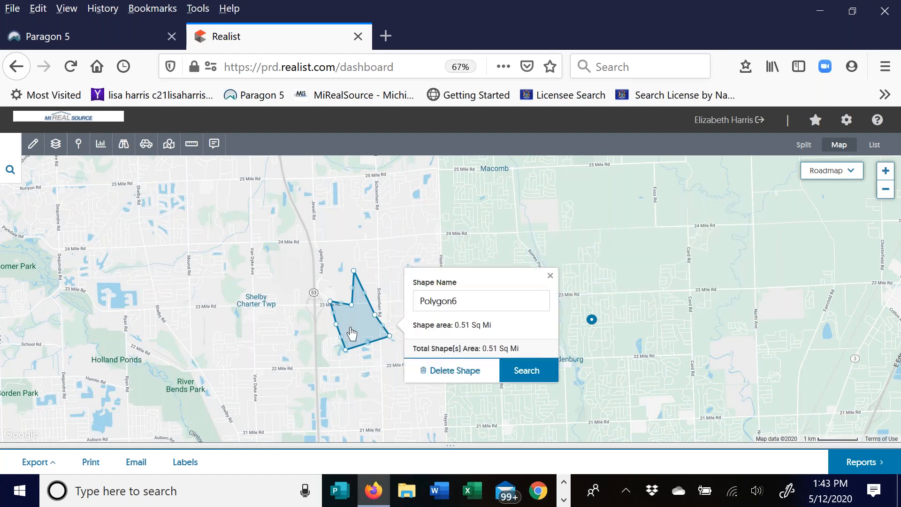
pyautogui.click(457, 377)
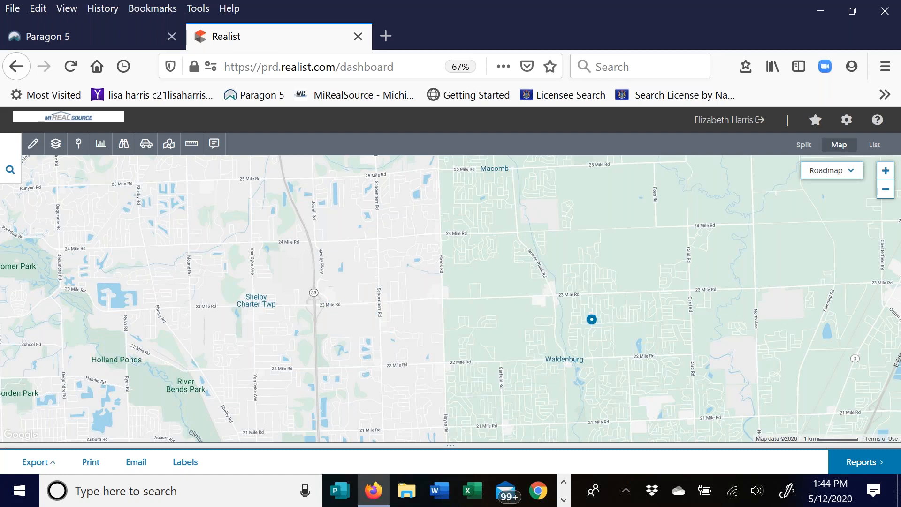
# - Zoom the map in two levels and bring up the Boundaries layer list
pyautogui.click(33, 144)
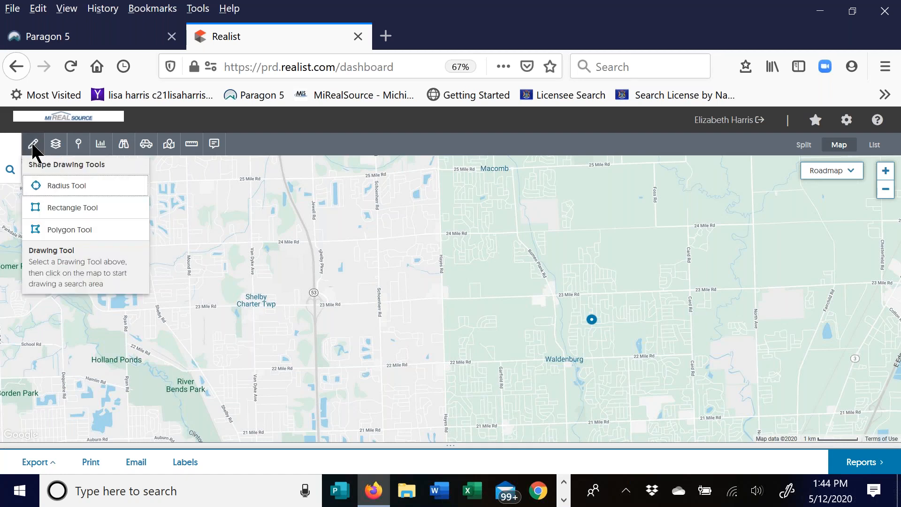
pyautogui.click(56, 145)
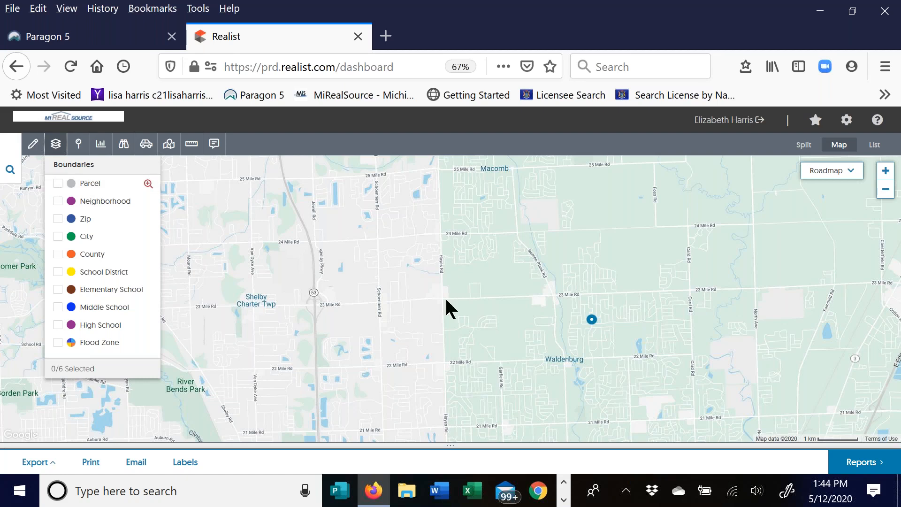
pyautogui.click(889, 168)
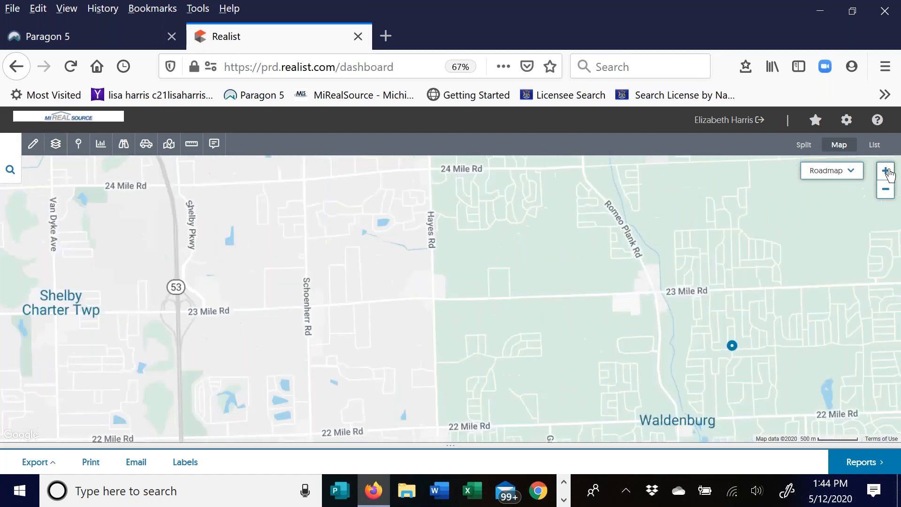
pyautogui.click(888, 171)
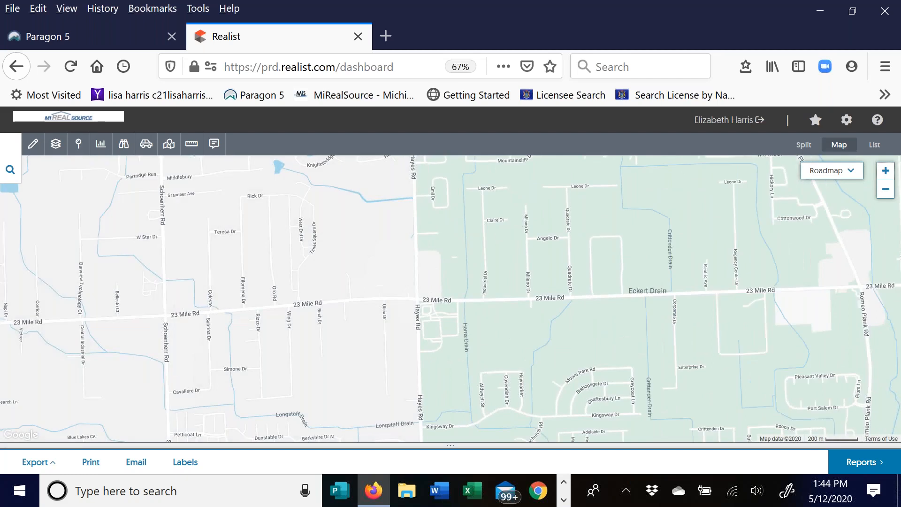
pyautogui.click(56, 144)
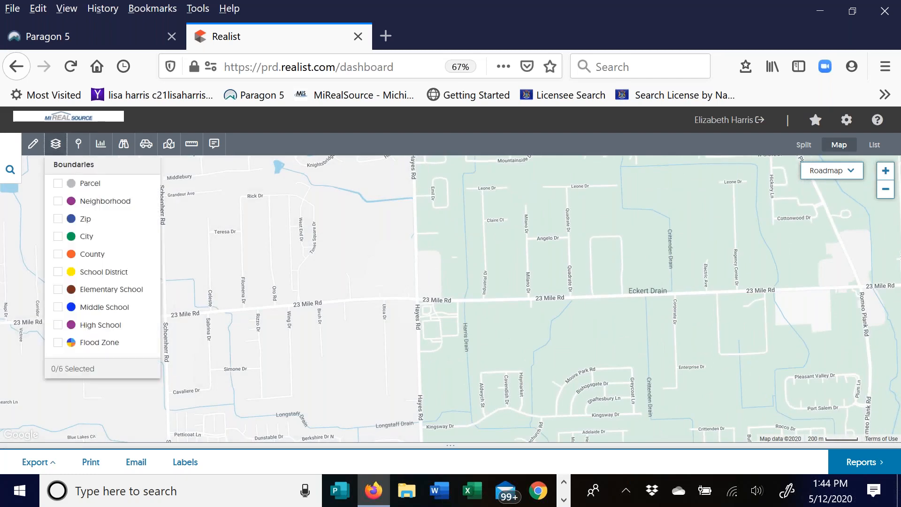
# - Turn on the Parcel boundary layer, zoom in one more level and pan to the area northwest of Hayes Rd
pyautogui.click(59, 183)
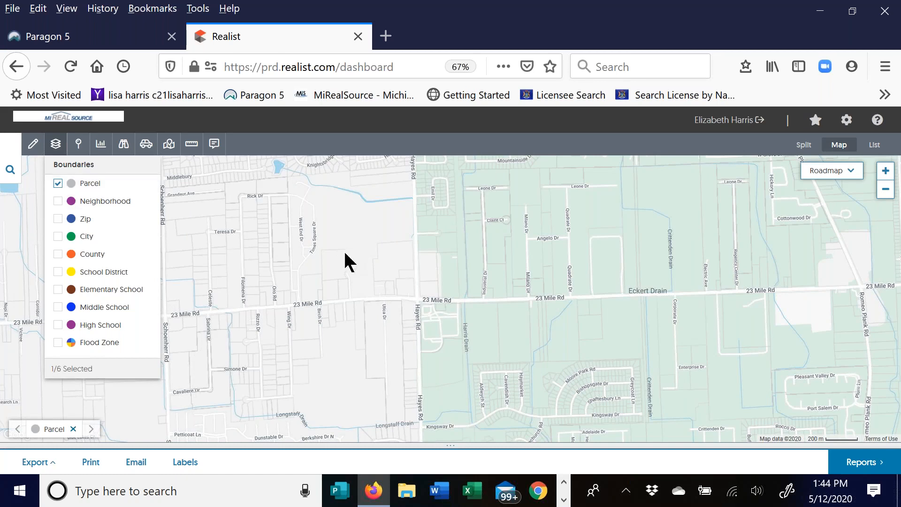
pyautogui.click(832, 170)
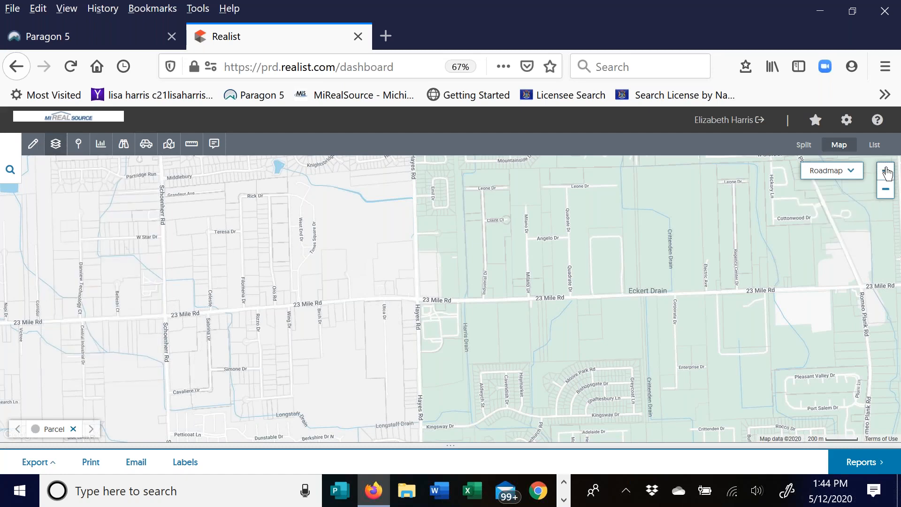
pyautogui.click(886, 171)
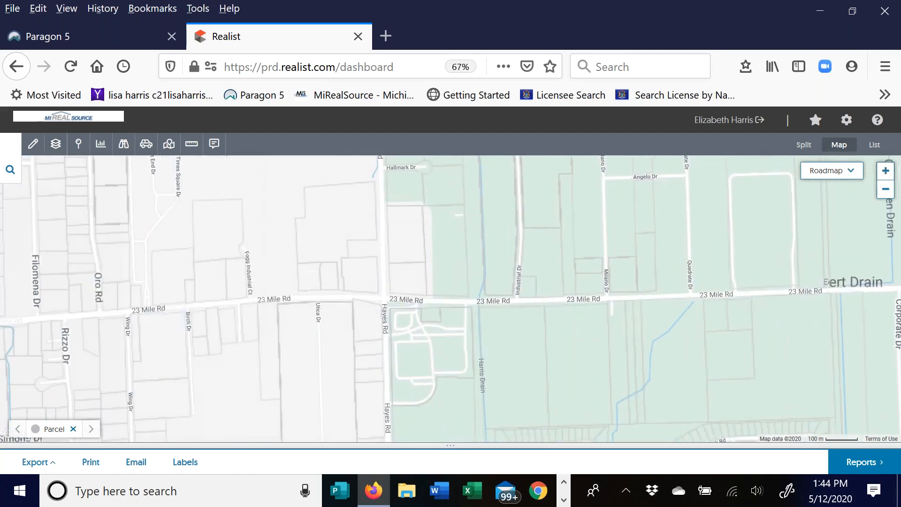
pyautogui.moveTo(300, 234); pyautogui.dragTo(625, 385)
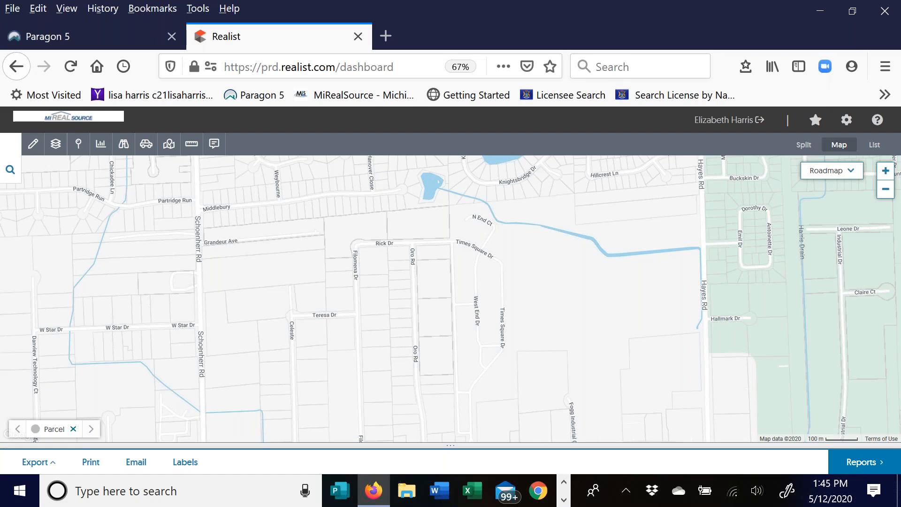
# - View property popups for parcels south of Middlebury and on Oro Rd, then a Provim Forest parcel
pyautogui.click(287, 215)
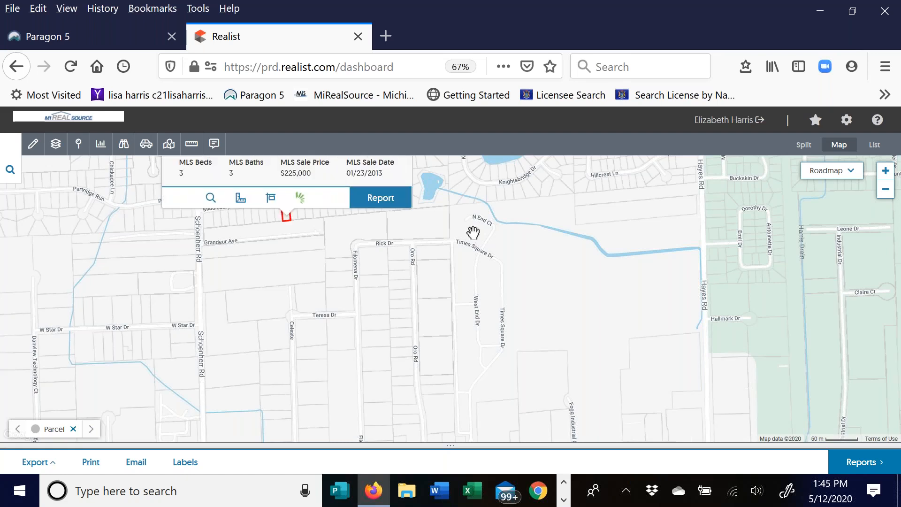
pyautogui.scroll(1, 471, 232)
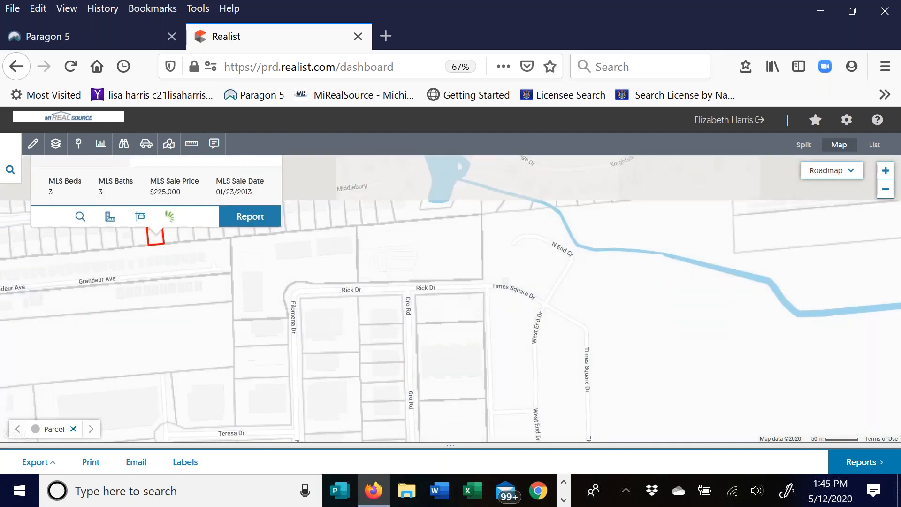
pyautogui.click(377, 332)
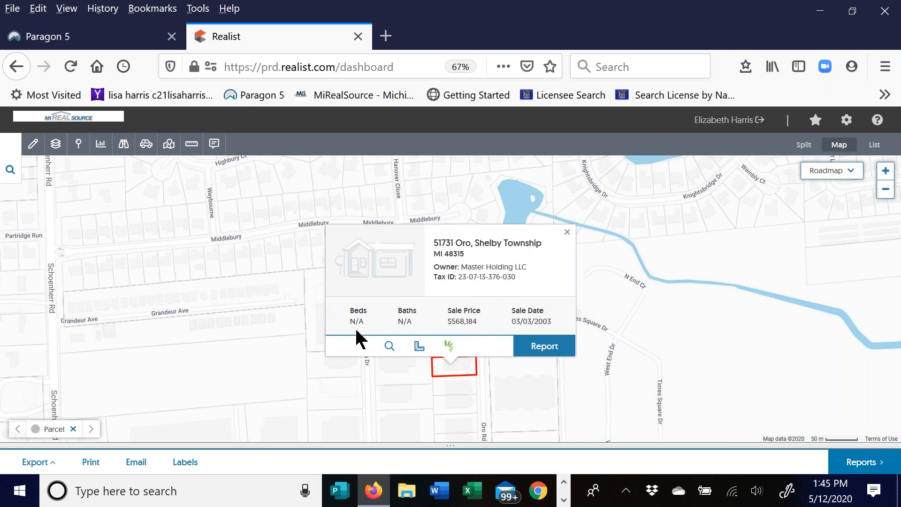
pyautogui.moveTo(287, 263); pyautogui.dragTo(298, 409)
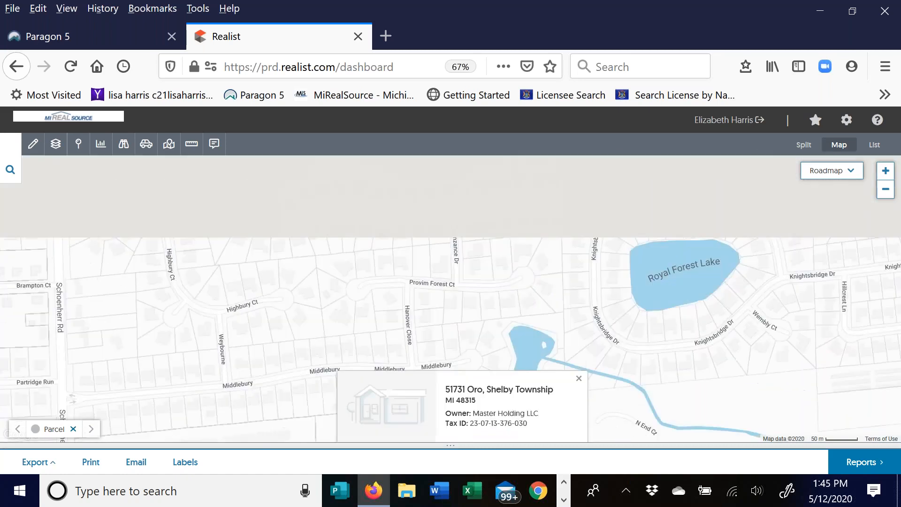
pyautogui.click(376, 298)
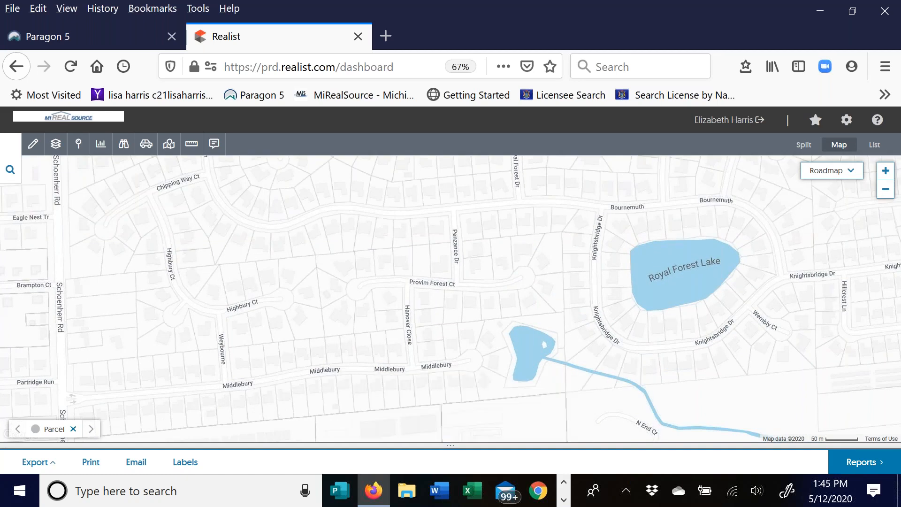
pyautogui.click(359, 319)
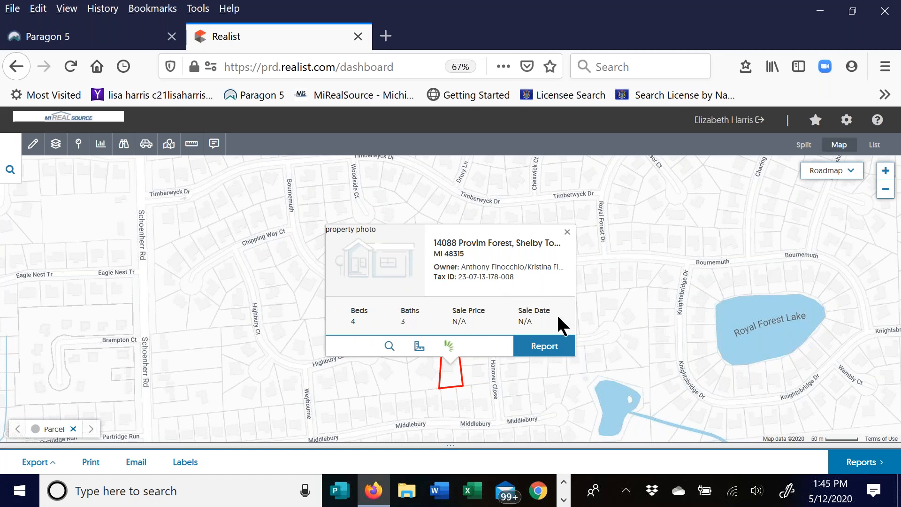
# - Zoom to the Provim Forest parcel, show its lot dimensions, then open the Hanover Close parcel's details
pyautogui.click(393, 342)
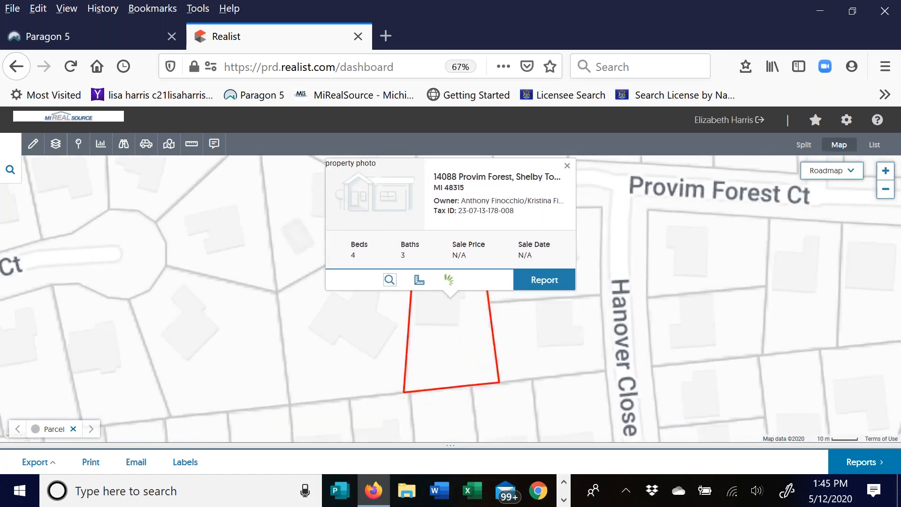
pyautogui.click(419, 281)
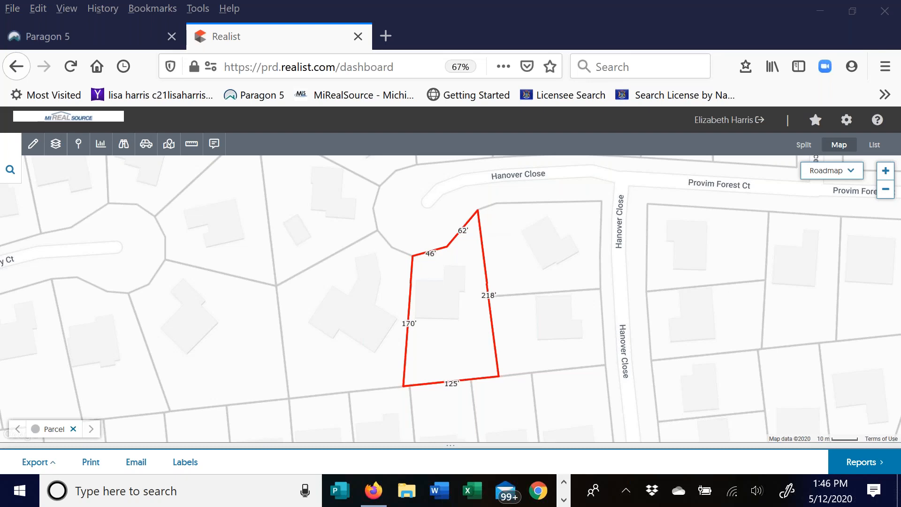
pyautogui.click(436, 275)
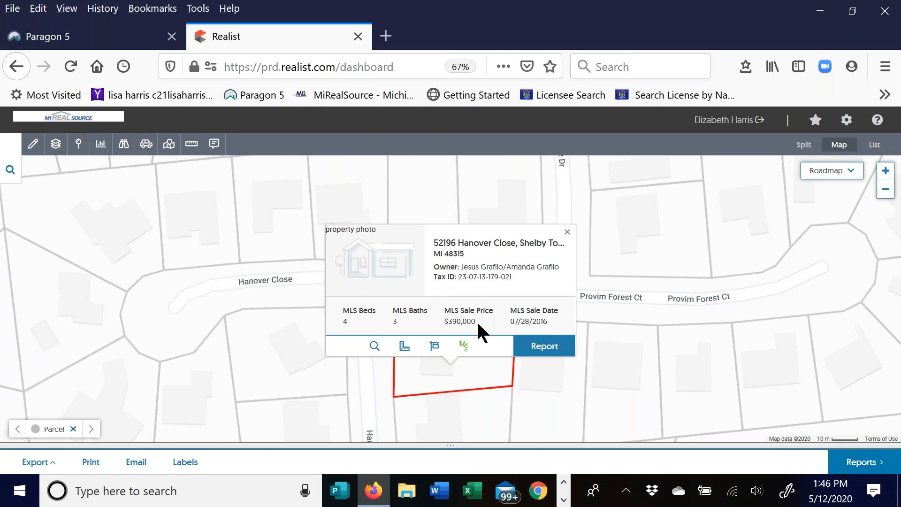
pyautogui.click(434, 347)
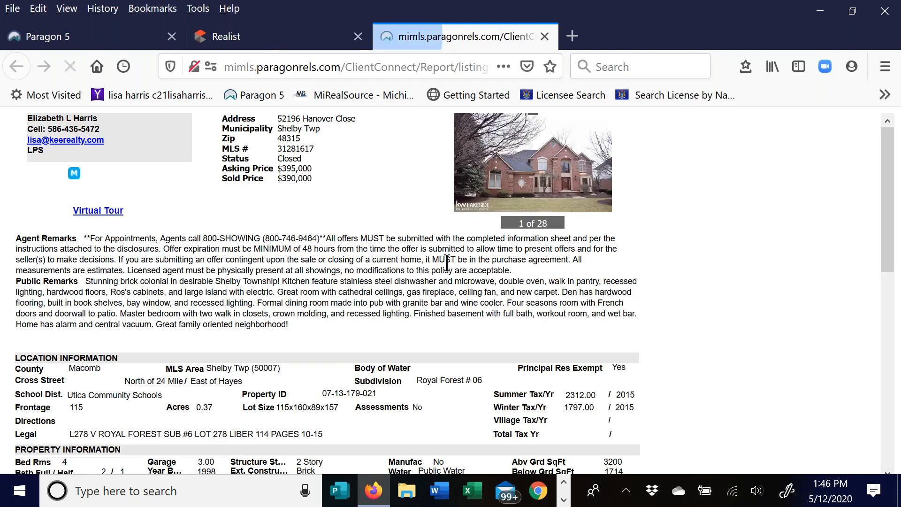
pyautogui.click(212, 286)
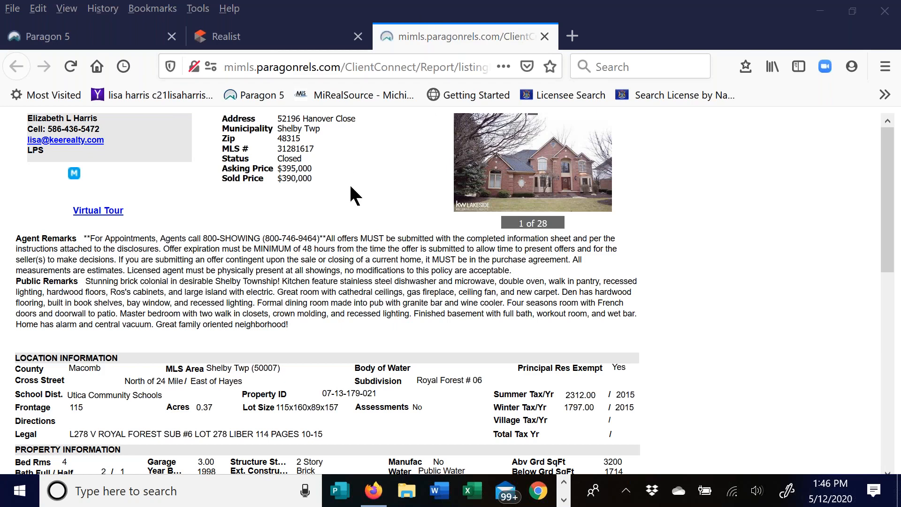
pyautogui.moveTo(891, 169); pyautogui.dragTo(892, 337)
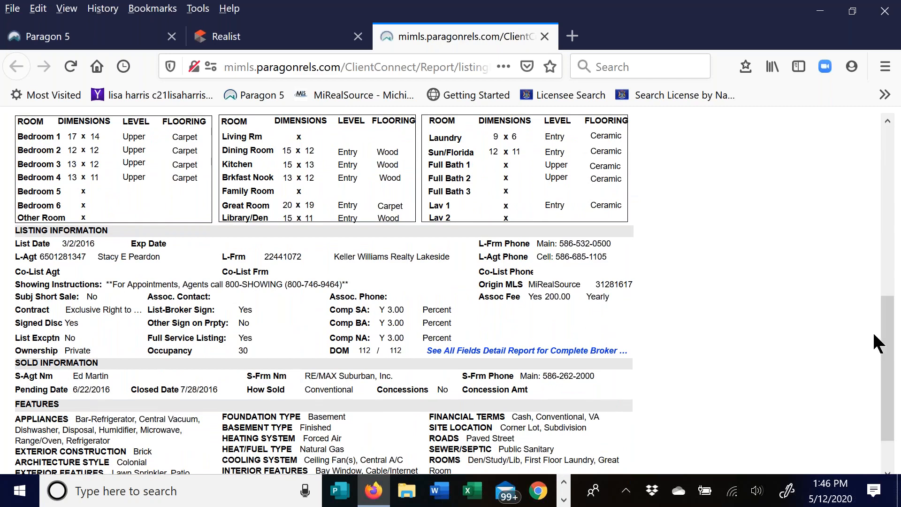
pyautogui.moveTo(892, 344); pyautogui.dragTo(435, 105)
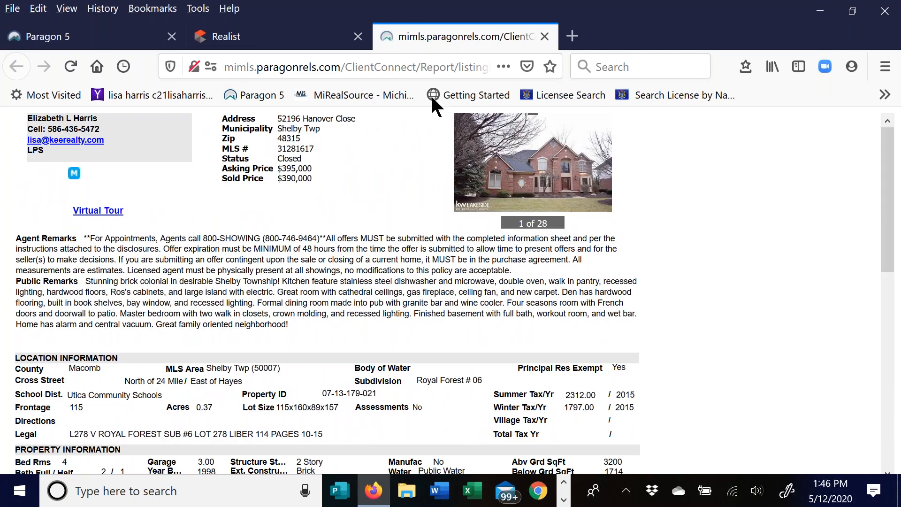
pyautogui.click(544, 36)
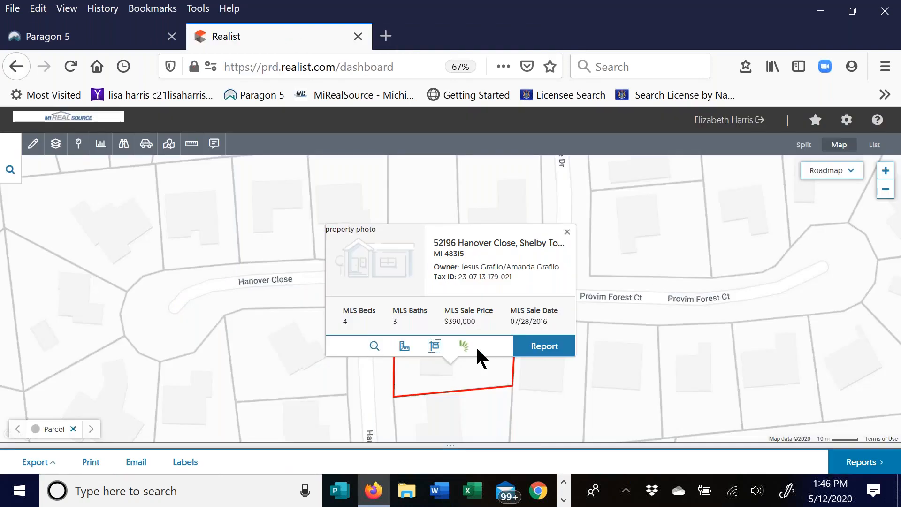
# - Dismiss the Hanover Close property card and bring back the Boundaries layer list
pyautogui.click(567, 232)
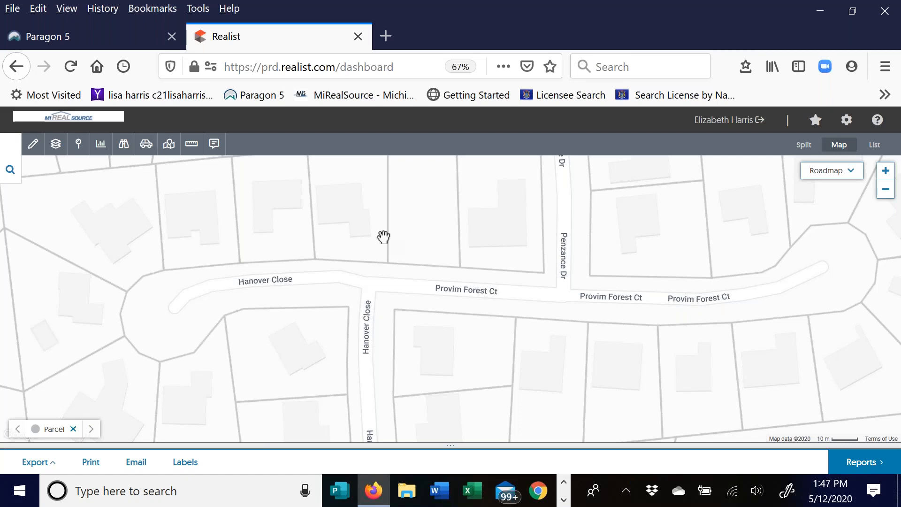
pyautogui.click(55, 144)
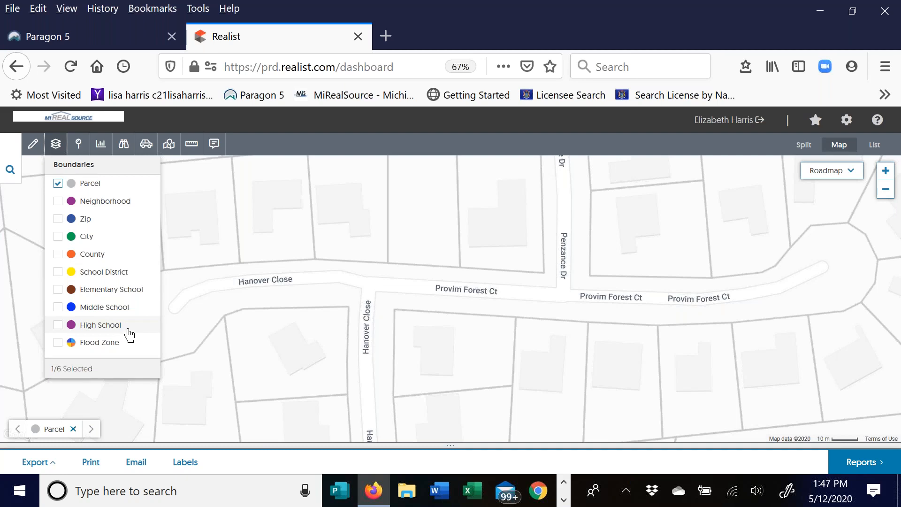
# - Turn on the High School boundary layer alongside Parcel and zoom the map out two levels
pyautogui.click(59, 325)
pyautogui.click(56, 145)
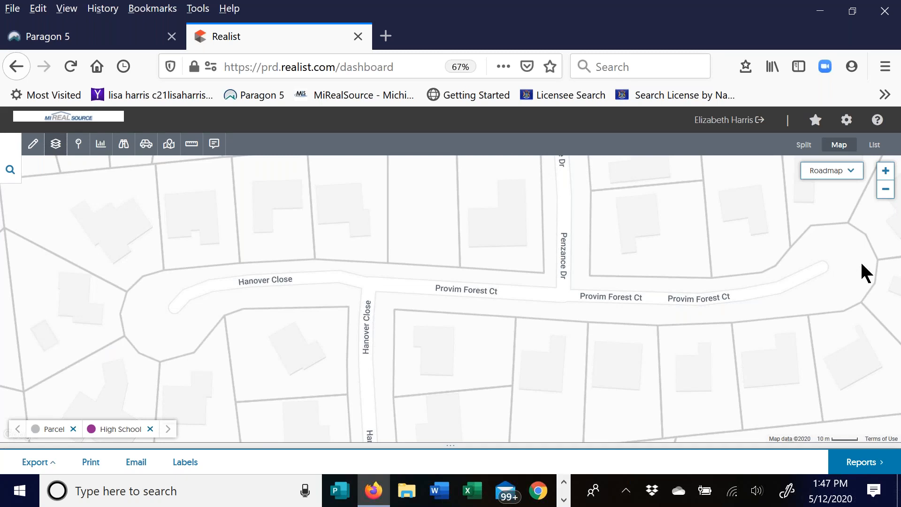
pyautogui.click(887, 191)
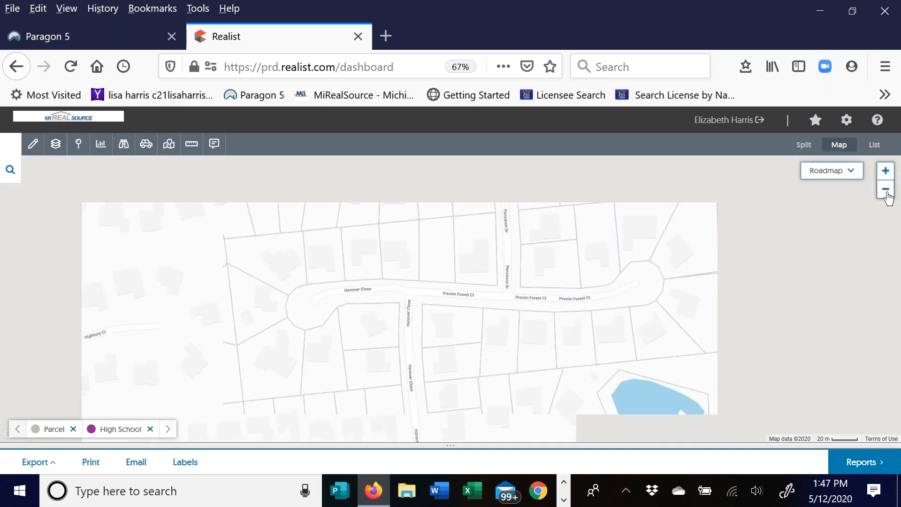
pyautogui.click(886, 192)
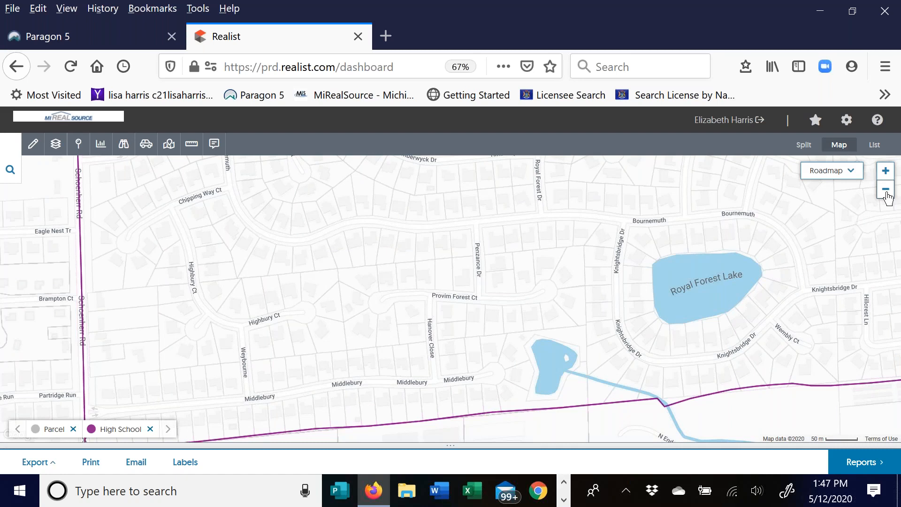
# - Open a Kelly Ct parcel's popup, zoom out two levels, then close the popup
pyautogui.click(887, 203)
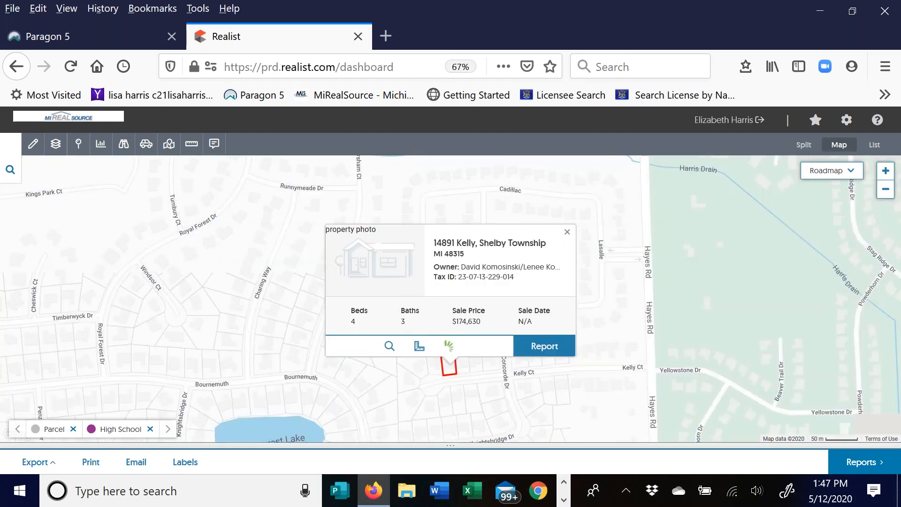
pyautogui.click(887, 192)
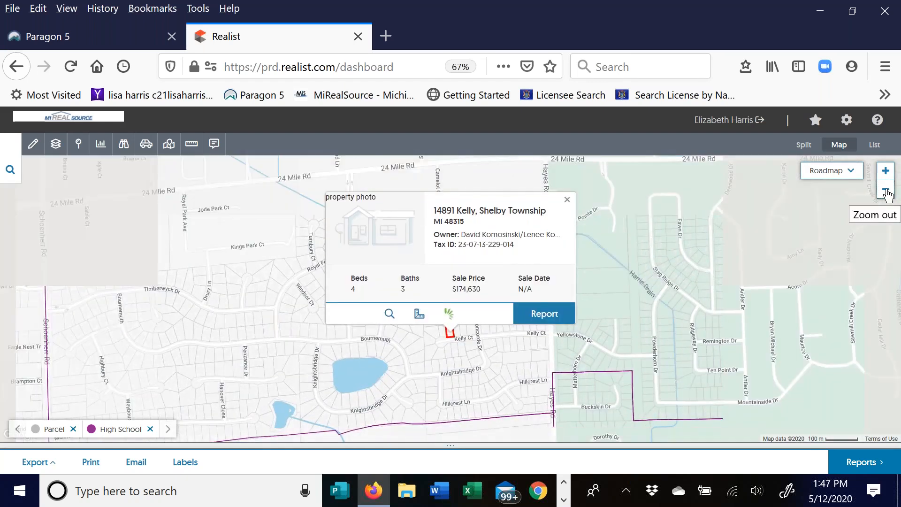
pyautogui.click(886, 192)
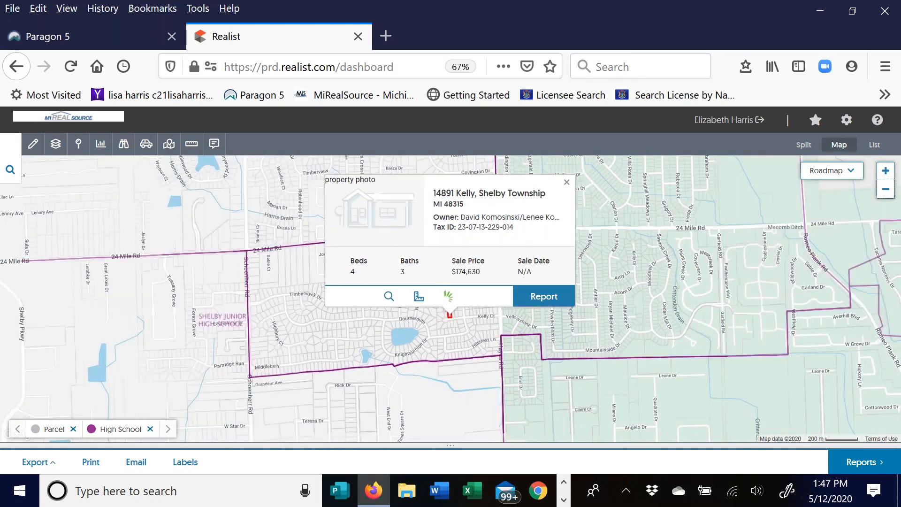
pyautogui.click(566, 182)
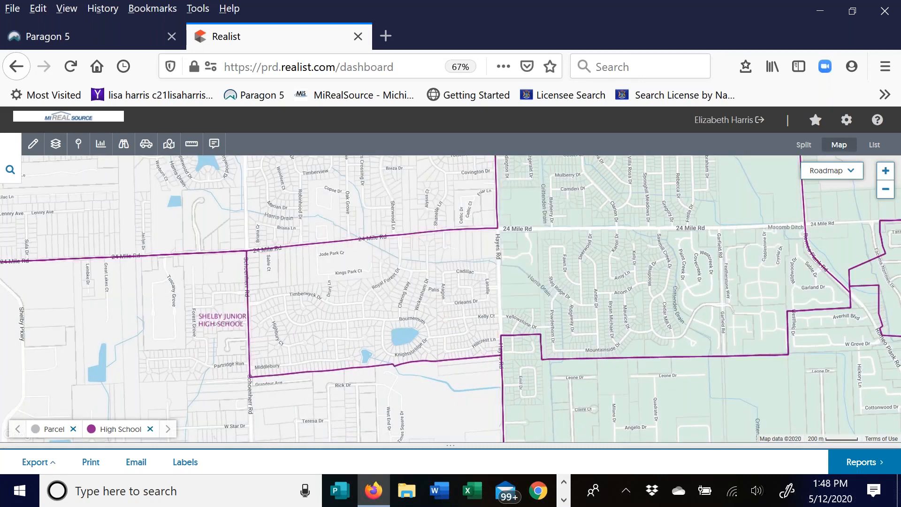
# - Pan north past 24 Mile Rd to the Eisenhower High School area, zooming out once
pyautogui.moveTo(327, 304); pyautogui.dragTo(307, 384)
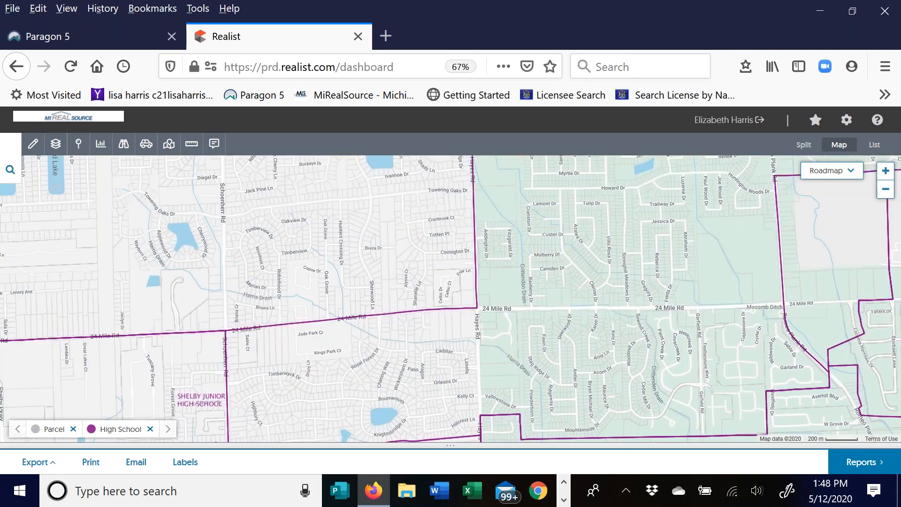
pyautogui.moveTo(353, 272); pyautogui.dragTo(311, 335)
pyautogui.moveTo(324, 267); pyautogui.dragTo(416, 354)
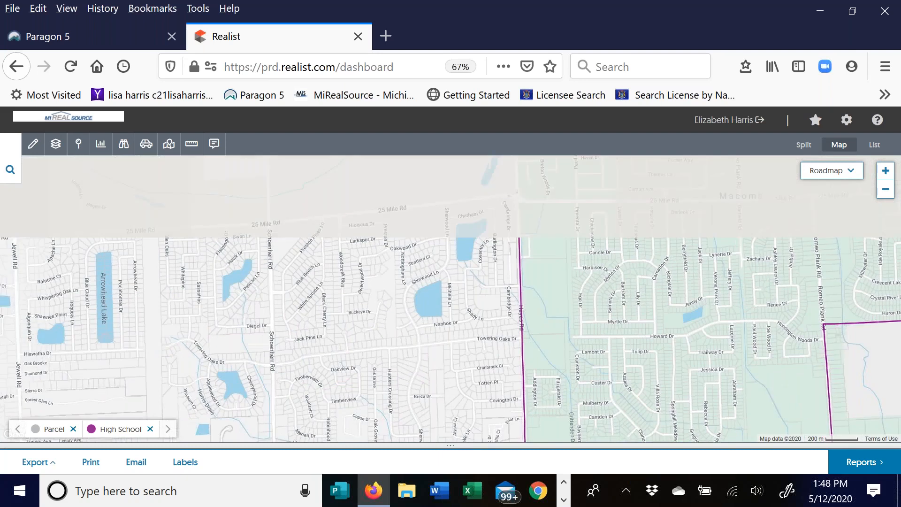
pyautogui.moveTo(348, 277); pyautogui.dragTo(404, 335)
pyautogui.moveTo(329, 336); pyautogui.dragTo(463, 274)
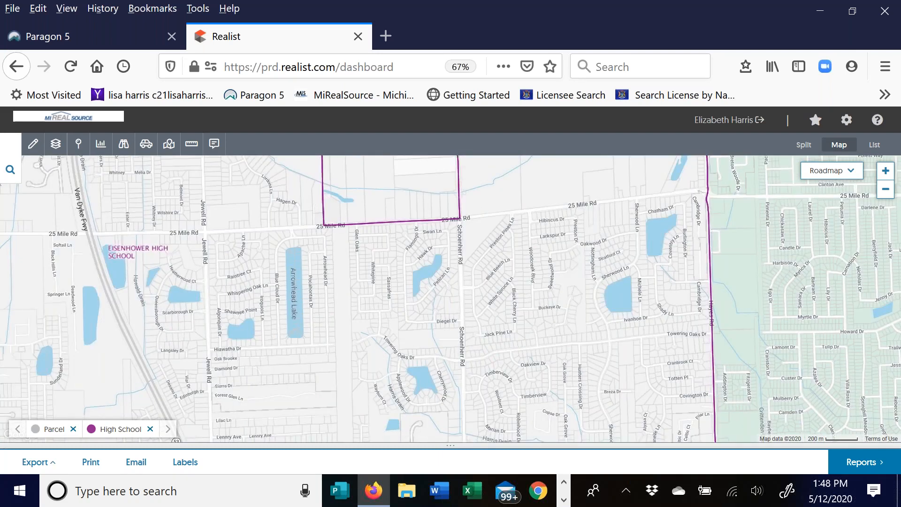
pyautogui.moveTo(284, 337); pyautogui.dragTo(322, 305)
pyautogui.click(886, 197)
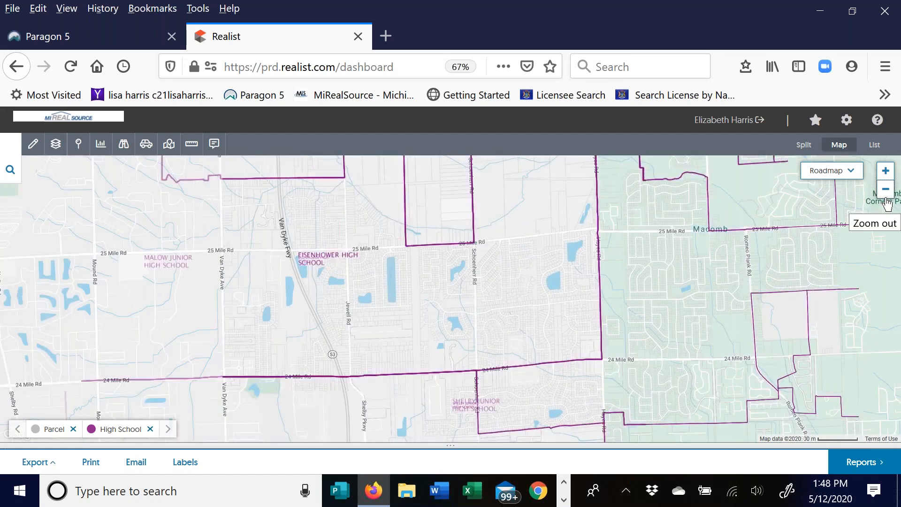
pyautogui.moveTo(639, 272); pyautogui.dragTo(645, 311)
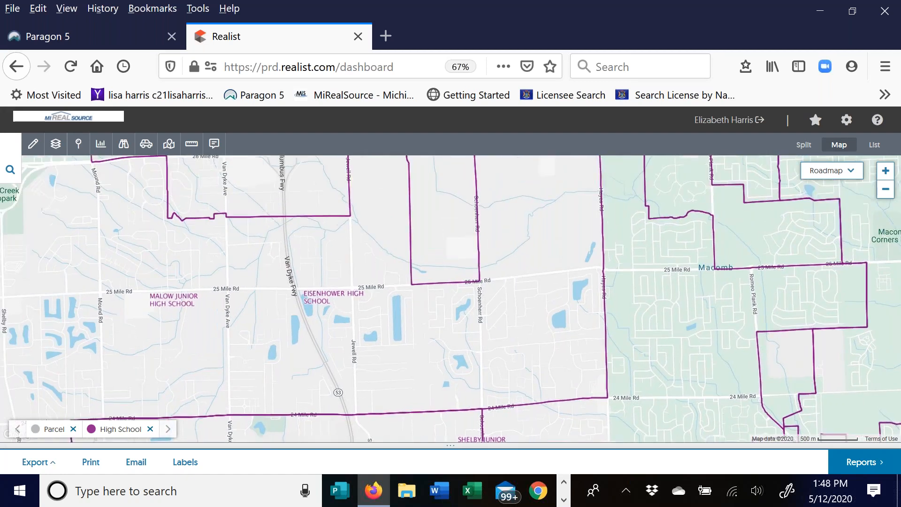
# - Zoom out and pan over Macomb, New Haven and Ray Township to Romeo, then show the boundary layers
pyautogui.click(885, 193)
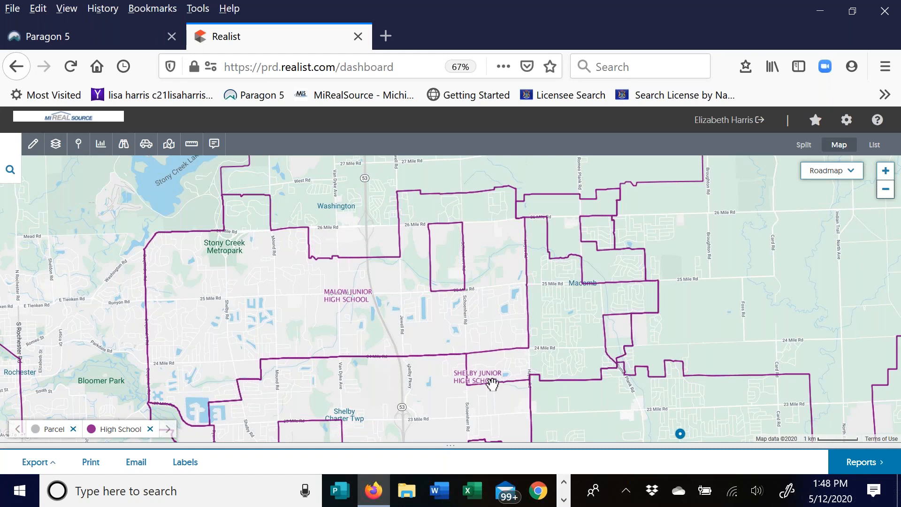
pyautogui.moveTo(492, 384); pyautogui.dragTo(150, 404)
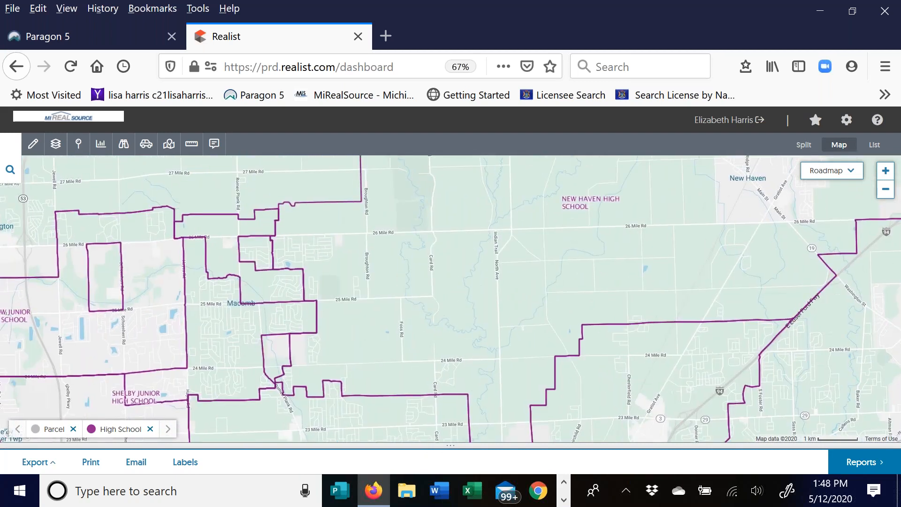
pyautogui.moveTo(450, 281); pyautogui.dragTo(385, 368)
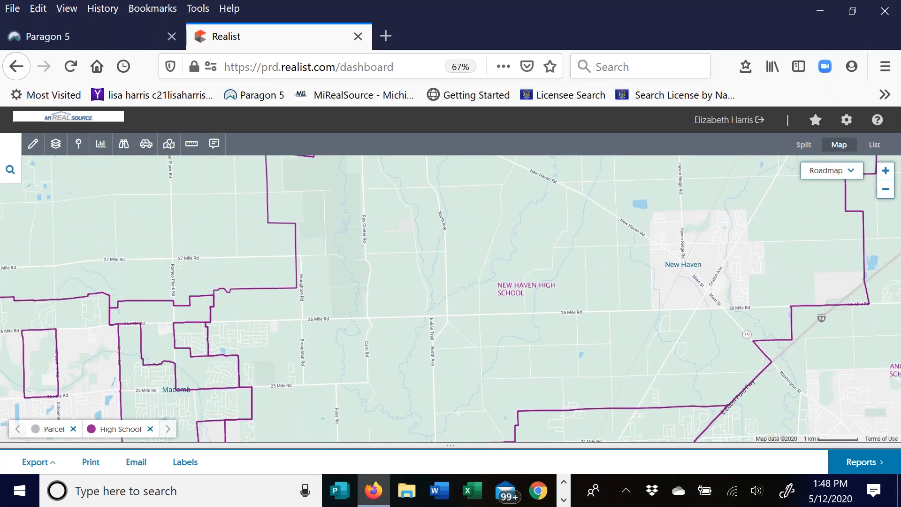
pyautogui.moveTo(354, 257); pyautogui.dragTo(548, 340)
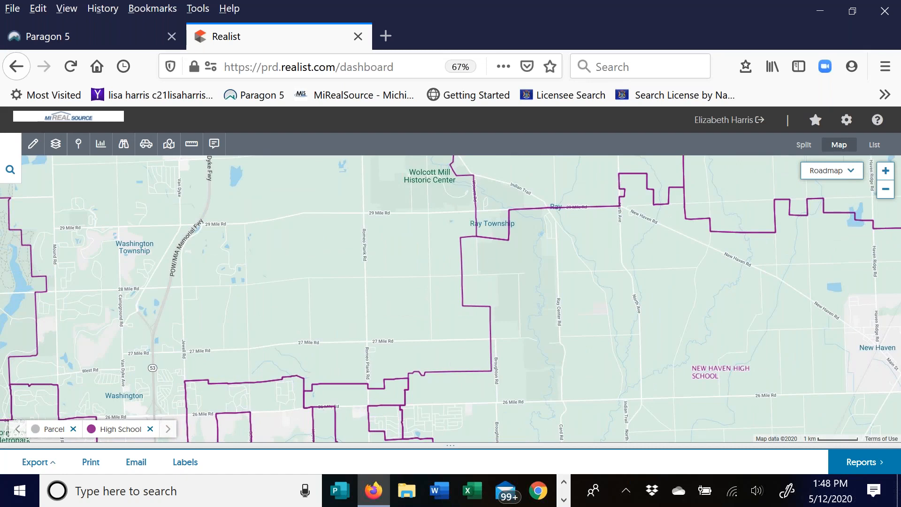
pyautogui.moveTo(352, 235); pyautogui.dragTo(479, 367)
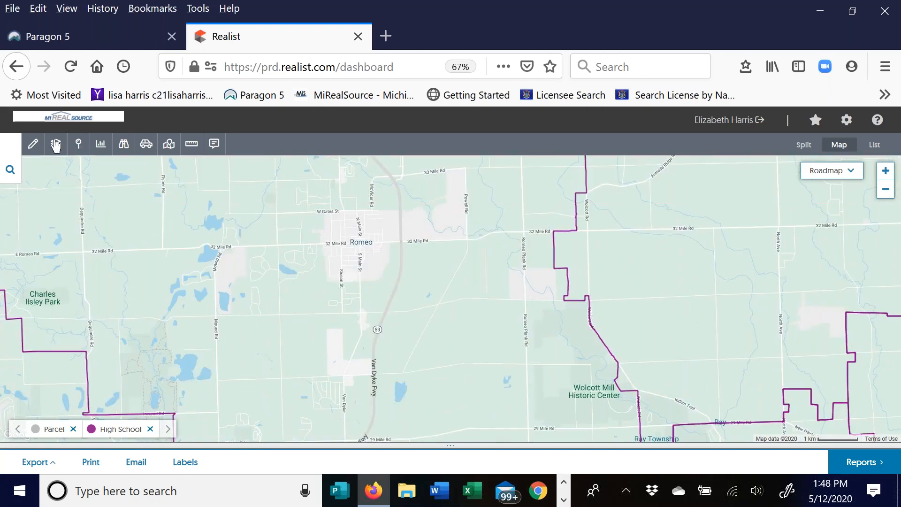
pyautogui.click(56, 144)
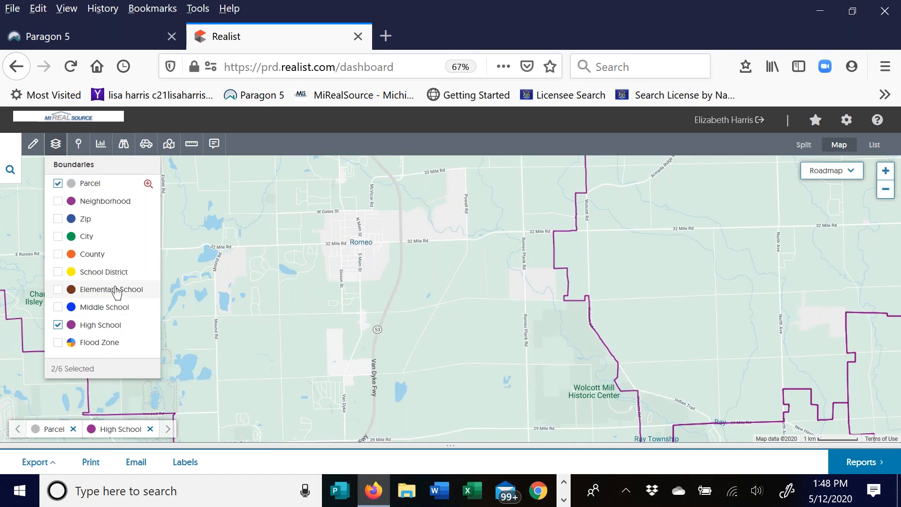
# - Swap High School for School District boundaries and pan south toward Washington and Macomb
pyautogui.click(58, 327)
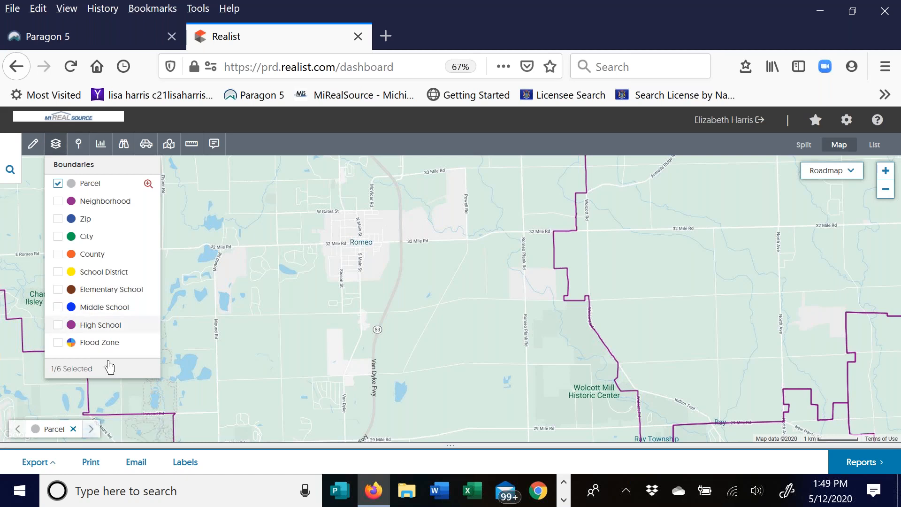
pyautogui.click(59, 275)
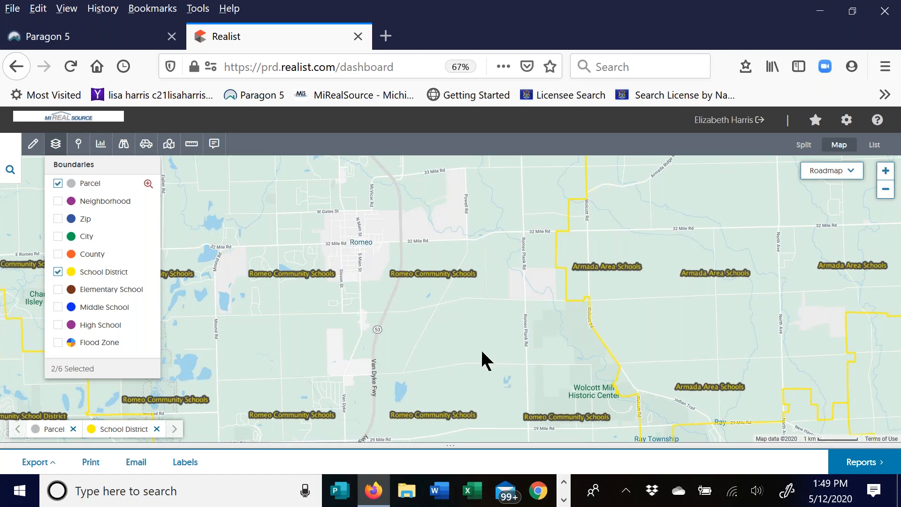
pyautogui.click(251, 232)
pyautogui.moveTo(448, 353); pyautogui.dragTo(287, 173)
pyautogui.moveTo(445, 345); pyautogui.dragTo(634, 183)
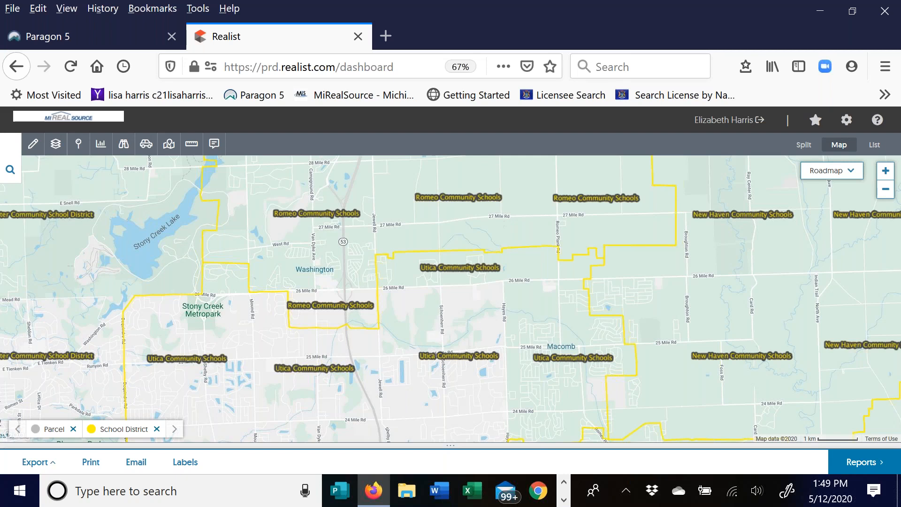
# - Replace School District with the Flood Zone overlay and pan to Washington Township and Stony Creek Lake
pyautogui.click(56, 150)
pyautogui.click(58, 272)
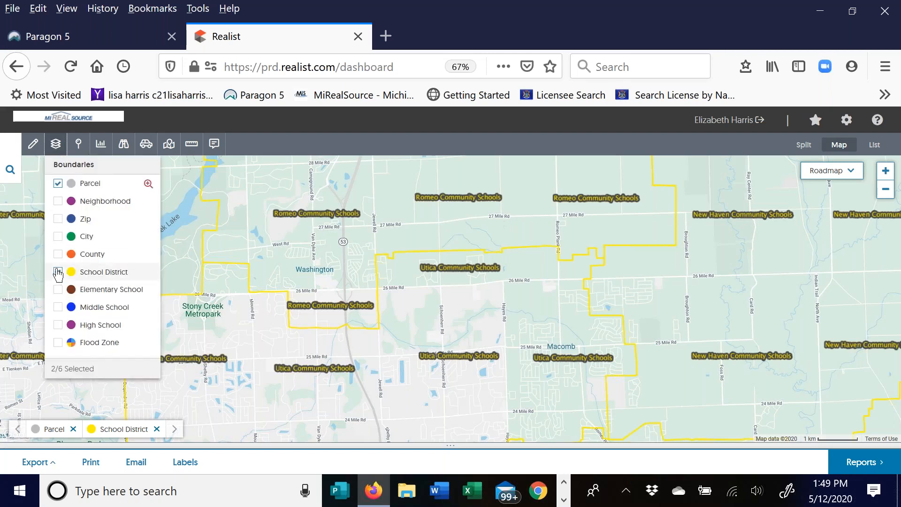
pyautogui.click(59, 349)
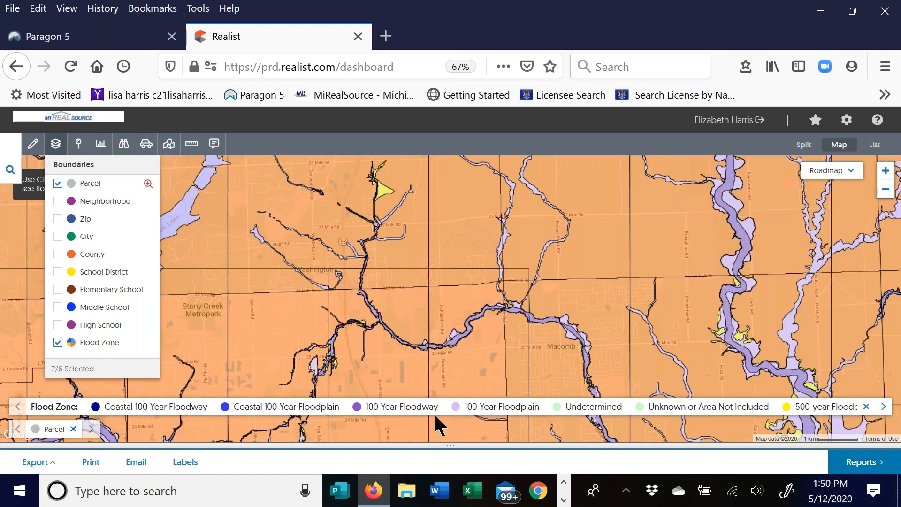
pyautogui.click(400, 296)
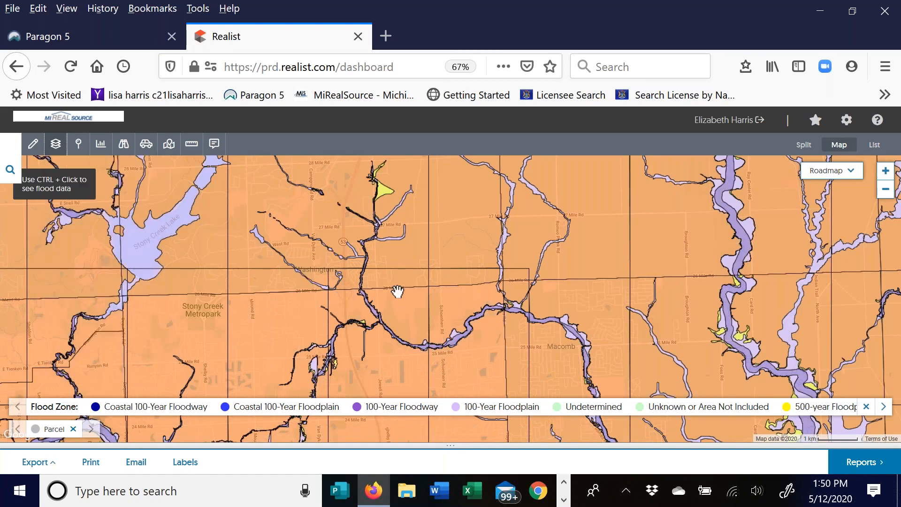
pyautogui.moveTo(398, 293); pyautogui.dragTo(384, 394)
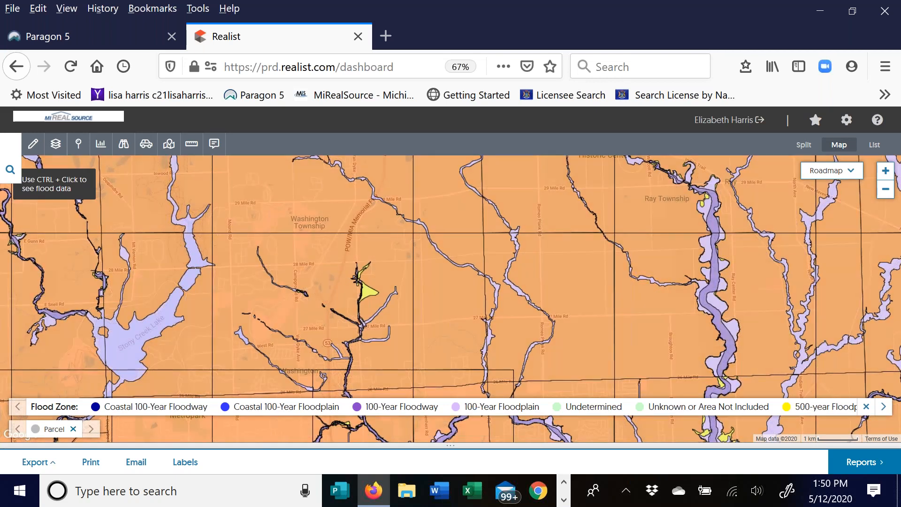
# - Turn the Flood Zone overlay back off, leaving only Parcel active
pyautogui.click(56, 145)
pyautogui.click(60, 346)
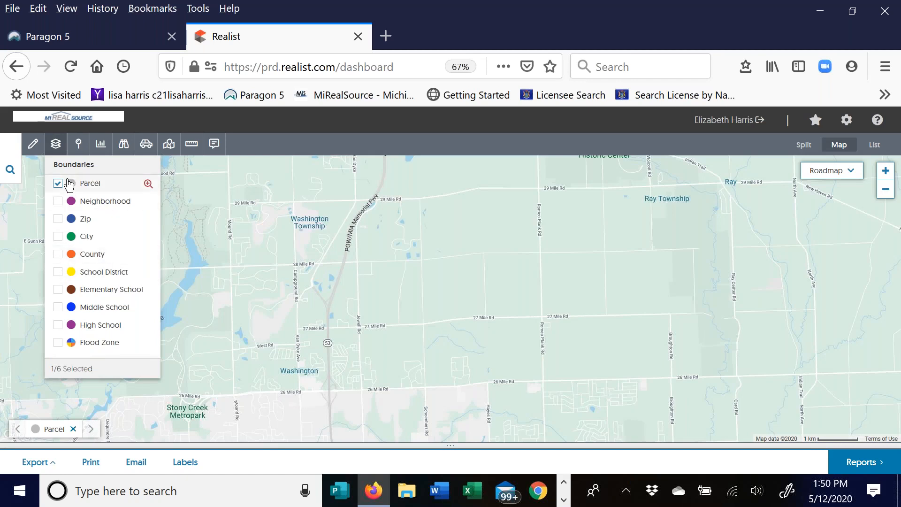
pyautogui.click(56, 146)
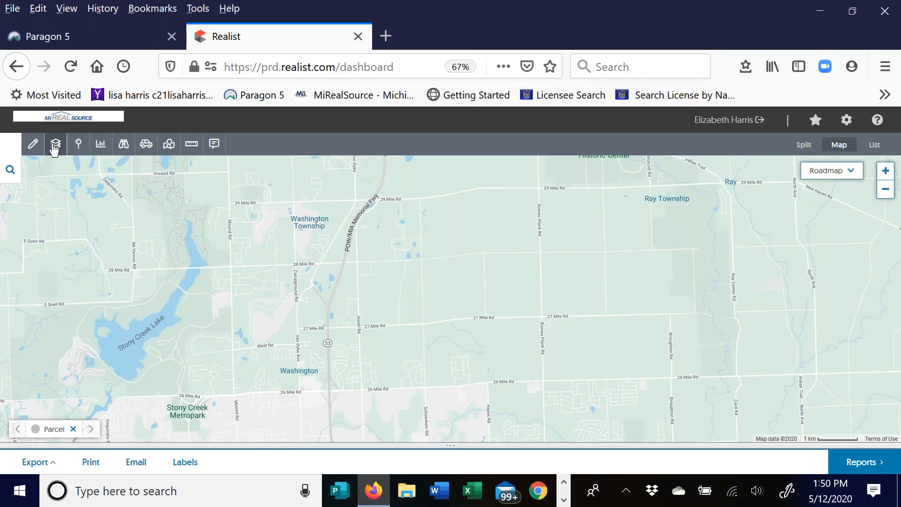
# - Expand the Distressed Properties categories in the Property & Sales layer options
pyautogui.click(79, 146)
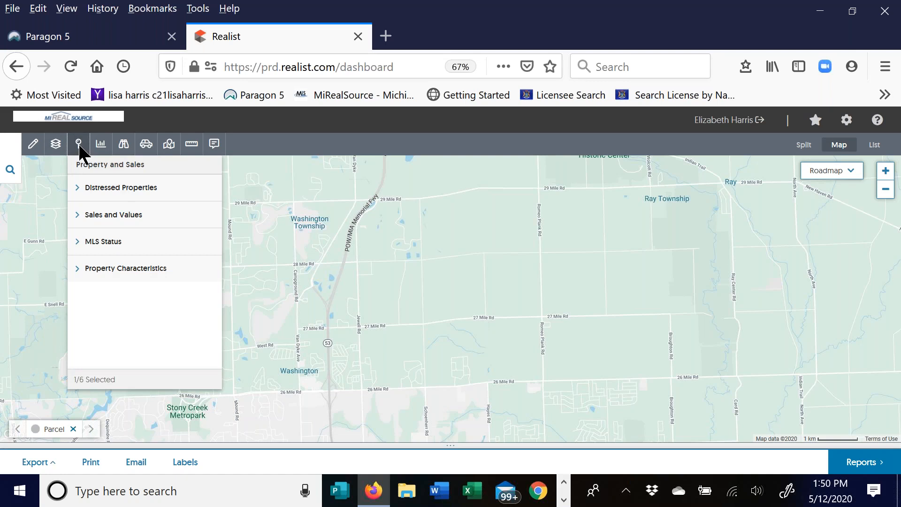
pyautogui.tripleClick(80, 189)
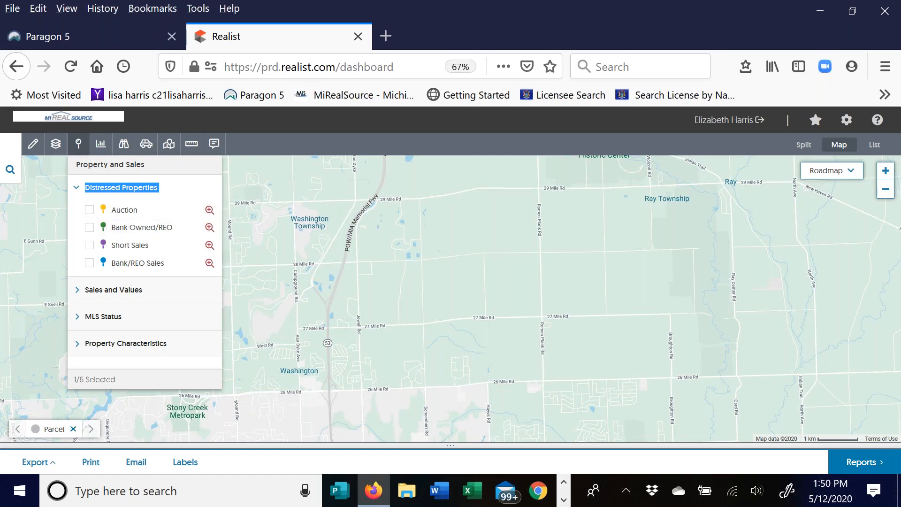
pyautogui.click(885, 172)
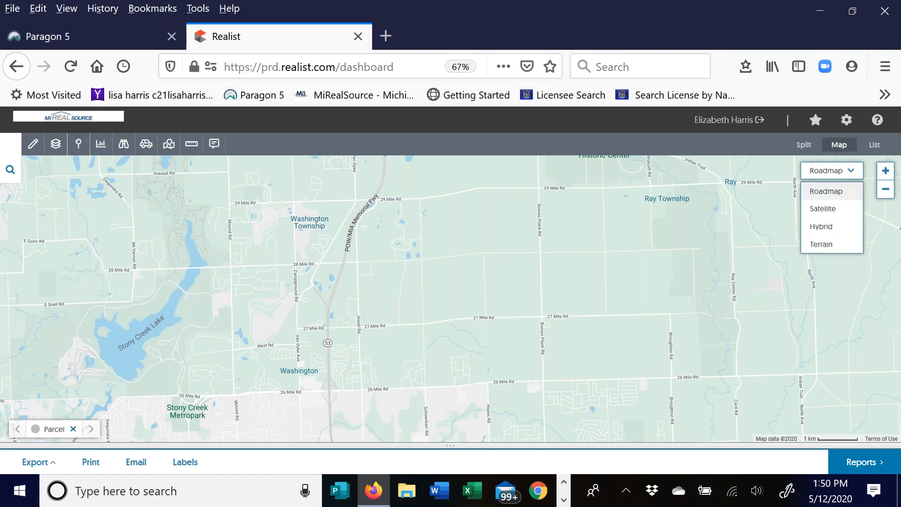
pyautogui.click(78, 144)
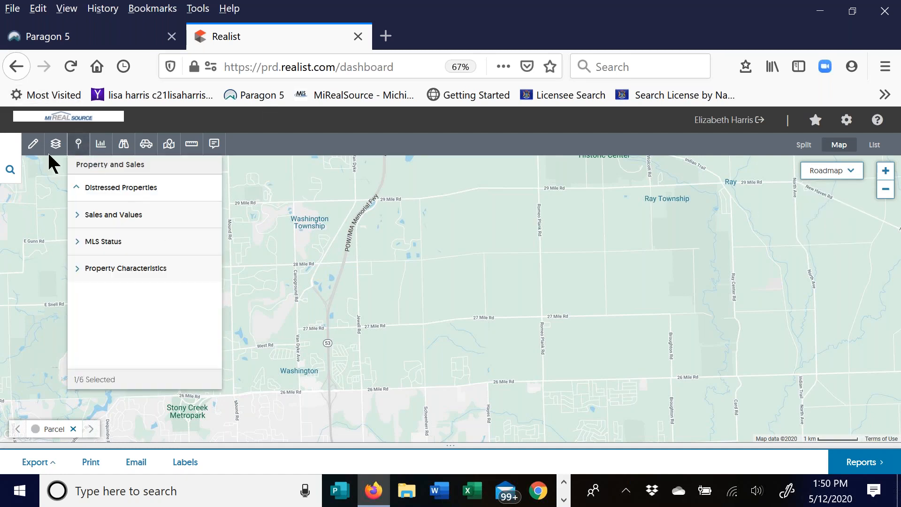
pyautogui.click(82, 190)
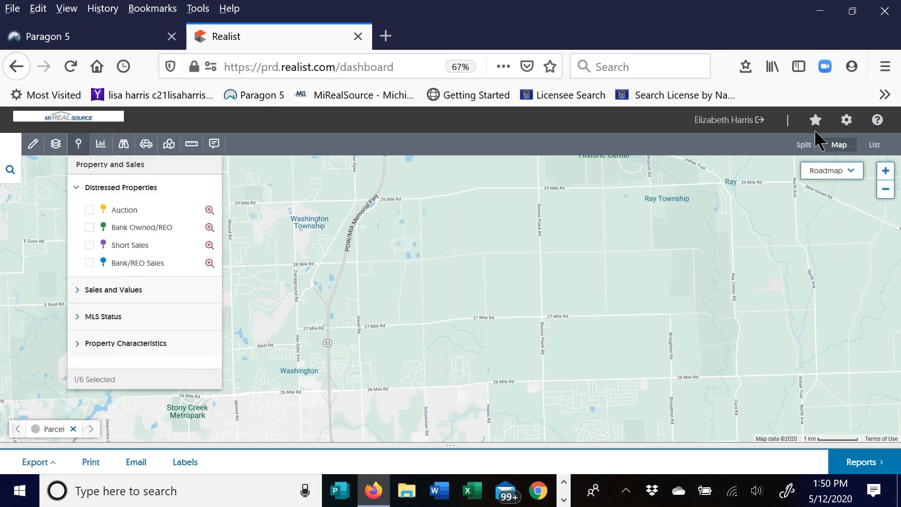
pyautogui.click(886, 172)
# - Zoom in two levels and pan north past Van Dyke Fwy and 28 Mile Rd to 29 Mile Rd
pyautogui.click(886, 172)
pyautogui.click(886, 172)
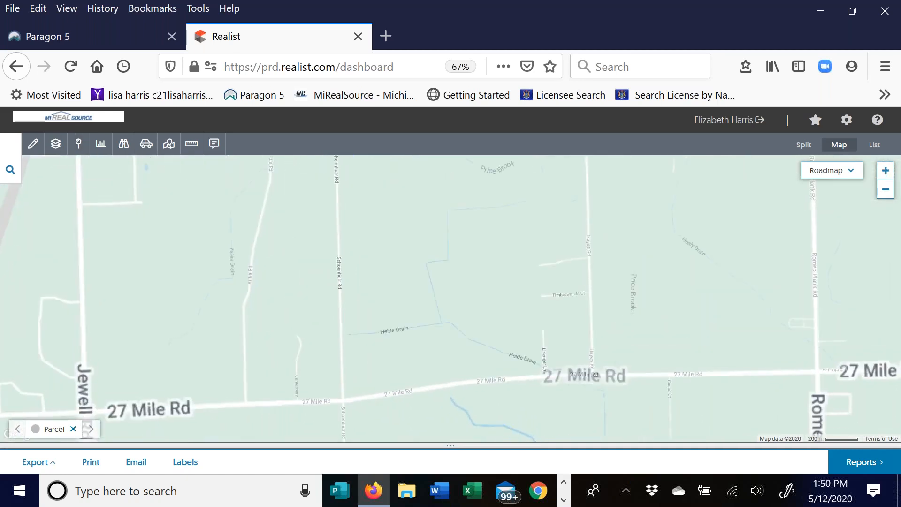
pyautogui.moveTo(300, 263); pyautogui.dragTo(654, 347)
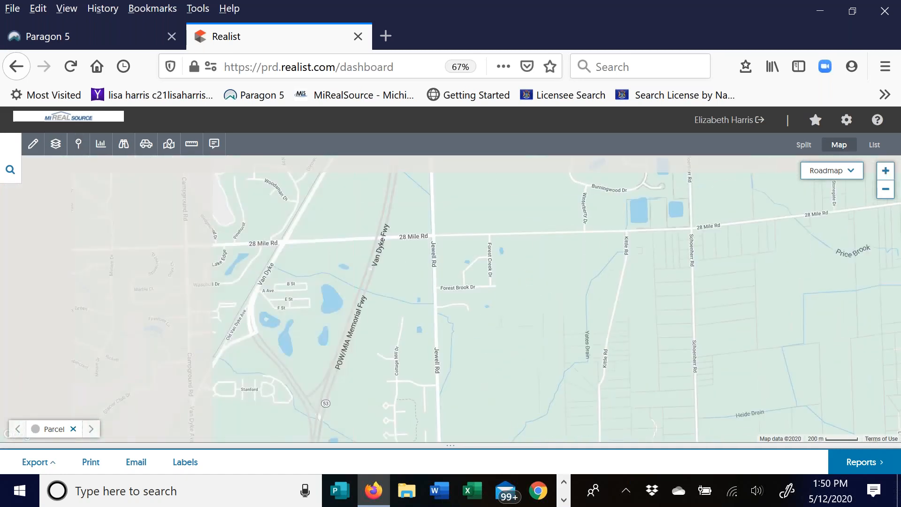
pyautogui.moveTo(451, 226); pyautogui.dragTo(463, 333)
pyautogui.moveTo(450, 244); pyautogui.dragTo(461, 332)
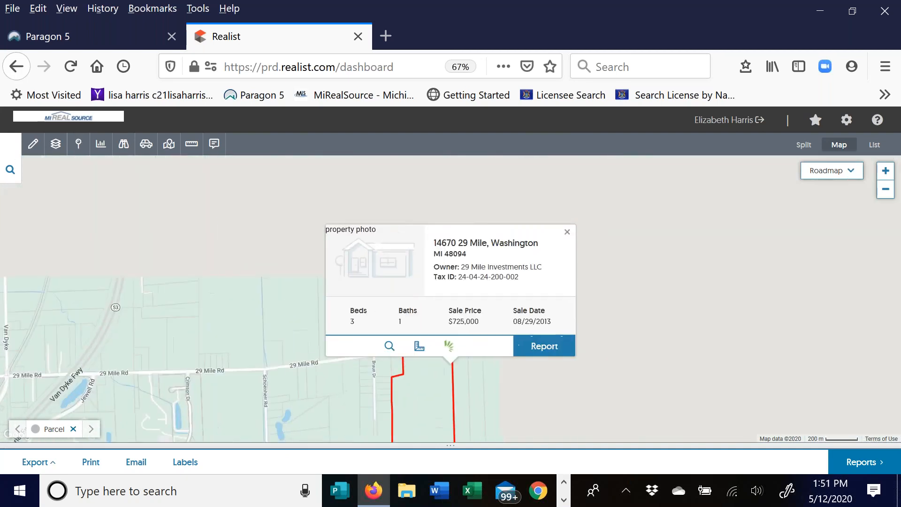
# - Turn on Auction, Bank Owned/REO, Short Sales and Bank/REO Sales pins, then close the property card
pyautogui.click(78, 147)
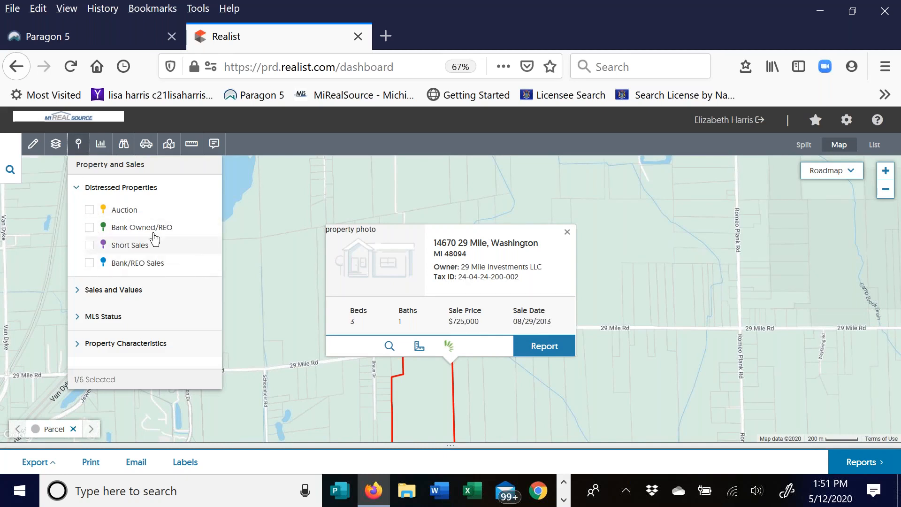
pyautogui.click(89, 209)
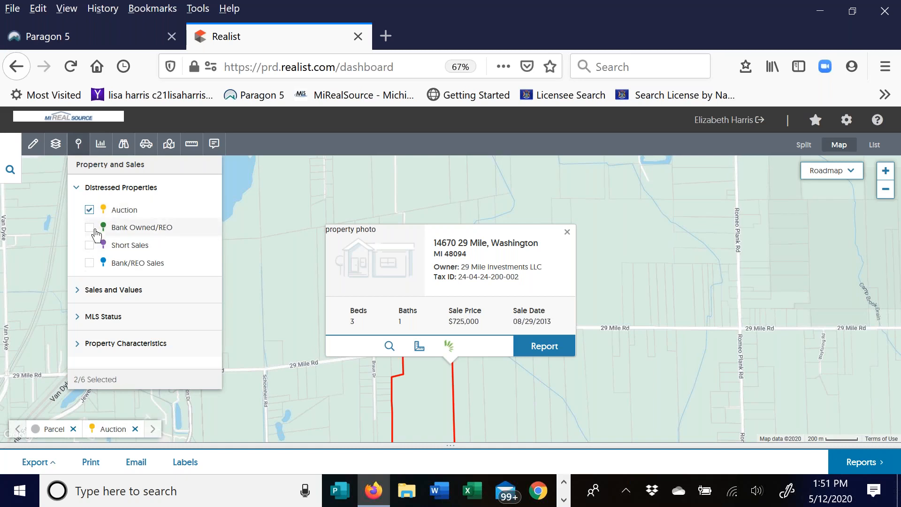
pyautogui.click(89, 227)
pyautogui.click(89, 245)
pyautogui.click(90, 263)
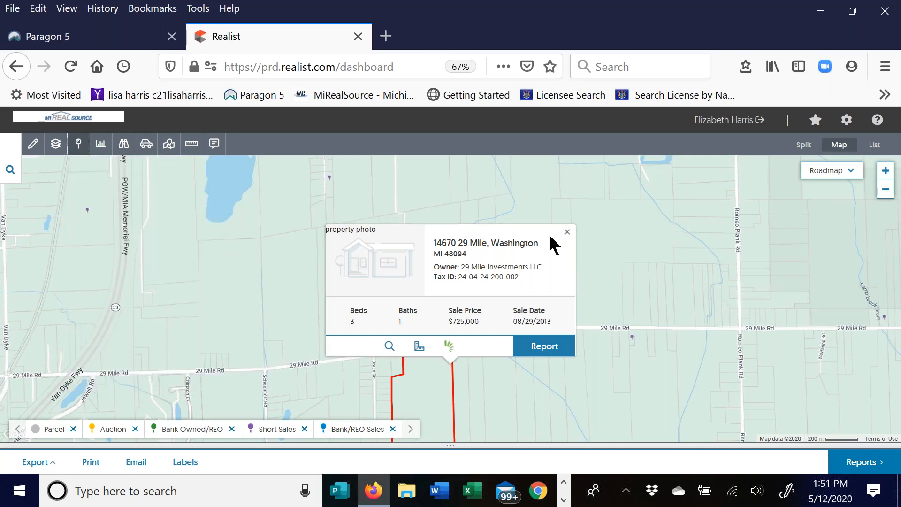
pyautogui.click(567, 232)
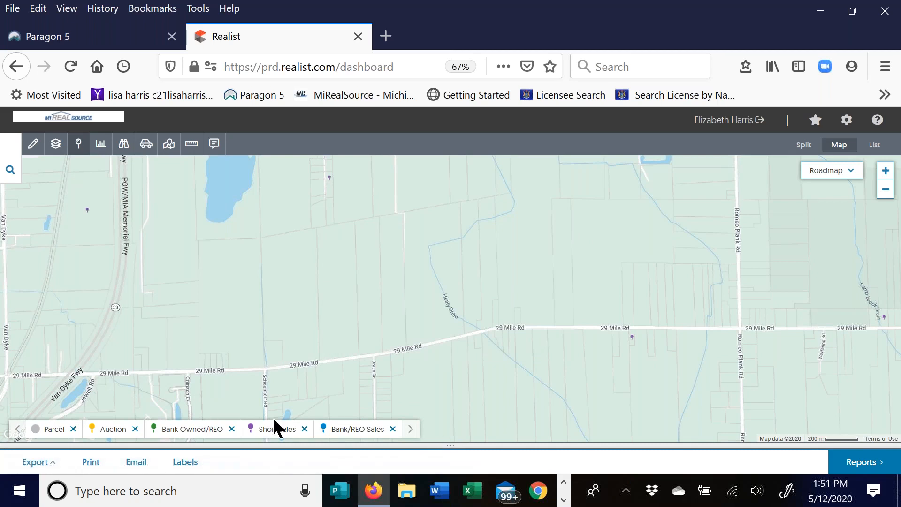
# - Pan north to the 30 Mile Rd area, zoom in one level, shift east, then zoom out three levels
pyautogui.moveTo(405, 306); pyautogui.dragTo(650, 441)
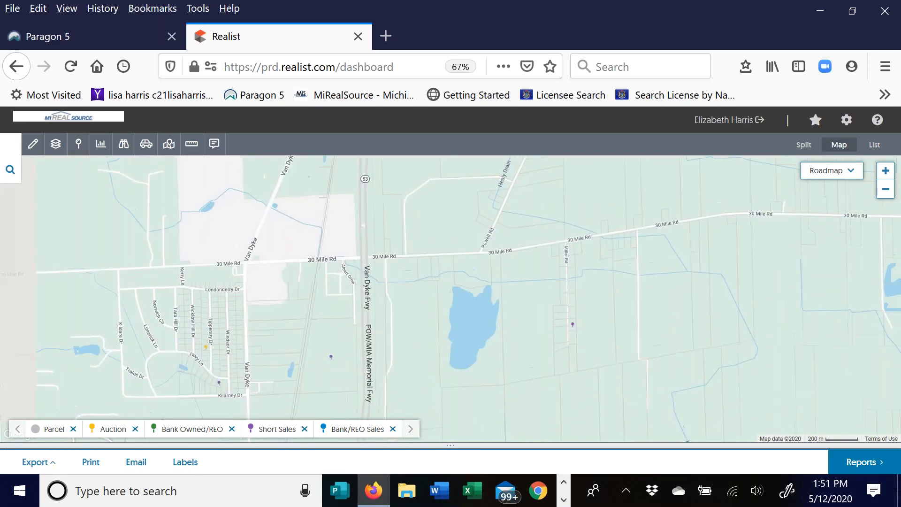
pyautogui.moveTo(624, 221); pyautogui.dragTo(517, 362)
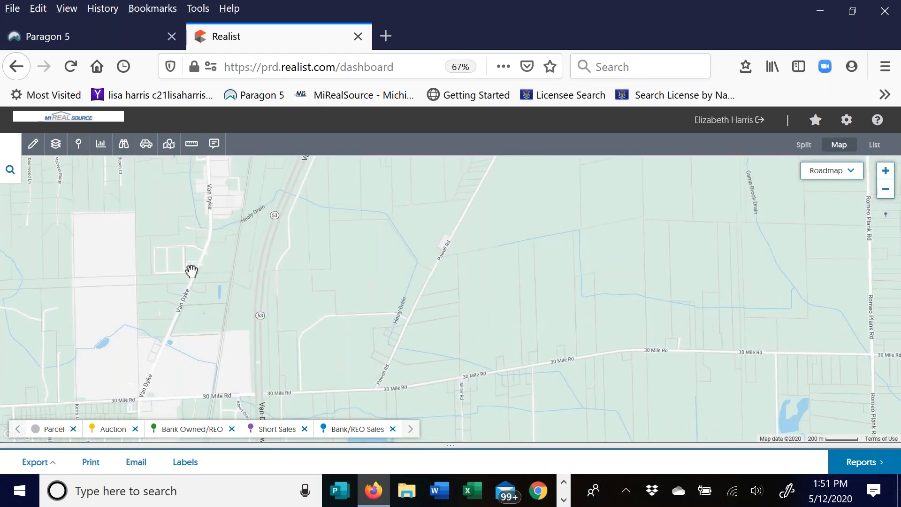
pyautogui.click(884, 173)
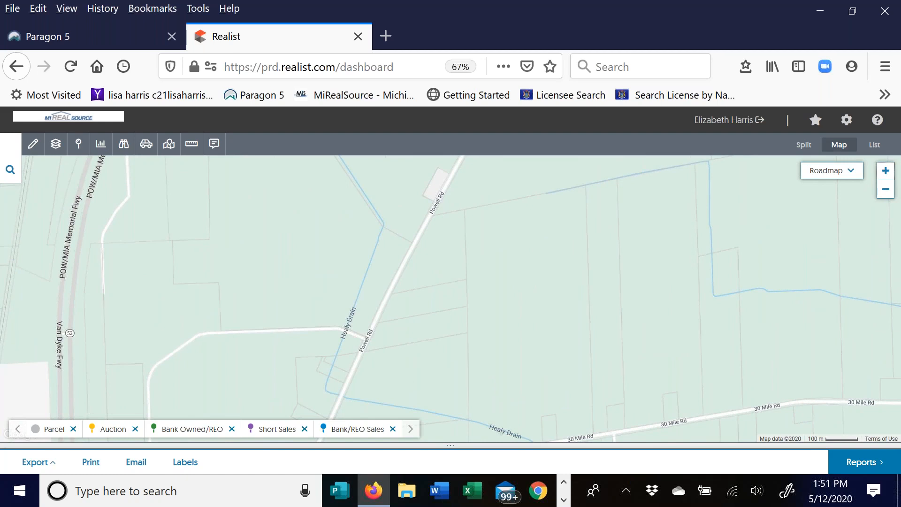
pyautogui.moveTo(474, 371); pyautogui.dragTo(410, 229)
pyautogui.moveTo(563, 300); pyautogui.dragTo(358, 255)
pyautogui.moveTo(540, 291); pyautogui.dragTo(391, 257)
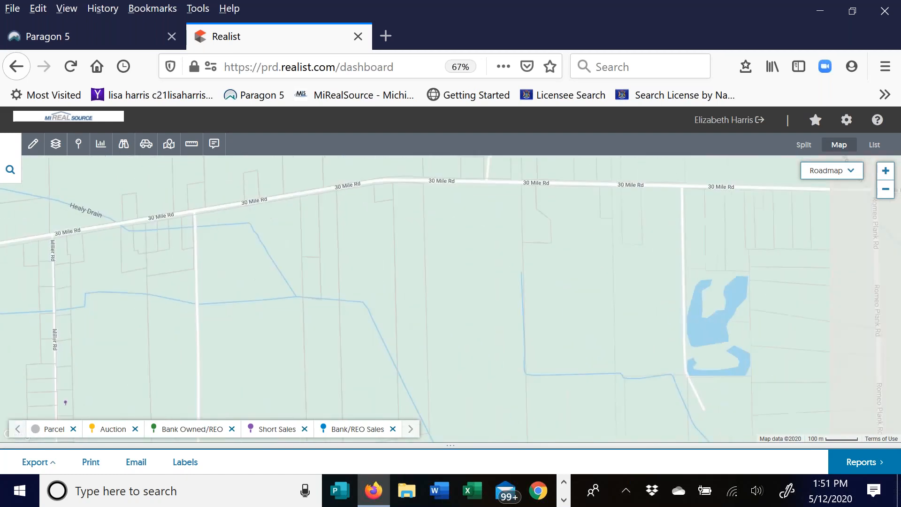
pyautogui.click(887, 192)
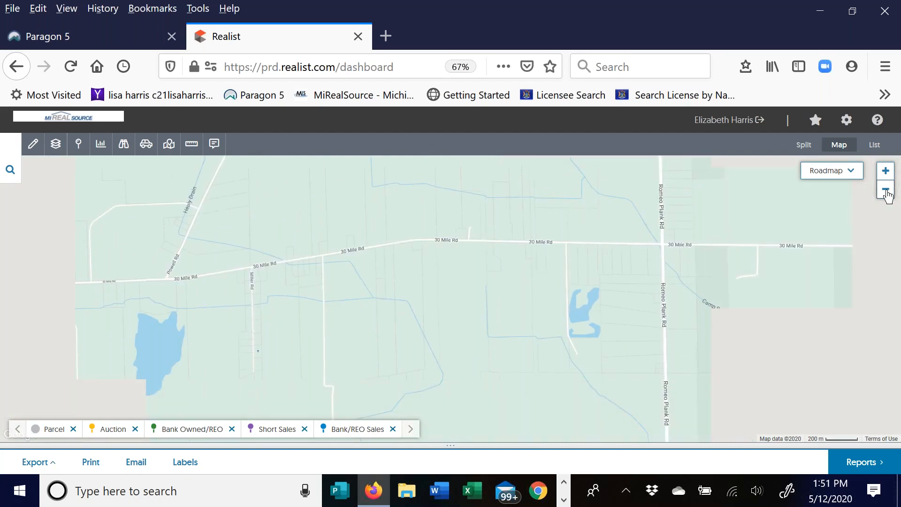
pyautogui.click(886, 193)
pyautogui.click(886, 193)
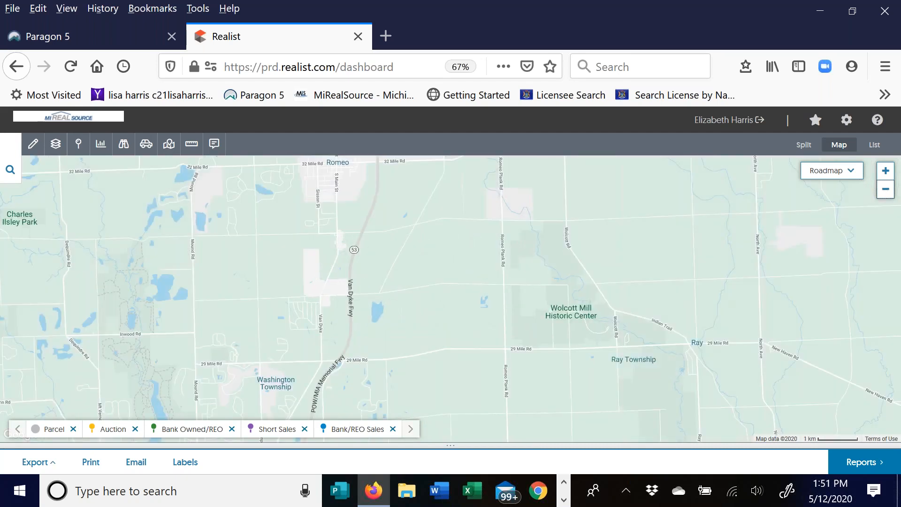
# - Recentre on Washington Township and open the Jewell Rd pin's card: 3 beds, 1 bath, $152,000
pyautogui.moveTo(451, 328); pyautogui.dragTo(544, 232)
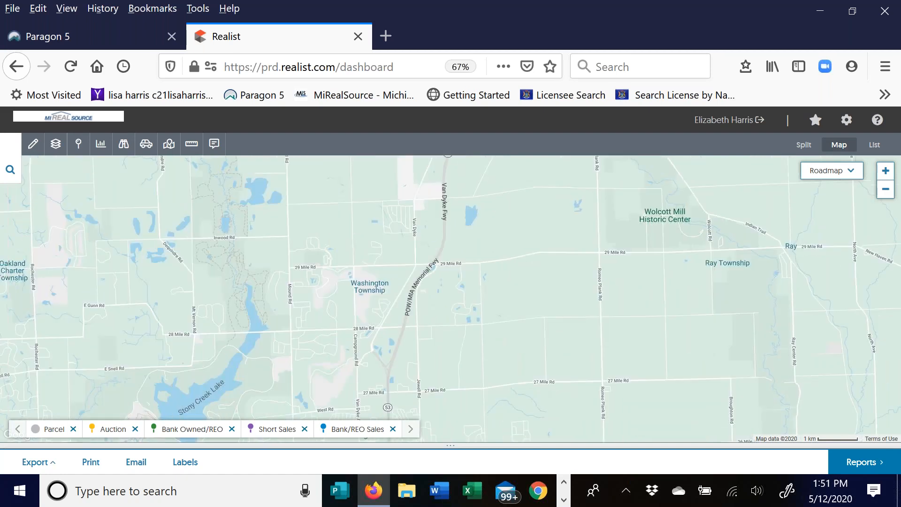
pyautogui.click(886, 172)
pyautogui.scroll(4, 266, 241)
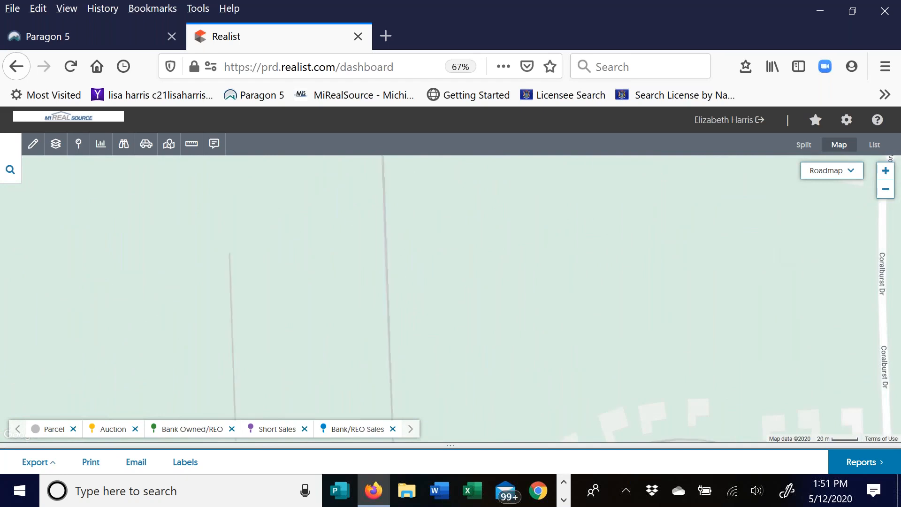
pyautogui.click(886, 190)
pyautogui.click(886, 190)
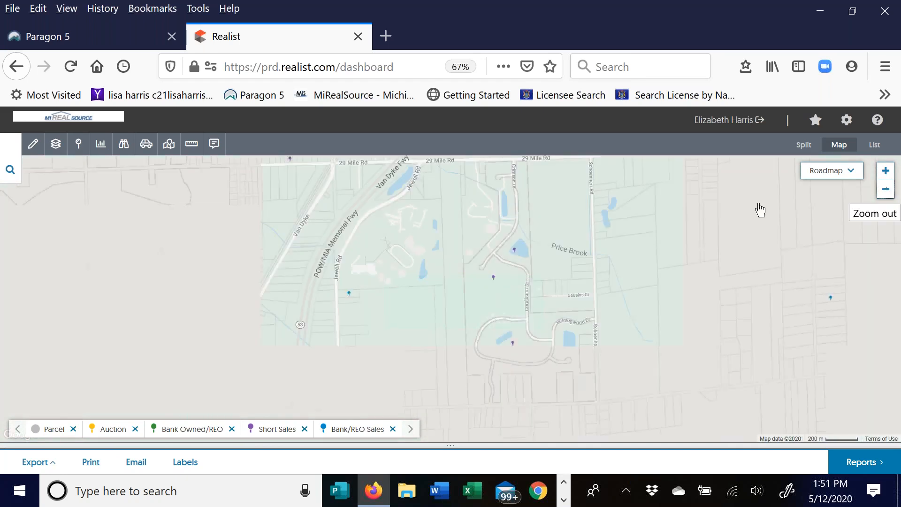
pyautogui.click(886, 171)
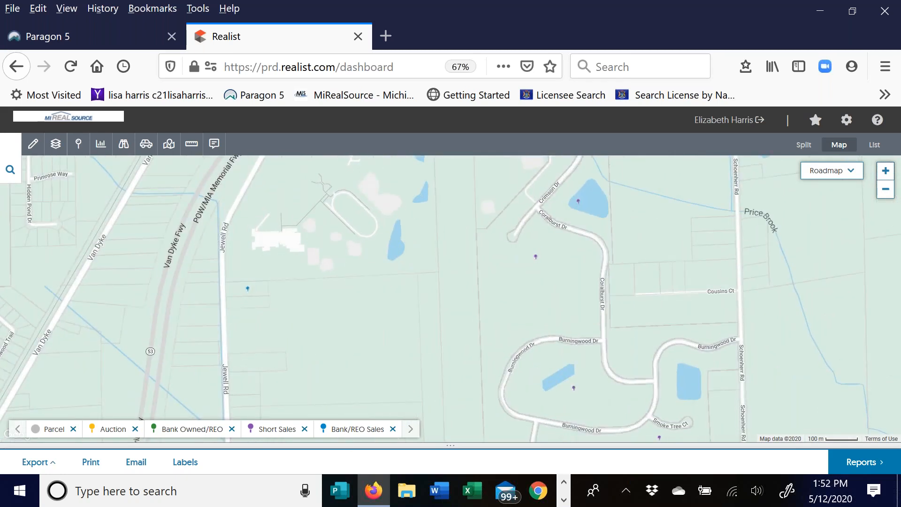
pyautogui.click(247, 288)
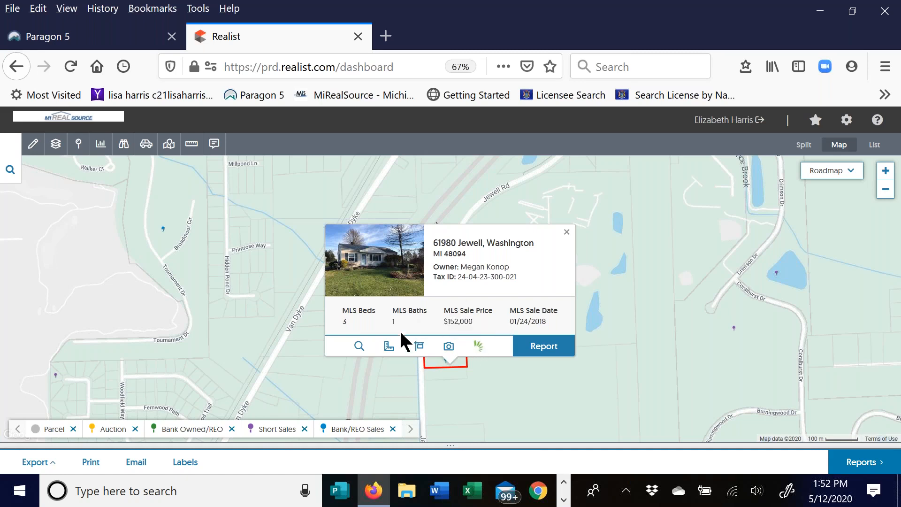
# - Close the Jewell Rd card, hide all four Distressed Properties pin layers and collapse that group
pyautogui.click(565, 231)
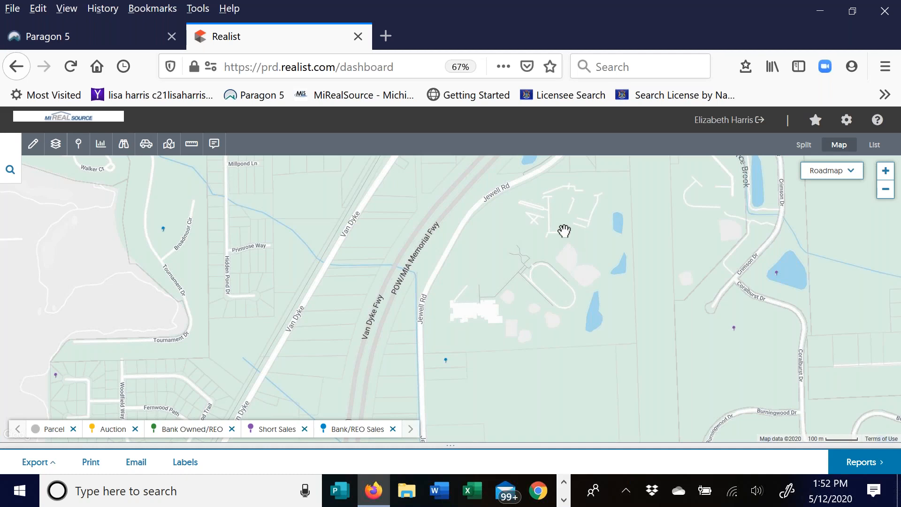
pyautogui.click(79, 145)
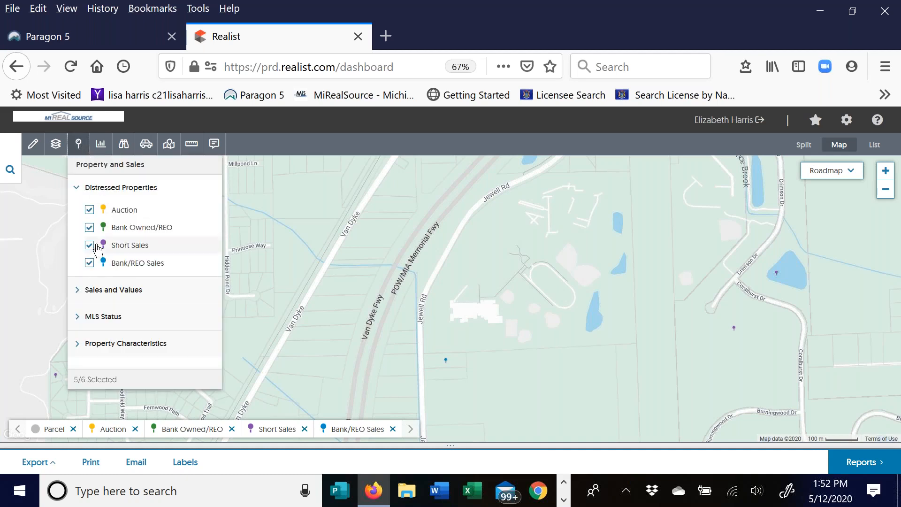
pyautogui.click(90, 262)
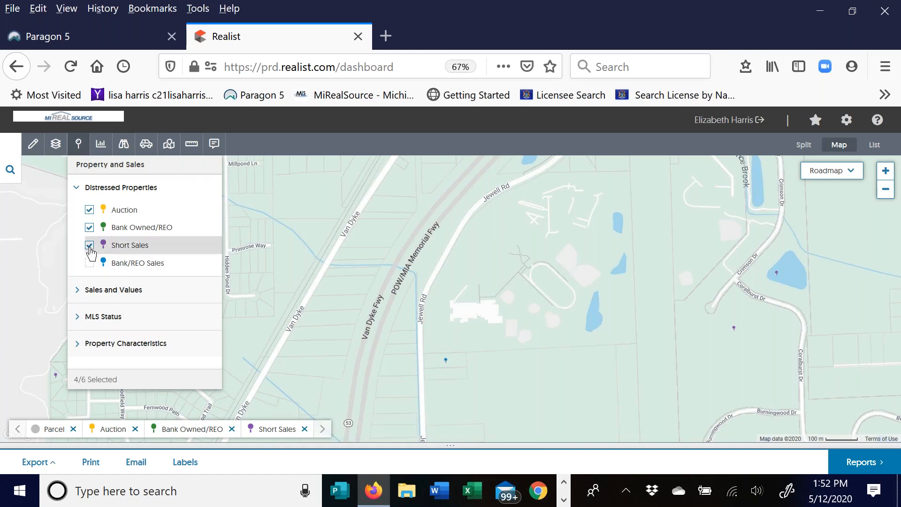
pyautogui.click(89, 245)
pyautogui.click(89, 228)
pyautogui.click(89, 210)
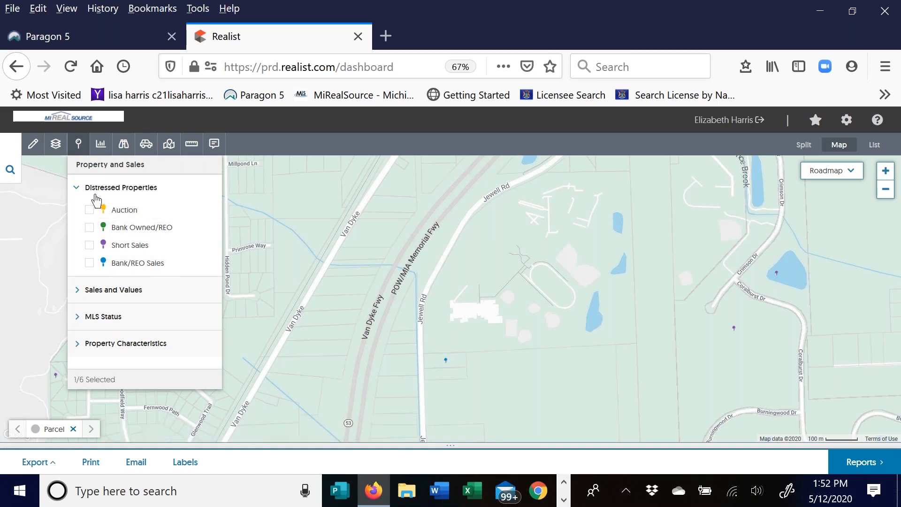
pyautogui.click(77, 192)
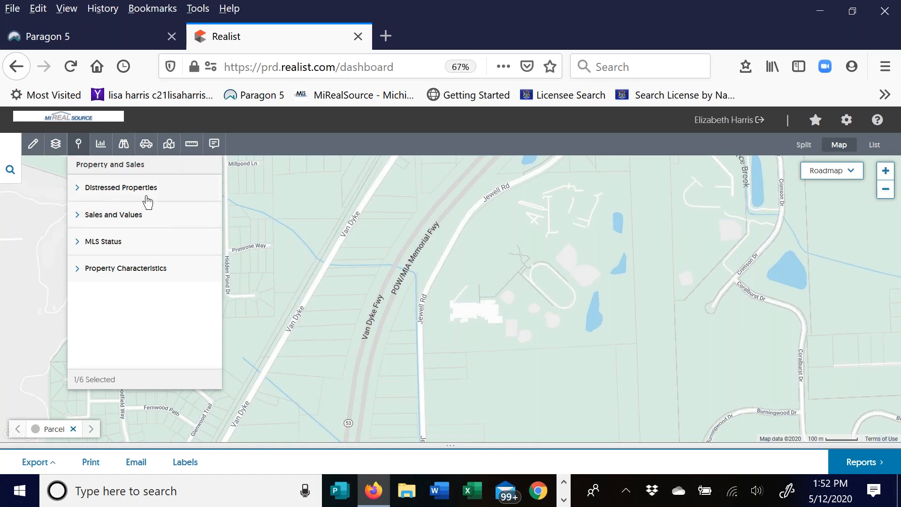
# - Turn on Tax Sales pins with the 3-month range and collapse Sales and Values
pyautogui.click(83, 218)
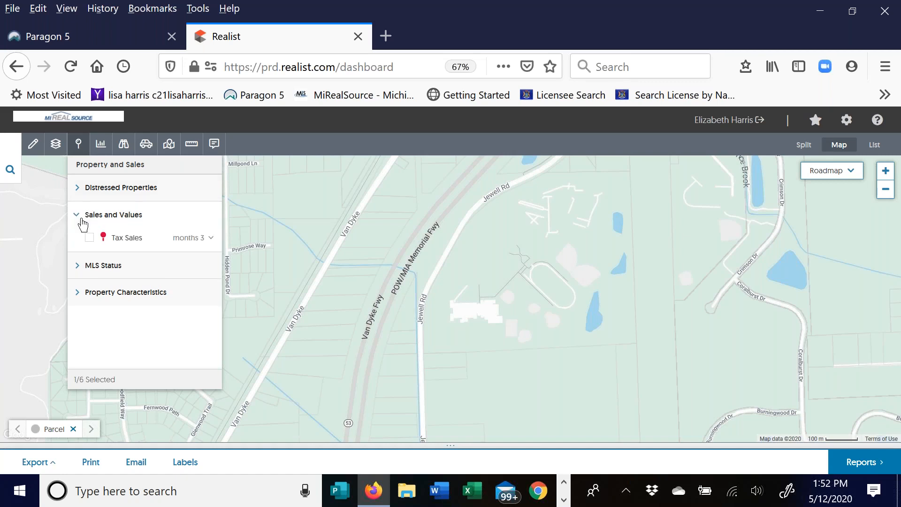
pyautogui.click(92, 239)
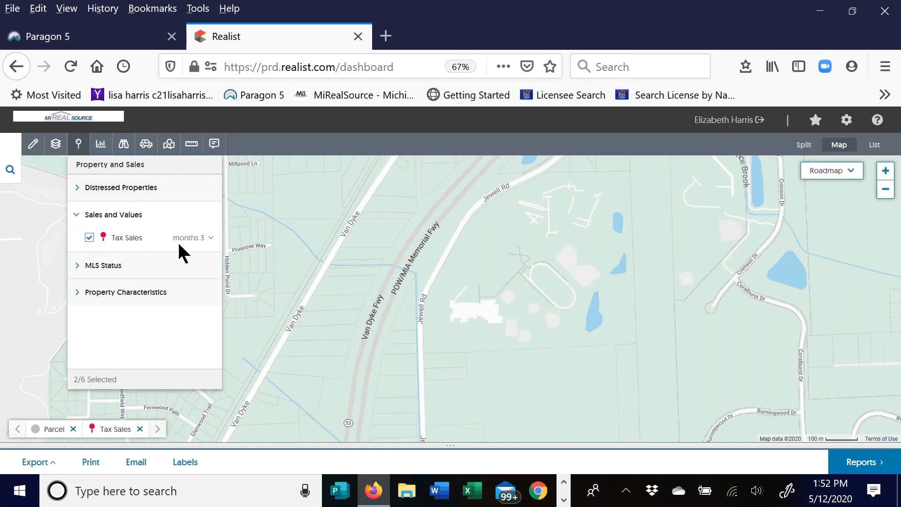
pyautogui.click(203, 237)
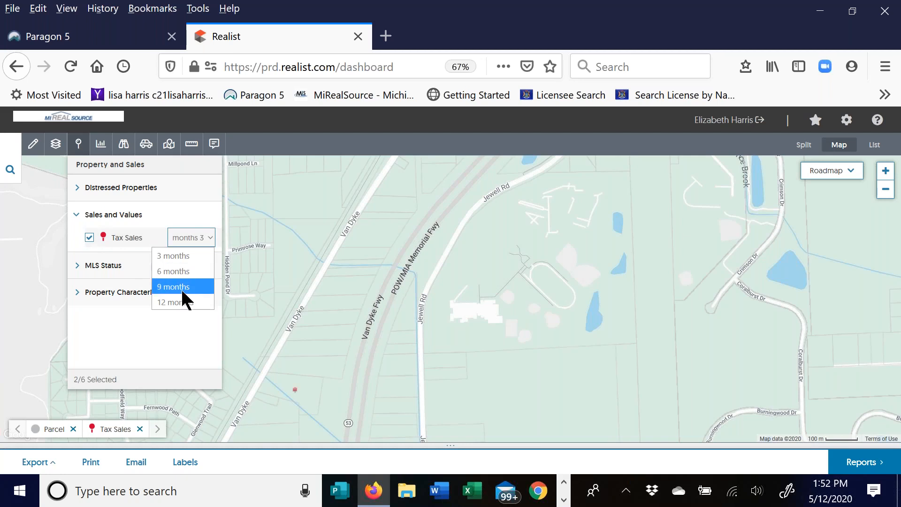
pyautogui.click(194, 256)
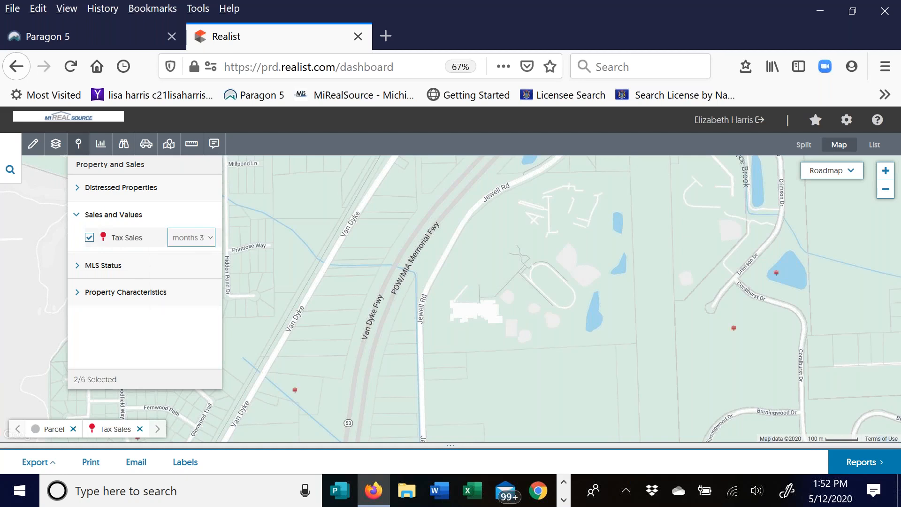
pyautogui.click(112, 215)
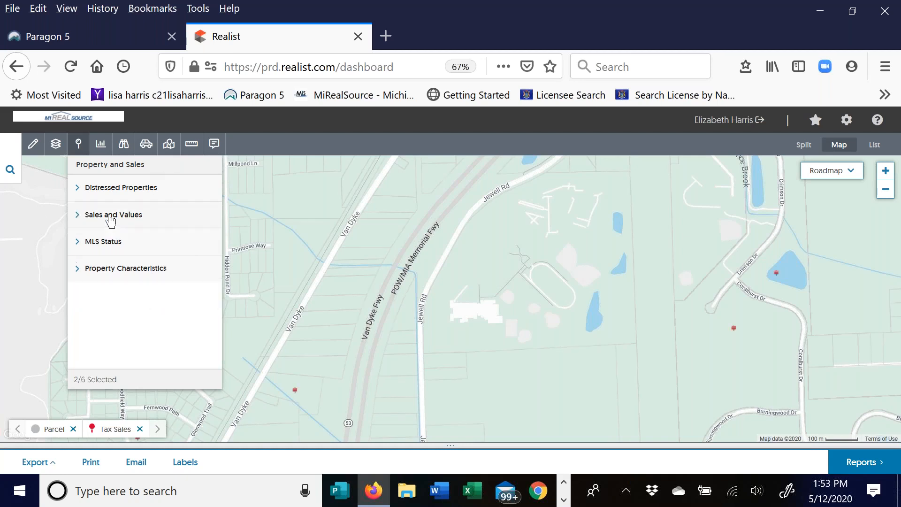
pyautogui.click(293, 389)
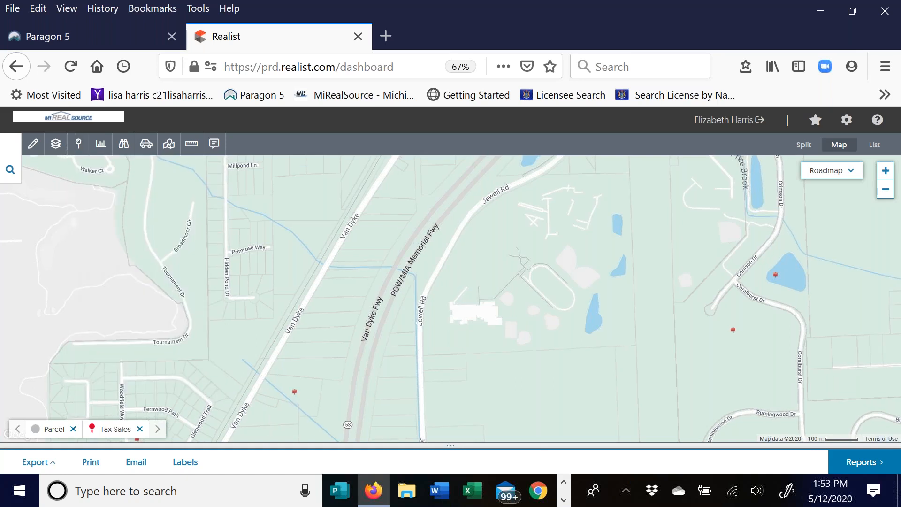
# - Open tax-sale pin cards near Van Dyke and Fernwood, ending on a Woodfield Way home at $289,000
pyautogui.click(294, 392)
pyautogui.click(310, 395)
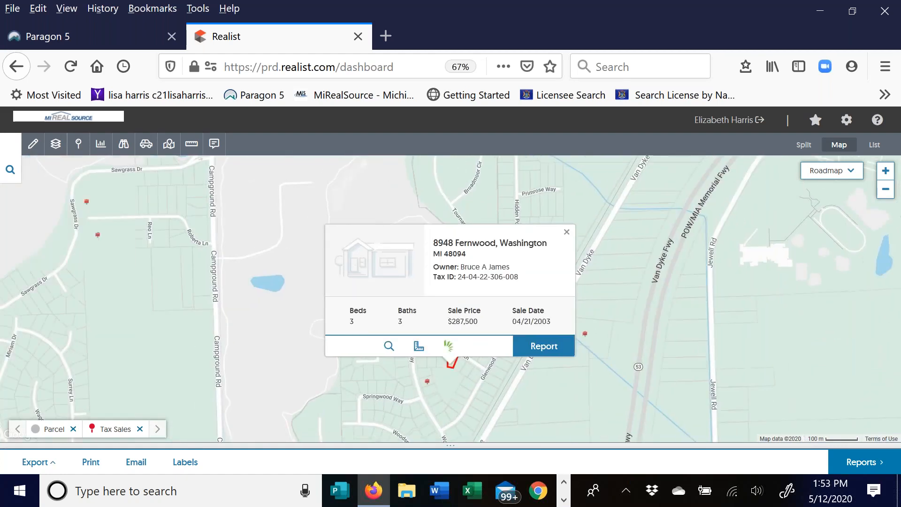
pyautogui.click(566, 232)
pyautogui.click(427, 382)
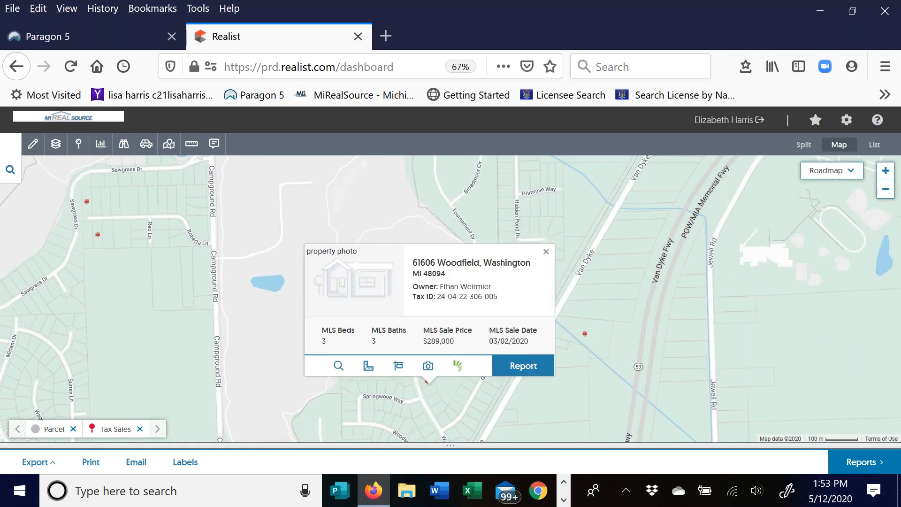
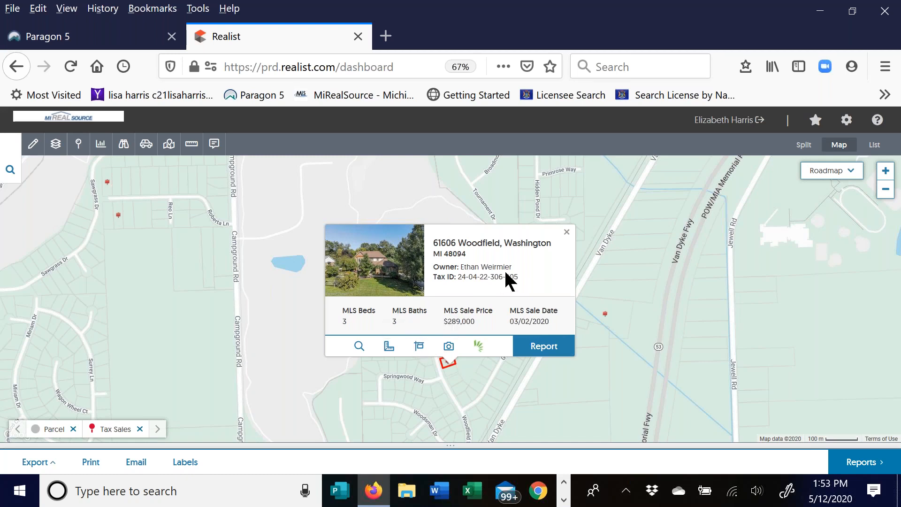
pyautogui.click(567, 234)
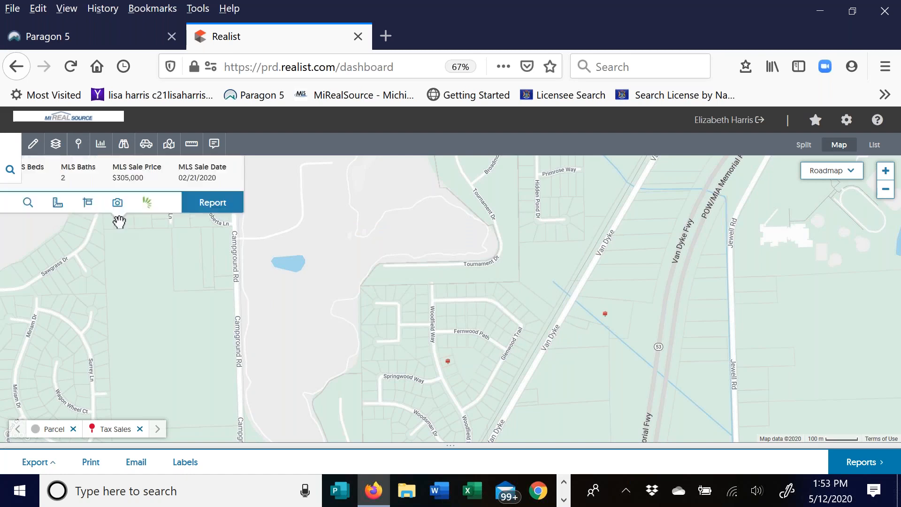
pyautogui.click(118, 216)
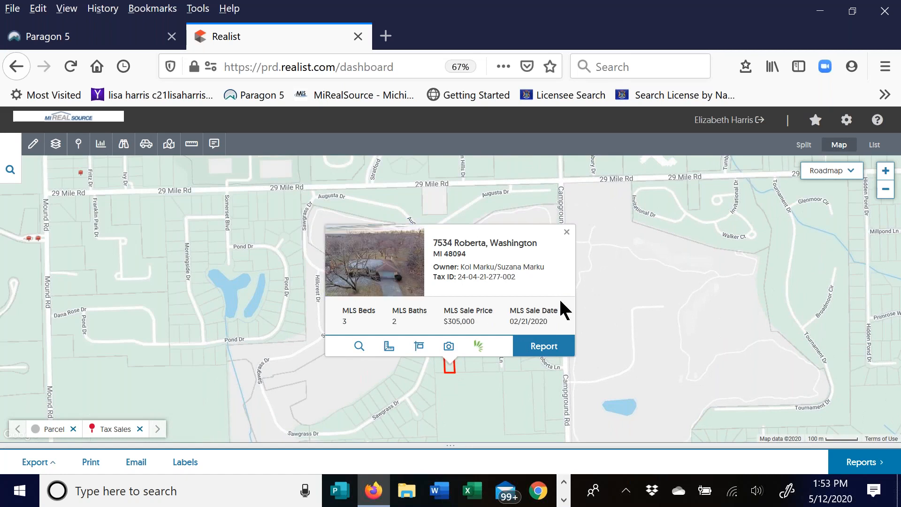
pyautogui.click(567, 232)
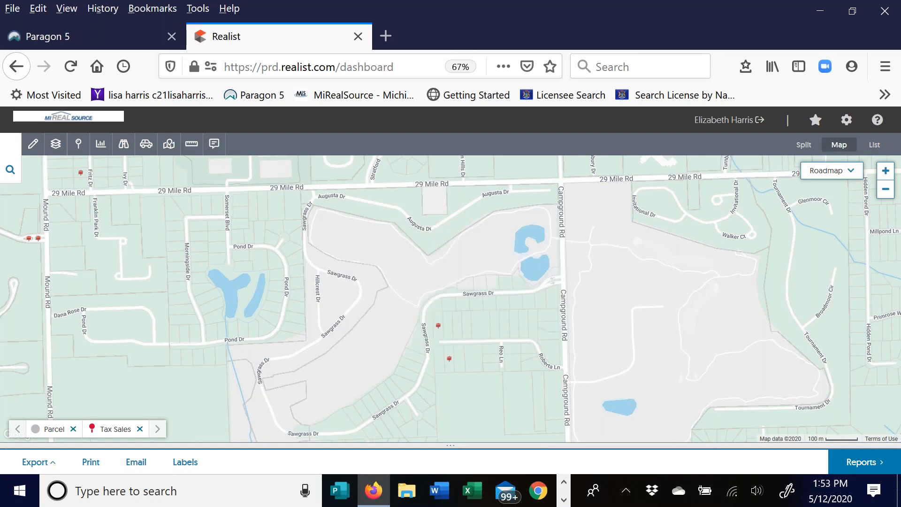
# - Replace the Tax Sales pins with MLS Expired listings limited to the last 3 months
pyautogui.click(78, 144)
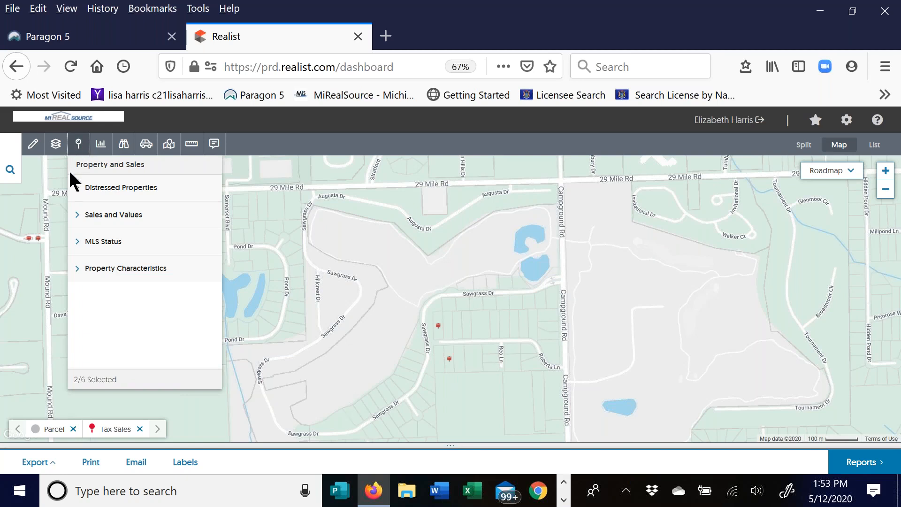
pyautogui.click(79, 215)
pyautogui.click(89, 238)
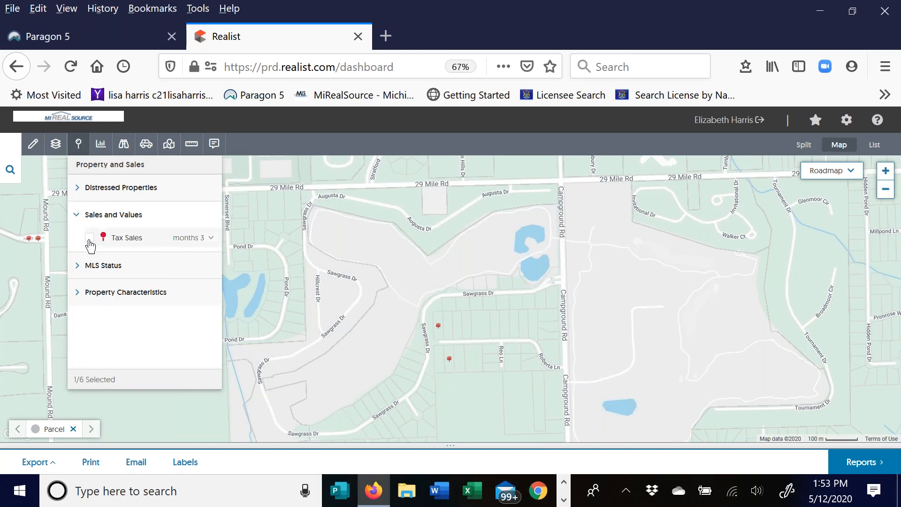
pyautogui.click(78, 217)
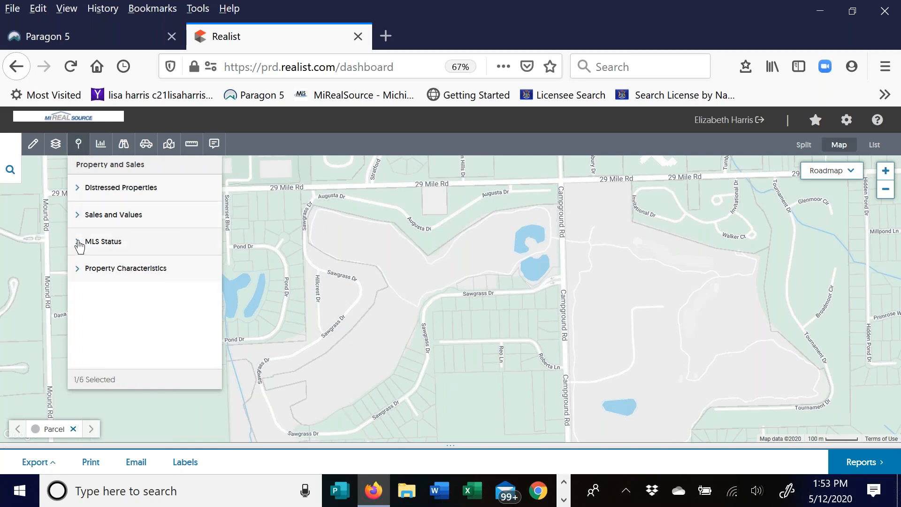
pyautogui.click(77, 243)
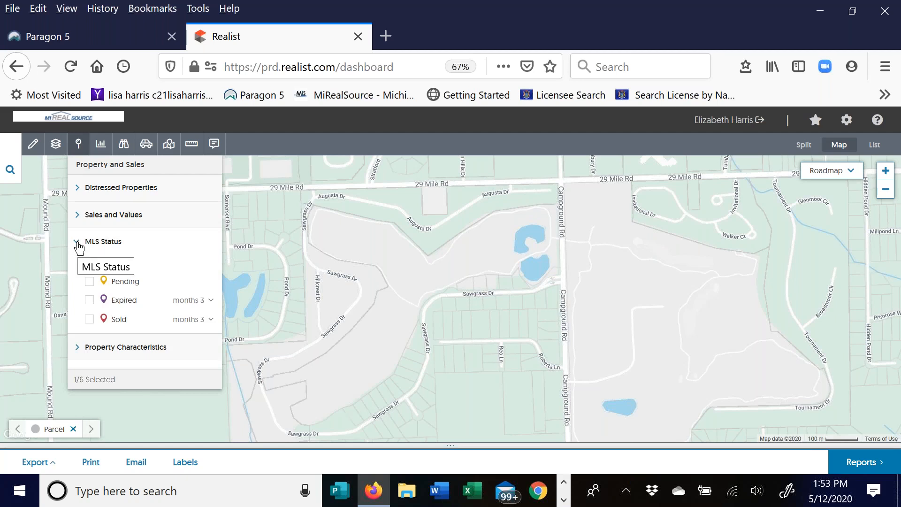
pyautogui.click(89, 303)
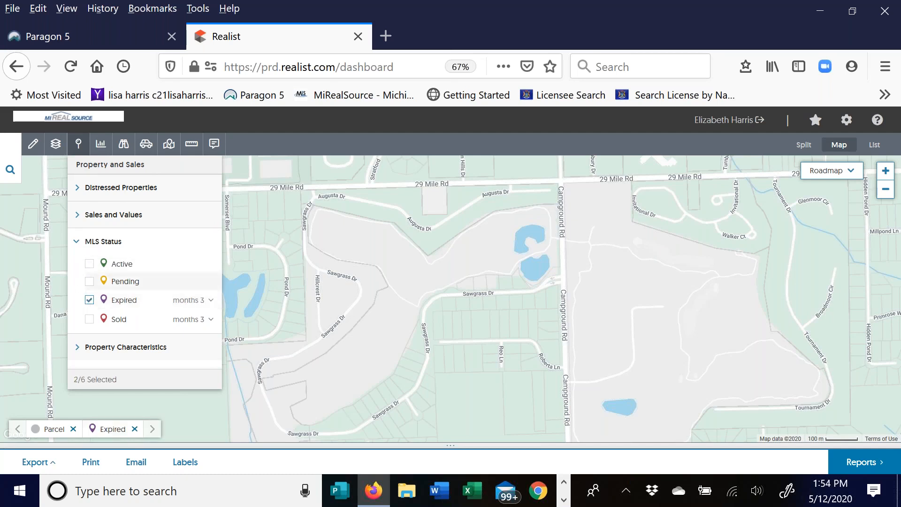
pyautogui.click(183, 303)
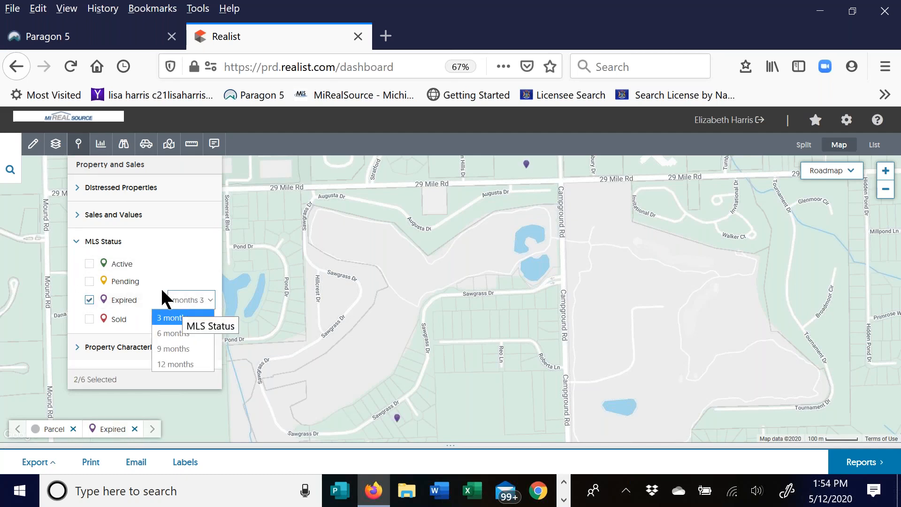
pyautogui.click(167, 316)
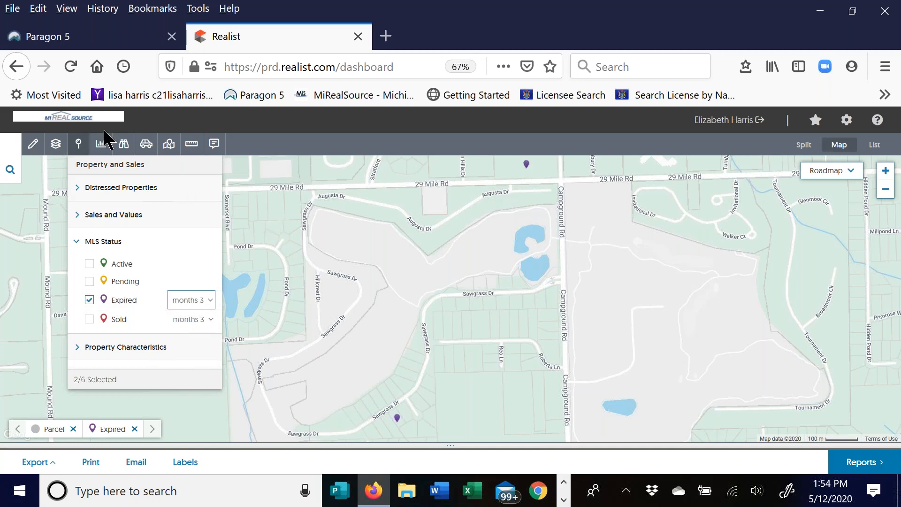
pyautogui.click(78, 145)
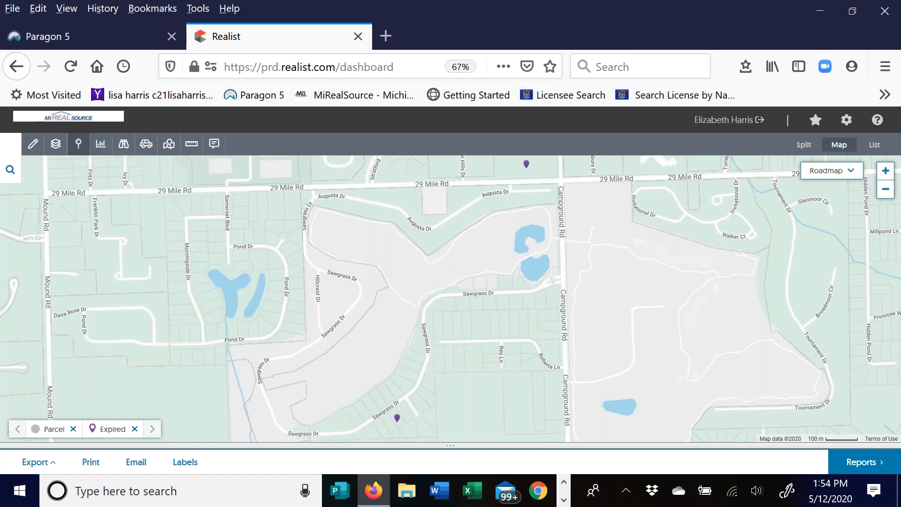
pyautogui.moveTo(445, 368); pyautogui.dragTo(458, 302)
pyautogui.moveTo(414, 353); pyautogui.dragTo(414, 346)
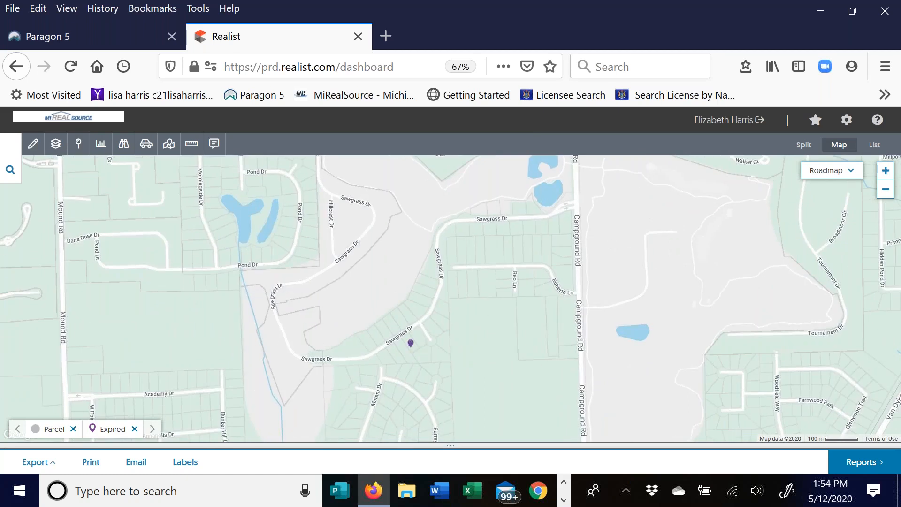
pyautogui.click(887, 171)
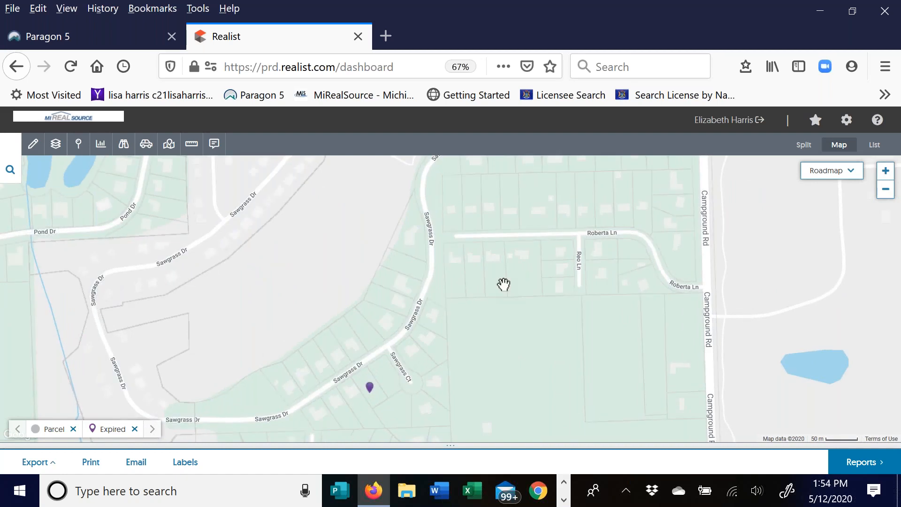
pyautogui.click(370, 387)
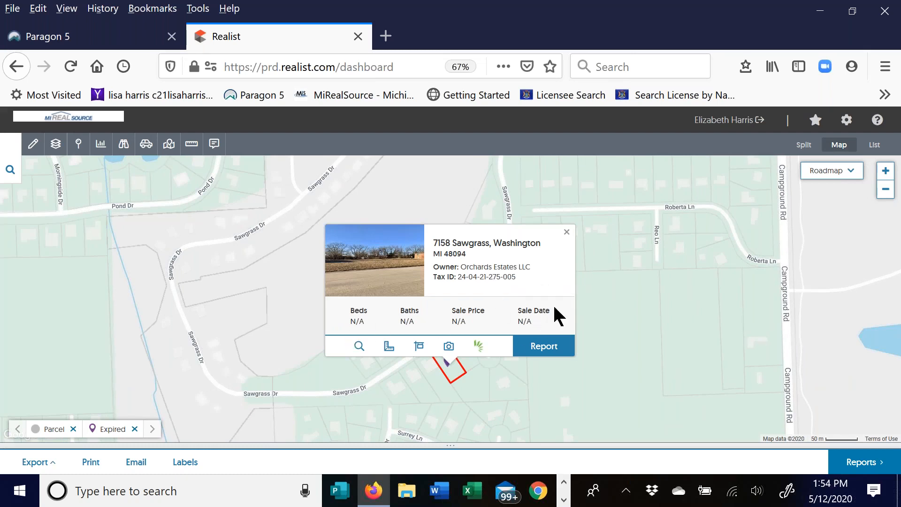
pyautogui.click(419, 348)
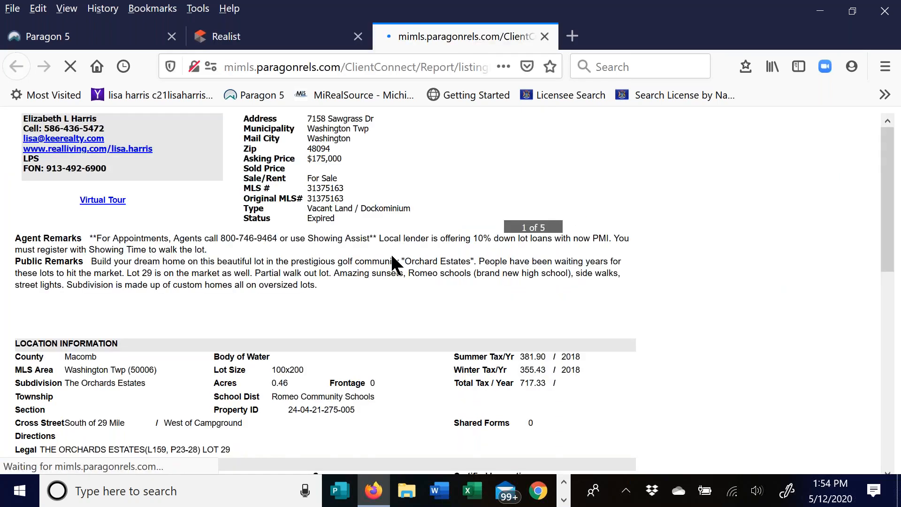
# - Review the Paragon report for the $175,000 vacant lot, then close that tab
pyautogui.scroll(-10, 353, 309)
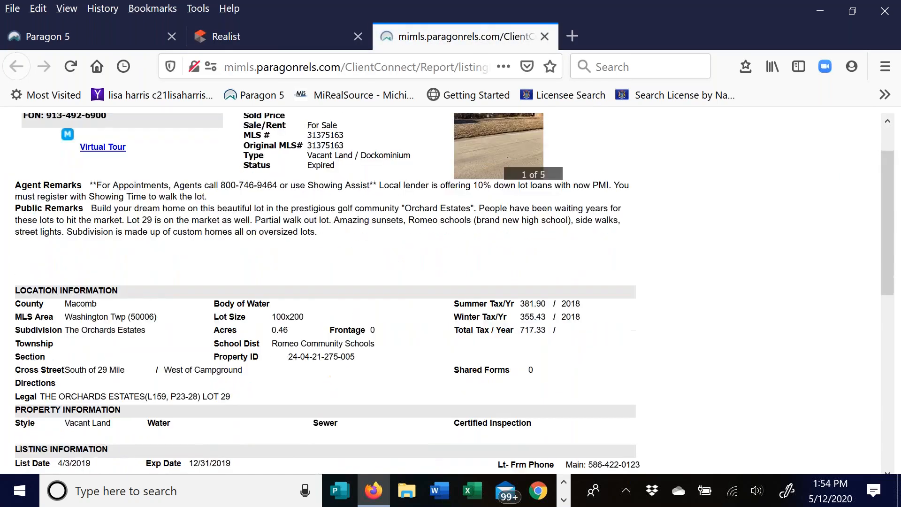
pyautogui.scroll(10, 377, 309)
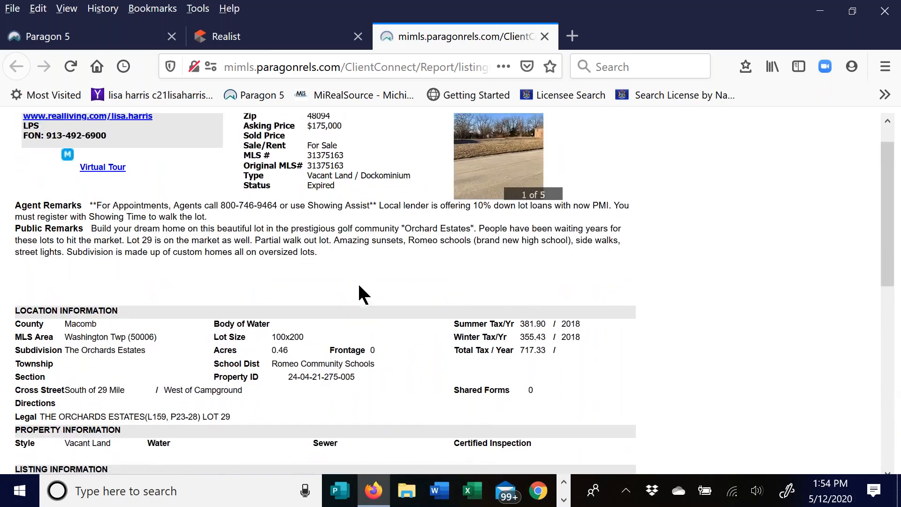
pyautogui.scroll(-3, 358, 283)
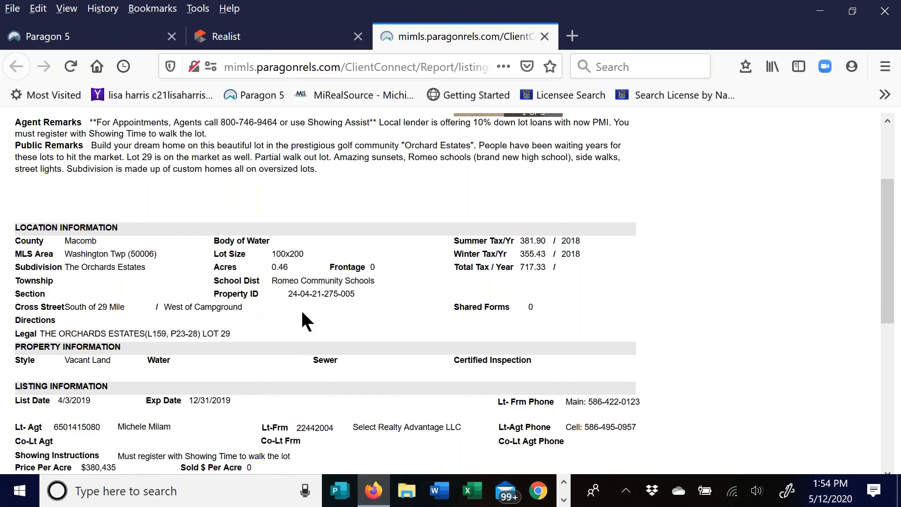
pyautogui.click(544, 36)
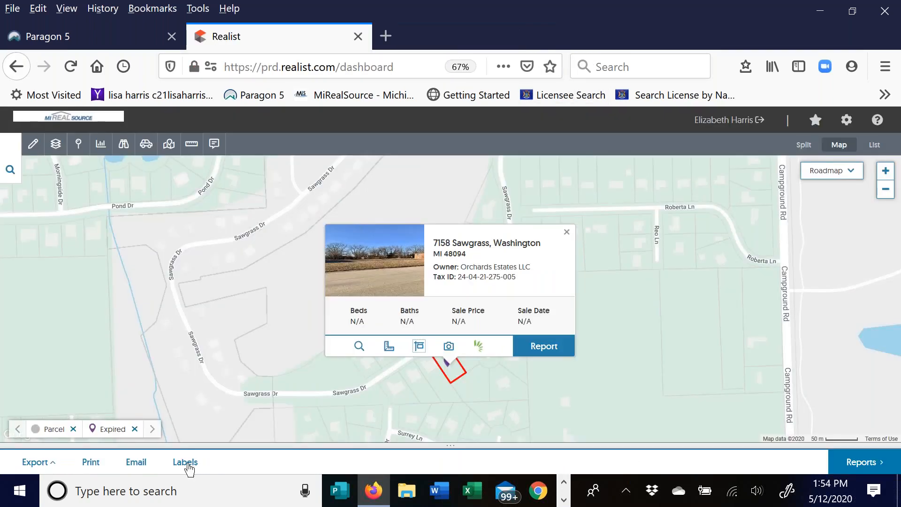
pyautogui.click(567, 233)
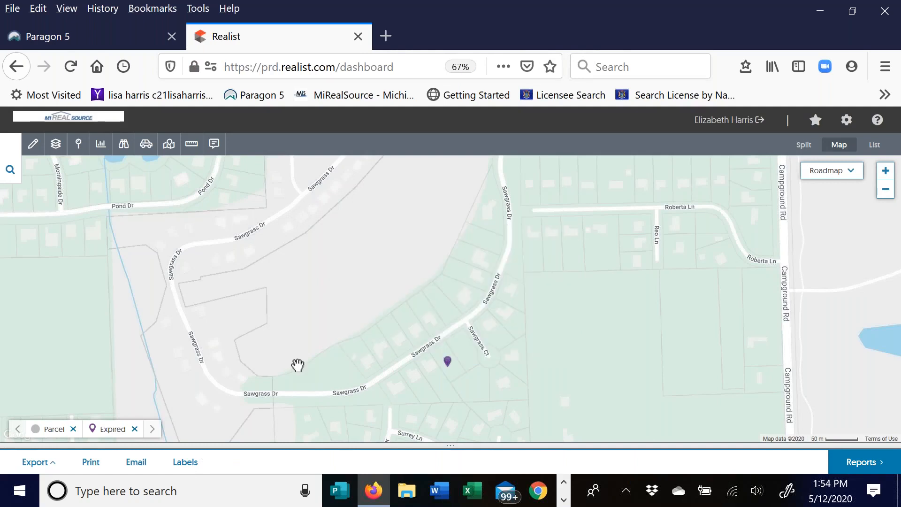
pyautogui.click(78, 145)
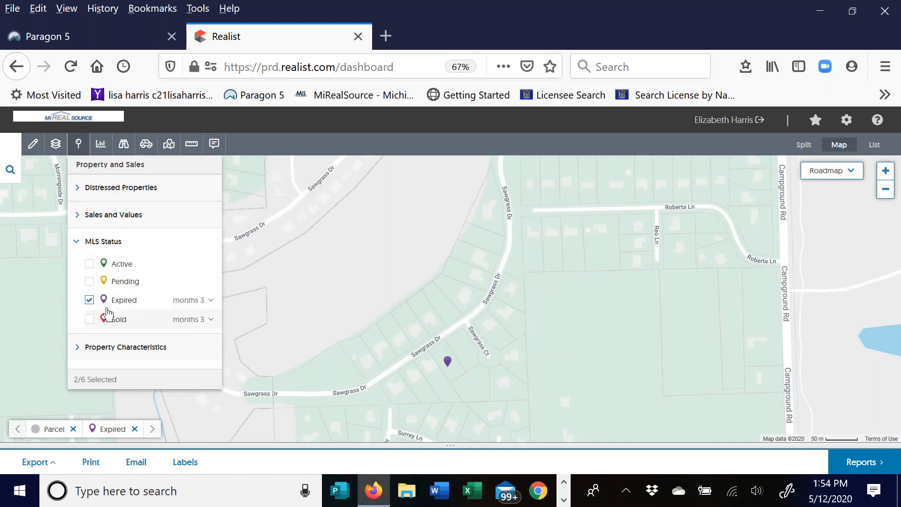
pyautogui.click(90, 300)
pyautogui.click(89, 319)
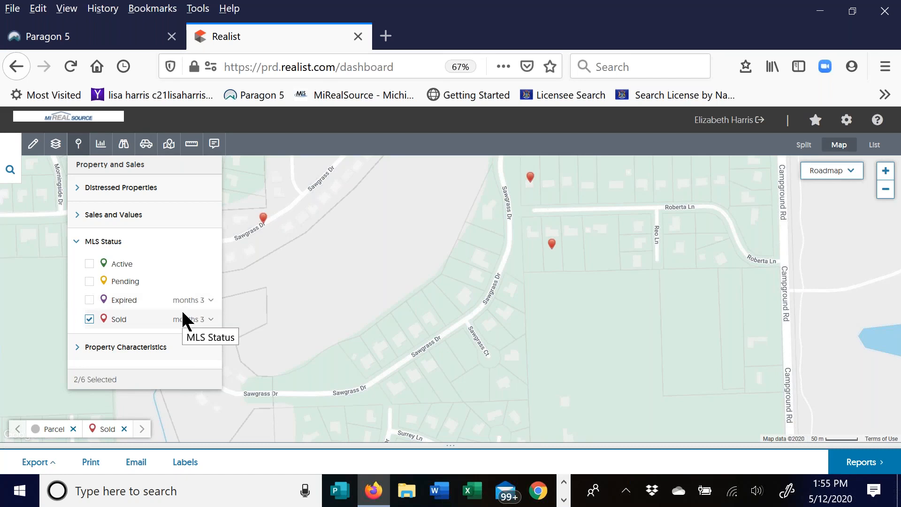
pyautogui.click(80, 245)
pyautogui.click(81, 243)
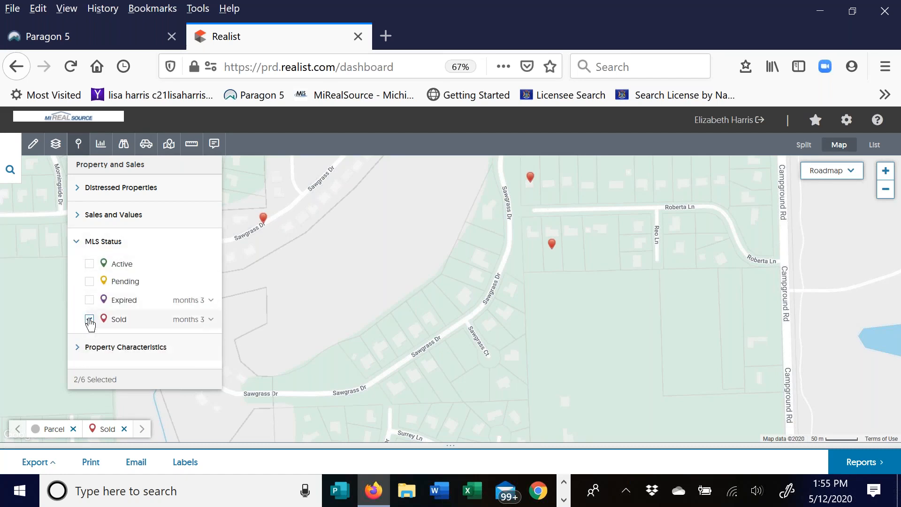
pyautogui.click(90, 319)
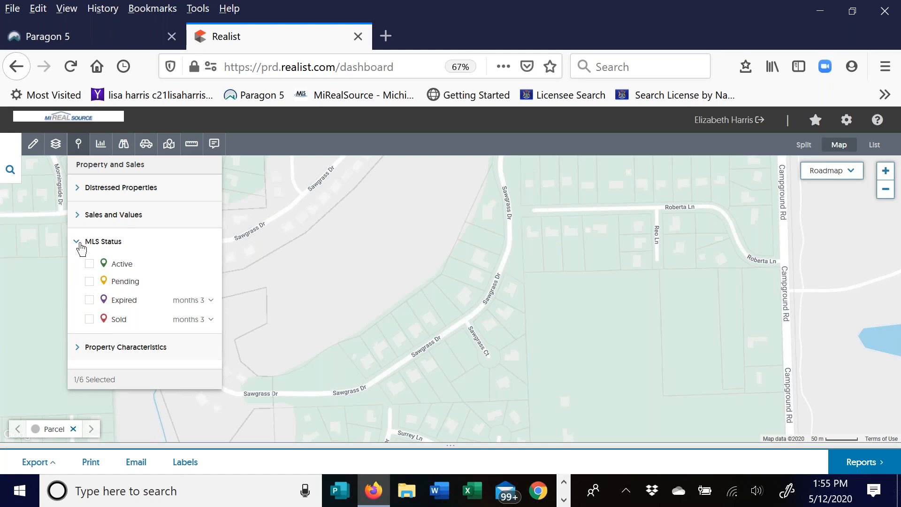
pyautogui.click(80, 244)
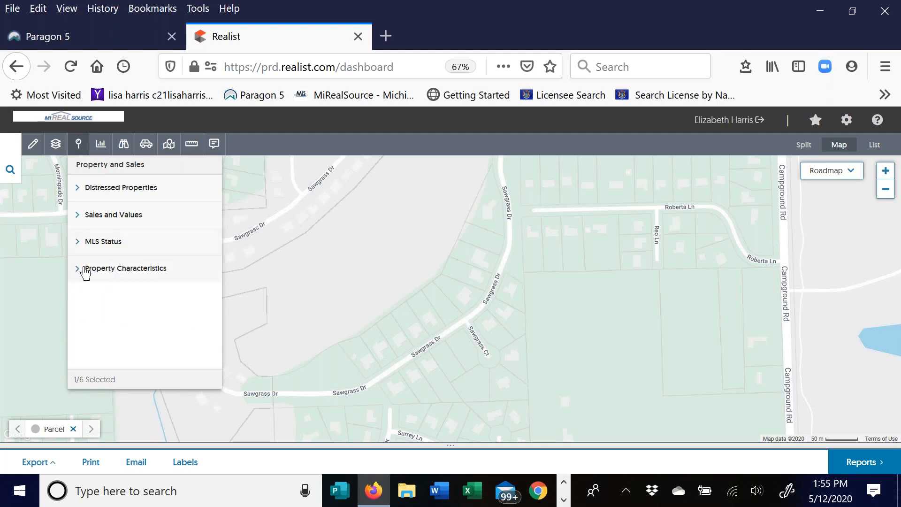
# - Try APN, then owner-name parcel labels under Property Characteristics, and zoom in one level
pyautogui.click(84, 270)
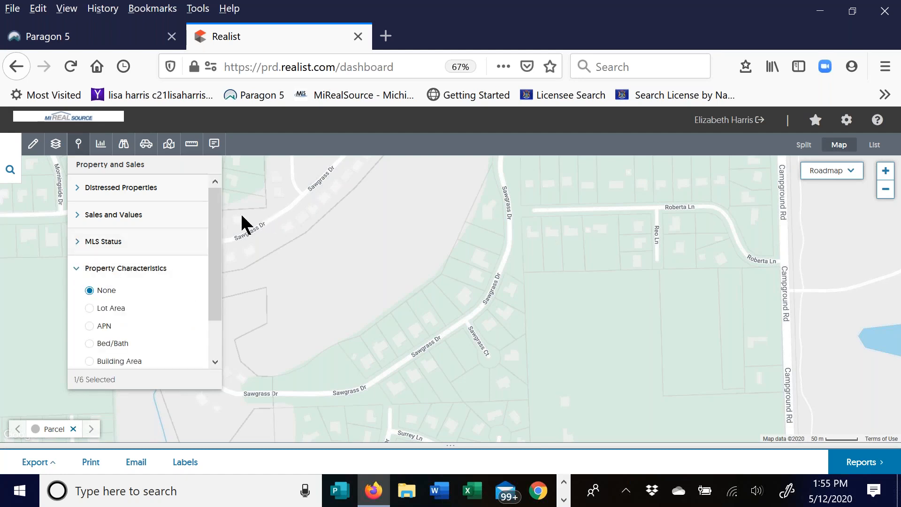
pyautogui.moveTo(217, 253); pyautogui.dragTo(215, 318)
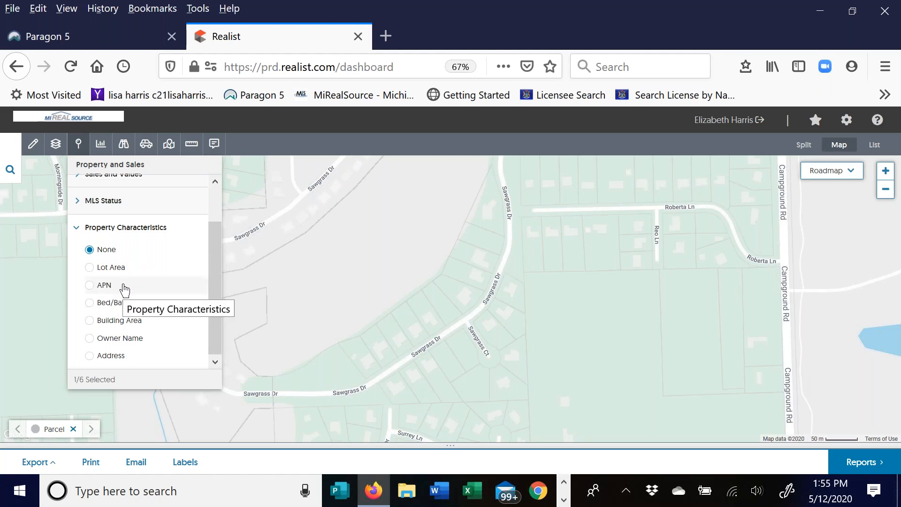
pyautogui.click(90, 285)
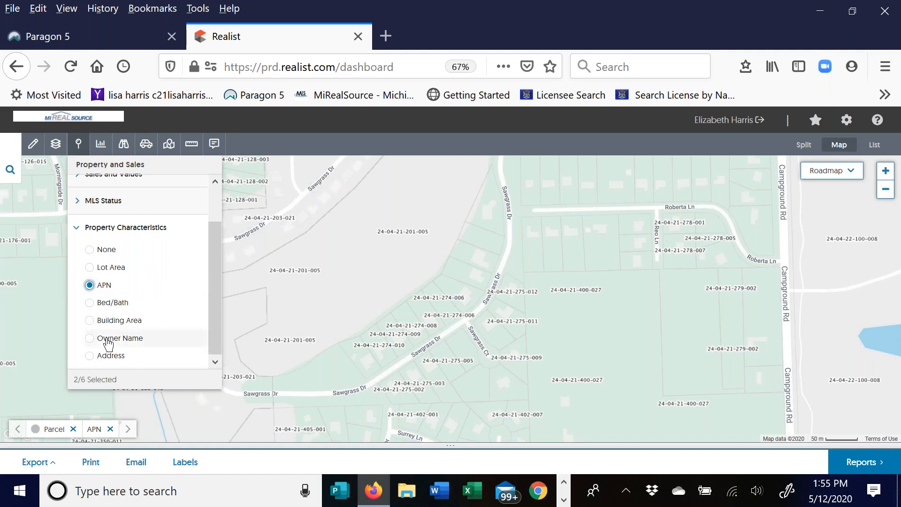
pyautogui.click(94, 342)
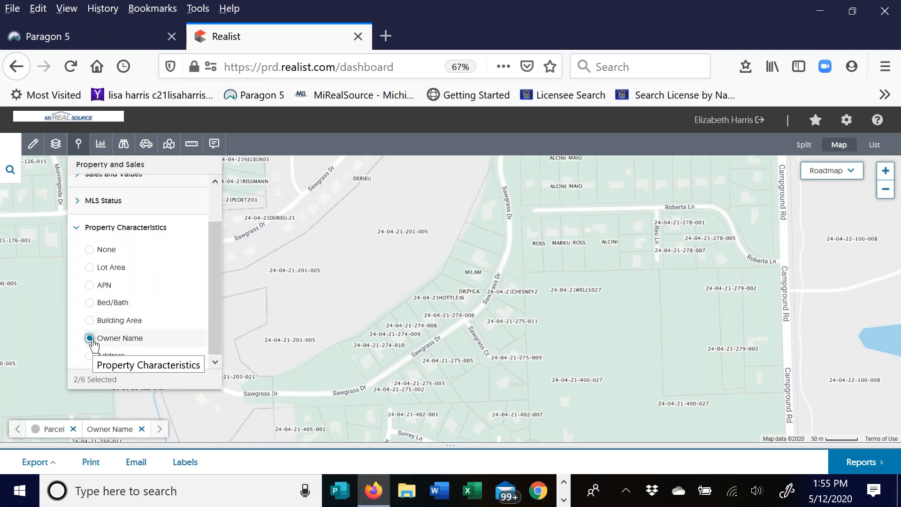
pyautogui.click(103, 200)
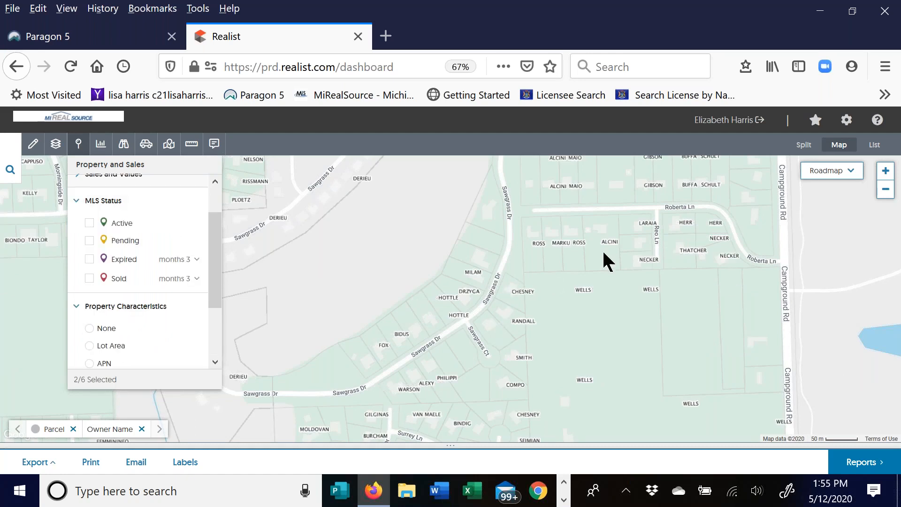
pyautogui.click(886, 172)
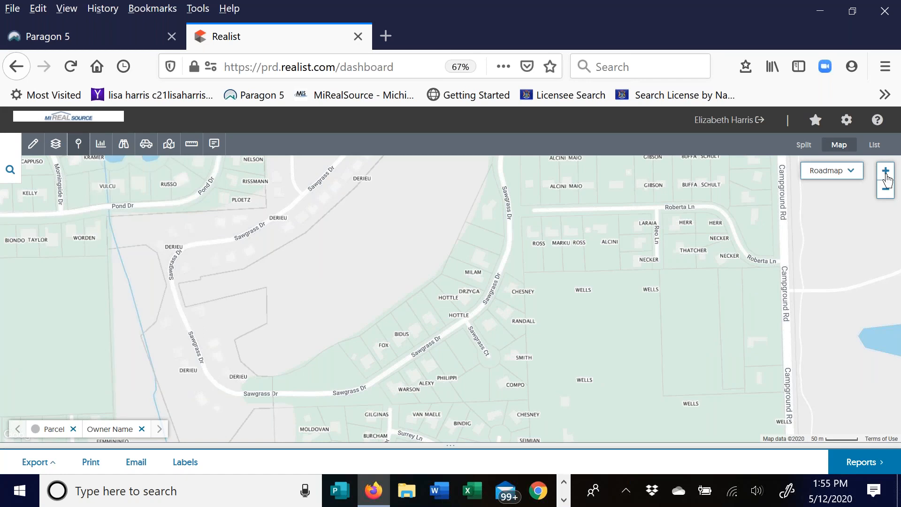
pyautogui.click(886, 173)
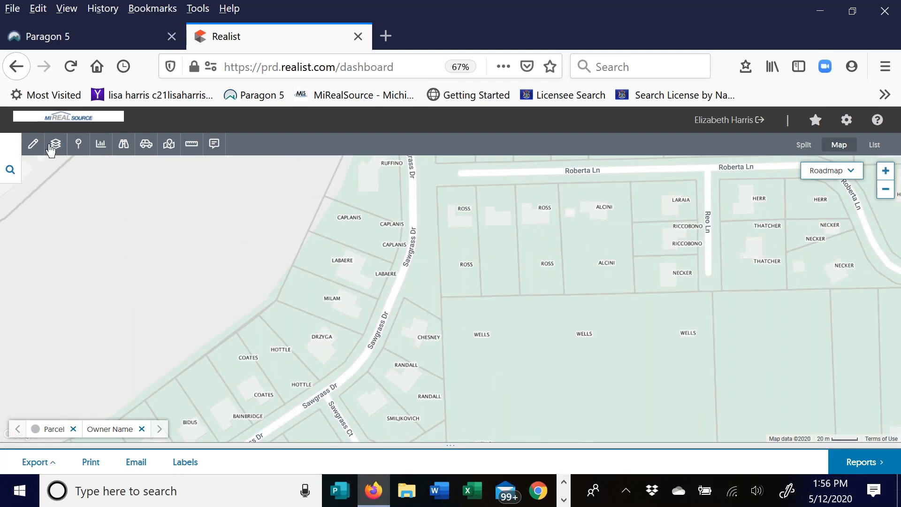
# - Set Property Characteristics labels to None so parcels show no owner names
pyautogui.click(79, 144)
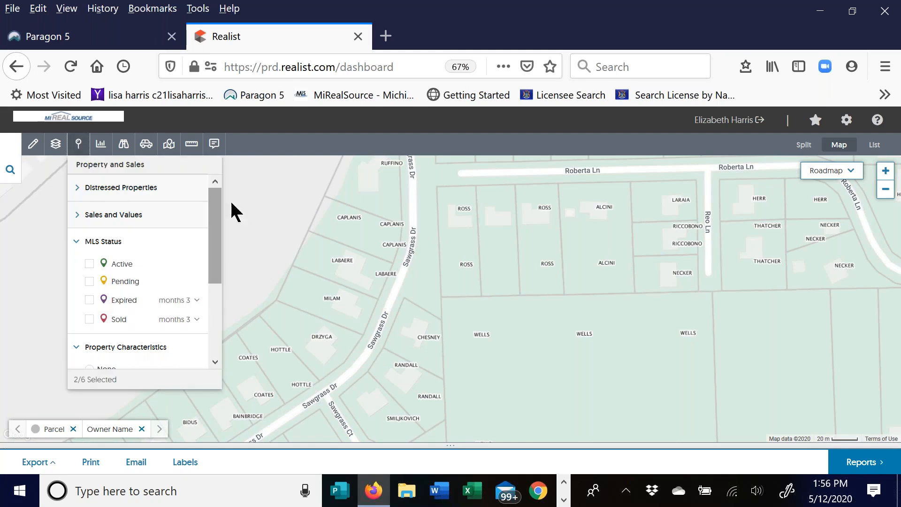
pyautogui.moveTo(222, 199); pyautogui.dragTo(145, 283)
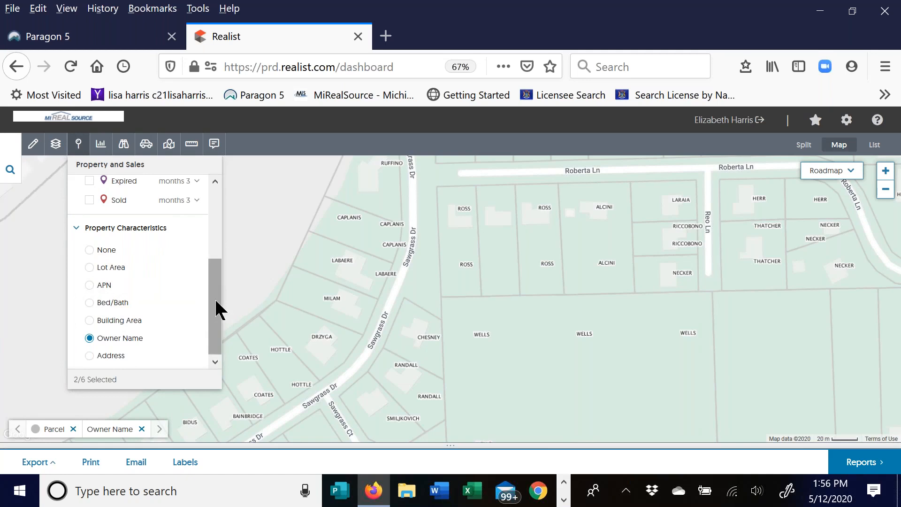
pyautogui.click(94, 254)
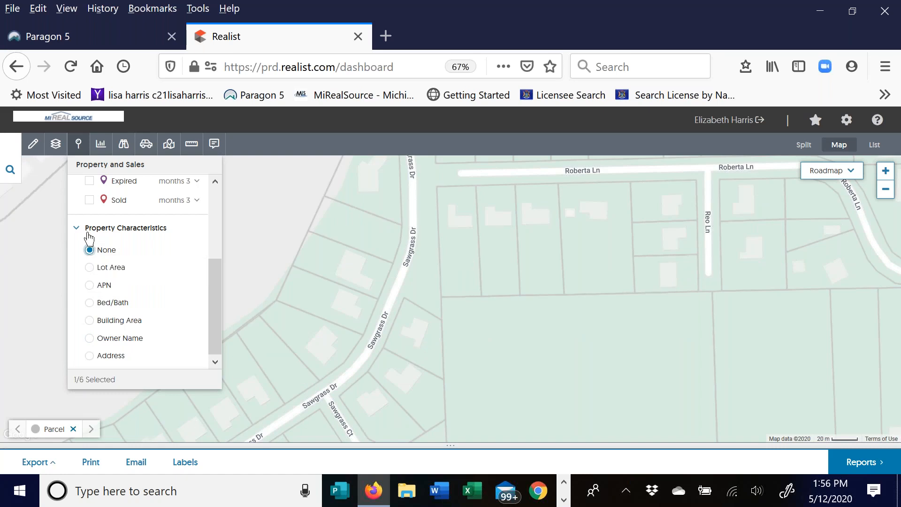
# - Close the property layers panel and set the Trends type to % of Homes in Foreclosure
pyautogui.click(77, 229)
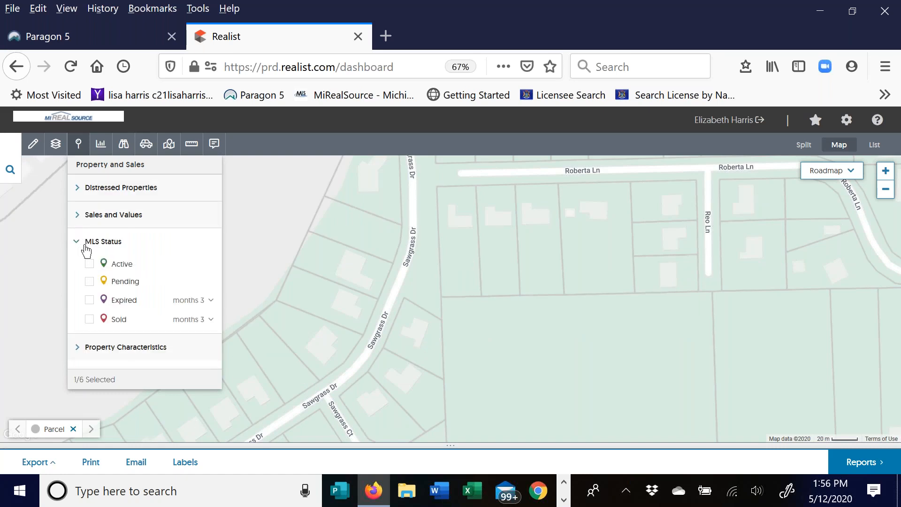
pyautogui.click(81, 240)
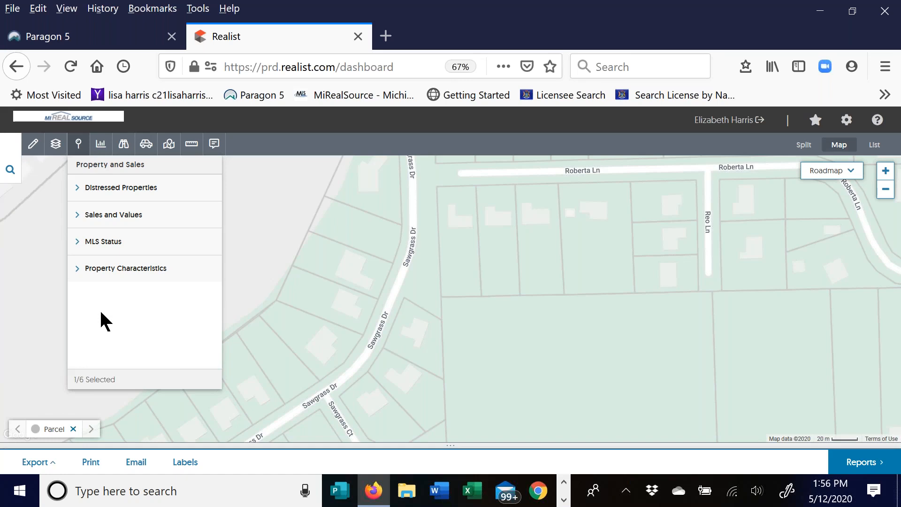
pyautogui.click(79, 145)
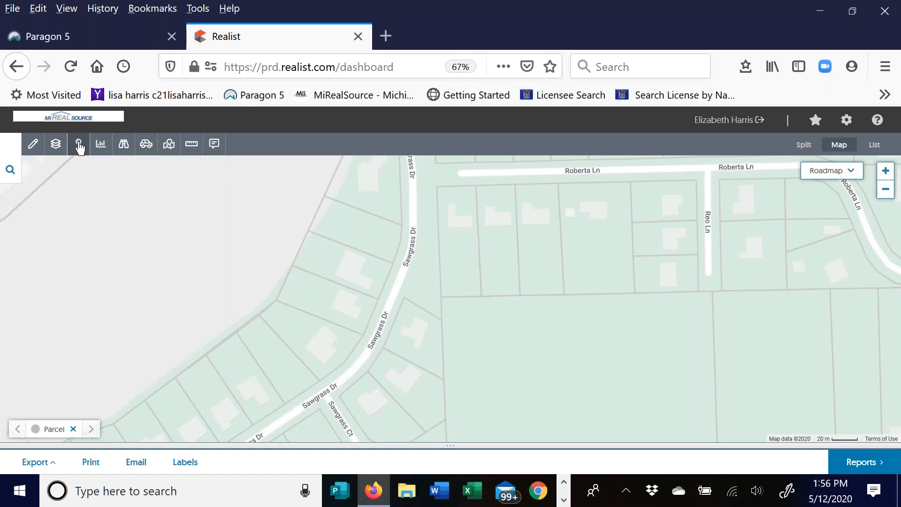
pyautogui.click(101, 149)
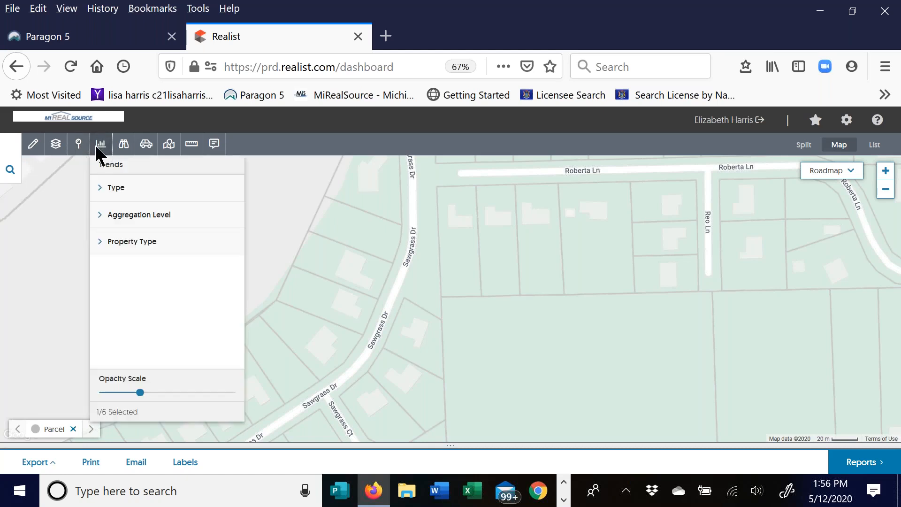
pyautogui.click(104, 196)
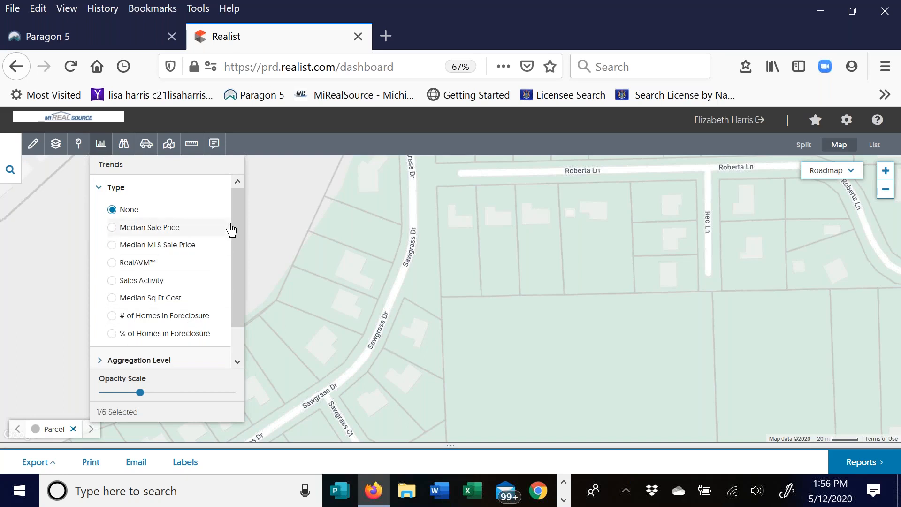
pyautogui.scroll(-1, 237, 213)
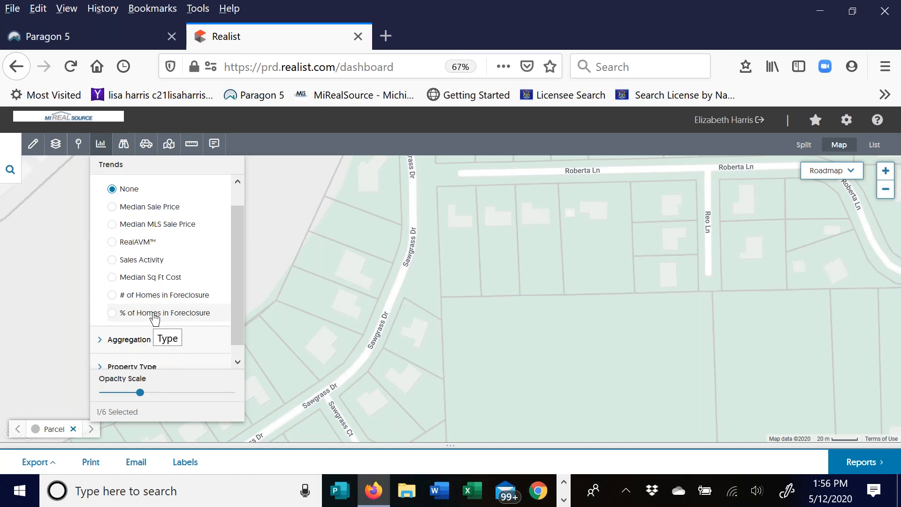
pyautogui.click(112, 313)
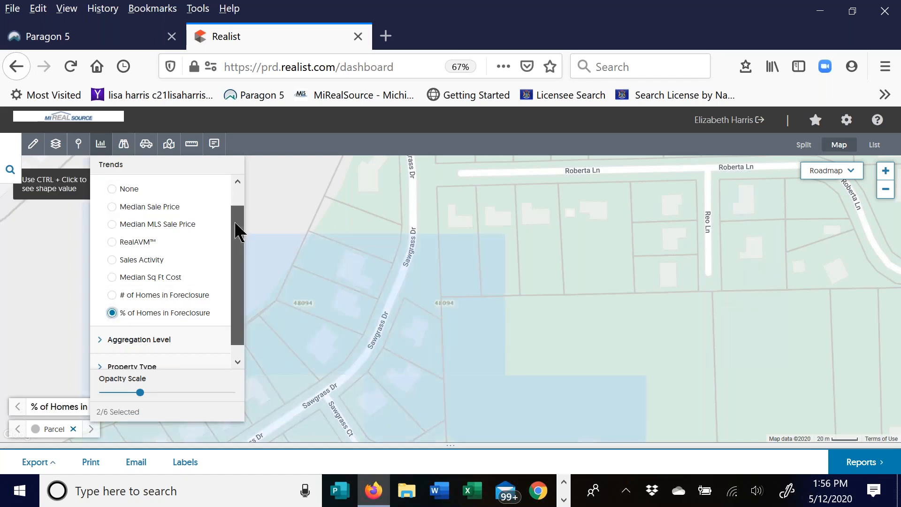
# - Keep Zip Code aggregation, darken the Opacity Scale, and zoom out one level
pyautogui.scroll(-1, 237, 225)
pyautogui.click(105, 331)
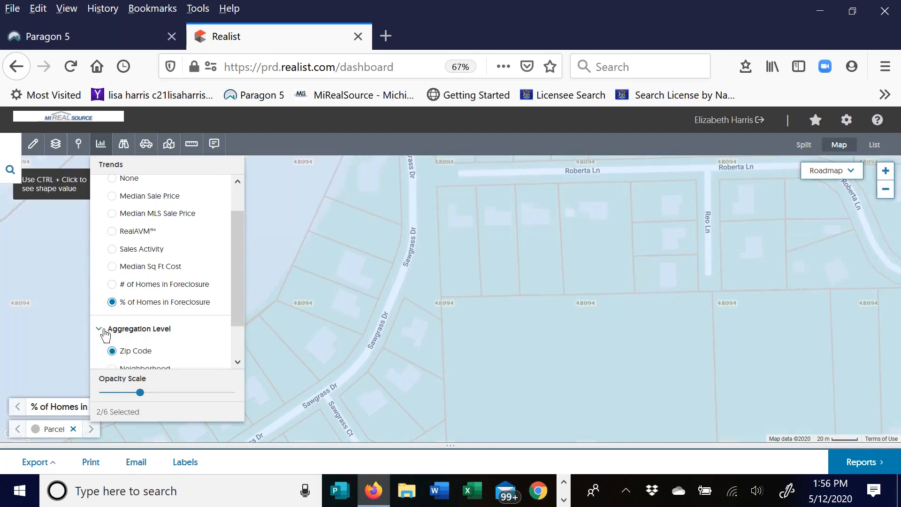
pyautogui.scroll(-2, 235, 278)
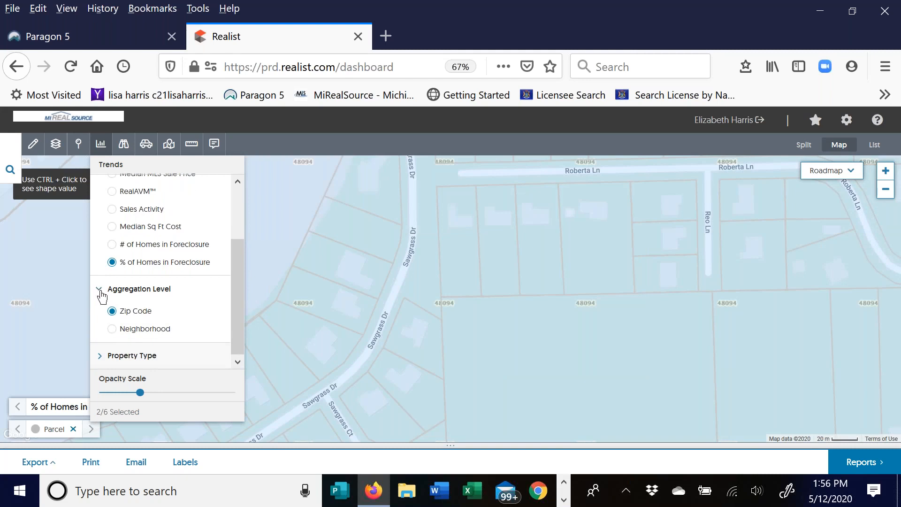
pyautogui.click(100, 355)
pyautogui.moveTo(238, 258); pyautogui.dragTo(227, 298)
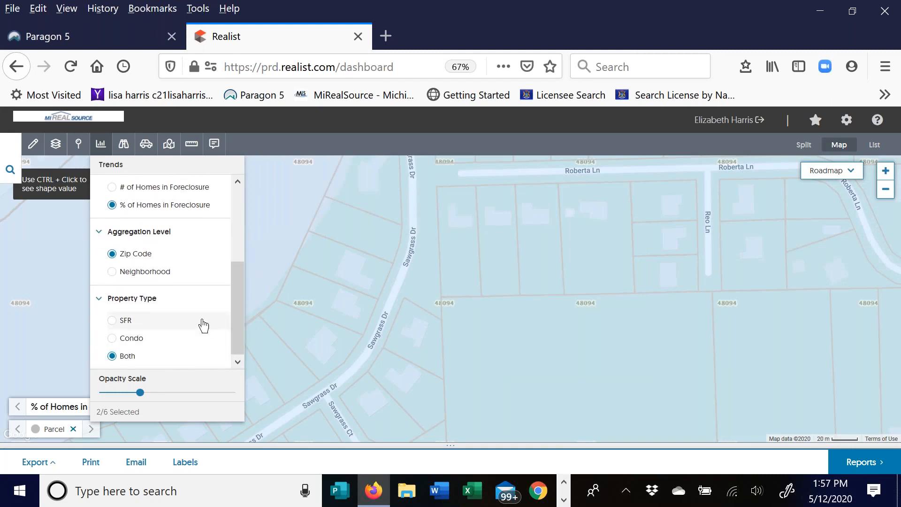
pyautogui.click(104, 309)
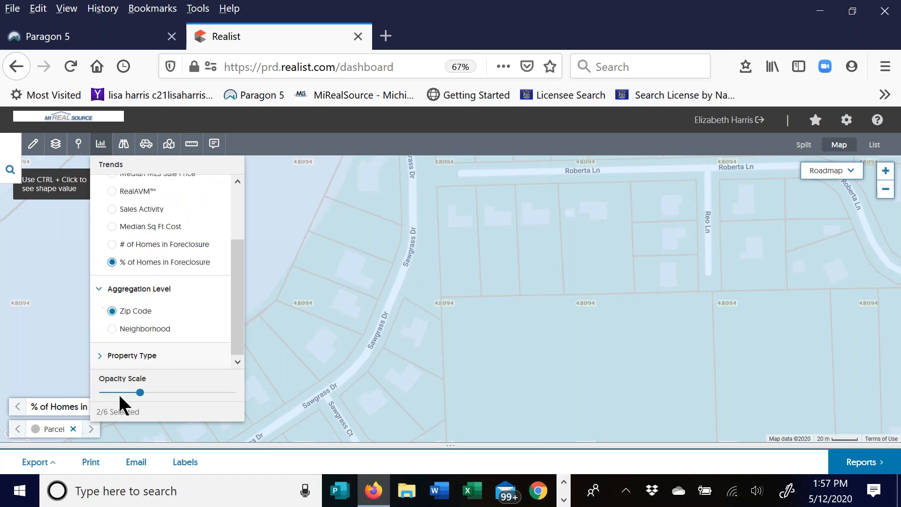
pyautogui.moveTo(140, 393)
pyautogui.mouseDown()
pyautogui.moveTo(167, 393)
pyautogui.moveTo(153, 393)
pyautogui.mouseUp()
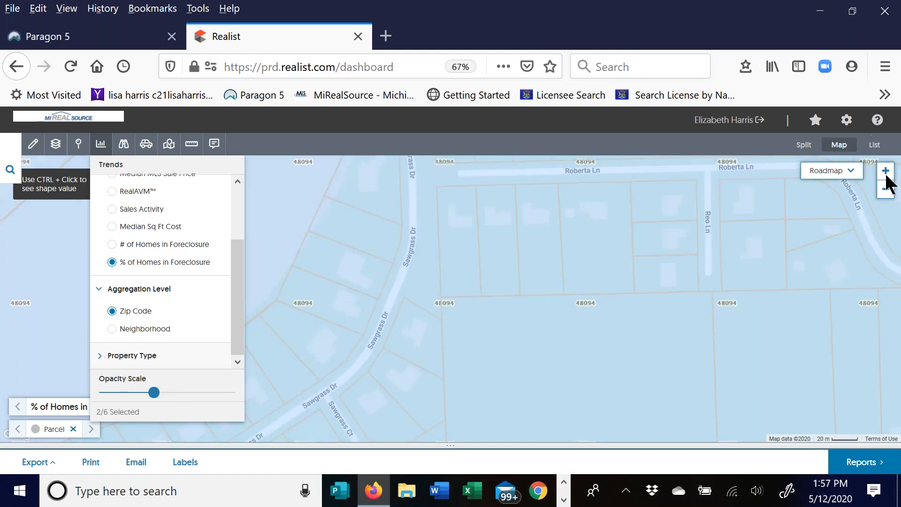
pyautogui.click(885, 192)
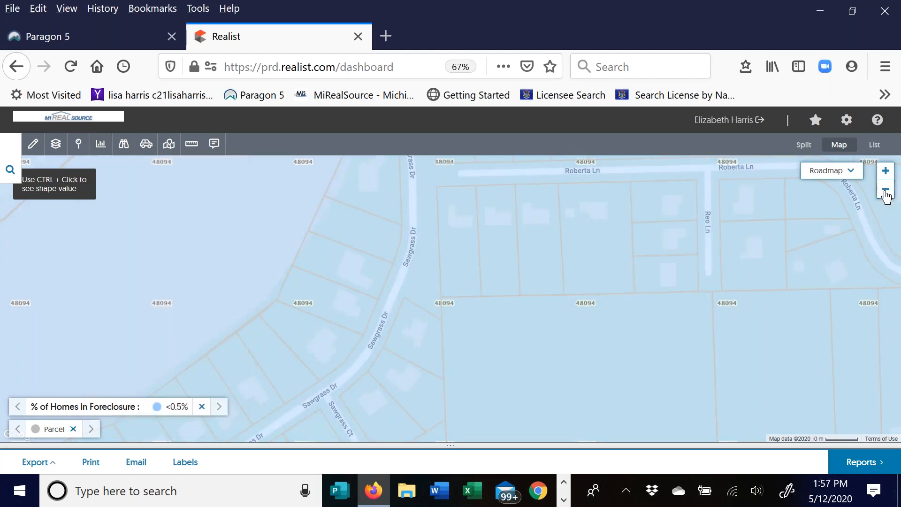
pyautogui.click(886, 193)
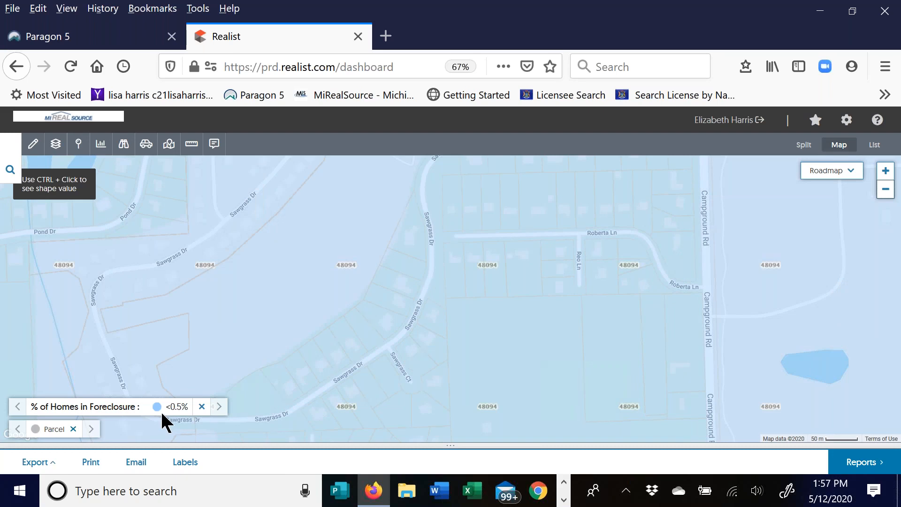
# - Set the Trends Type to None and close the Trends panel
pyautogui.click(101, 144)
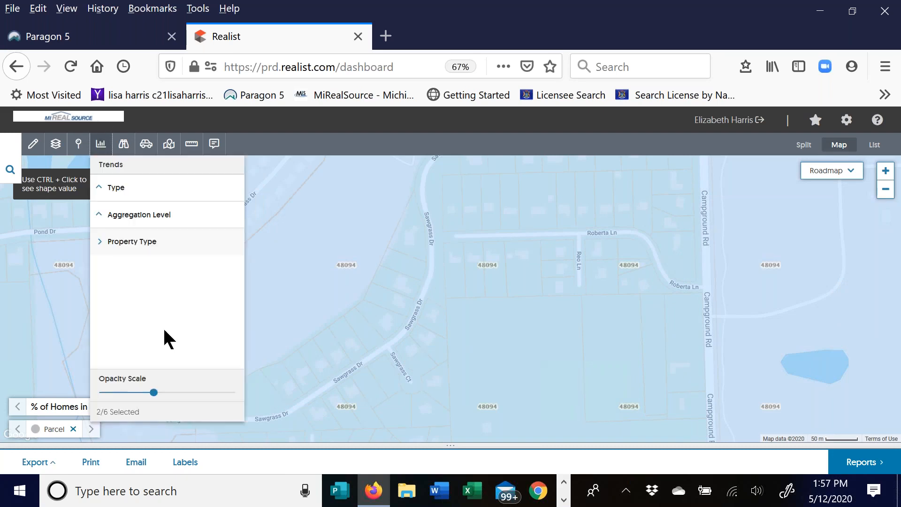
pyautogui.click(118, 192)
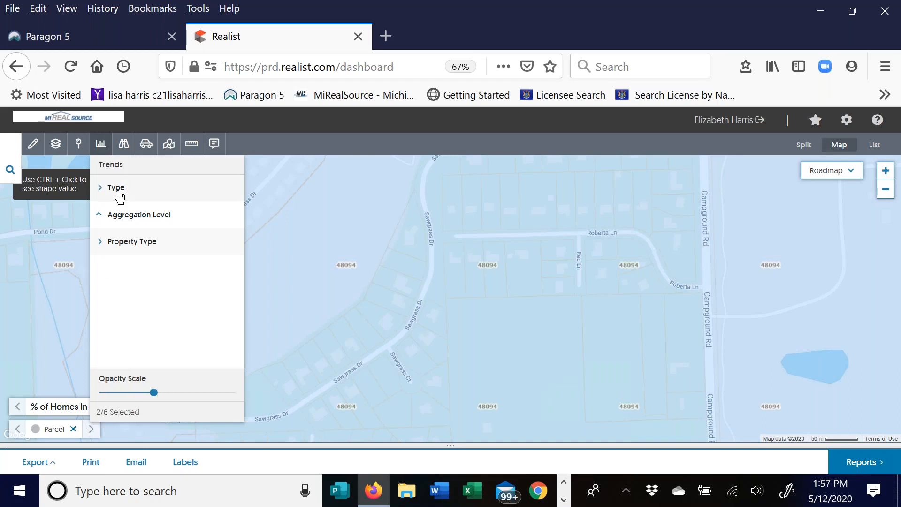
pyautogui.click(119, 190)
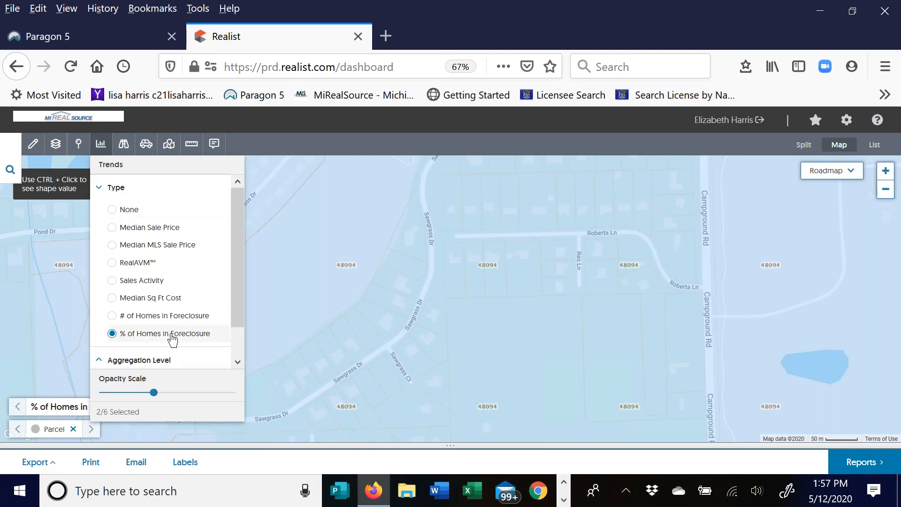
pyautogui.moveTo(238, 284); pyautogui.dragTo(241, 257)
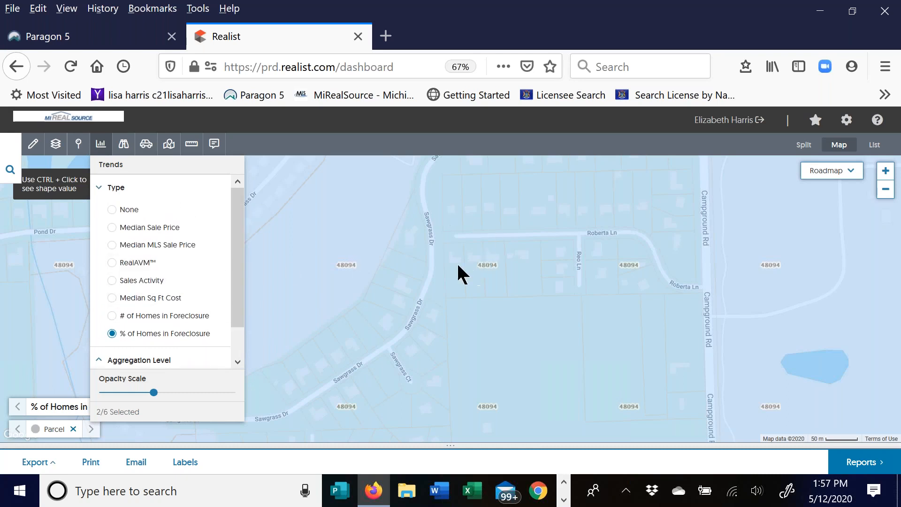
pyautogui.click(113, 211)
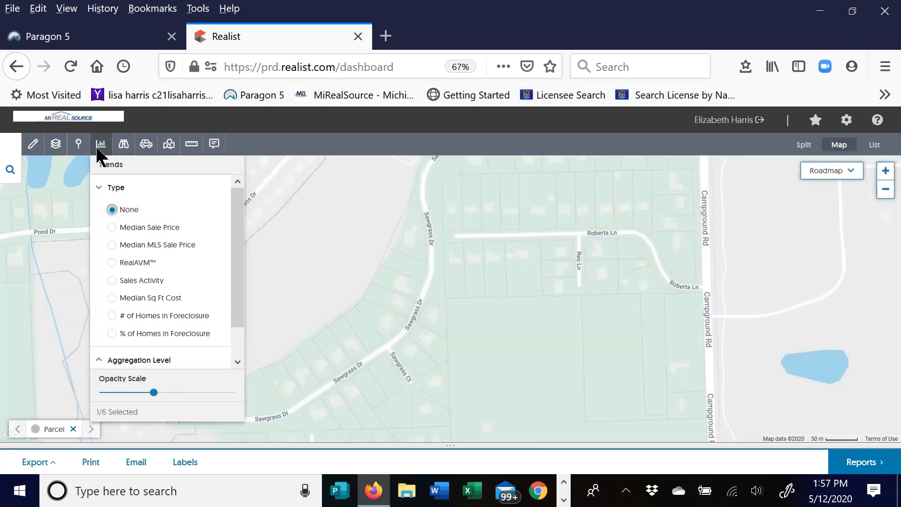
pyautogui.click(104, 145)
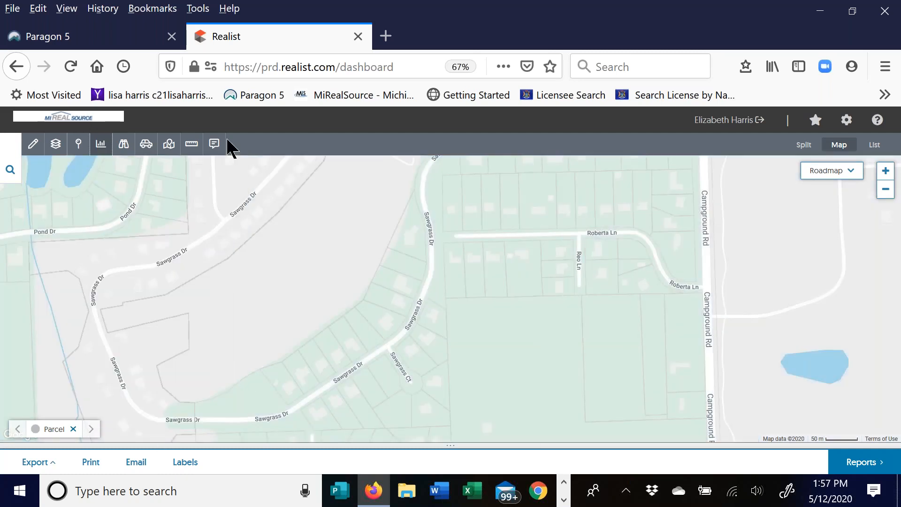
# - Tick Education under the binoculars Points of Interest list
pyautogui.click(124, 145)
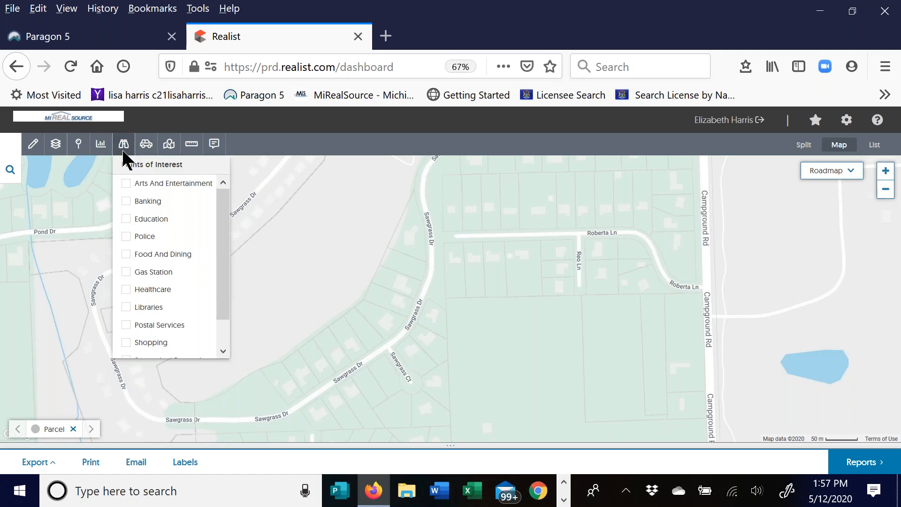
pyautogui.click(125, 219)
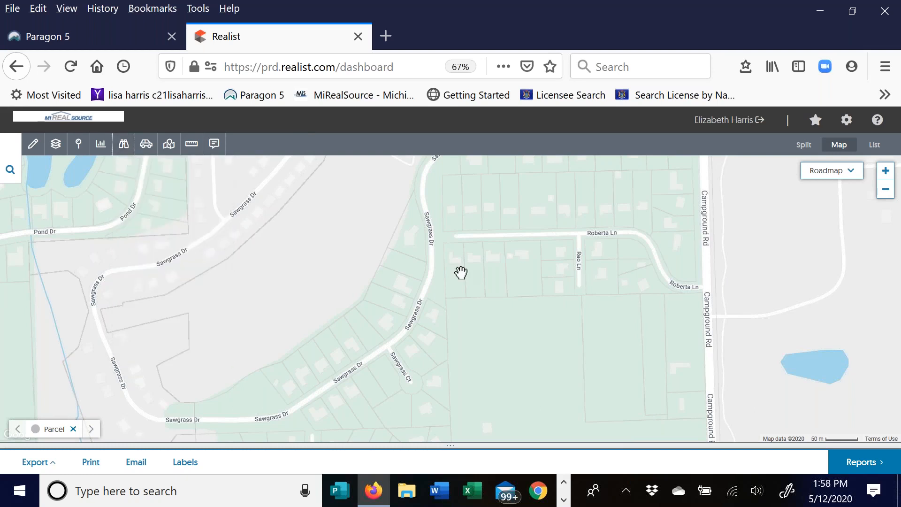
# - Zoom out past Stony Creek Lake, then zoom in and centre on Washington near 26 Mile Rd
pyautogui.scroll(-1, 461, 271)
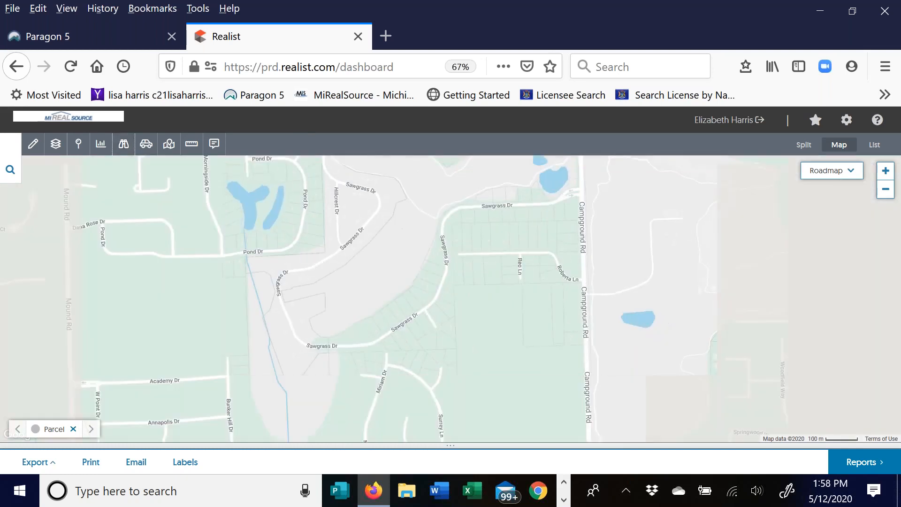
pyautogui.scroll(-1, 479, 313)
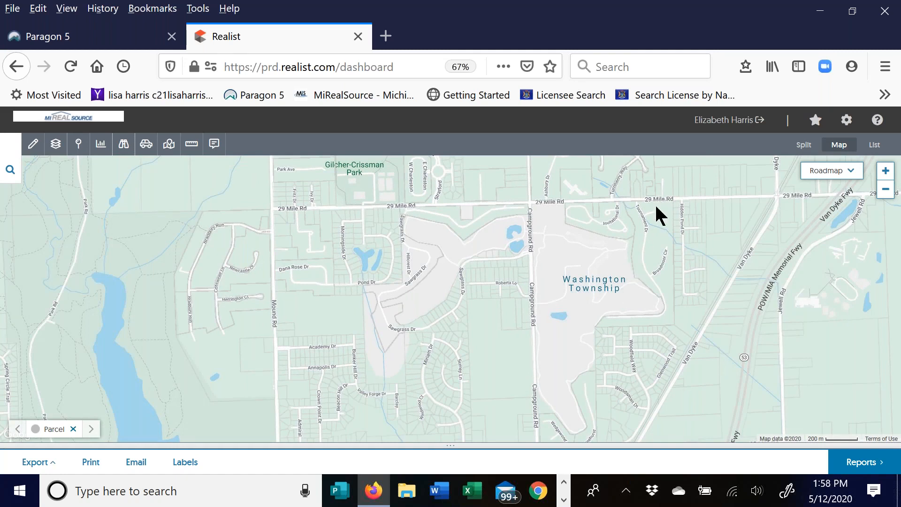
pyautogui.moveTo(380, 332); pyautogui.dragTo(279, 276)
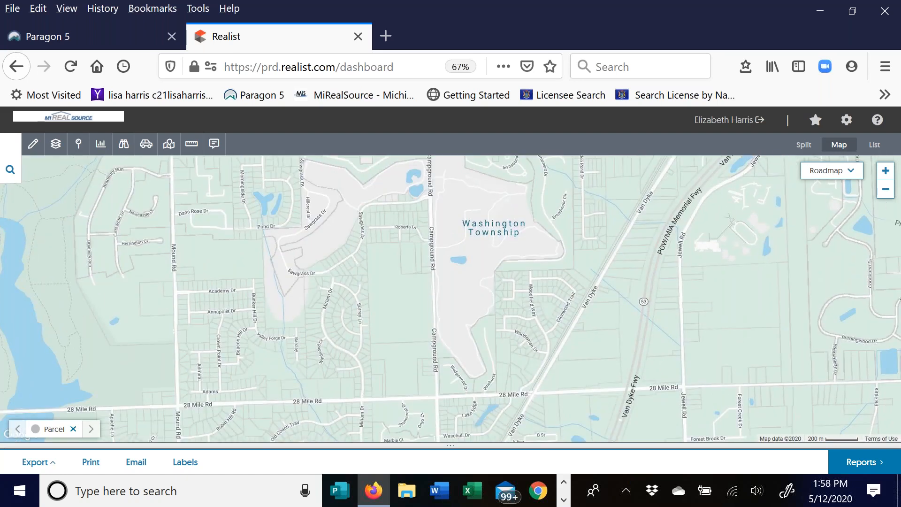
pyautogui.scroll(-1, 348, 338)
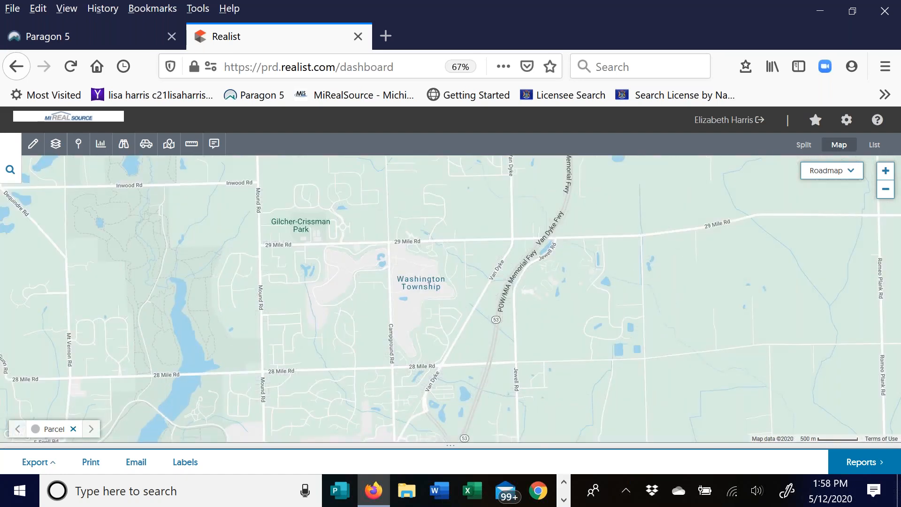
pyautogui.moveTo(348, 338); pyautogui.dragTo(366, 410)
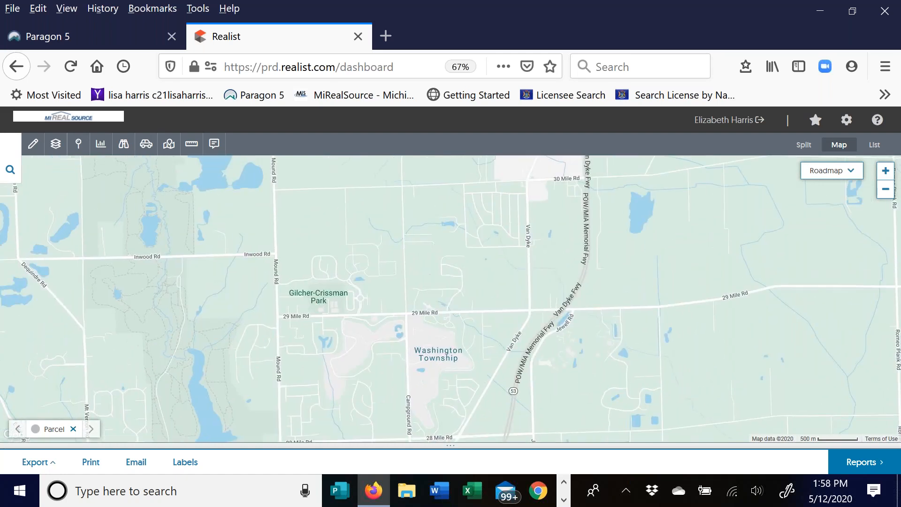
pyautogui.moveTo(573, 314); pyautogui.dragTo(309, 278)
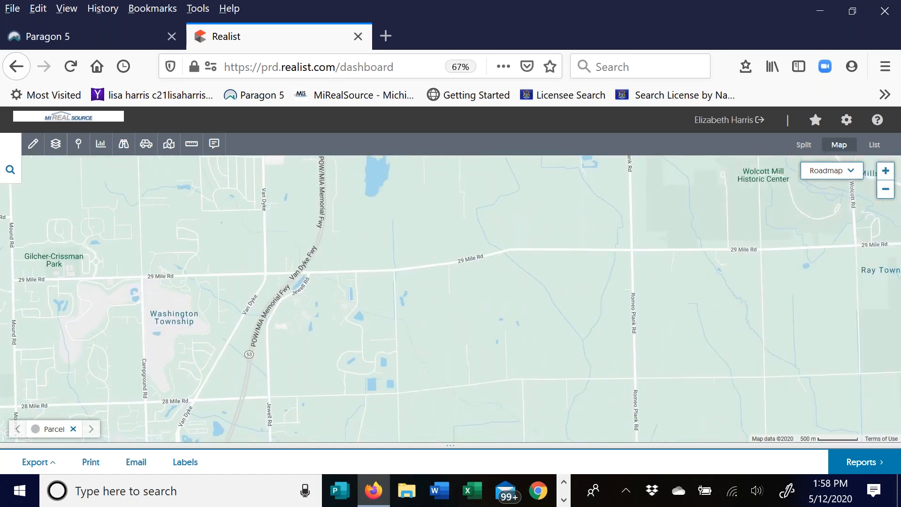
pyautogui.moveTo(281, 371); pyautogui.dragTo(588, 208)
pyautogui.moveTo(460, 371); pyautogui.dragTo(353, 157)
pyautogui.moveTo(356, 225); pyautogui.dragTo(366, 272)
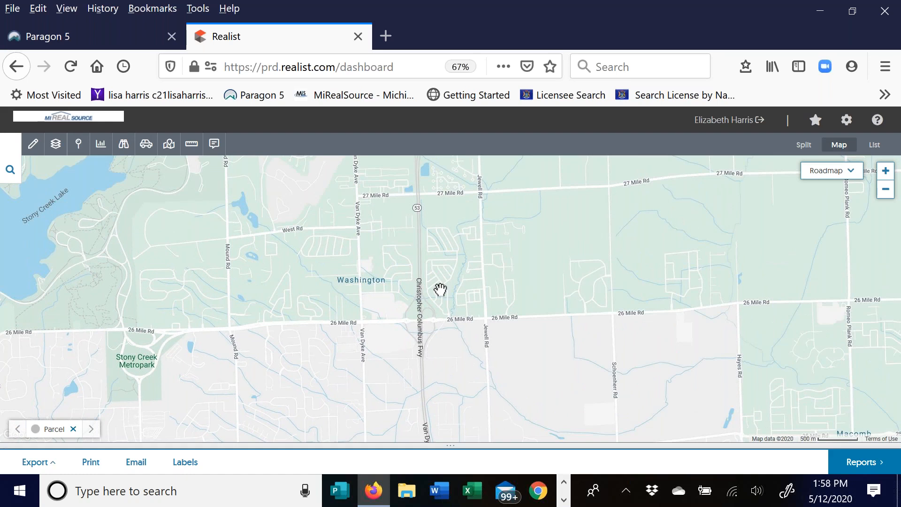
pyautogui.moveTo(139, 361); pyautogui.dragTo(326, 339)
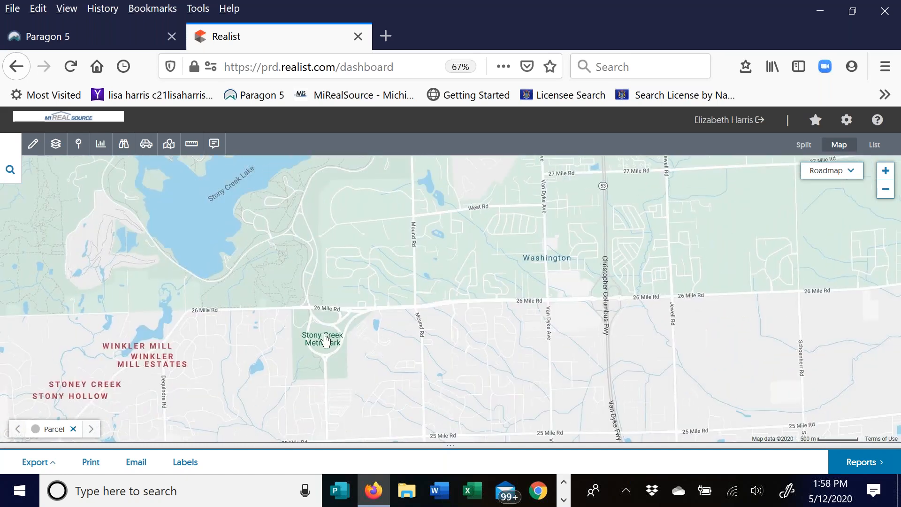
pyautogui.click(886, 171)
pyautogui.moveTo(295, 299); pyautogui.dragTo(10, 378)
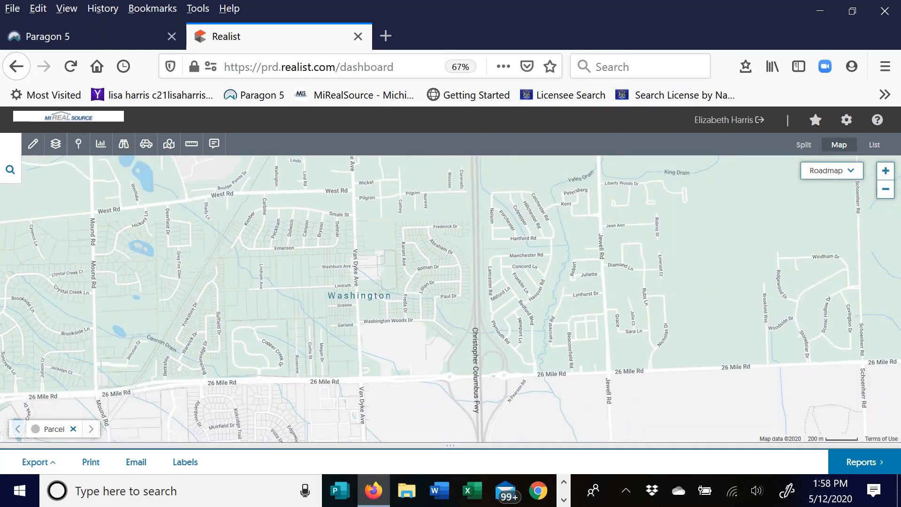
# - Turn on the Education, Police, Healthcare and Sports And Recreation points of interest
pyautogui.click(125, 147)
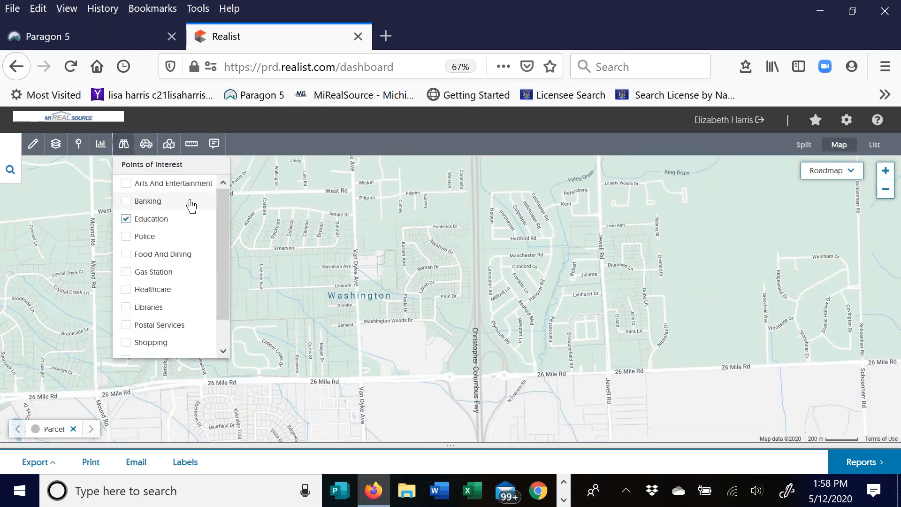
pyautogui.click(126, 219)
pyautogui.scroll(-1, 224, 291)
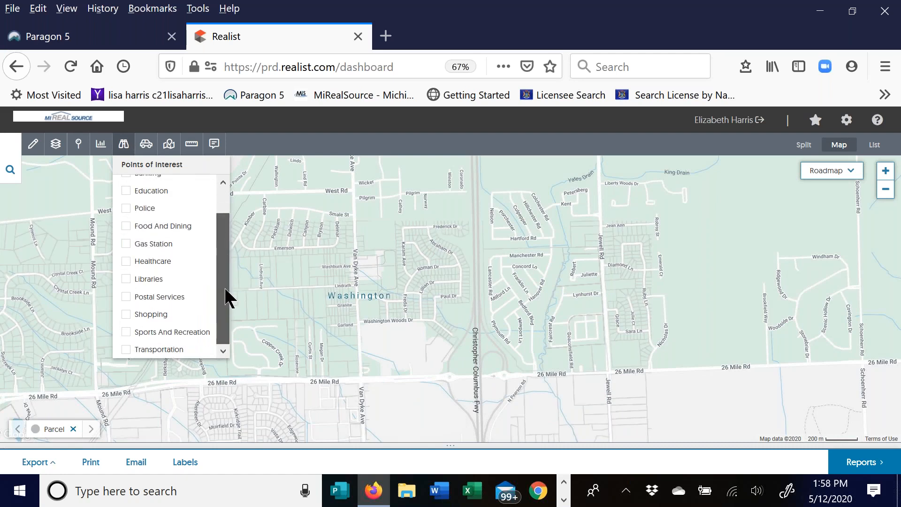
pyautogui.click(126, 332)
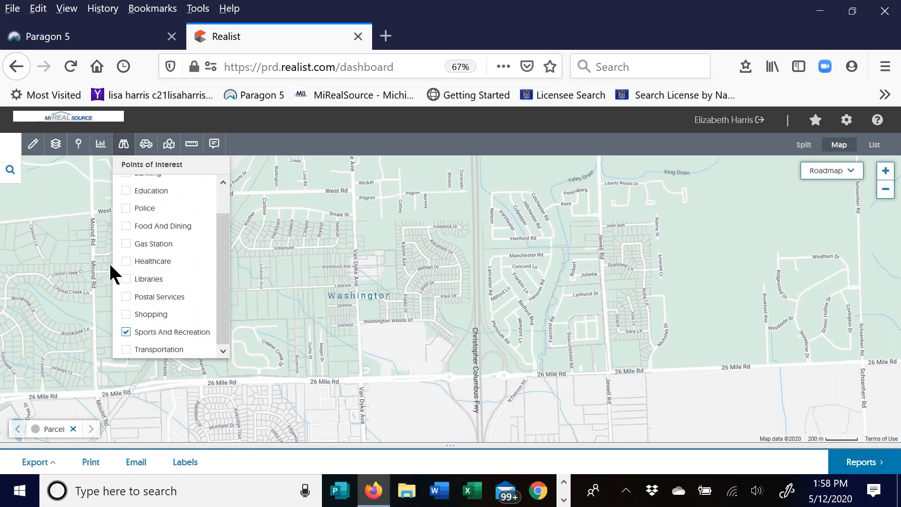
pyautogui.click(126, 209)
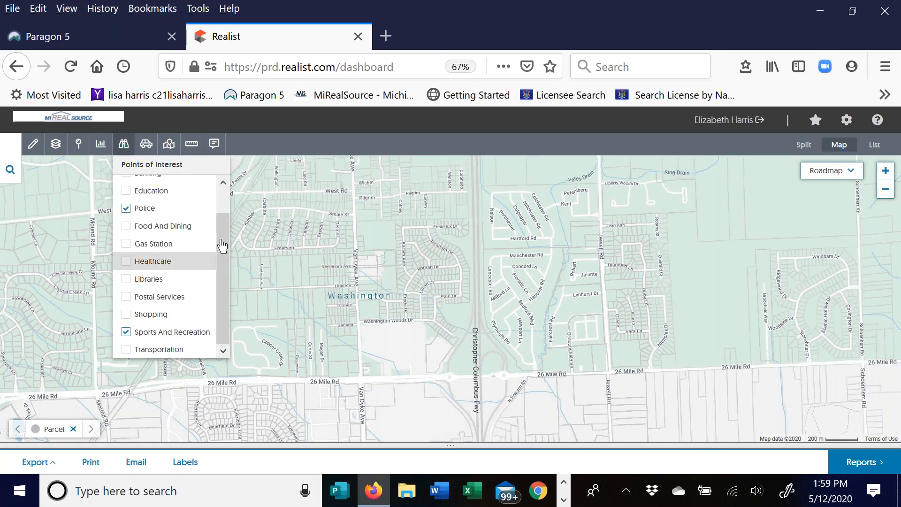
pyautogui.click(126, 261)
pyautogui.moveTo(221, 240); pyautogui.dragTo(221, 214)
pyautogui.click(125, 220)
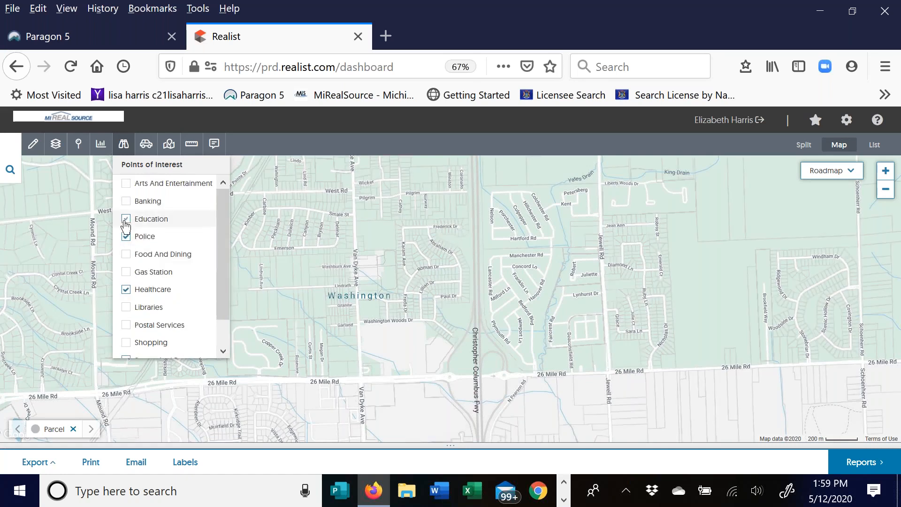
pyautogui.click(180, 164)
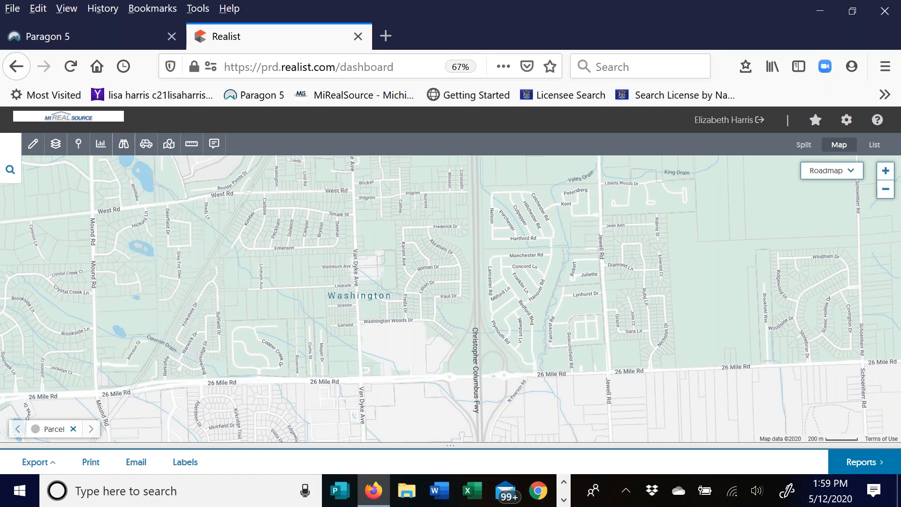
# - Zoom and pan the map to 27 Mile Rd at Van Dyke Ave
pyautogui.moveTo(619, 267); pyautogui.dragTo(566, 321)
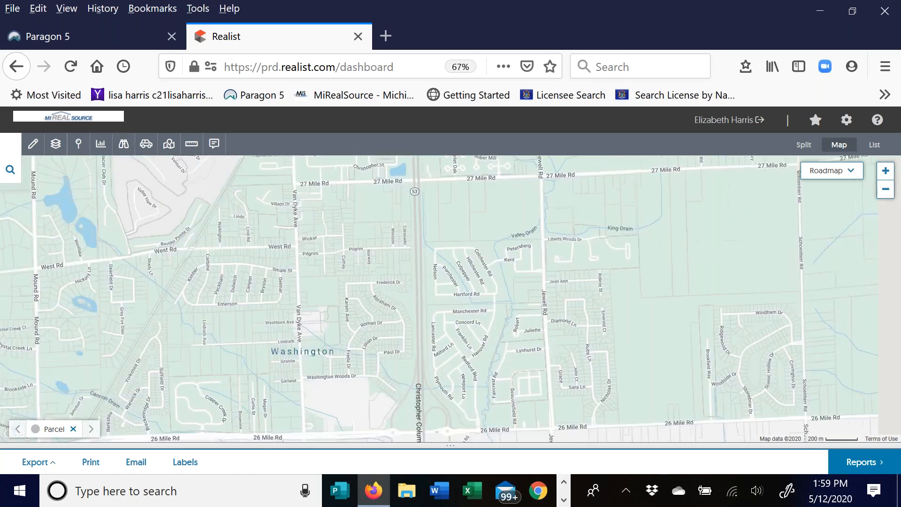
pyautogui.click(885, 172)
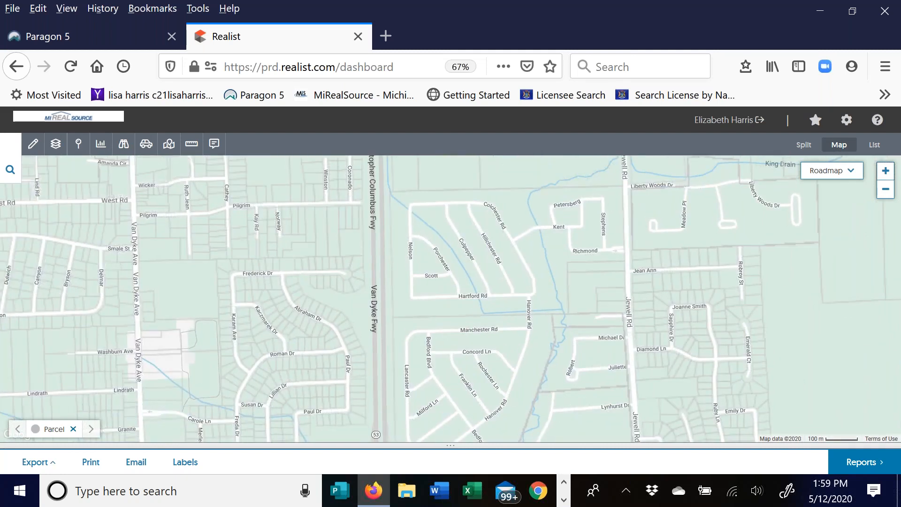
pyautogui.moveTo(436, 253); pyautogui.dragTo(561, 326)
pyautogui.moveTo(376, 263); pyautogui.dragTo(534, 329)
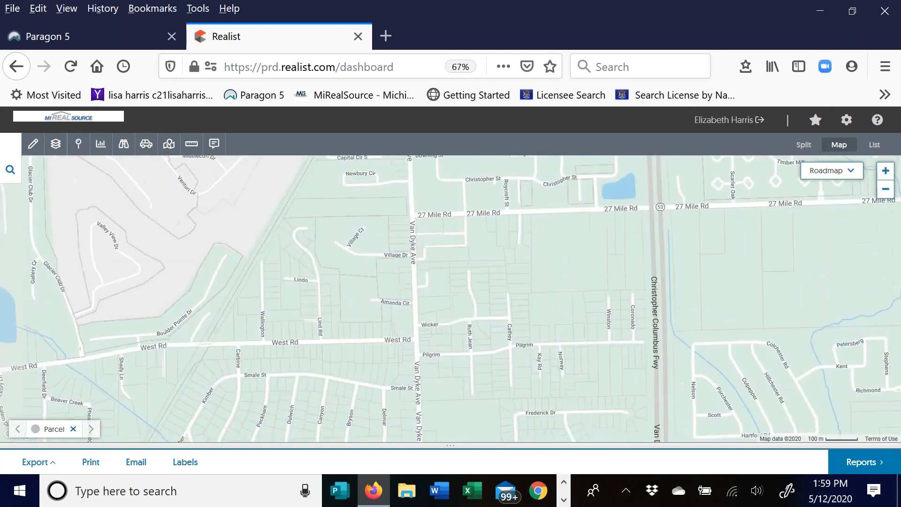
pyautogui.moveTo(450, 253); pyautogui.dragTo(330, 369)
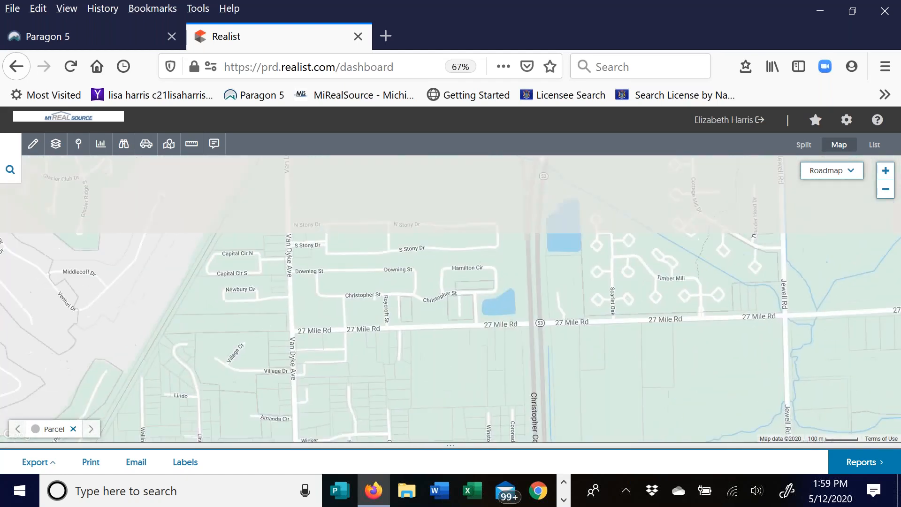
# - Preview the report's Print and Email options, close both, and reopen the points-of-interest list
pyautogui.click(87, 473)
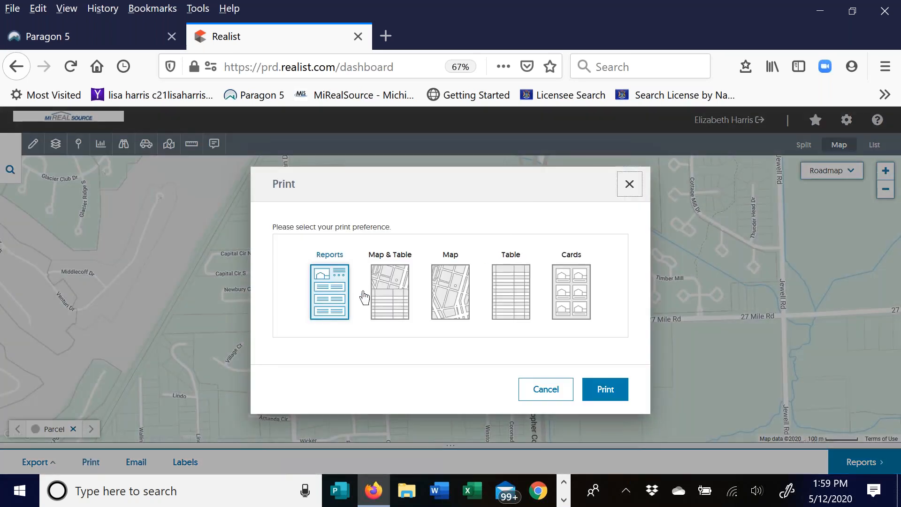
pyautogui.click(630, 184)
pyautogui.click(136, 462)
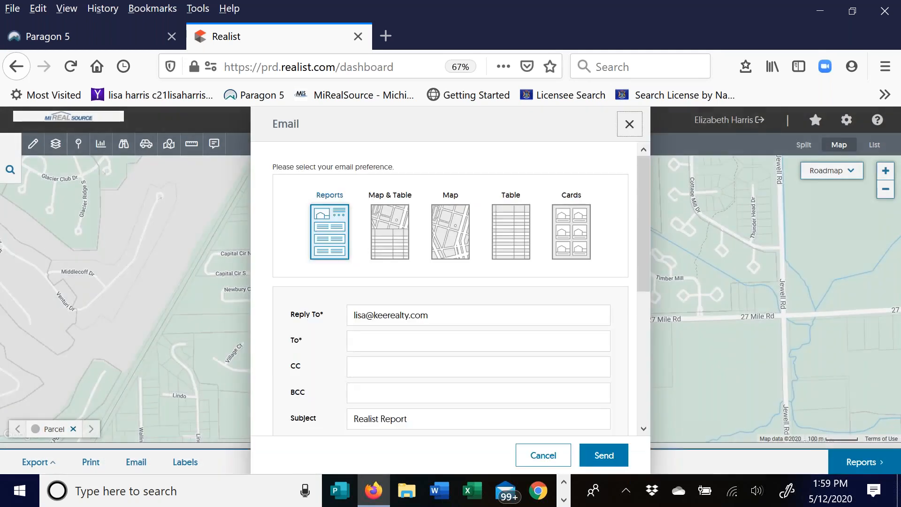
pyautogui.click(630, 125)
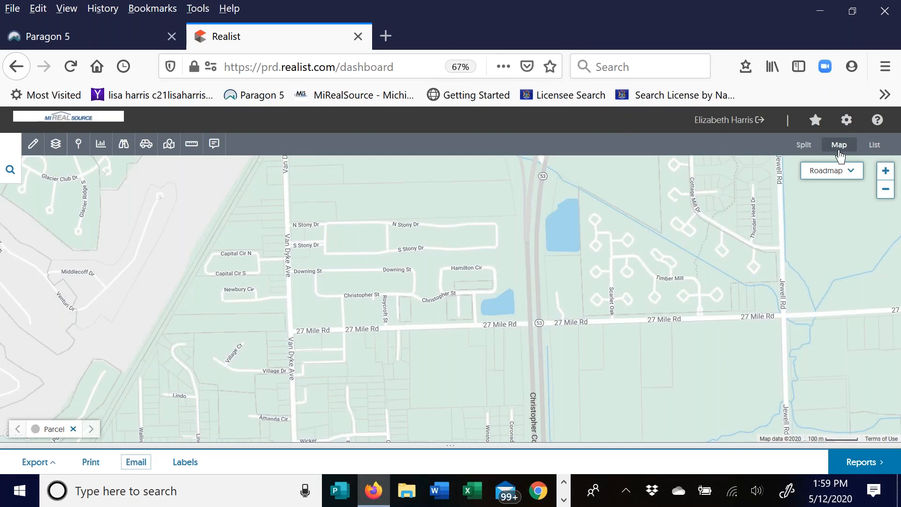
pyautogui.click(123, 144)
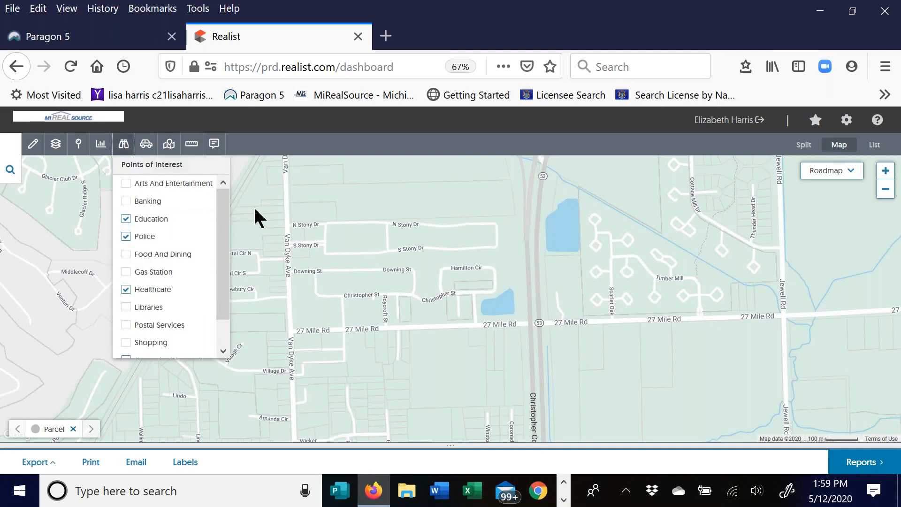
# - Switch off Education, Police and Healthcare points of interest, then briefly view Driving Directions
pyautogui.click(125, 220)
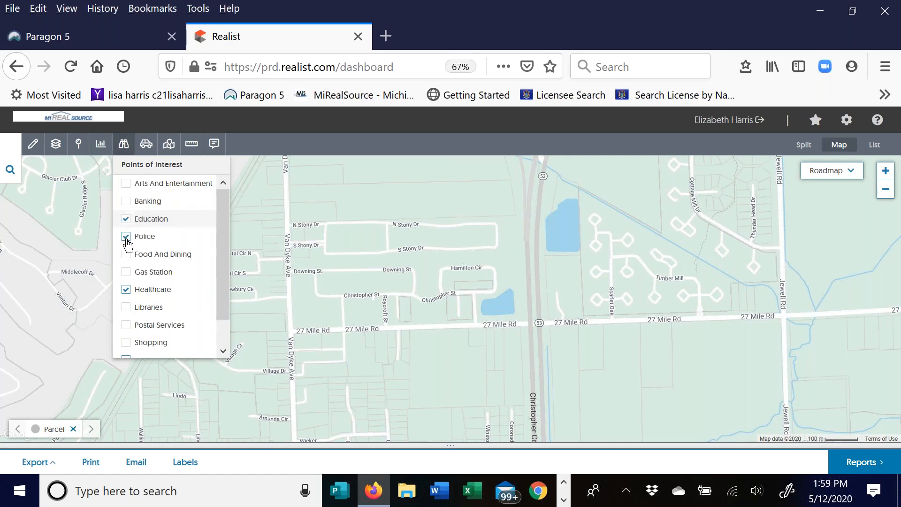
pyautogui.click(127, 242)
pyautogui.click(126, 289)
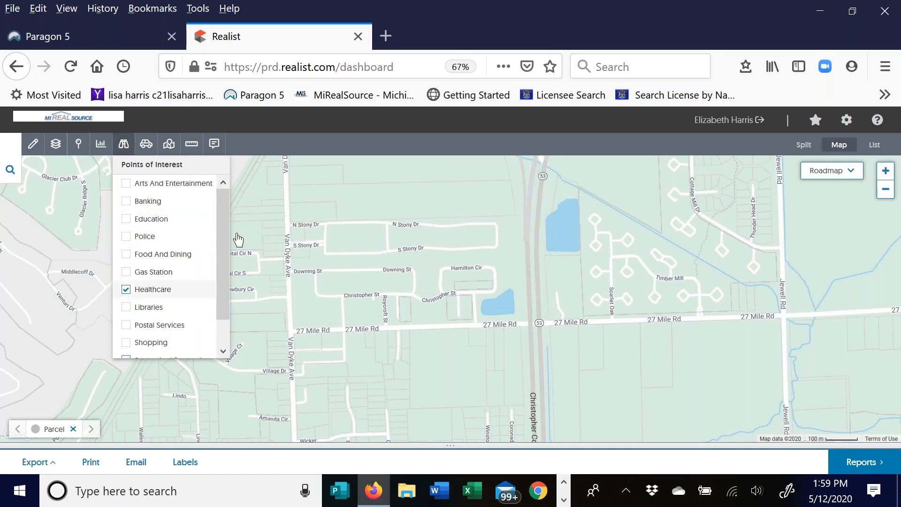
pyautogui.click(122, 148)
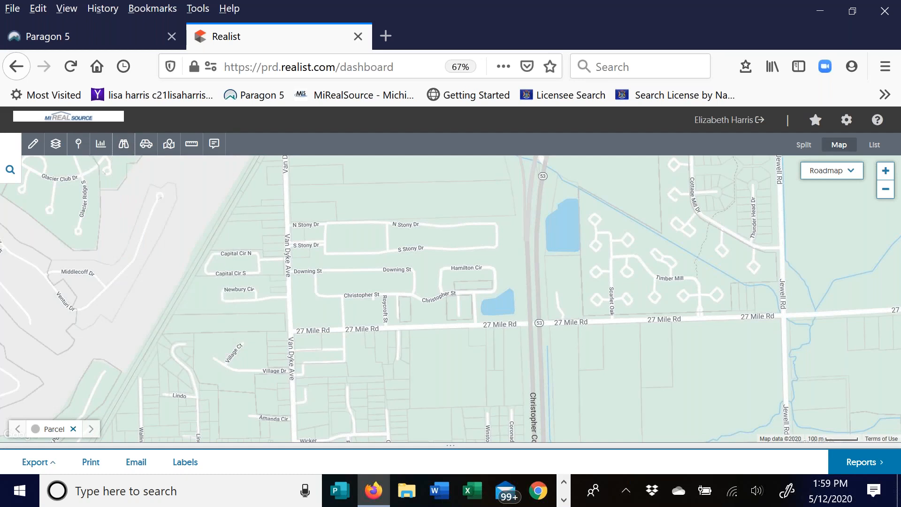
pyautogui.click(146, 146)
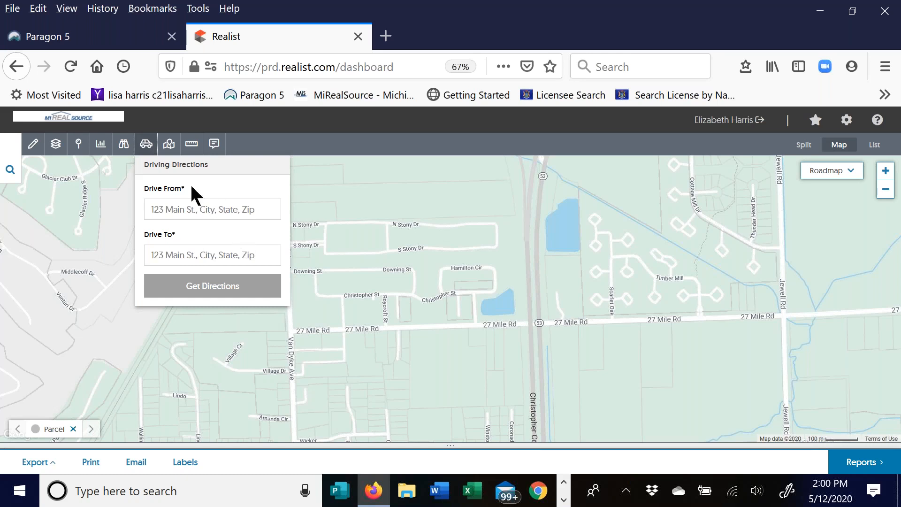
pyautogui.click(150, 146)
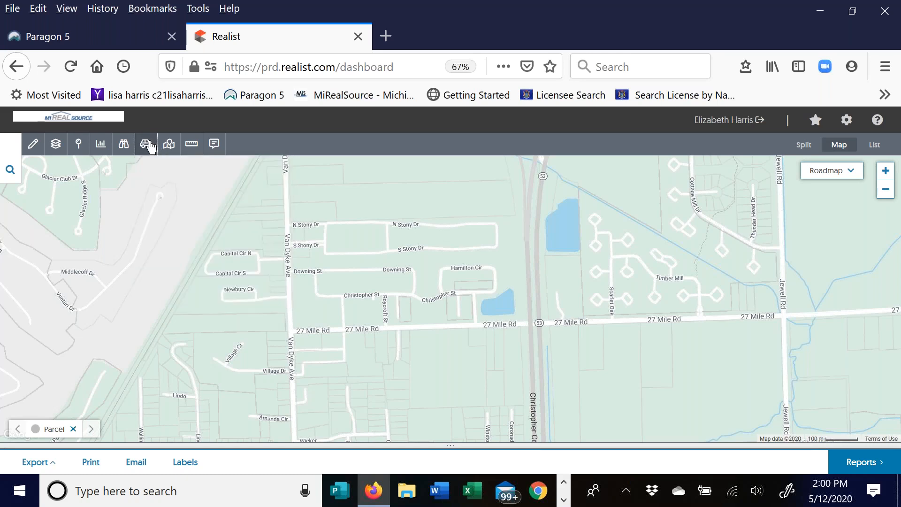
# - Measure a line from 27 Mile Rd to near S Stony Dr
pyautogui.click(192, 144)
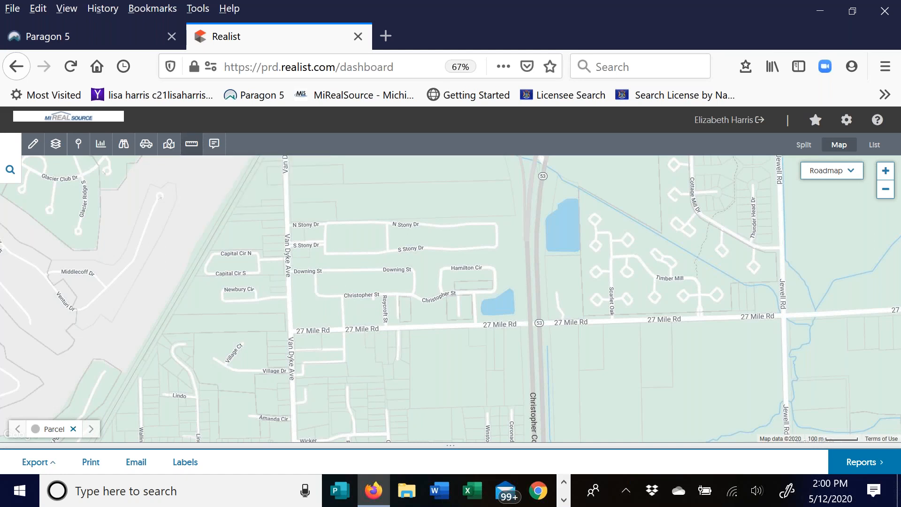
pyautogui.moveTo(367, 322); pyautogui.dragTo(365, 302)
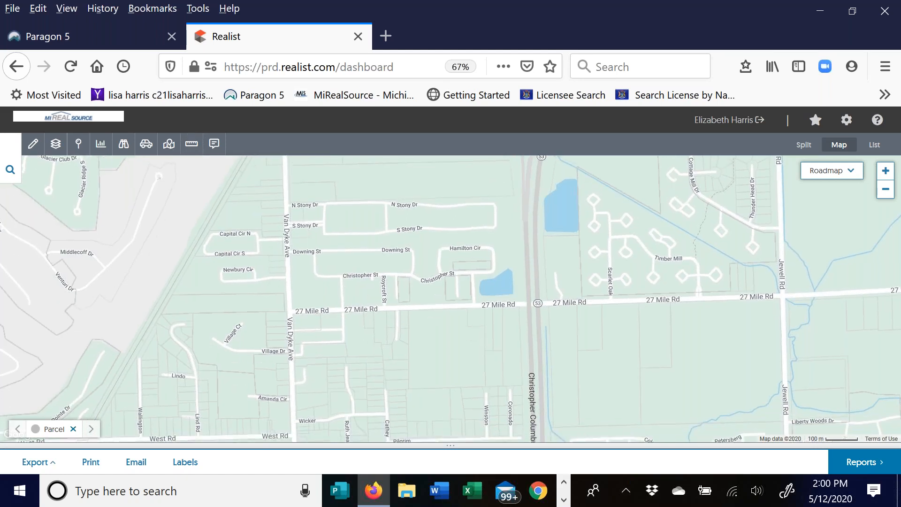
pyautogui.click(360, 309)
pyautogui.click(266, 184)
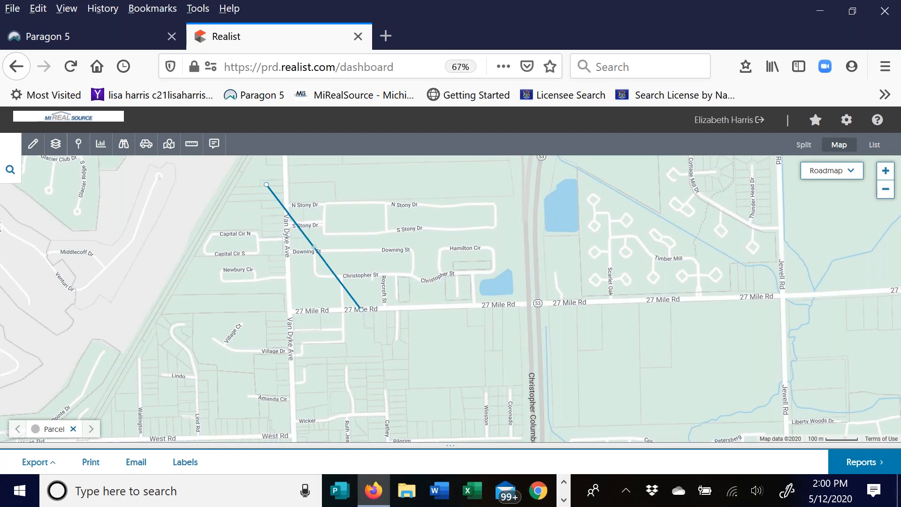
pyautogui.click(191, 145)
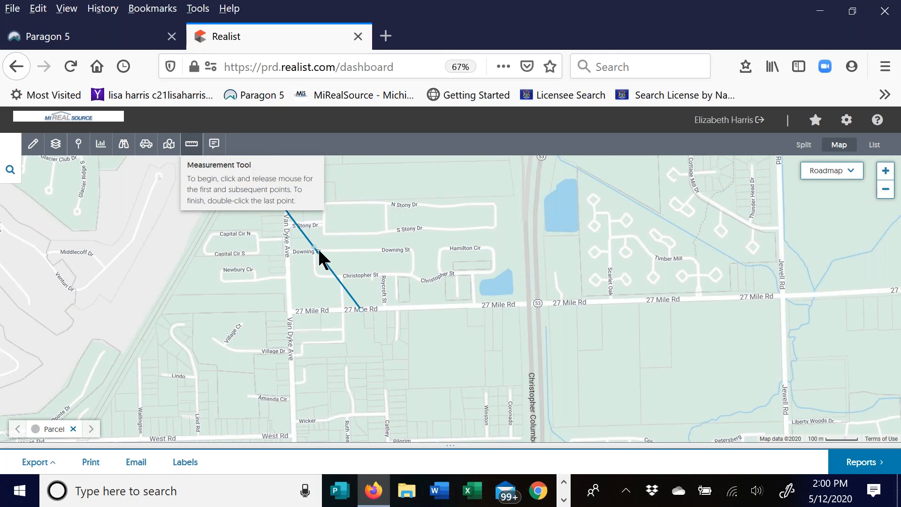
# - Draw a short line along N Stony Dr
pyautogui.click(214, 143)
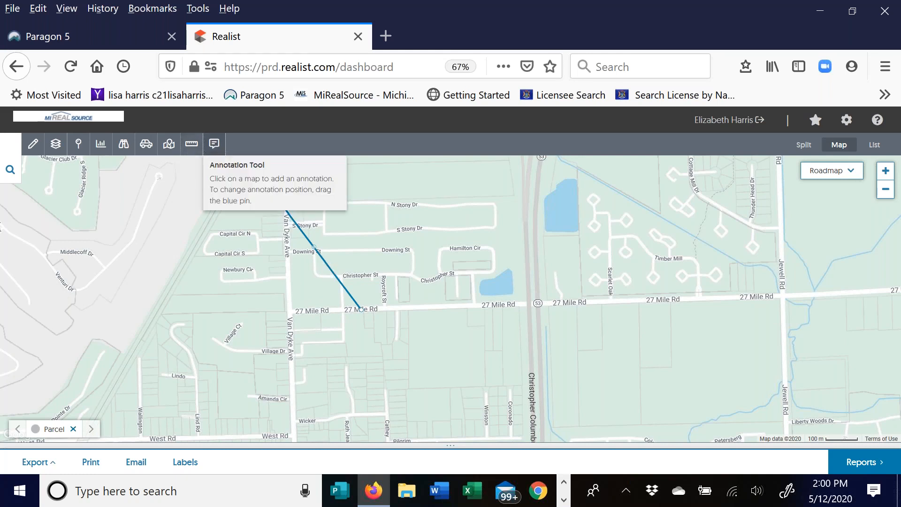
pyautogui.moveTo(350, 228); pyautogui.dragTo(355, 243)
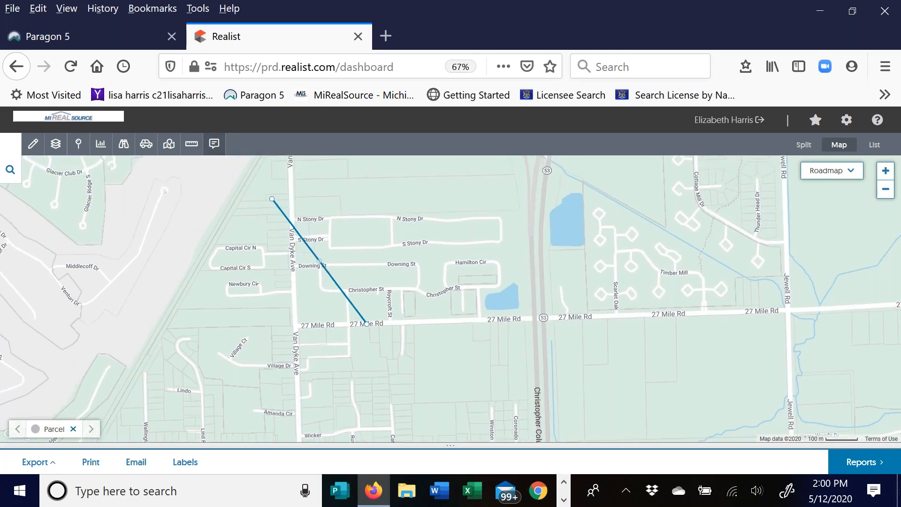
pyautogui.click(317, 218)
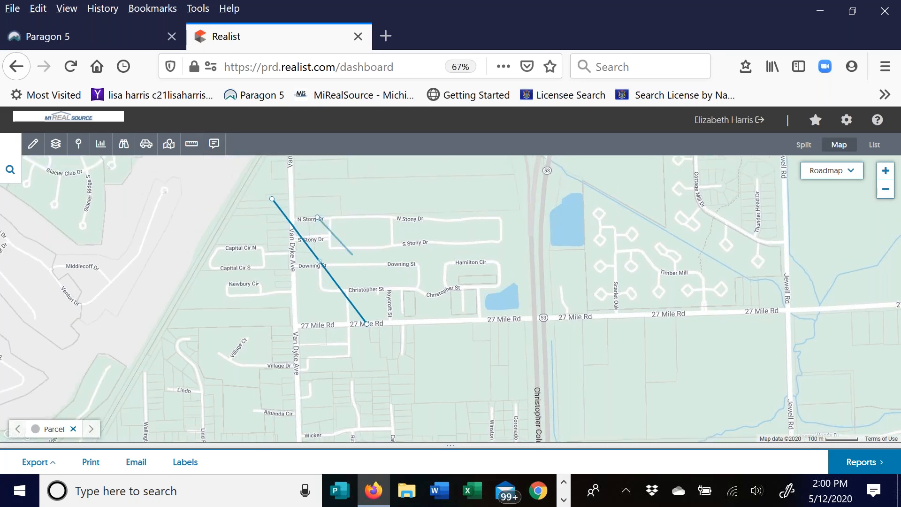
pyautogui.click(292, 213)
pyautogui.doubleClick(269, 209)
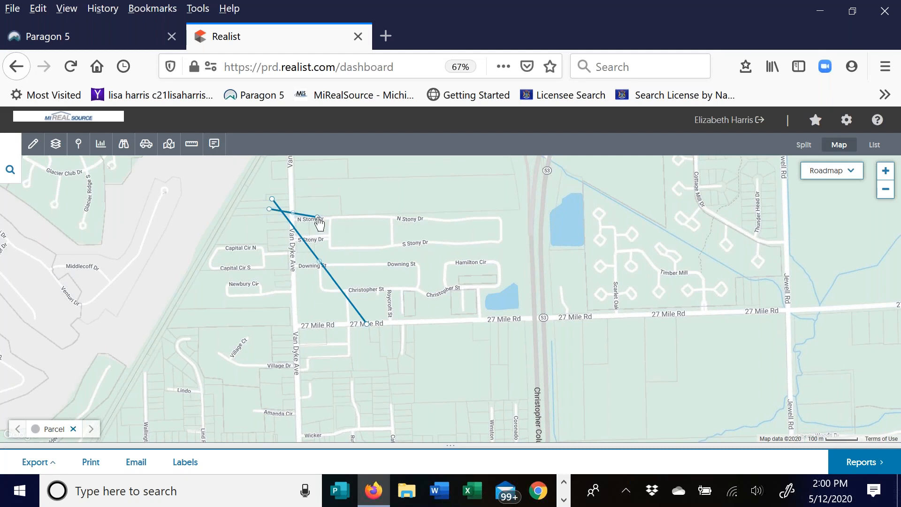
# - Place an empty annotation pin on N Stony Dr
pyautogui.click(214, 144)
pyautogui.click(358, 221)
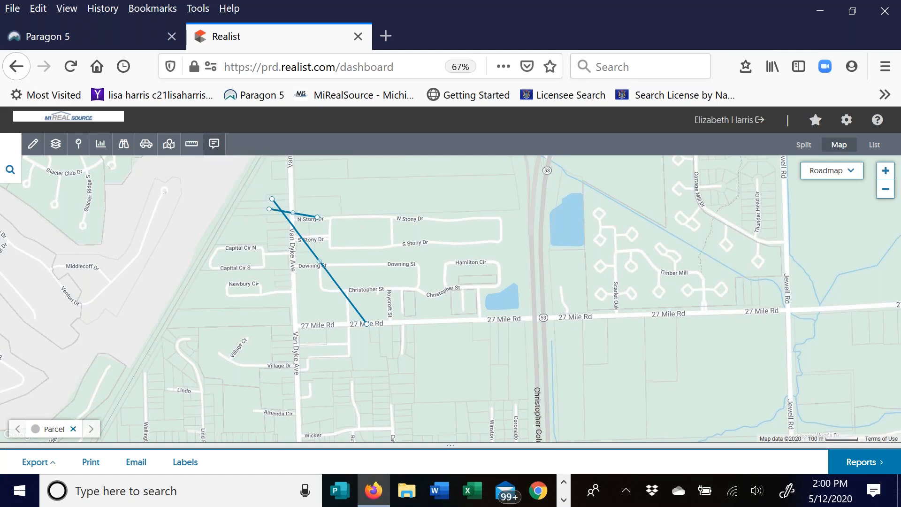
pyautogui.click(214, 144)
pyautogui.click(349, 221)
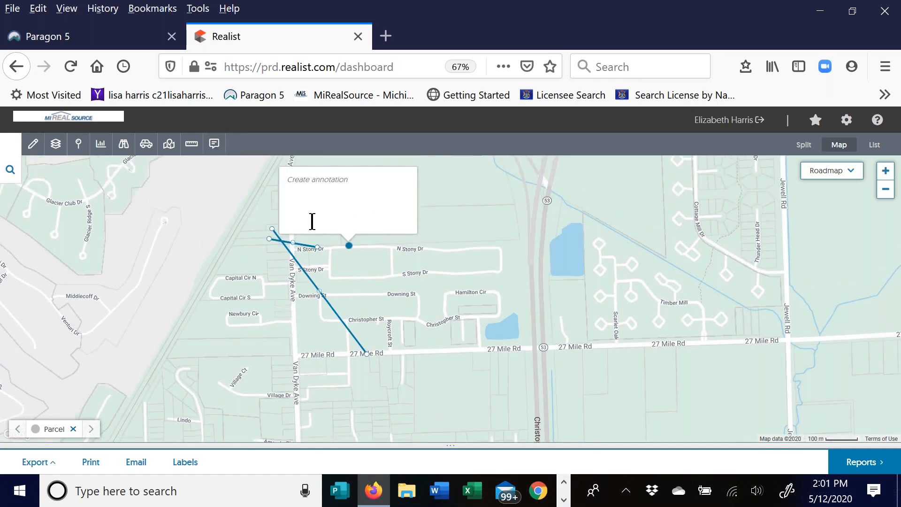
# - Check the annotation and line lengths, then delete the short N Stony Dr line
pyautogui.click(301, 179)
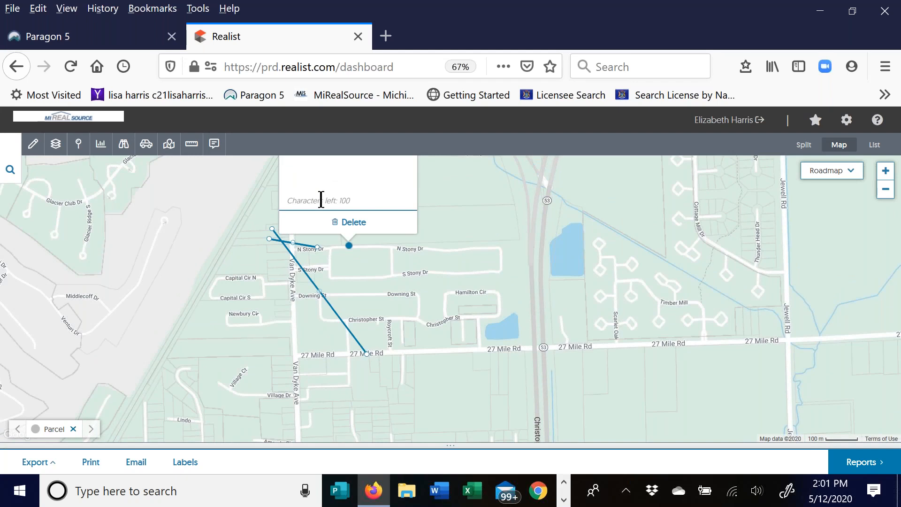
pyautogui.moveTo(319, 249); pyautogui.dragTo(329, 311)
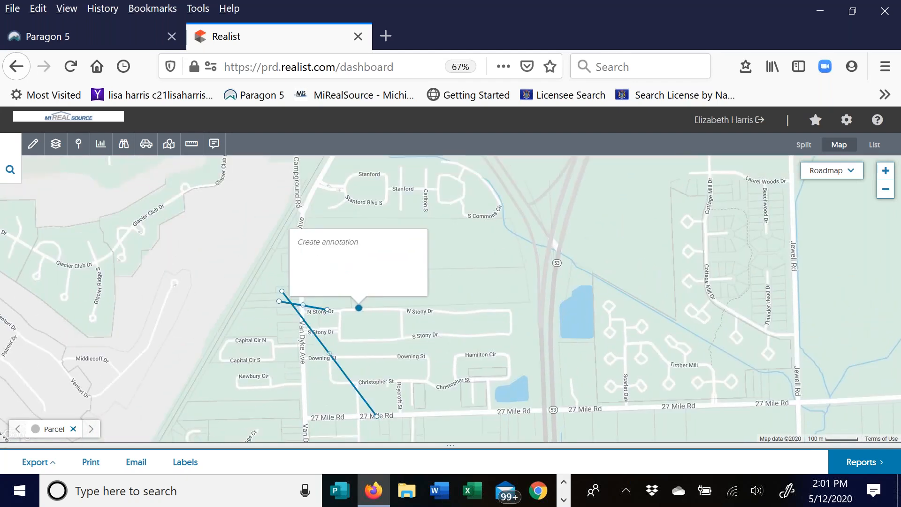
pyautogui.click(325, 244)
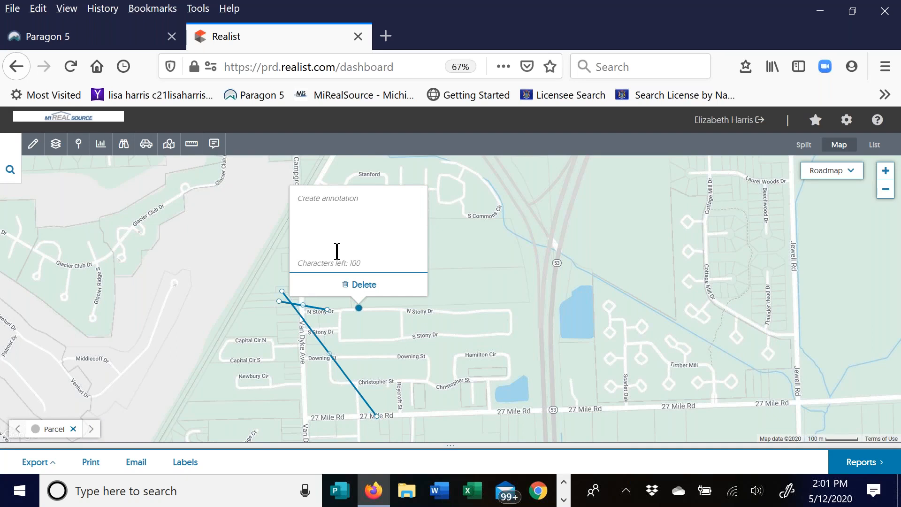
pyautogui.click(338, 366)
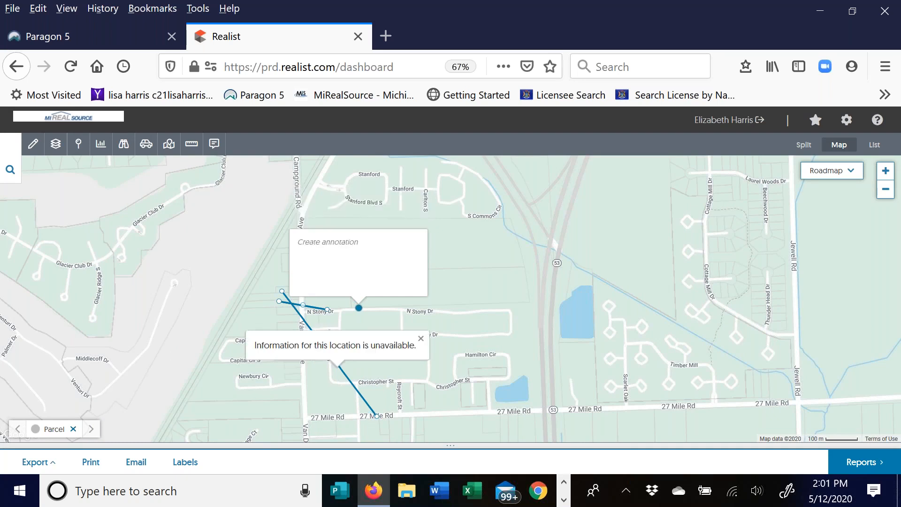
pyautogui.click(297, 315)
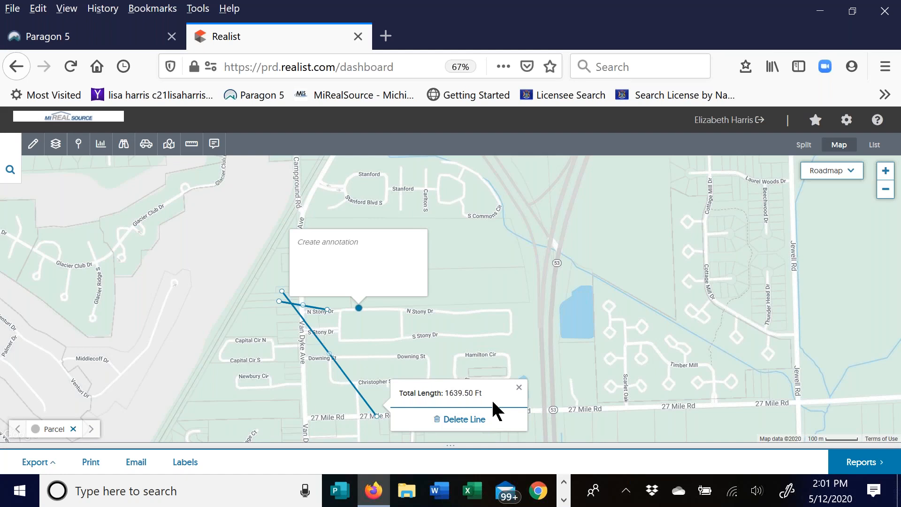
pyautogui.click(310, 307)
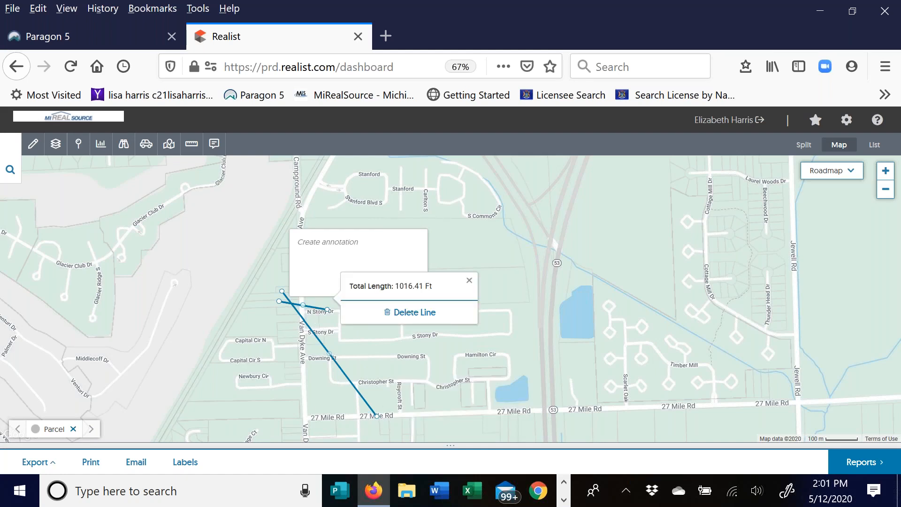
pyautogui.click(423, 312)
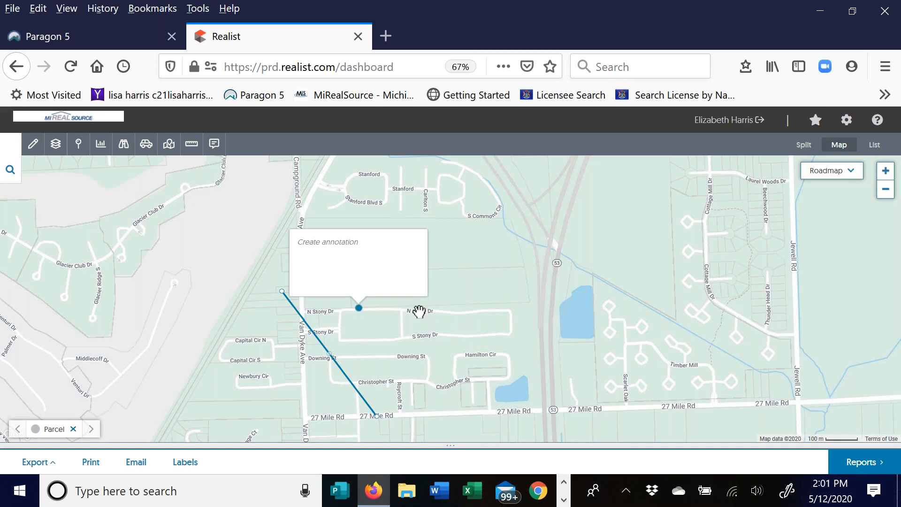
# - View and close the Van Dyke Ave and abandoned railroad parcel detail cards
pyautogui.click(322, 346)
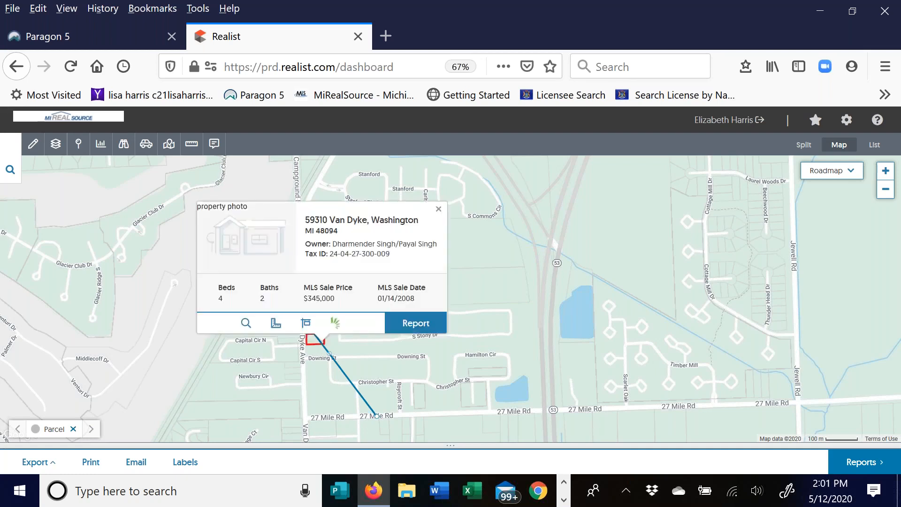
pyautogui.click(321, 344)
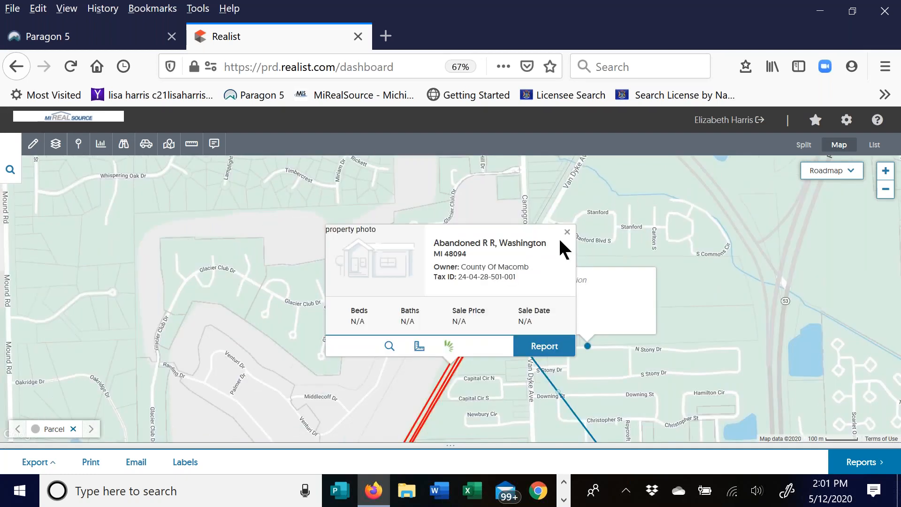
pyautogui.click(546, 378)
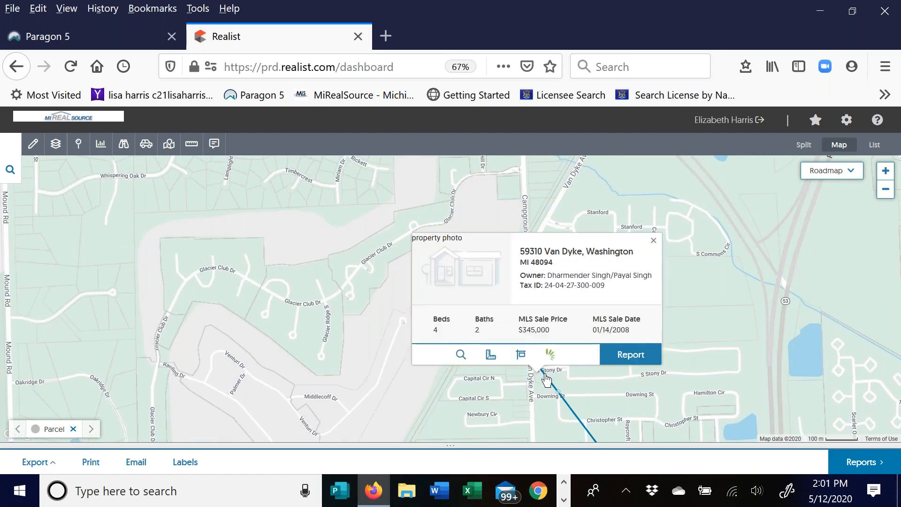
pyautogui.click(566, 233)
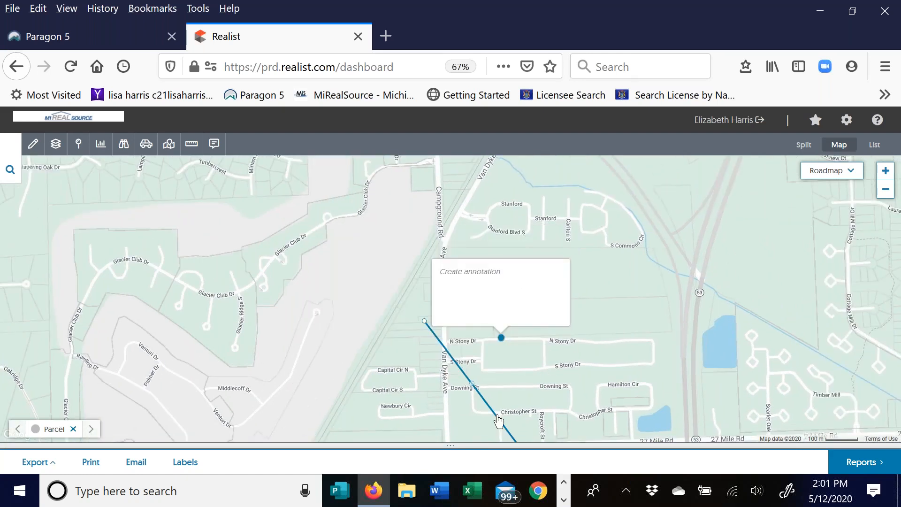
pyautogui.click(498, 421)
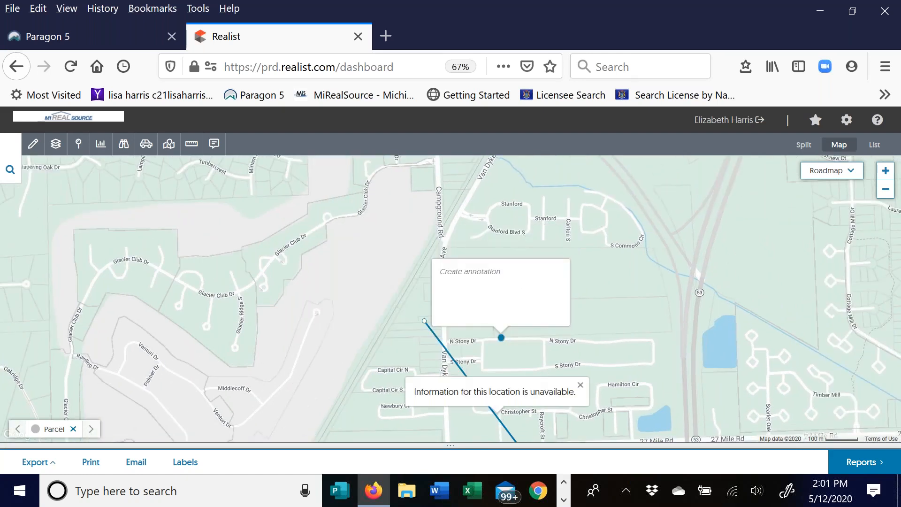
pyautogui.click(580, 386)
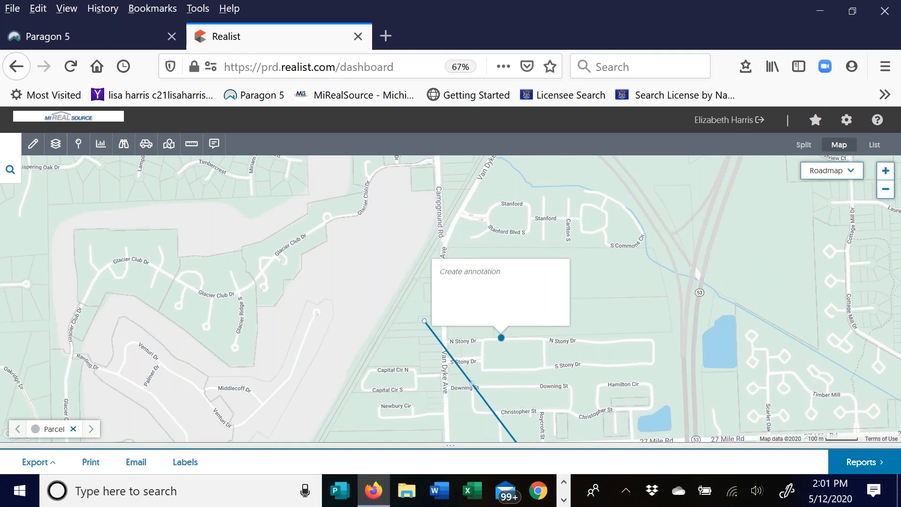
pyautogui.click(457, 369)
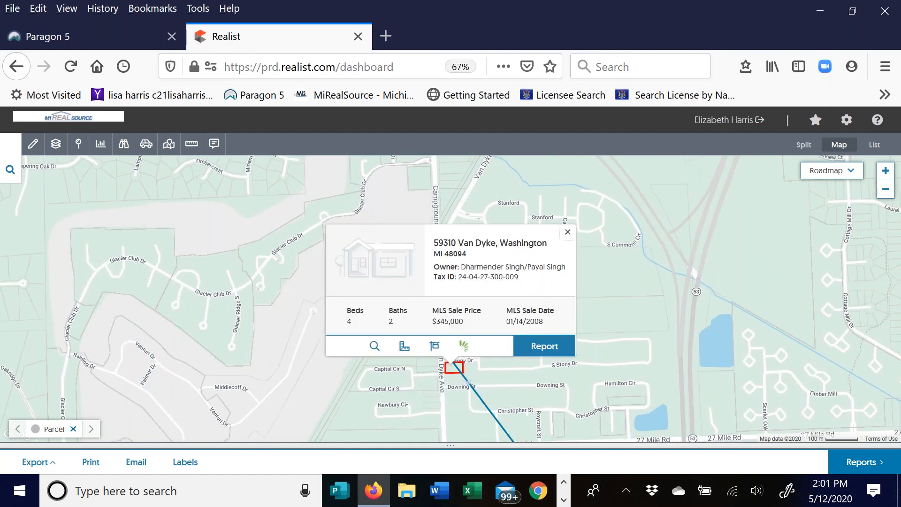
pyautogui.click(568, 232)
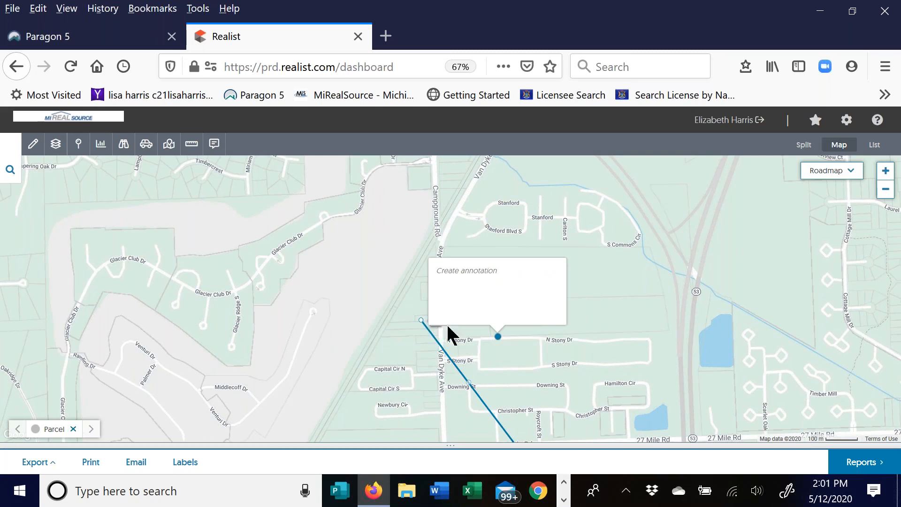
# - Delete the annotation pin on N Stony Dr
pyautogui.click(467, 318)
pyautogui.click(505, 314)
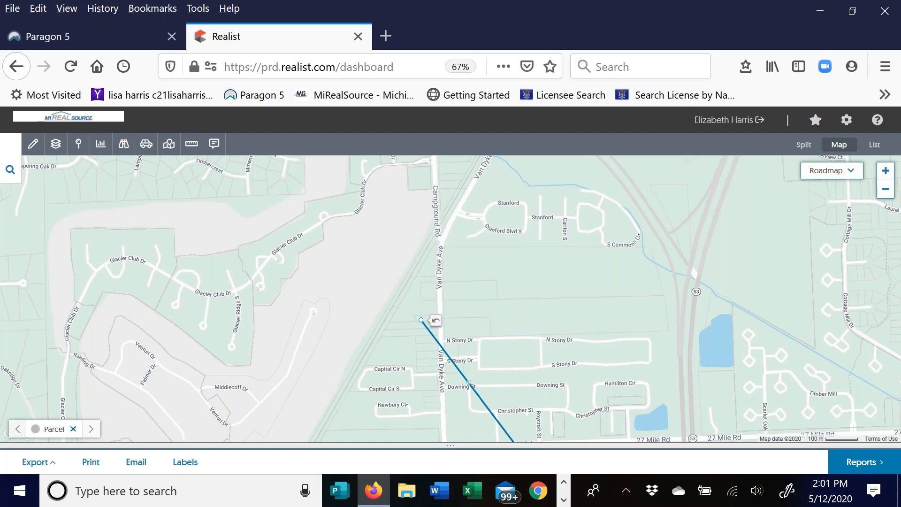
pyautogui.click(451, 361)
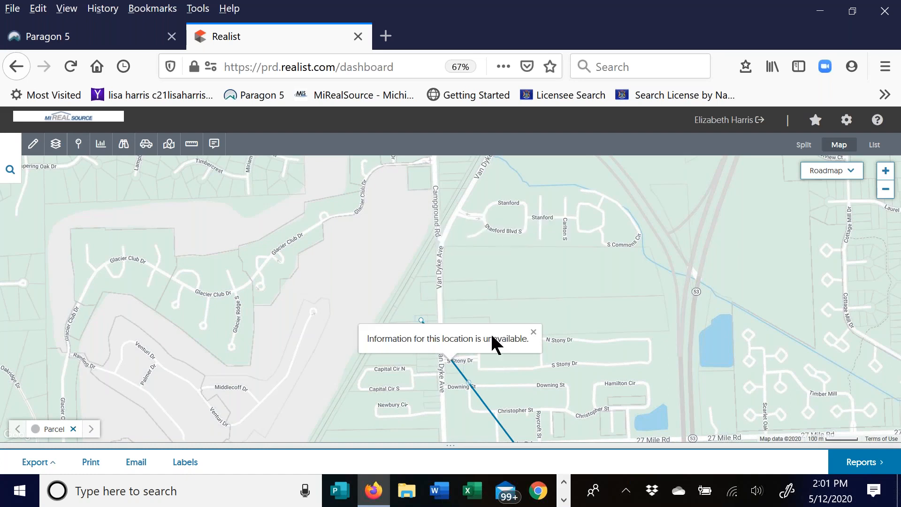
pyautogui.click(534, 332)
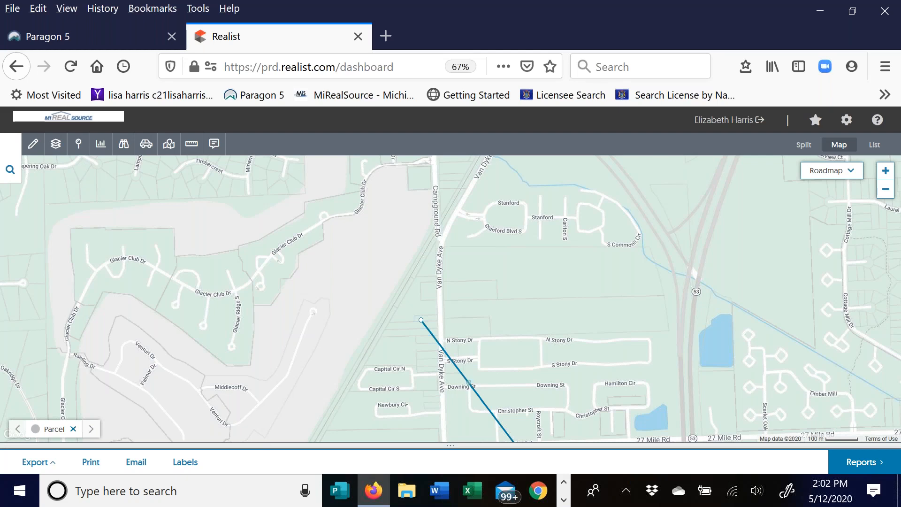
# - Delete the long measurement line toward 27 Mile Rd and choose the rectangle shape
pyautogui.click(468, 383)
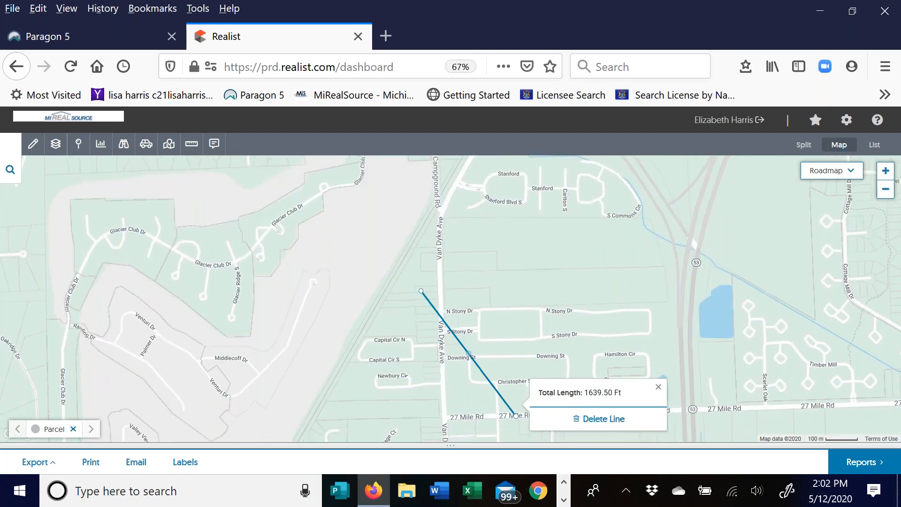
pyautogui.click(600, 419)
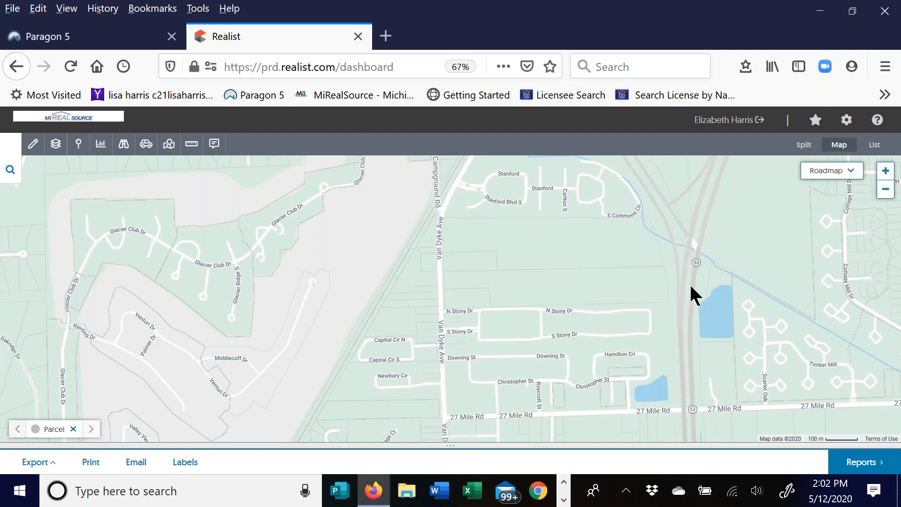
pyautogui.click(33, 144)
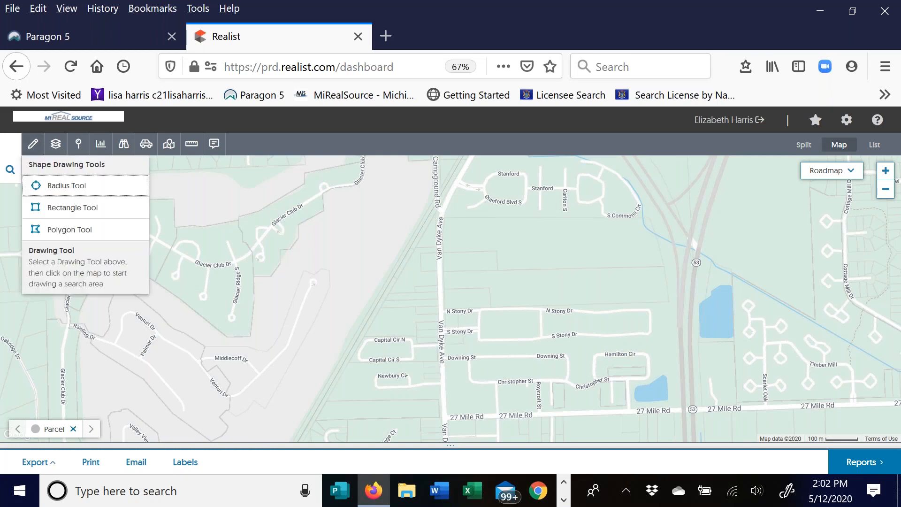
pyautogui.click(87, 209)
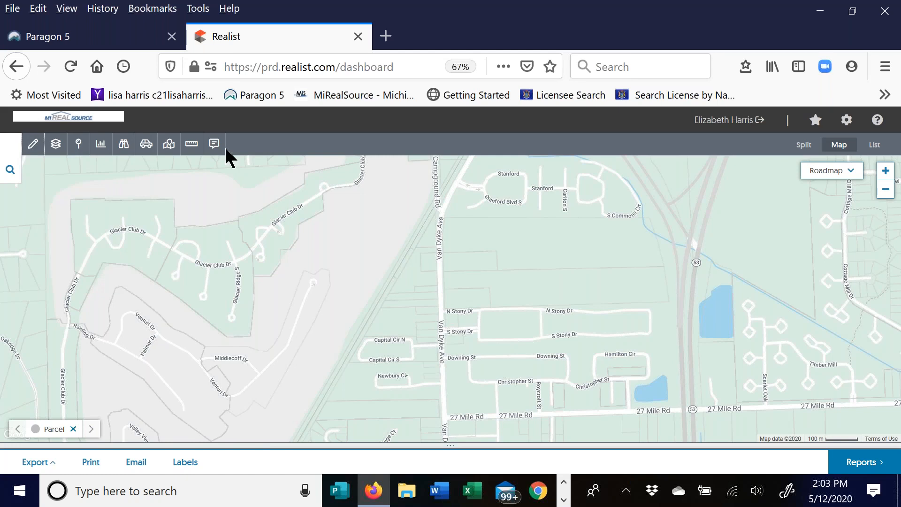
pyautogui.click(169, 146)
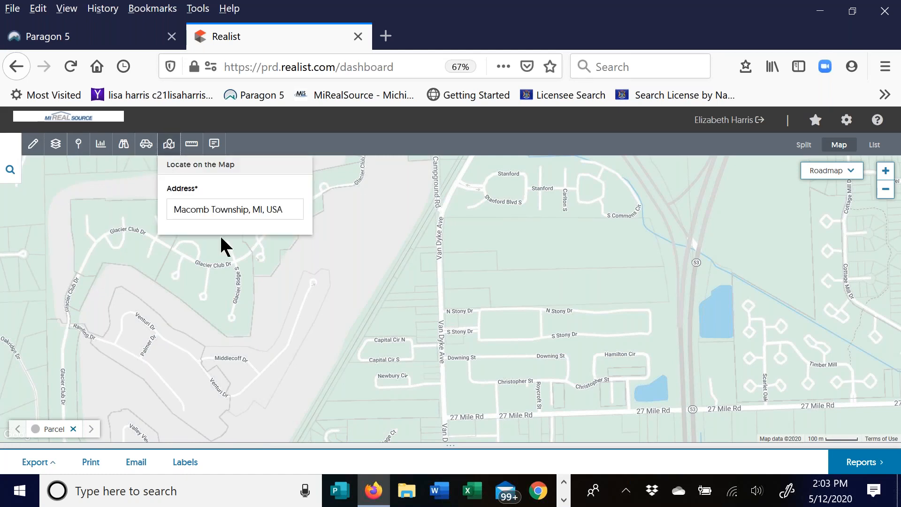
pyautogui.click(278, 209)
pyautogui.moveTo(235, 210); pyautogui.dragTo(142, 209)
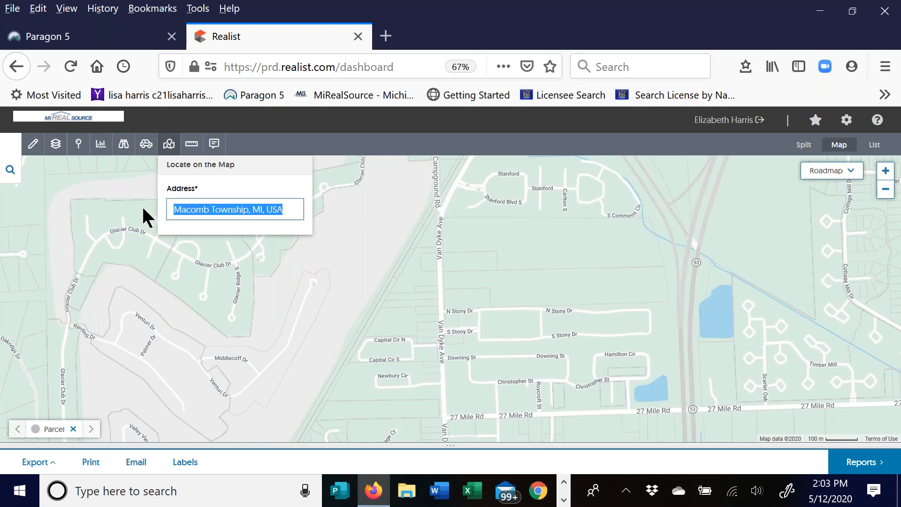
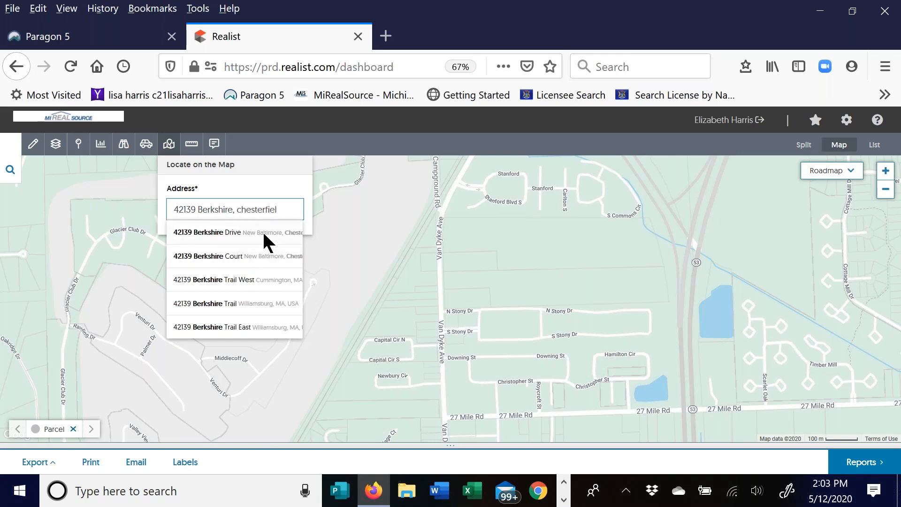
pyautogui.click(261, 231)
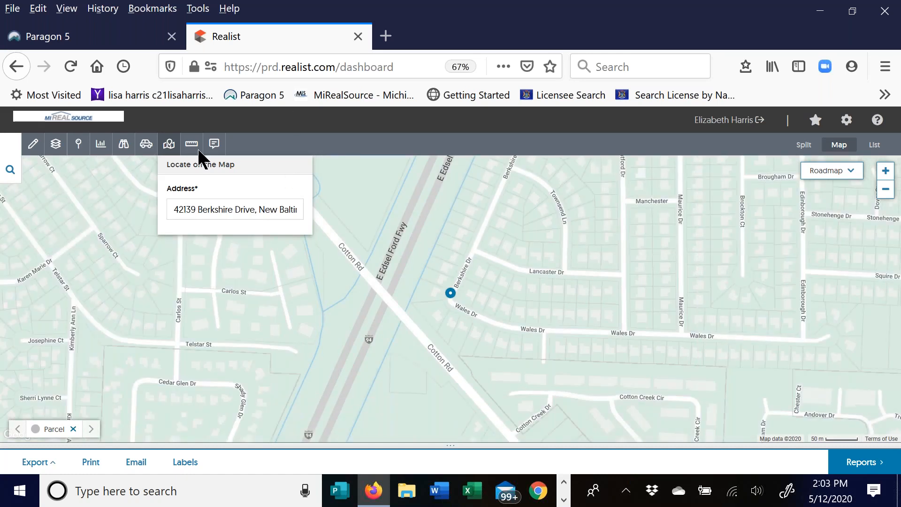
pyautogui.click(170, 145)
pyautogui.moveTo(440, 348)
pyautogui.mouseDown()
pyautogui.moveTo(396, 294)
pyautogui.moveTo(446, 245)
pyautogui.moveTo(441, 237)
pyautogui.moveTo(543, 193)
pyautogui.moveTo(555, 164)
pyautogui.mouseUp()
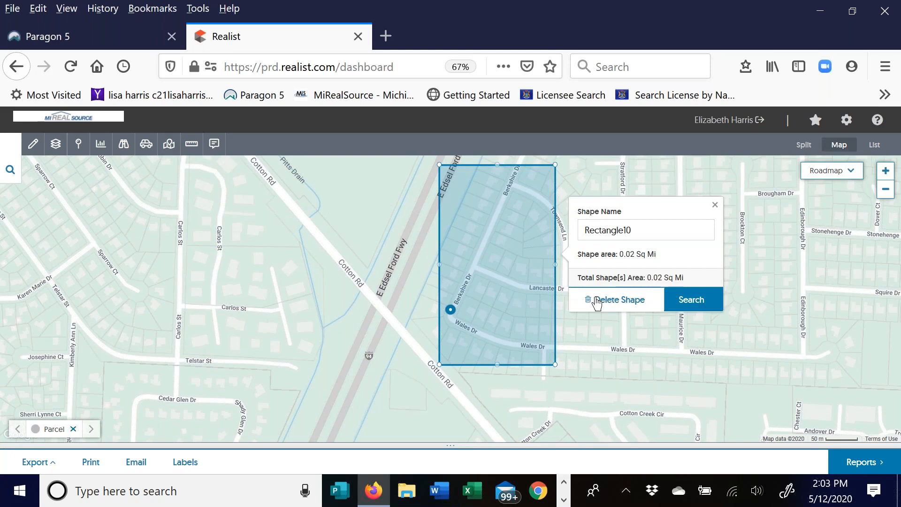
pyautogui.click(597, 305)
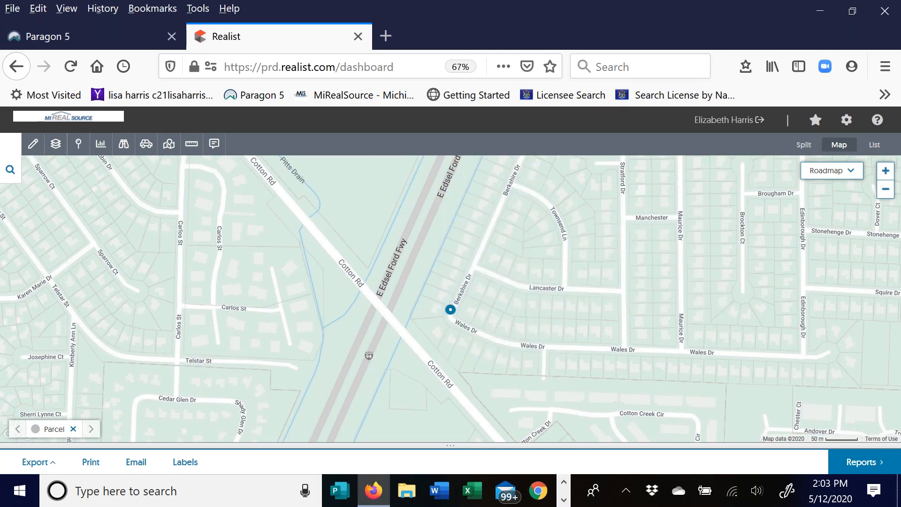
# - Draw a polygon from Cotton Rd around the Berkshire, Lancaster and Wales Dr neighbourhood
pyautogui.click(32, 144)
pyautogui.click(52, 230)
pyautogui.click(395, 310)
pyautogui.click(492, 403)
pyautogui.doubleClick(565, 399)
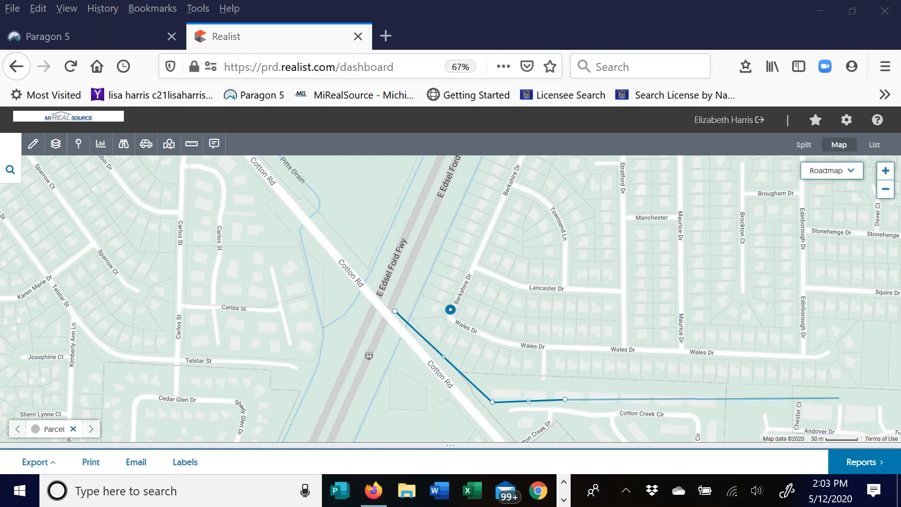
pyautogui.click(838, 398)
pyautogui.click(884, 398)
pyautogui.click(880, 291)
pyautogui.click(543, 279)
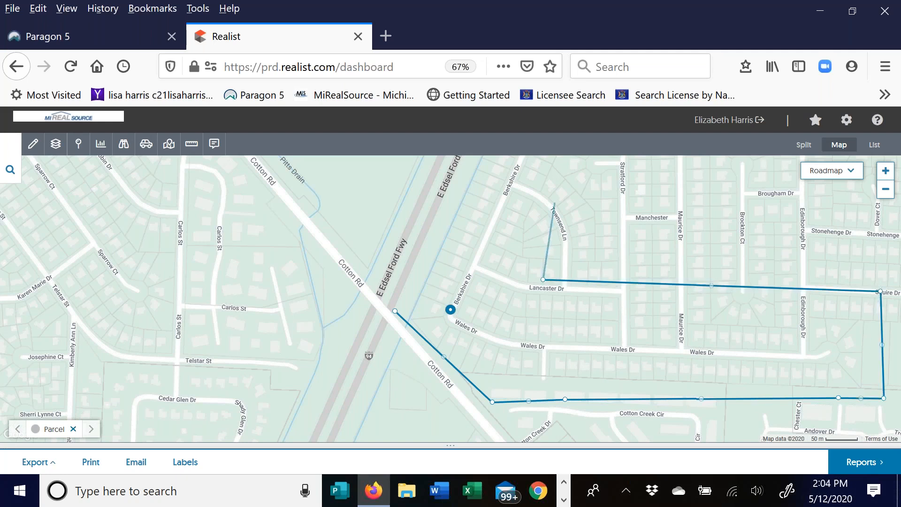
pyautogui.click(554, 202)
pyautogui.click(508, 165)
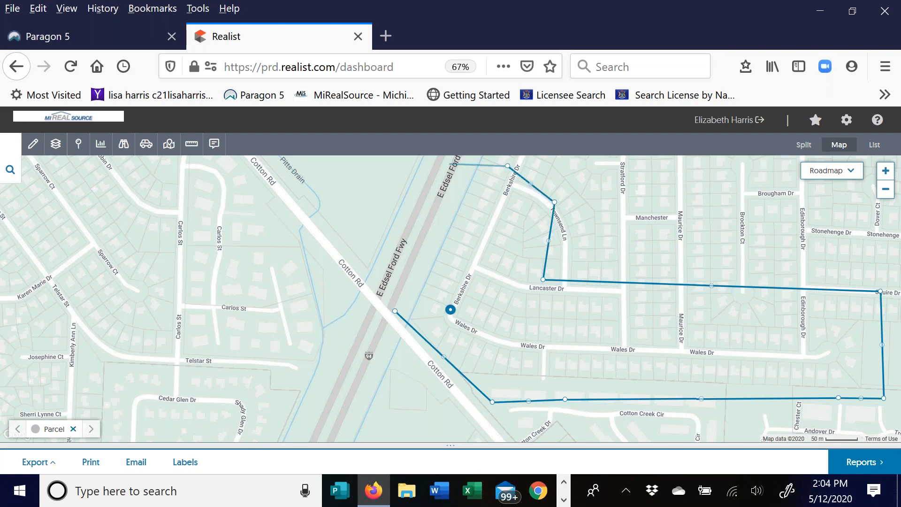
pyautogui.click(449, 164)
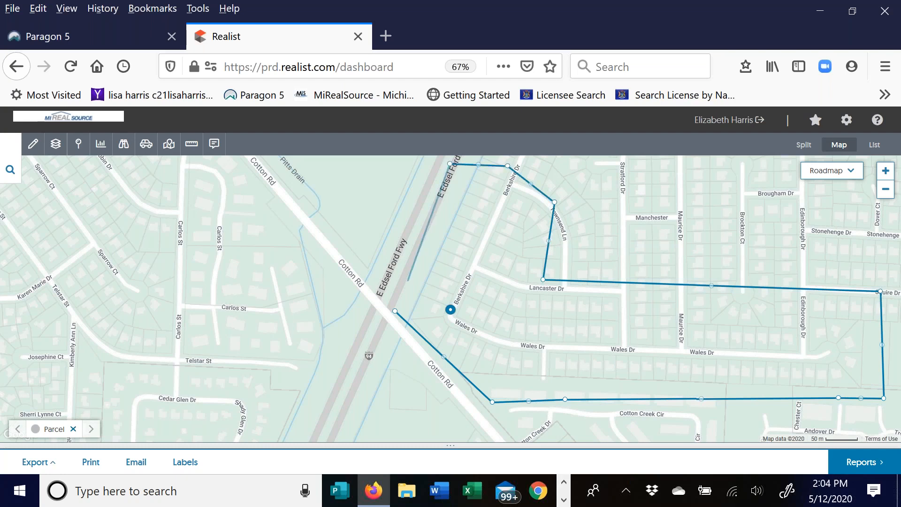
pyautogui.click(395, 312)
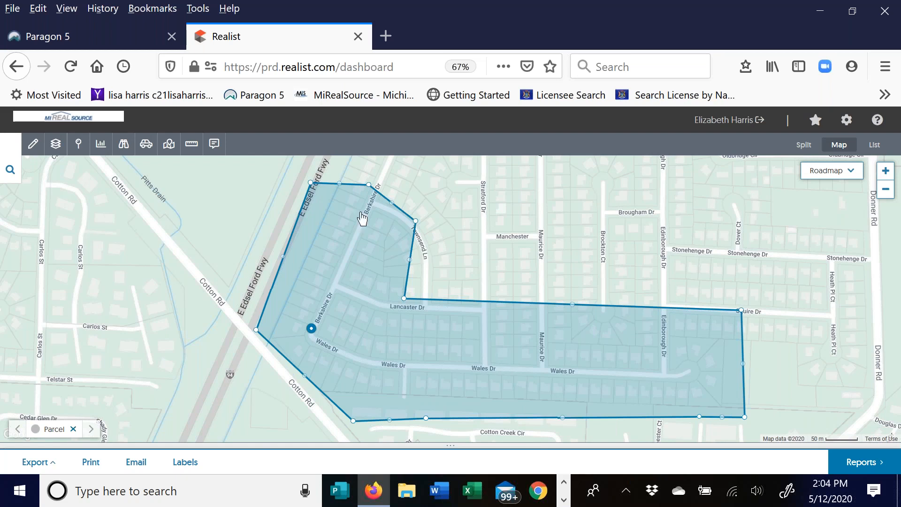
# - Expand My Search, switch to split view, and clear the Address criterion beside Polygon11
pyautogui.click(11, 170)
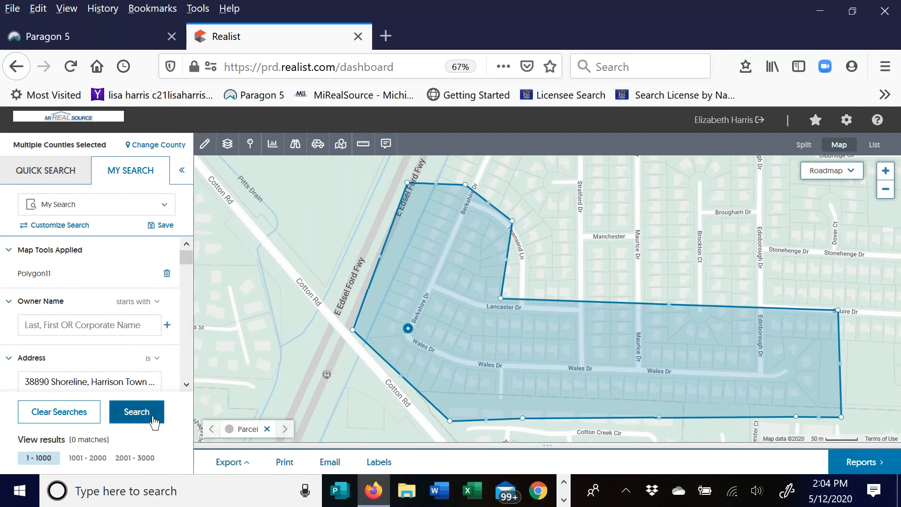
pyautogui.click(851, 170)
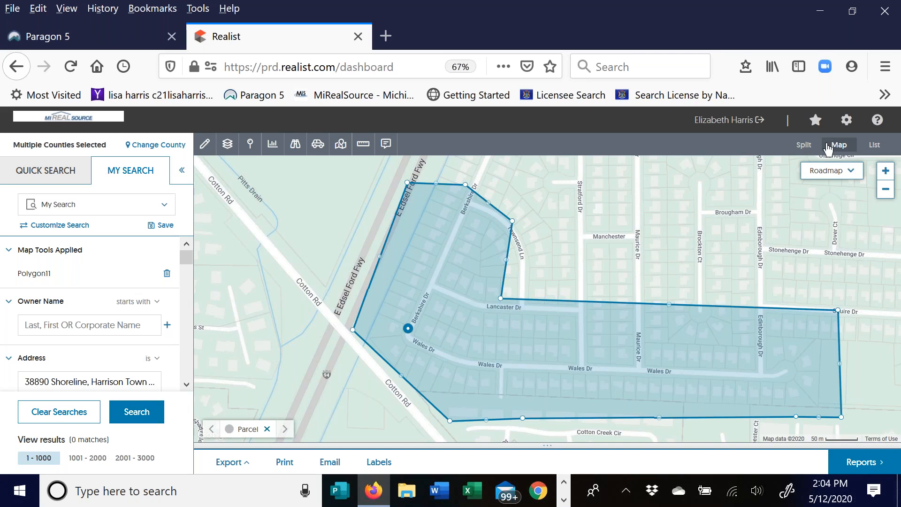
pyautogui.click(804, 145)
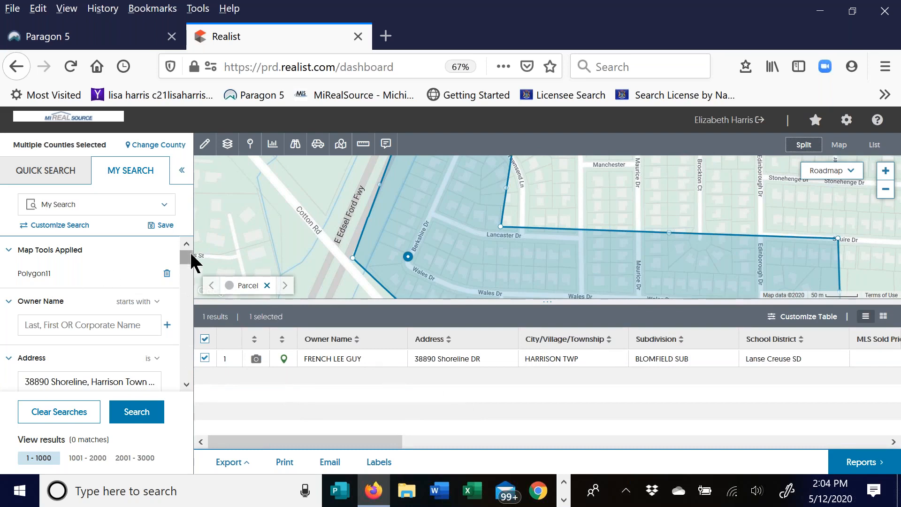
pyautogui.scroll(-3, 104, 335)
pyautogui.moveTo(25, 315); pyautogui.dragTo(10, 349)
pyautogui.press('BackSpace')
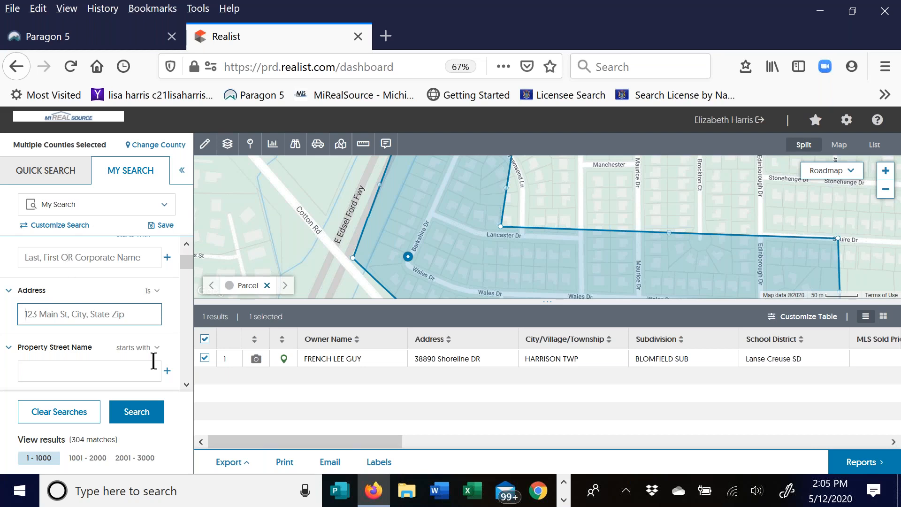
# - Run the polygon search and scroll through the 304 Chesterfield Twp results
pyautogui.click(147, 420)
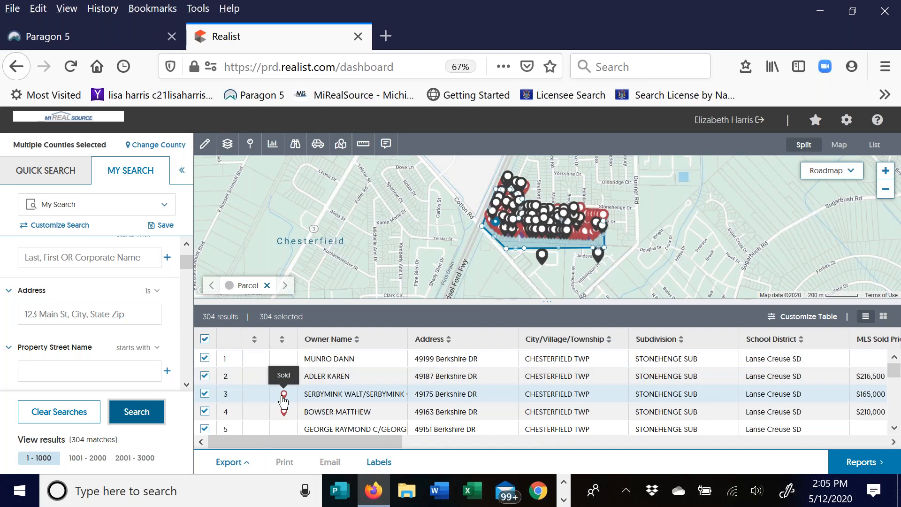
pyautogui.scroll(-2, 311, 373)
pyautogui.scroll(-5, 306, 376)
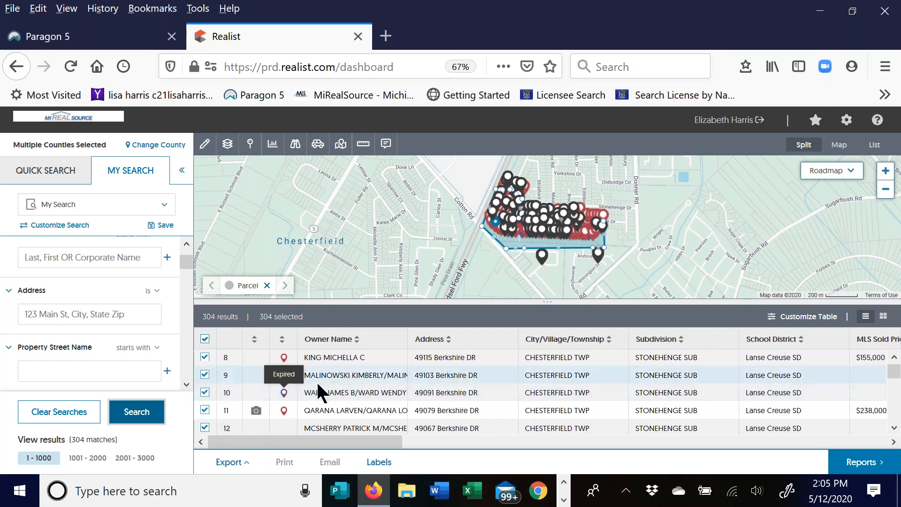
pyautogui.scroll(-5, 316, 381)
pyautogui.scroll(-10, 314, 378)
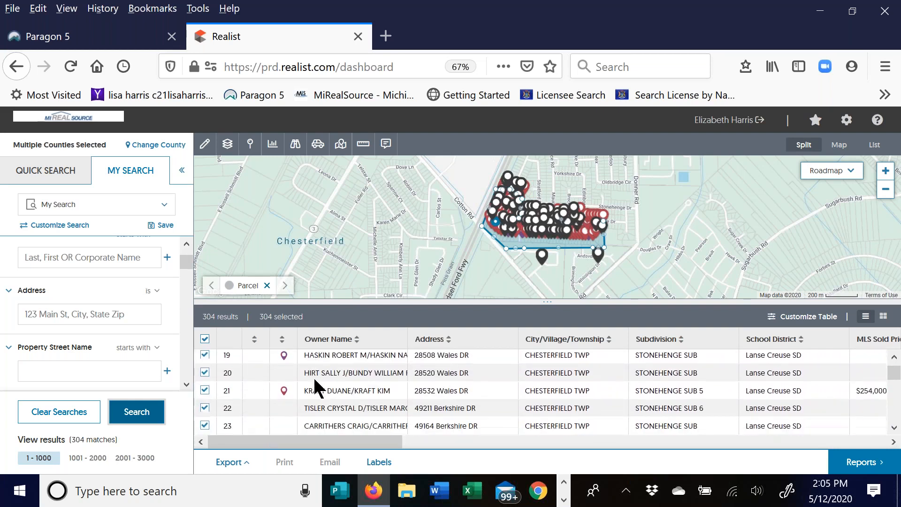
pyautogui.scroll(-9, 315, 381)
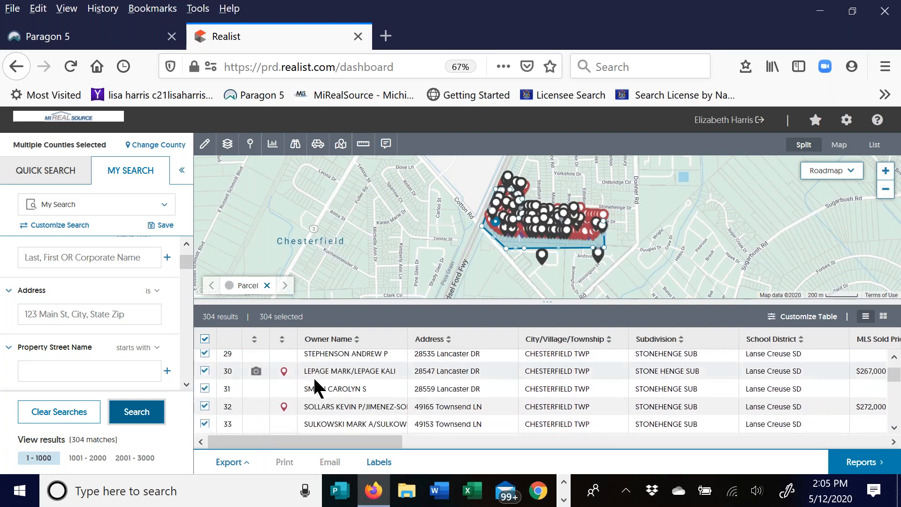
pyautogui.scroll(-8, 315, 380)
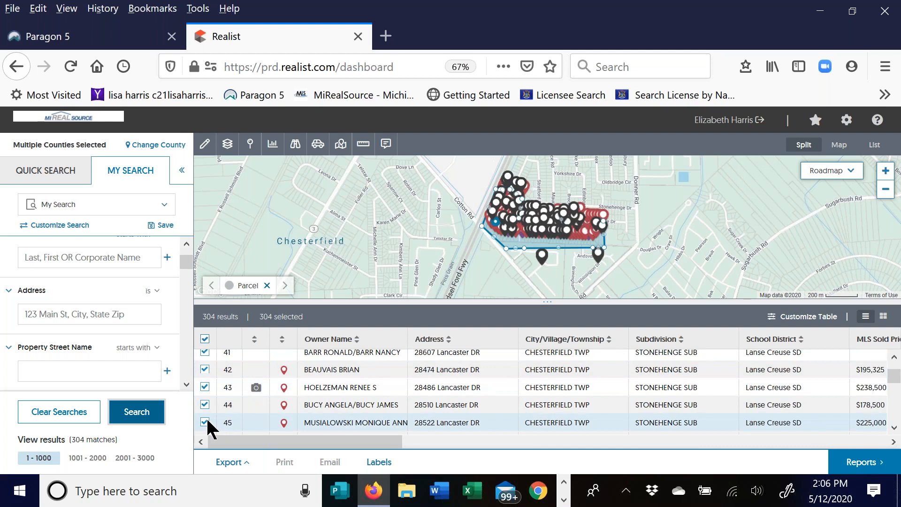
pyautogui.scroll(-3, 310, 393)
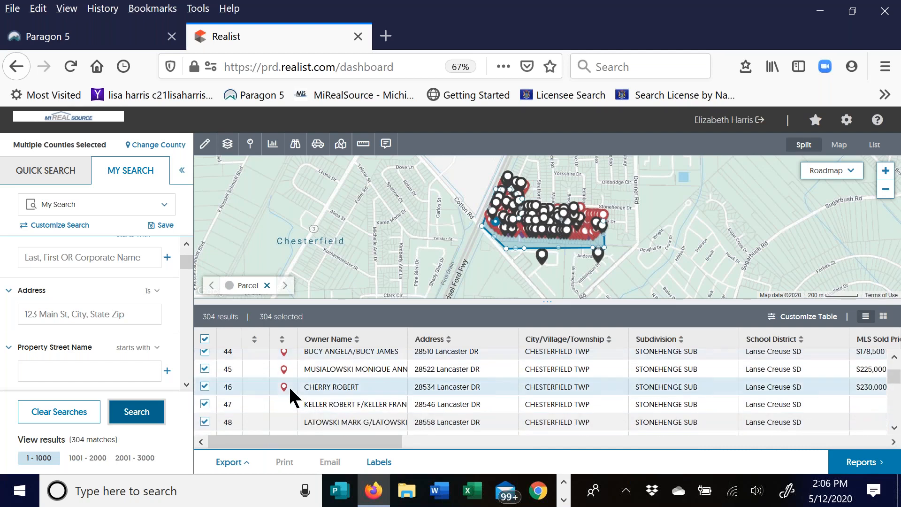
pyautogui.scroll(-8, 286, 394)
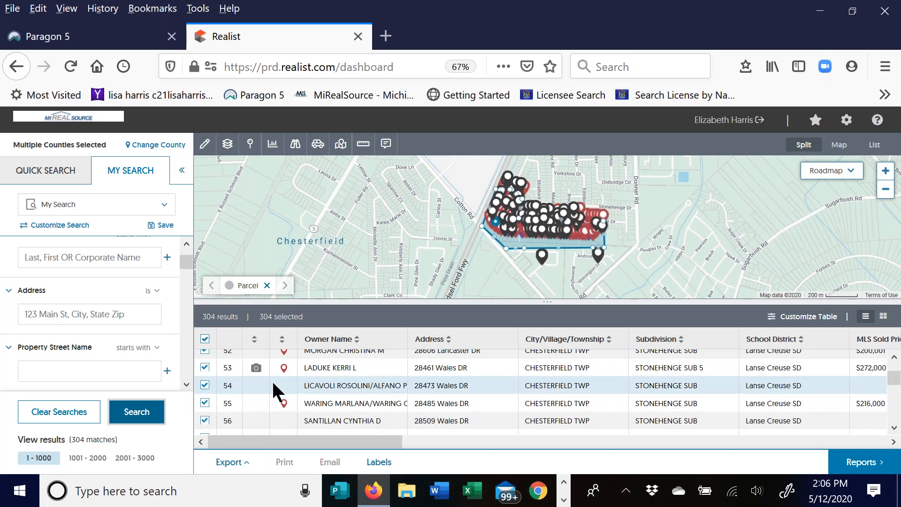
pyautogui.scroll(-12, 277, 392)
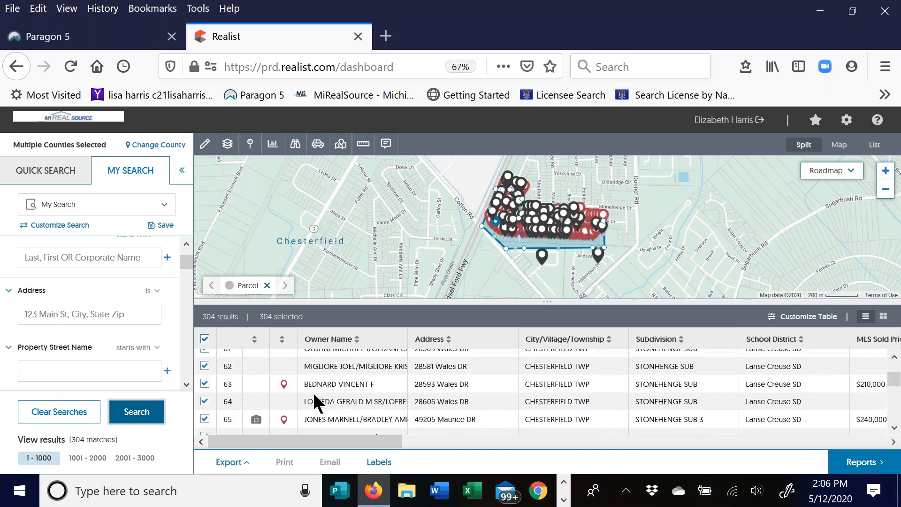
pyautogui.scroll(-7, 383, 371)
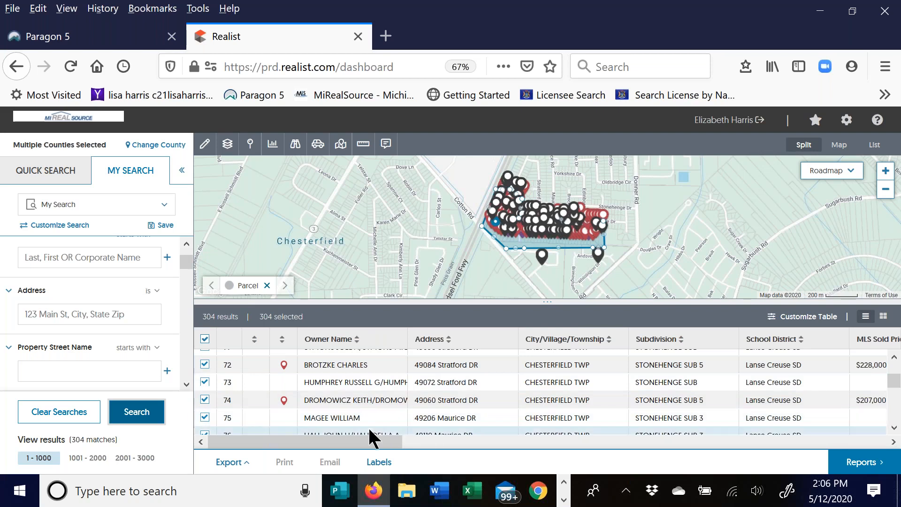
# - Open the Labels setup using the Avery 5160 layout
pyautogui.click(389, 466)
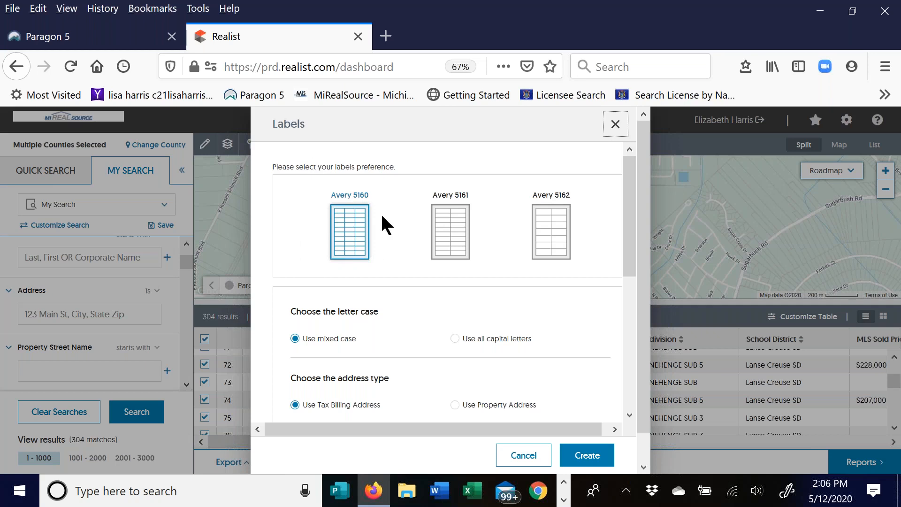
pyautogui.click(356, 222)
pyautogui.moveTo(629, 204); pyautogui.dragTo(635, 281)
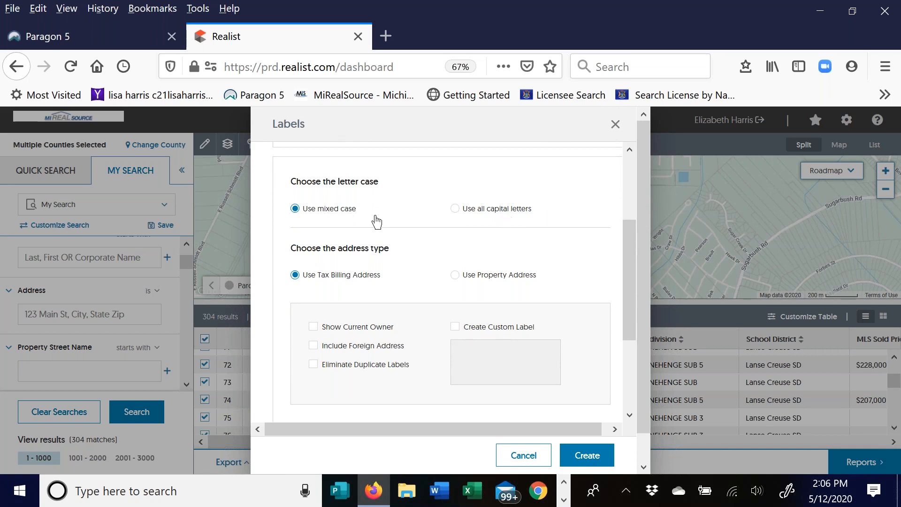
pyautogui.scroll(-2, 425, 246)
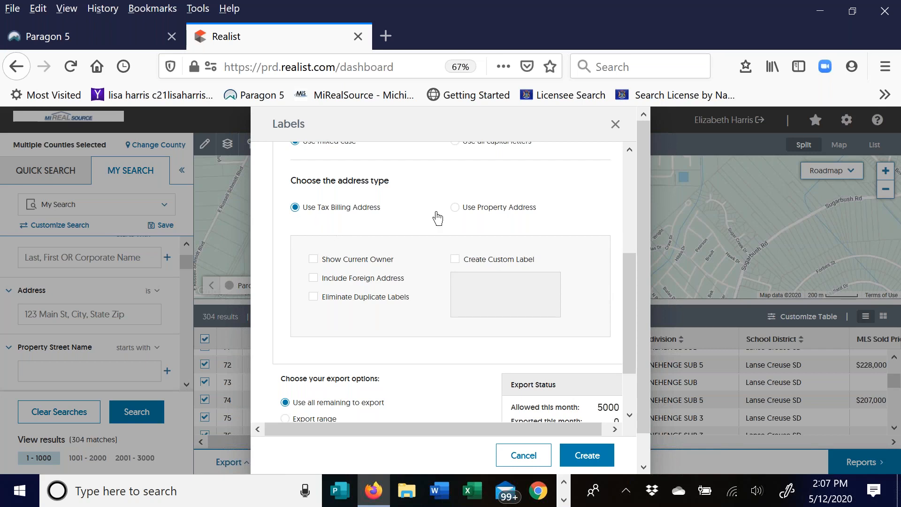
pyautogui.scroll(-2, 306, 216)
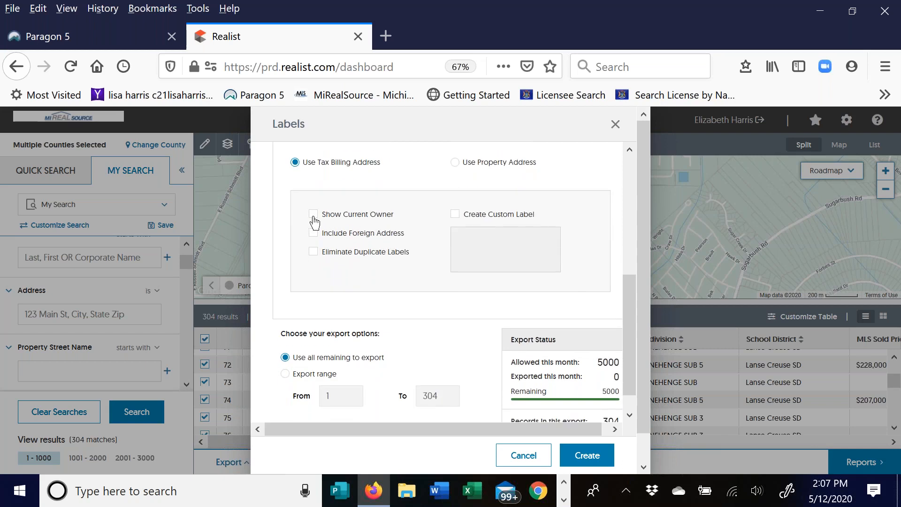
# - Toggle Show Current Owner and Create Custom Label on, then leave both unchecked
pyautogui.click(313, 216)
pyautogui.click(455, 215)
pyautogui.click(459, 240)
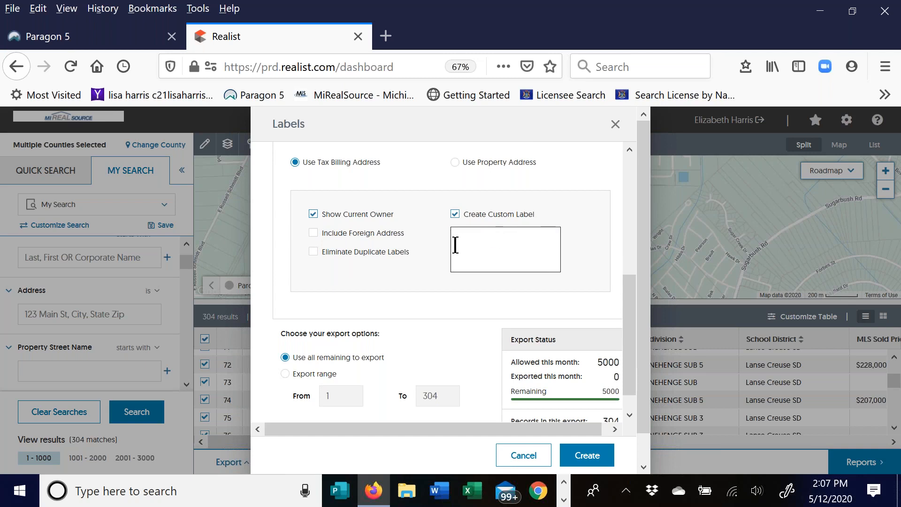
pyautogui.click(454, 214)
pyautogui.click(314, 215)
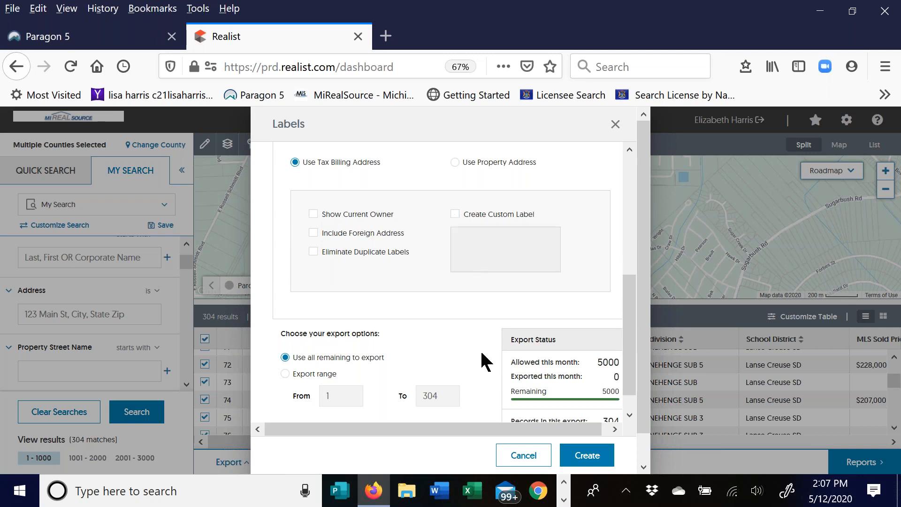
# - Scroll through the Labels options and close the dialog without creating any labels
pyautogui.scroll(-3, 380, 263)
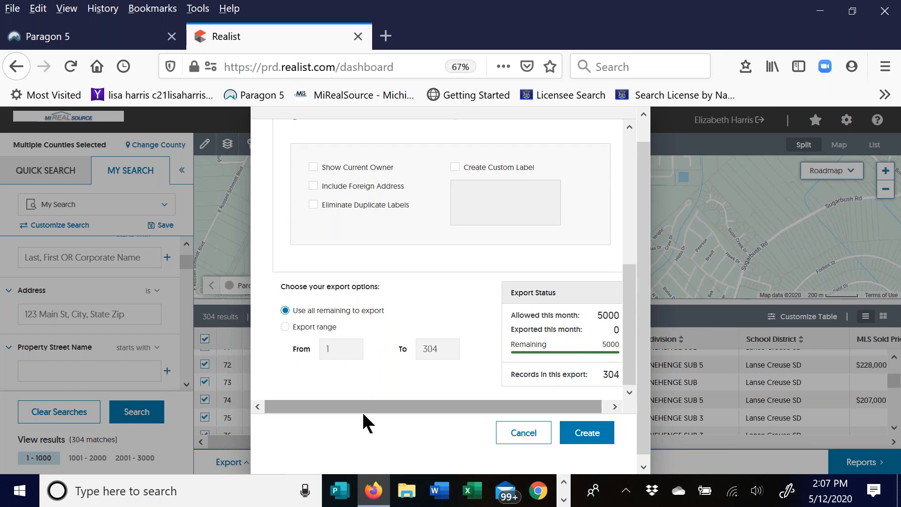
pyautogui.moveTo(361, 408); pyautogui.dragTo(515, 403)
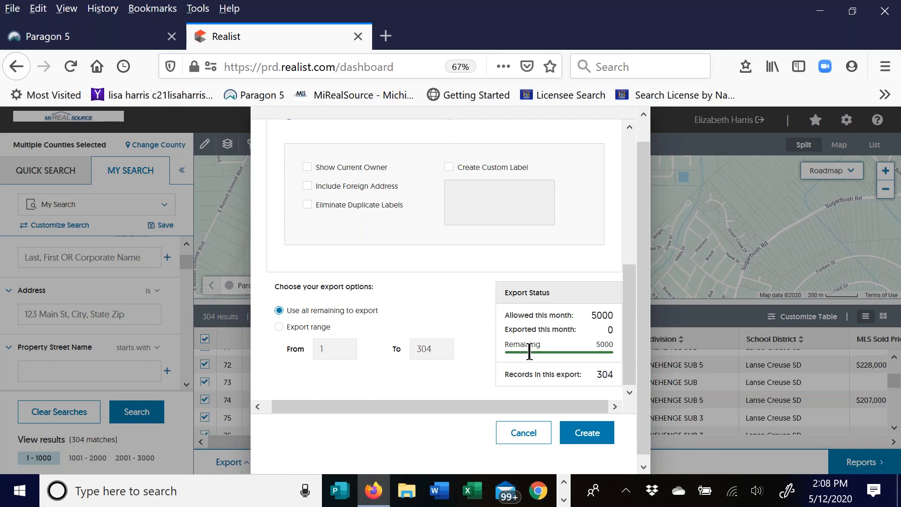
pyautogui.scroll(10, 441, 267)
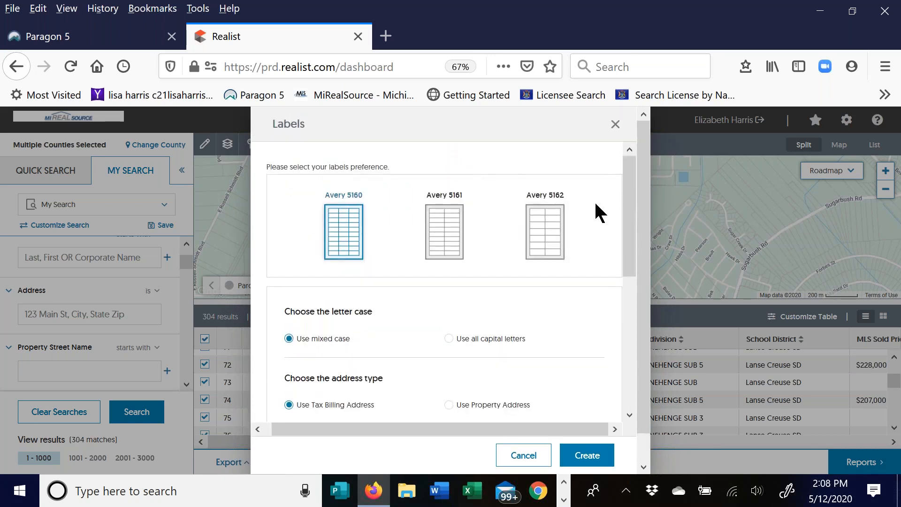
pyautogui.click(616, 125)
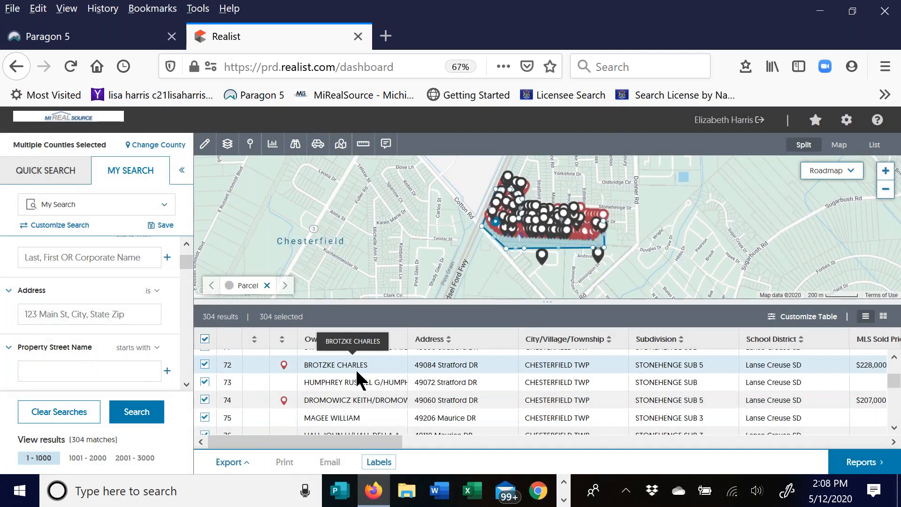
# - Start a customized export of the 304 selected results
pyautogui.click(229, 462)
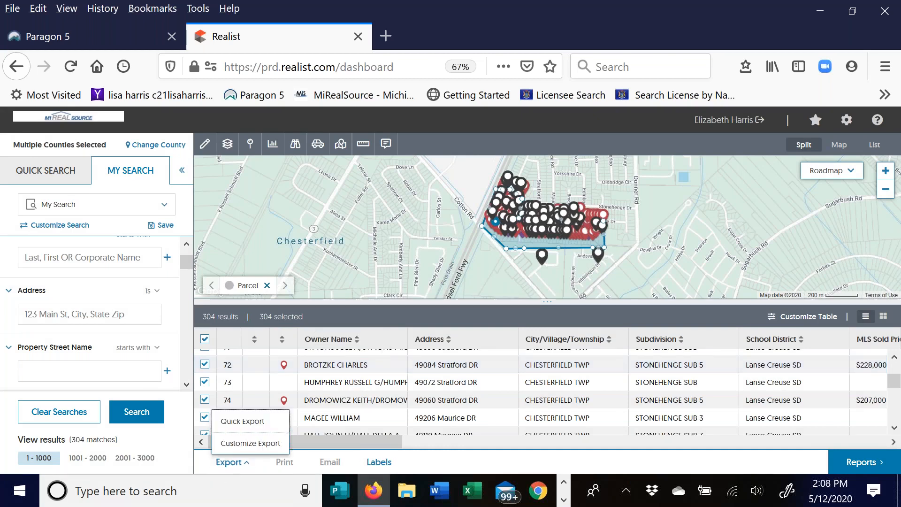
pyautogui.click(256, 444)
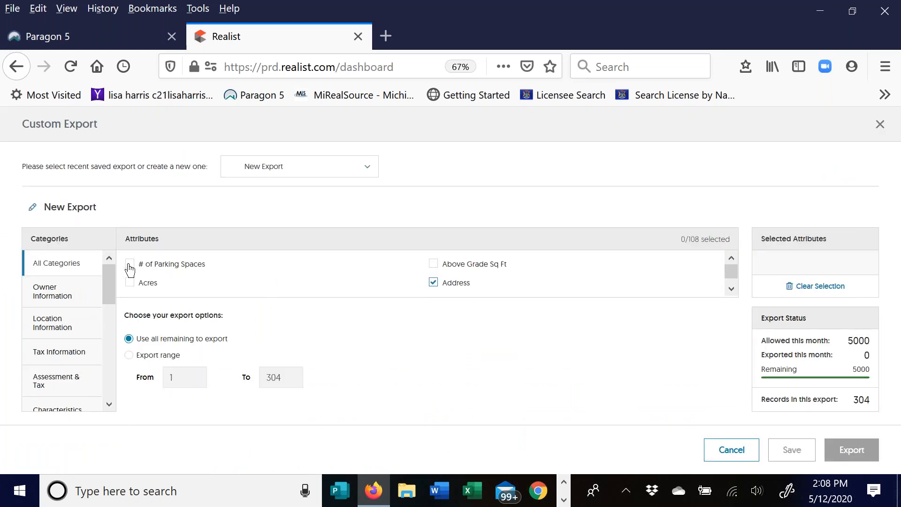
pyautogui.scroll(-1, 110, 298)
pyautogui.moveTo(108, 290)
pyautogui.mouseDown()
pyautogui.moveTo(89, 353)
pyautogui.moveTo(94, 375)
pyautogui.moveTo(110, 361)
pyautogui.moveTo(100, 280)
pyautogui.mouseUp()
# - Browse the Location and Owner Information attributes and edit the New Export title
pyautogui.click(58, 323)
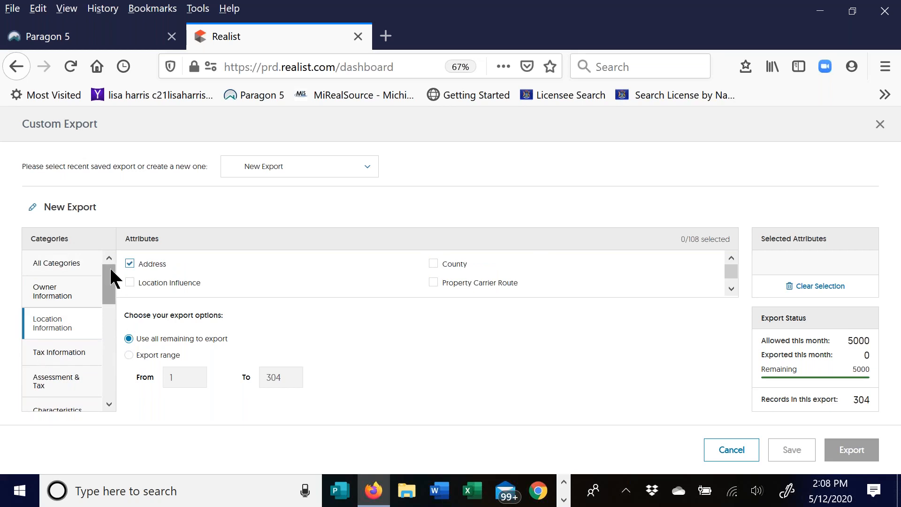
pyautogui.click(45, 300)
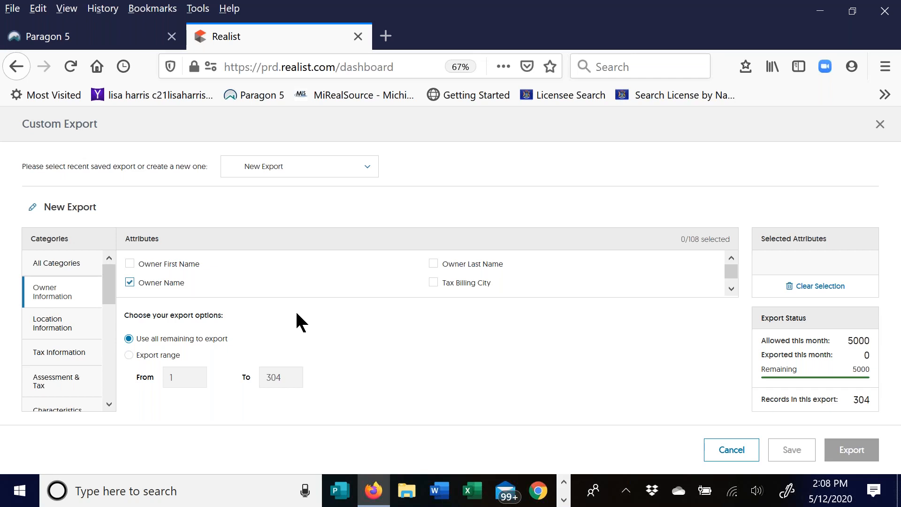
pyautogui.scroll(-2, 457, 284)
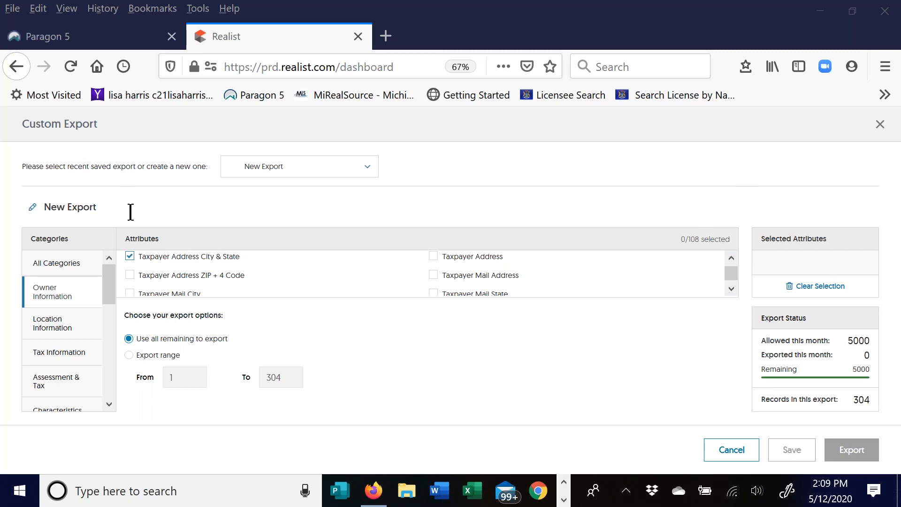
pyautogui.click(94, 206)
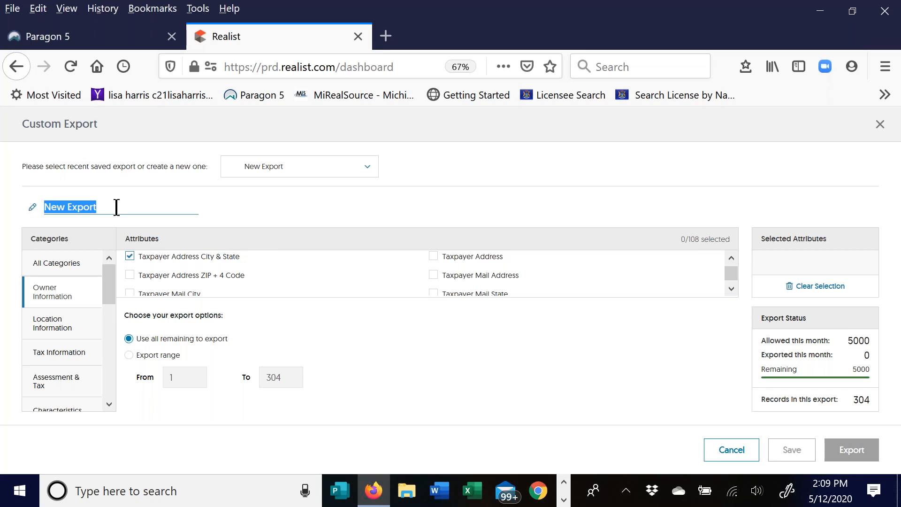
pyautogui.click(728, 455)
# - Cancel the custom export, then check the empty My Saved Properties list and close it
pyautogui.click(727, 455)
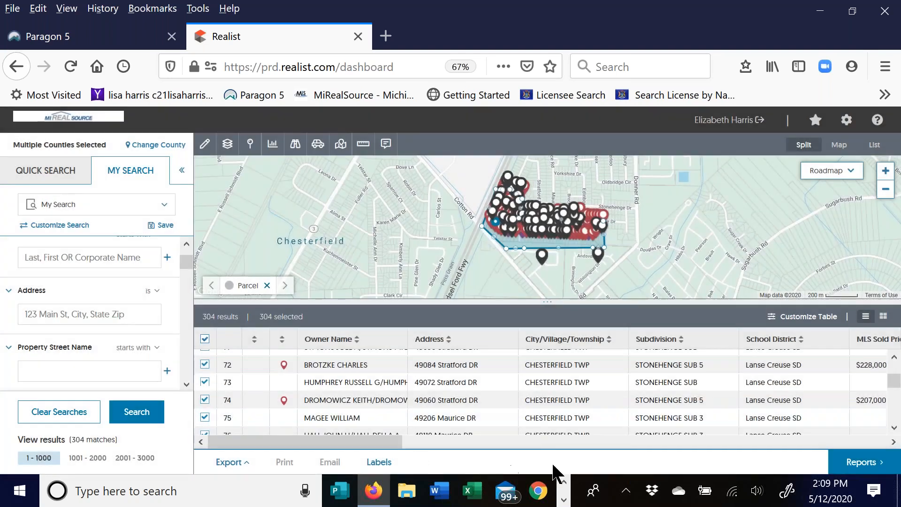
pyautogui.click(608, 438)
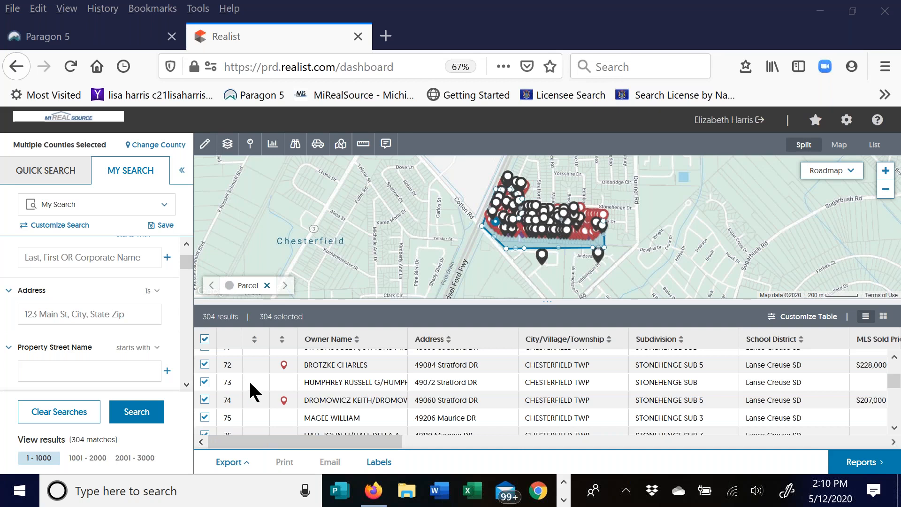
pyautogui.click(816, 122)
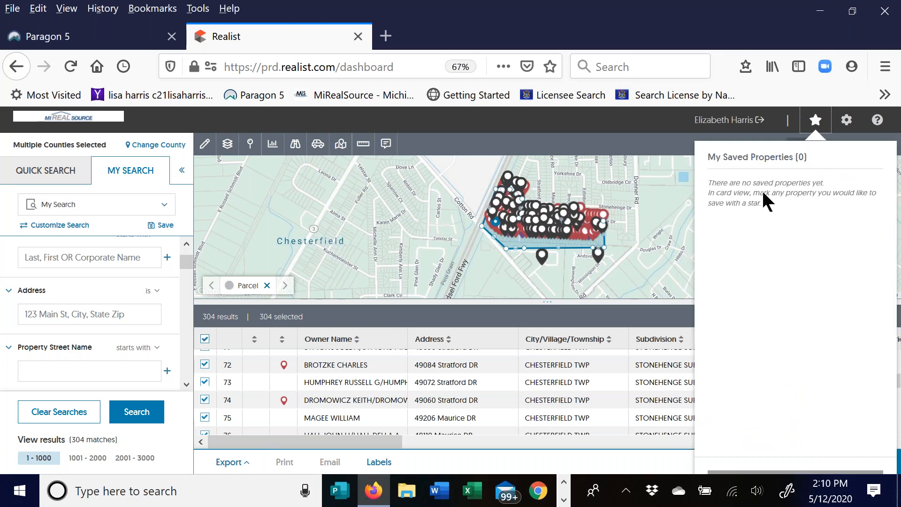
pyautogui.click(817, 122)
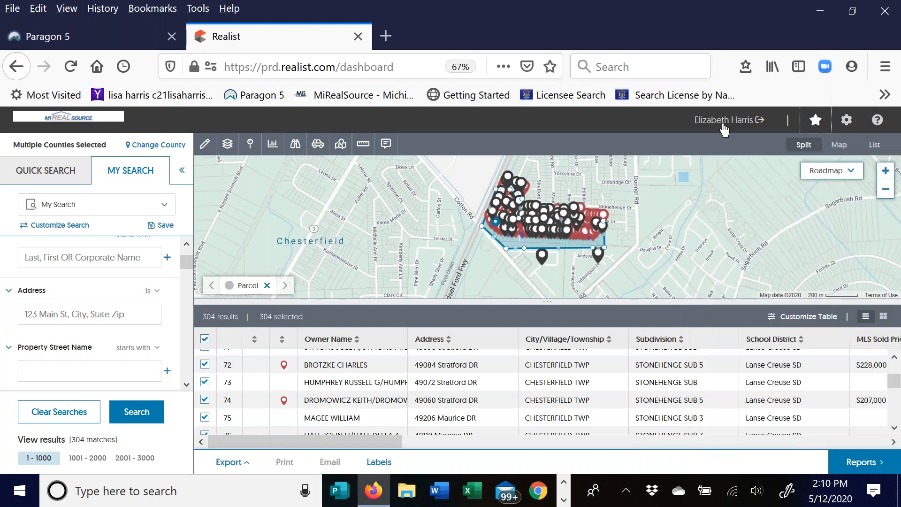
# - Open account Settings from the gear icon at the top right
pyautogui.click(848, 125)
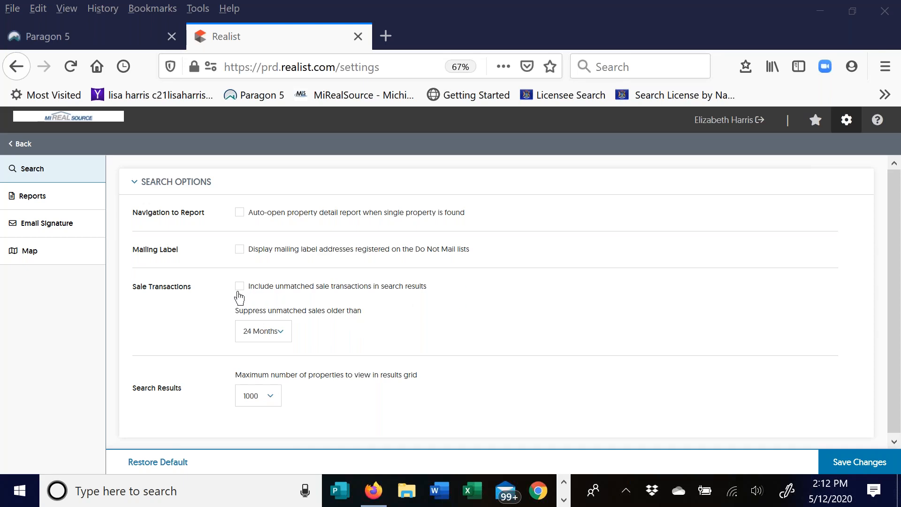
pyautogui.click(277, 334)
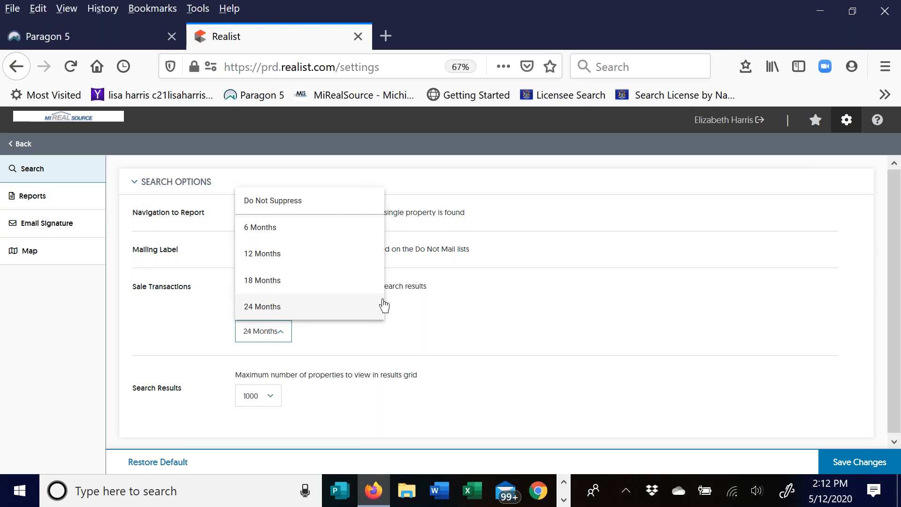
pyautogui.click(491, 314)
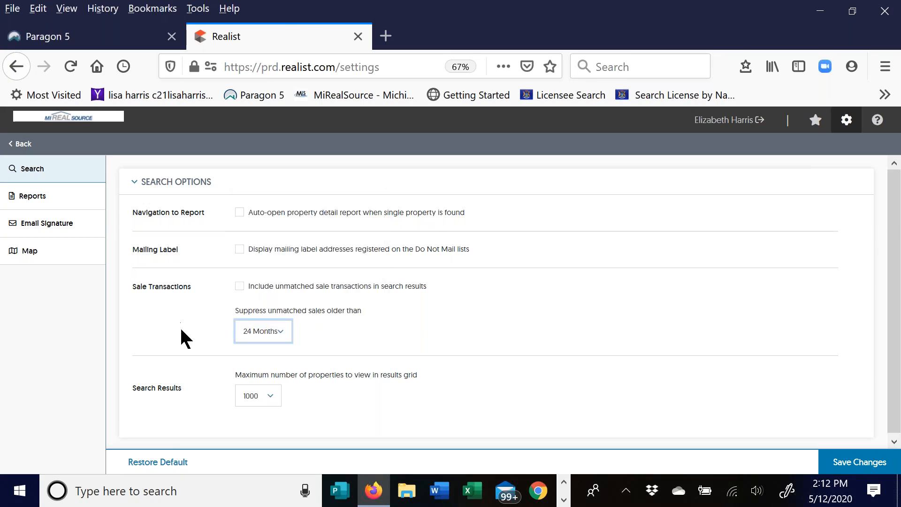
pyautogui.scroll(-1, 381, 348)
pyautogui.click(269, 393)
pyautogui.moveTo(298, 276); pyautogui.dragTo(300, 388)
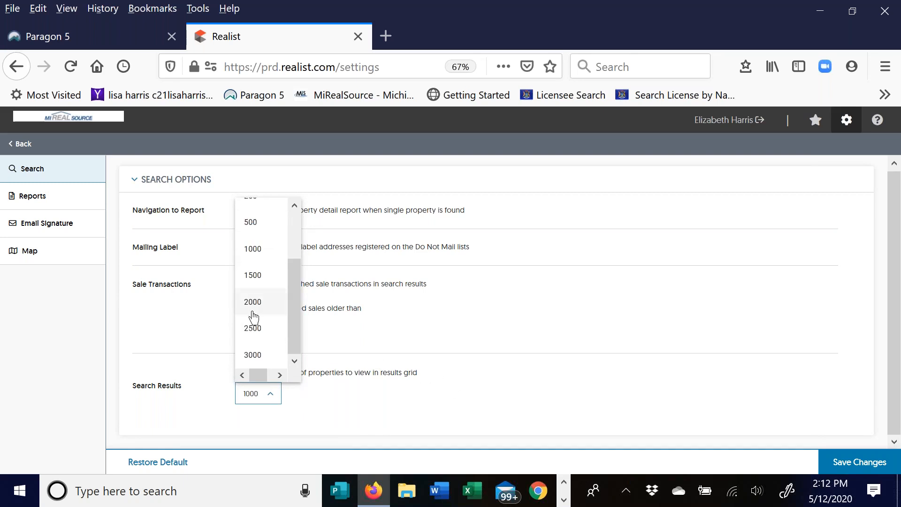
pyautogui.click(421, 394)
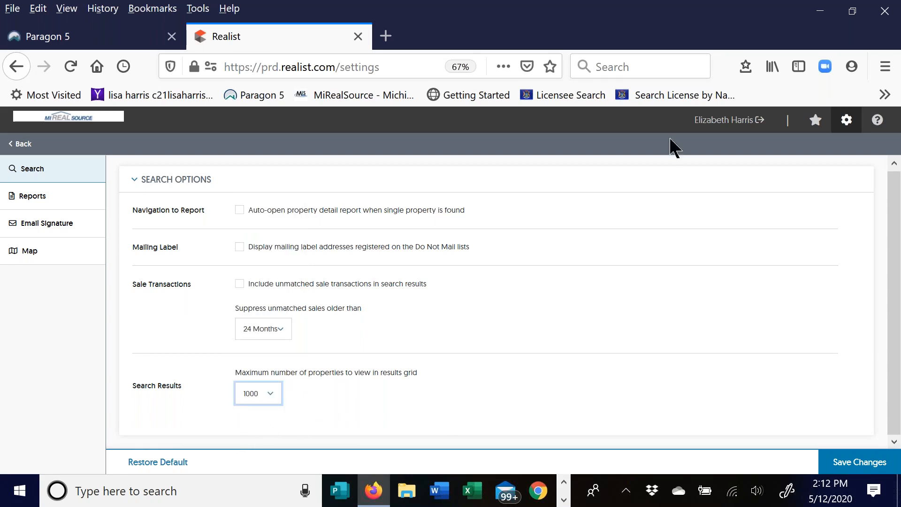
pyautogui.click(672, 172)
pyautogui.click(859, 465)
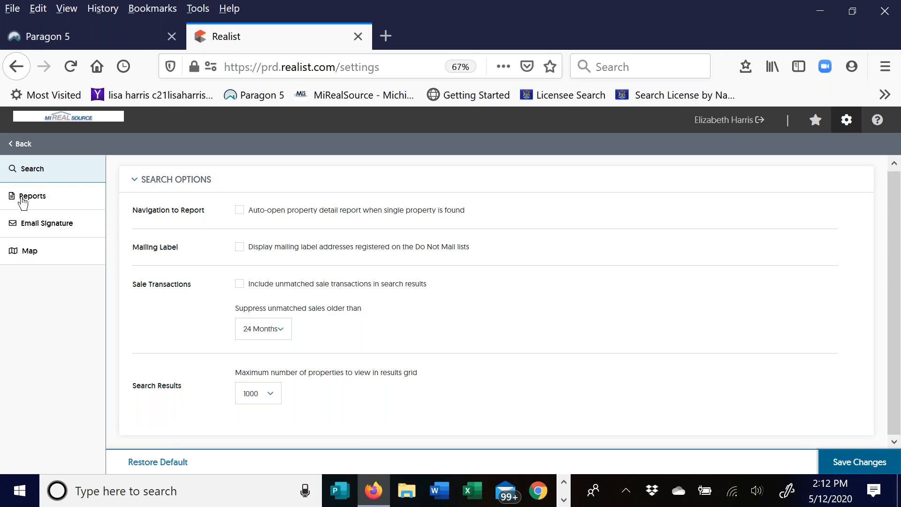
# - In Reports settings, keep the display format Fixed and collapse the Comparables Report section
pyautogui.click(27, 197)
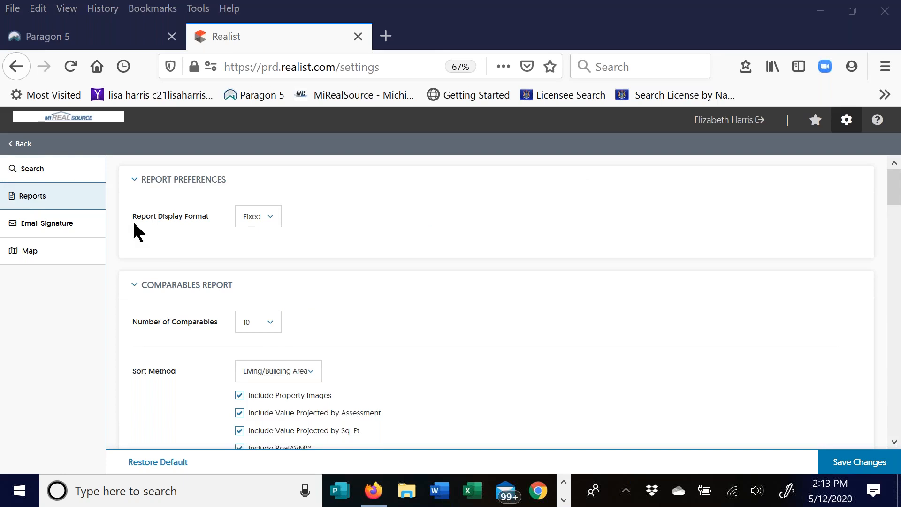
pyautogui.click(271, 221)
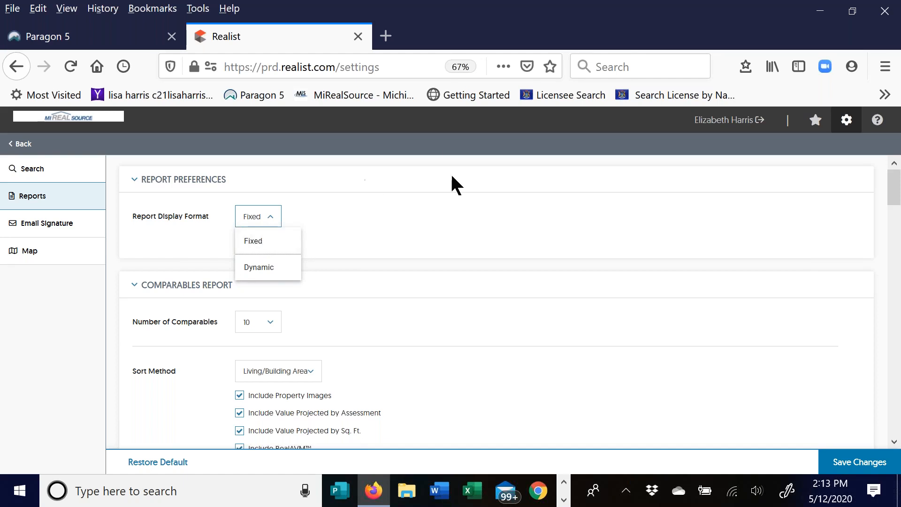
pyautogui.click(411, 230)
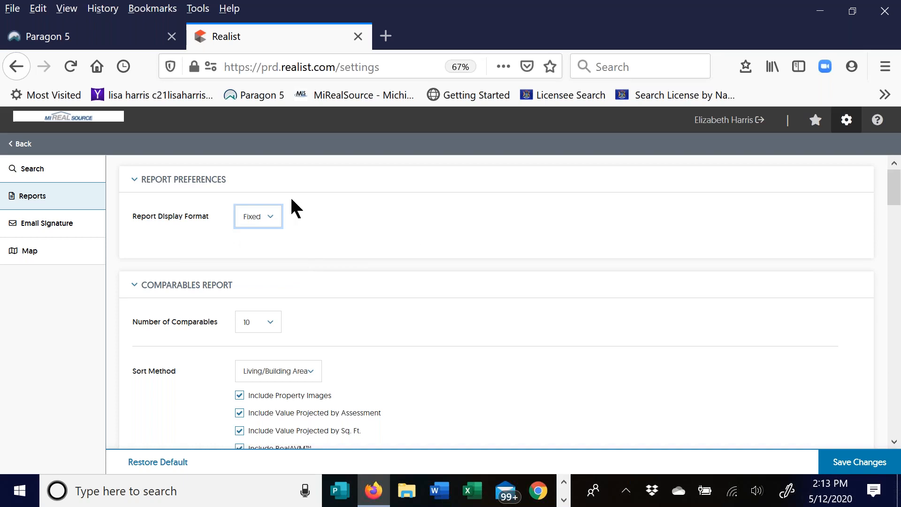
pyautogui.click(273, 218)
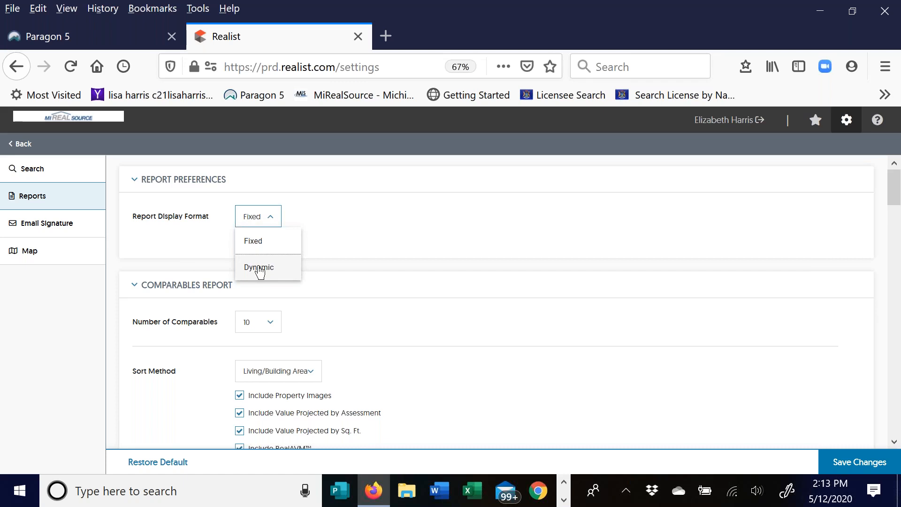
pyautogui.click(267, 222)
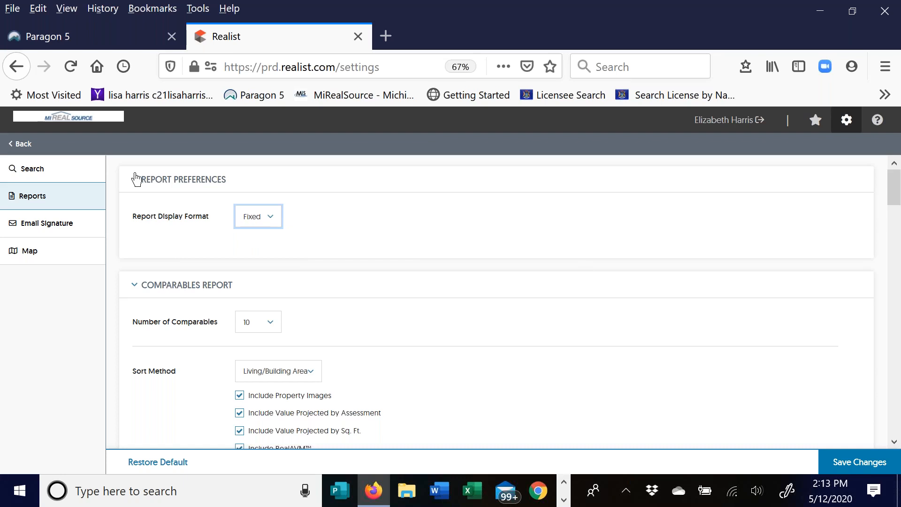
pyautogui.click(136, 287)
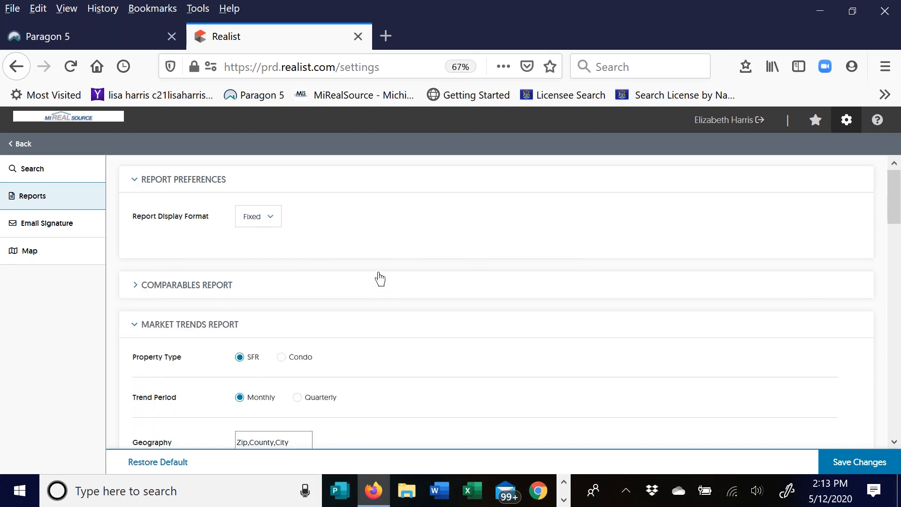
# - Re-expand Comparables Report, keeping 10 comparables sorted by Living/Building Area
pyautogui.moveTo(378, 273); pyautogui.dragTo(369, 258)
pyautogui.scroll(-2, 368, 258)
pyautogui.click(265, 232)
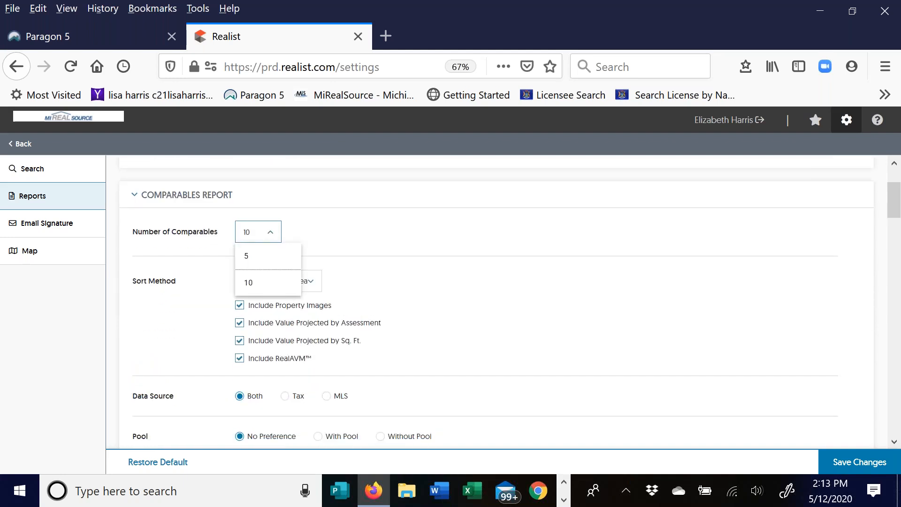
pyautogui.click(359, 228)
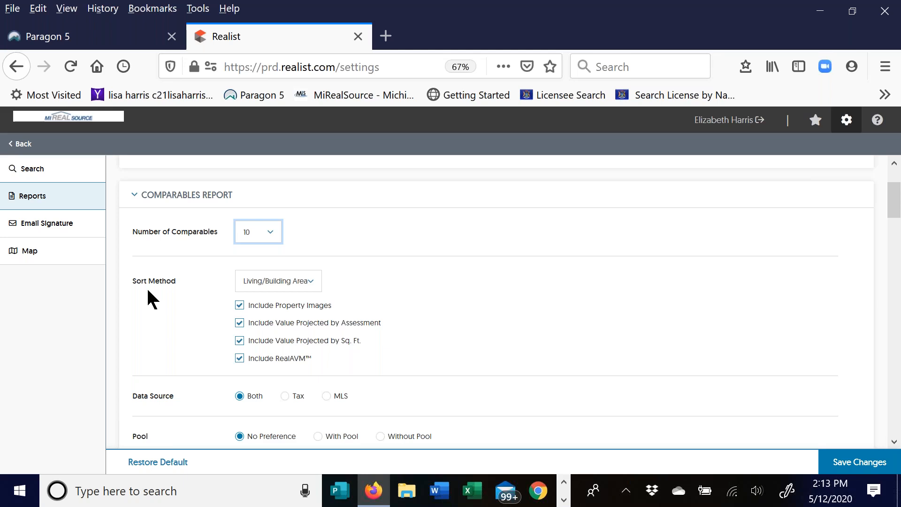
pyautogui.click(307, 286)
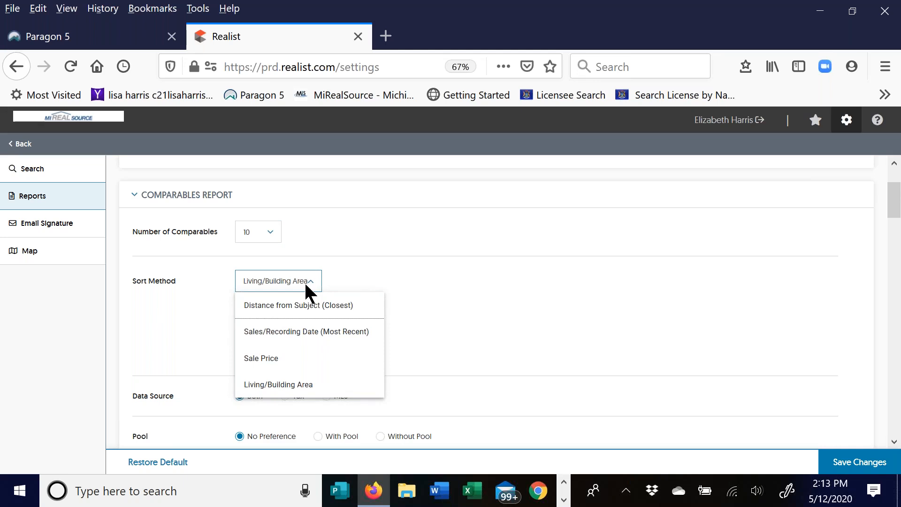
pyautogui.click(305, 285)
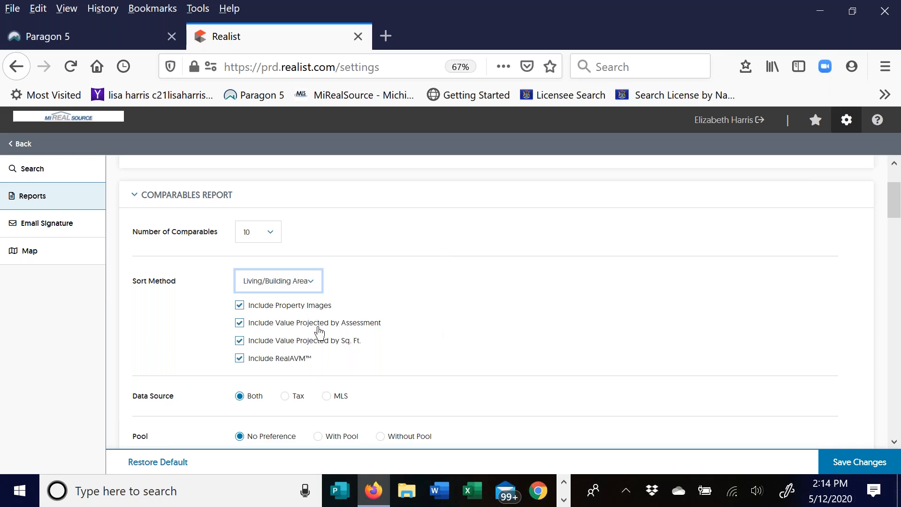
pyautogui.scroll(-2, 402, 268)
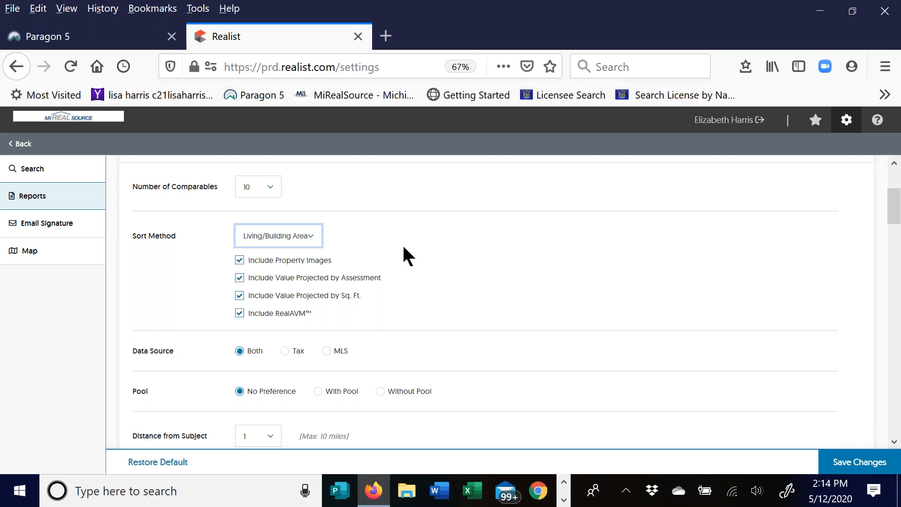
pyautogui.scroll(-1, 431, 249)
pyautogui.scroll(-1, 458, 235)
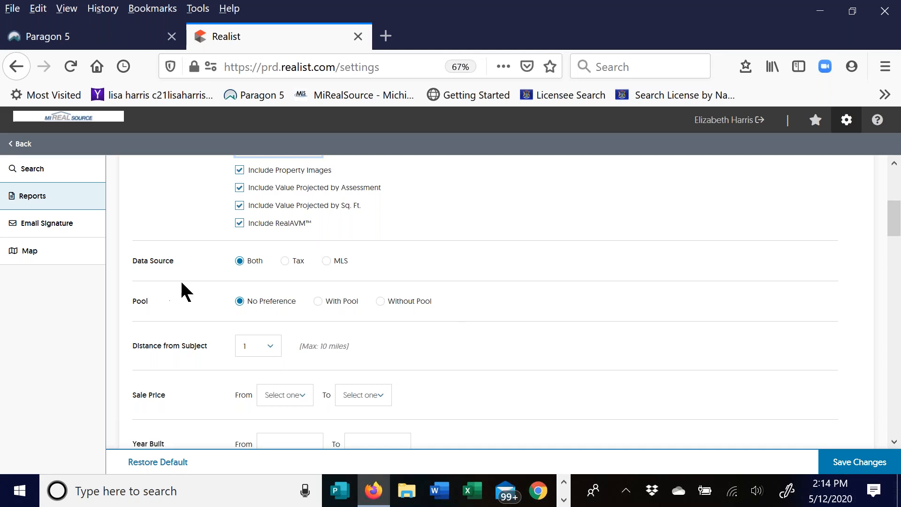
pyautogui.scroll(-3, 291, 350)
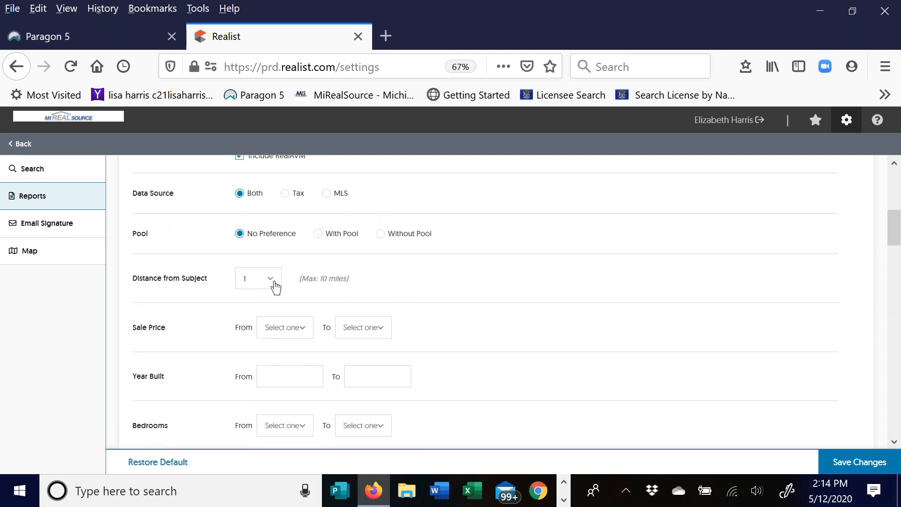
pyautogui.click(274, 284)
pyautogui.moveTo(292, 325); pyautogui.dragTo(295, 432)
pyautogui.click(394, 281)
pyautogui.scroll(-3, 188, 296)
pyautogui.scroll(-3, 193, 274)
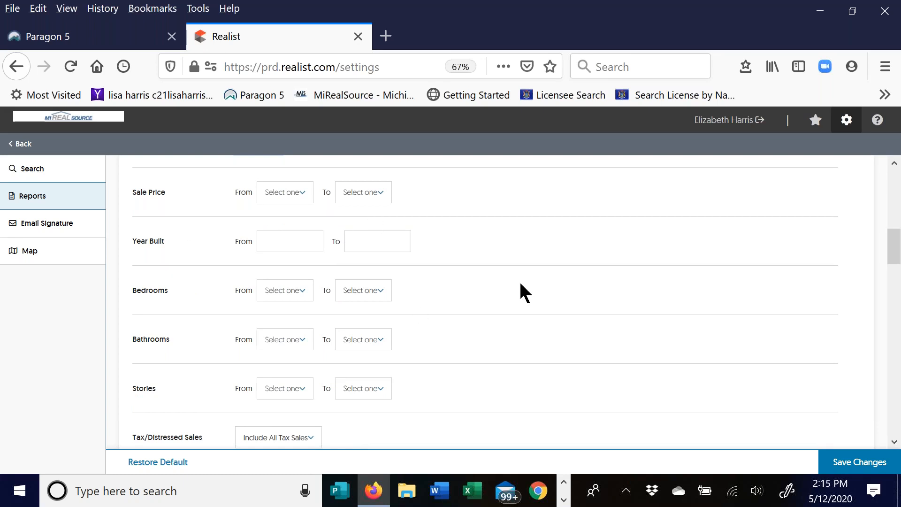
pyautogui.scroll(-3, 516, 284)
pyautogui.scroll(-1, 501, 283)
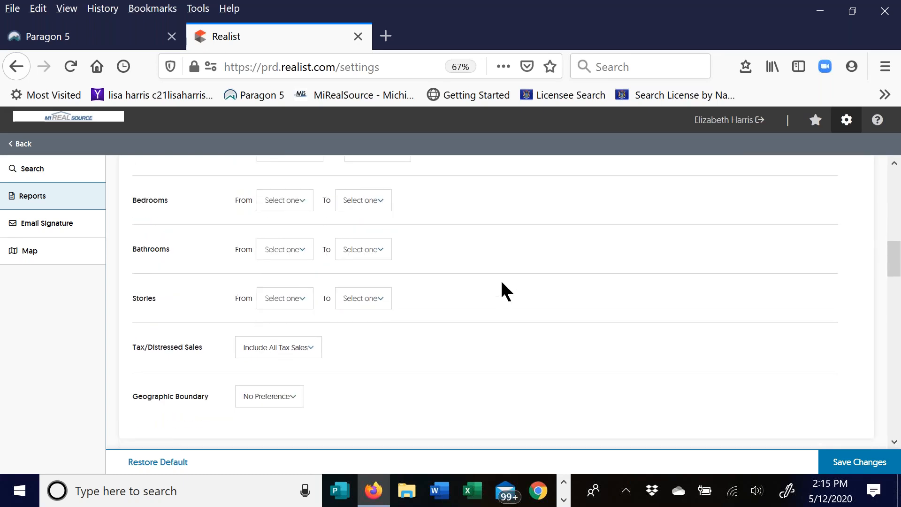
pyautogui.scroll(-3, 502, 282)
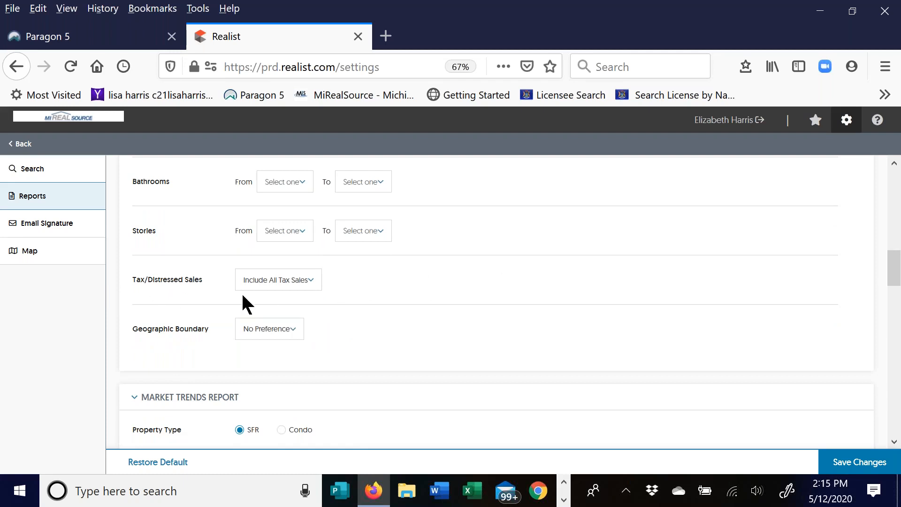
pyautogui.click(271, 282)
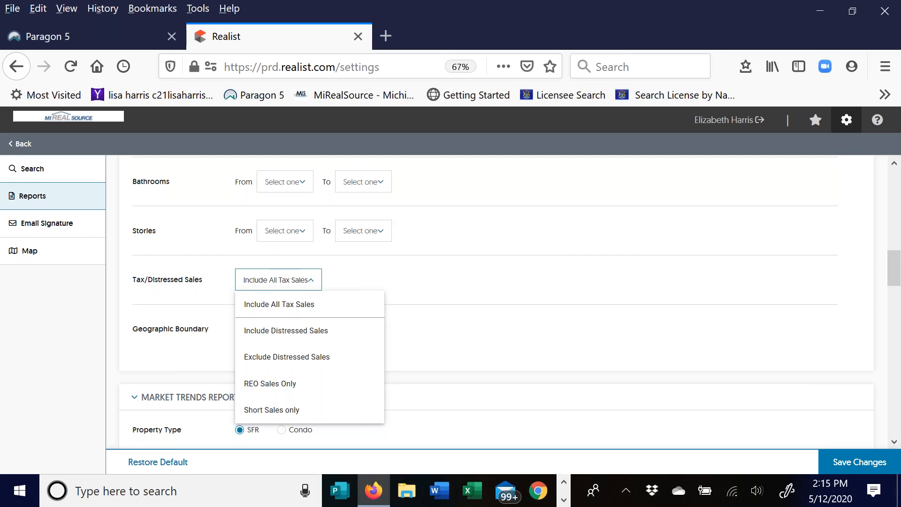
pyautogui.click(269, 280)
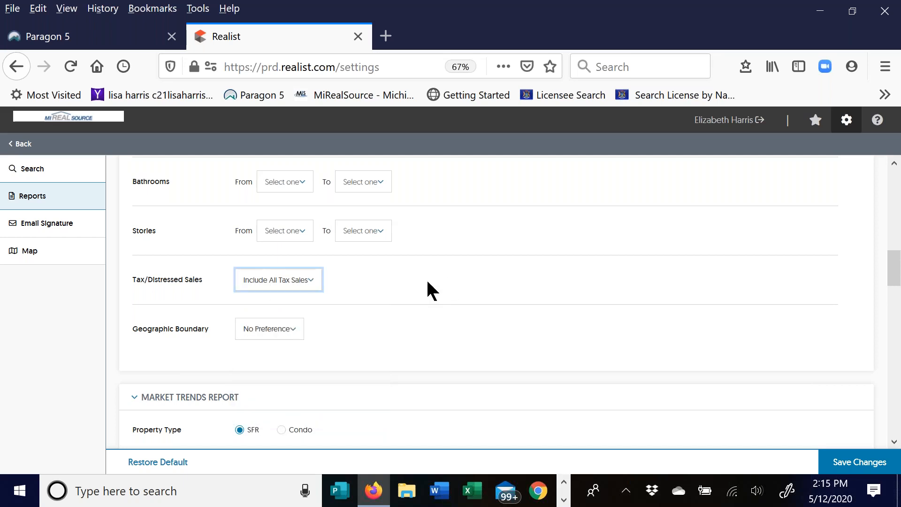
pyautogui.moveTo(449, 305); pyautogui.dragTo(357, 283)
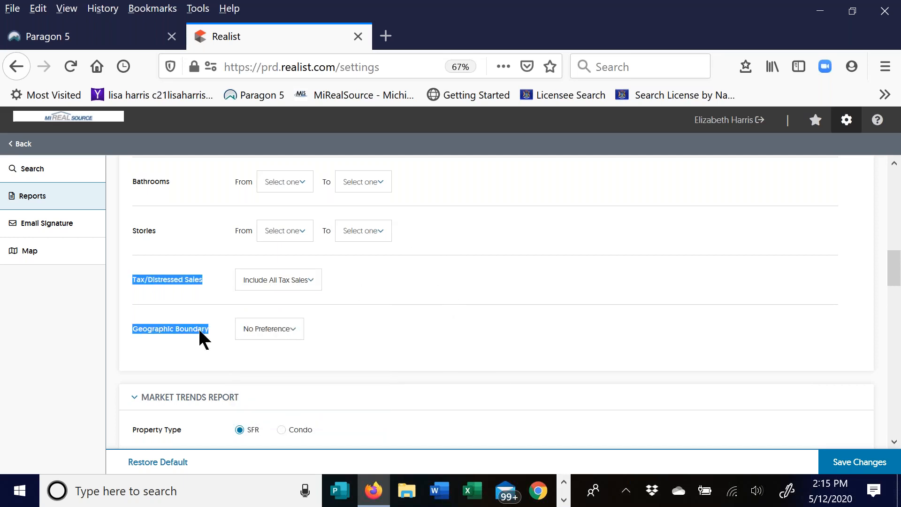
pyautogui.click(185, 342)
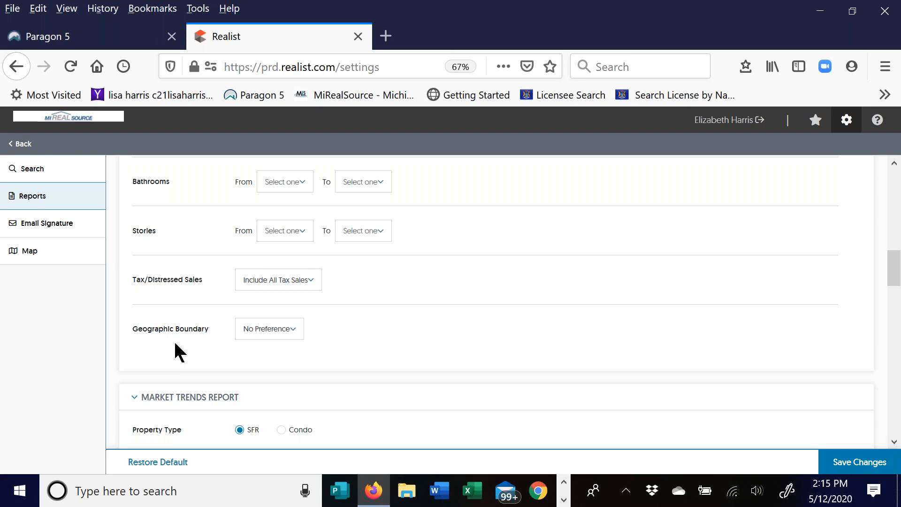
pyautogui.click(298, 329)
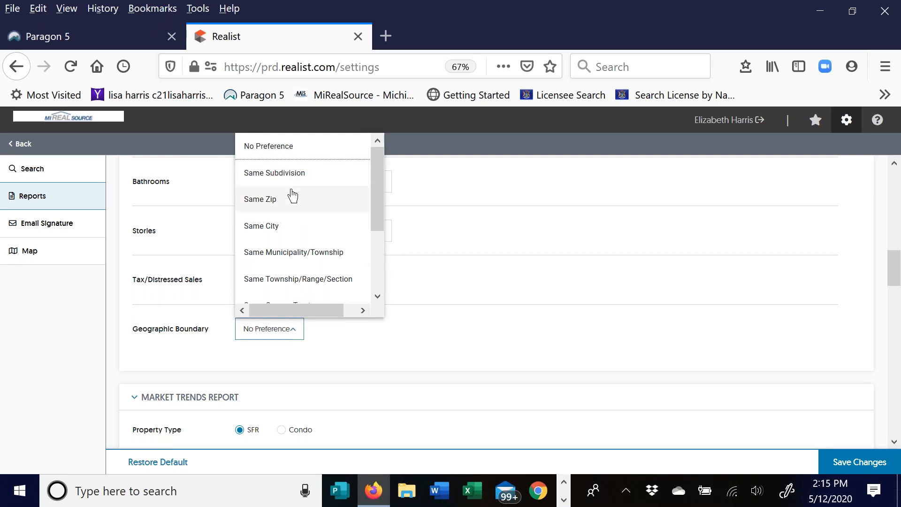
pyautogui.click(472, 320)
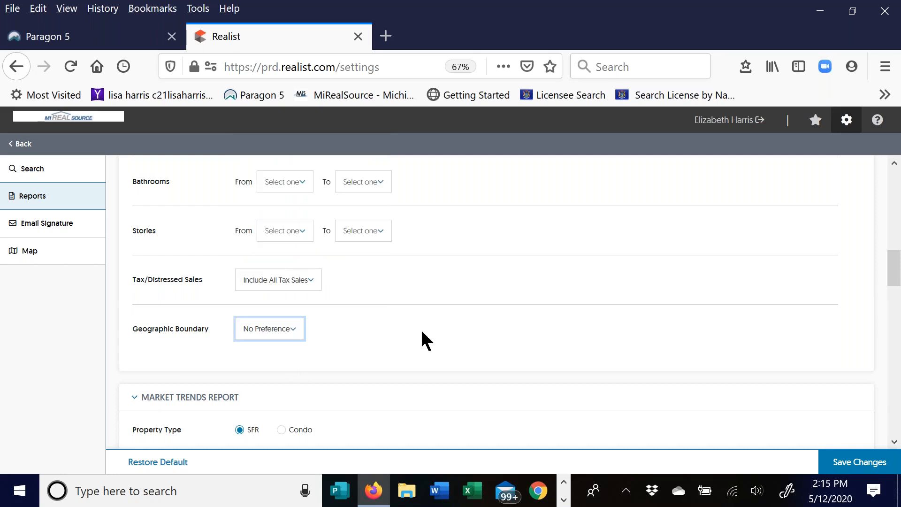
pyautogui.scroll(-3, 422, 332)
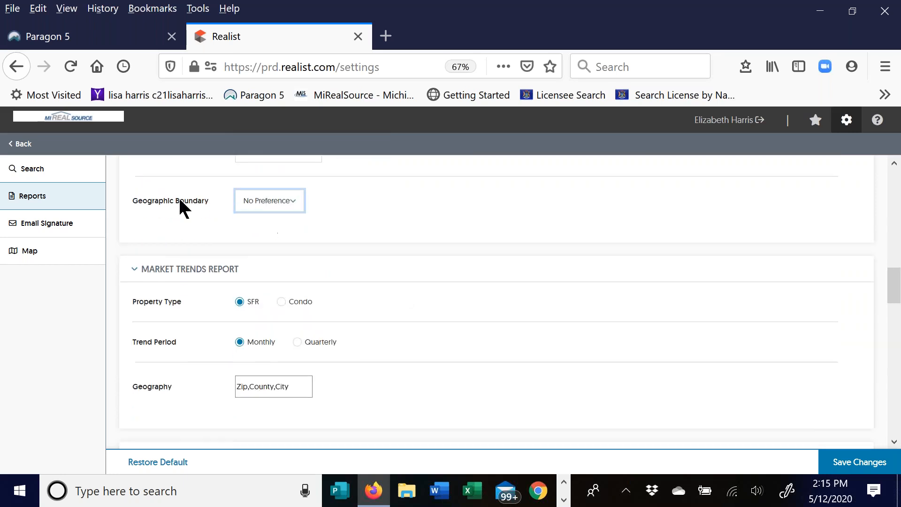
pyautogui.scroll(-2, 142, 189)
pyautogui.scroll(-1, 142, 190)
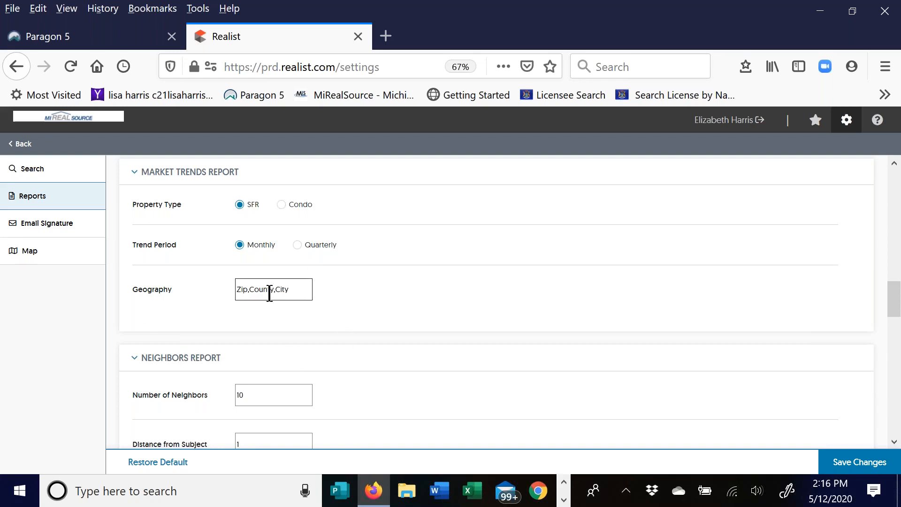
pyautogui.click(301, 288)
pyautogui.moveTo(301, 288); pyautogui.dragTo(236, 289)
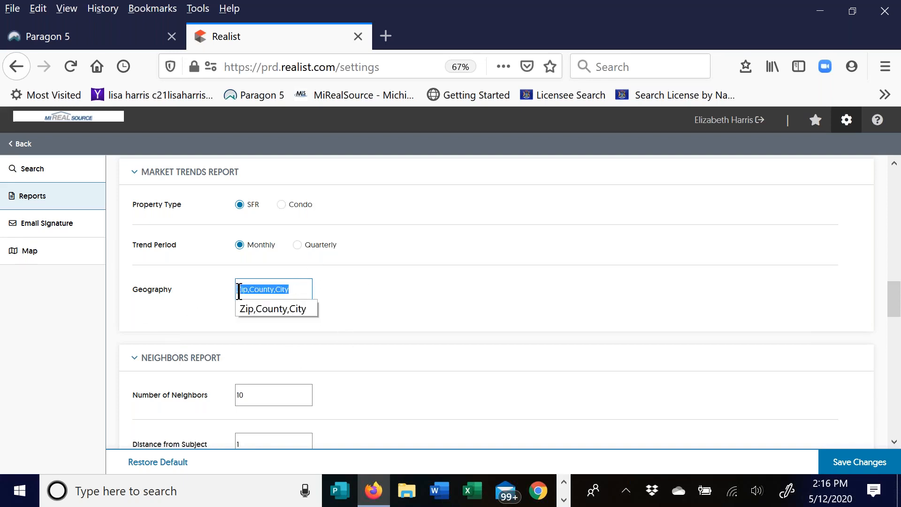
pyautogui.click(305, 291)
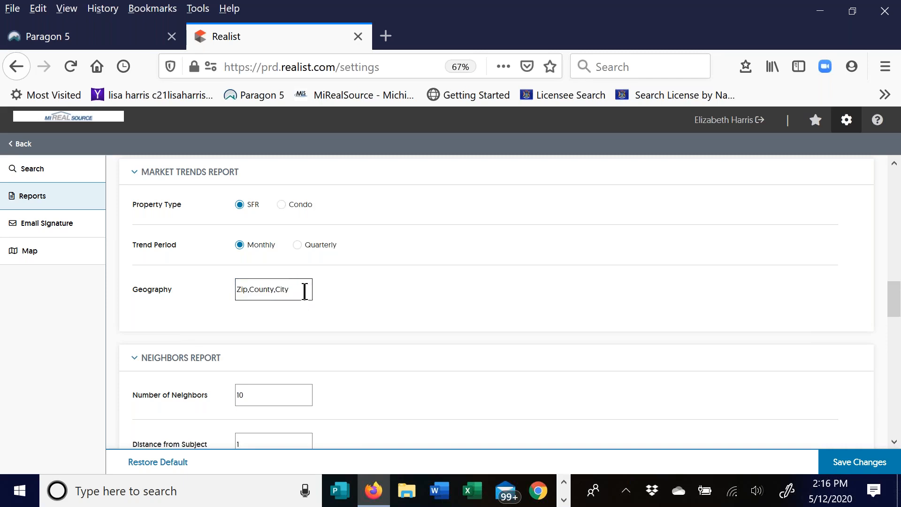
pyautogui.click(389, 293)
pyautogui.scroll(3, 416, 287)
pyautogui.scroll(-2, 413, 282)
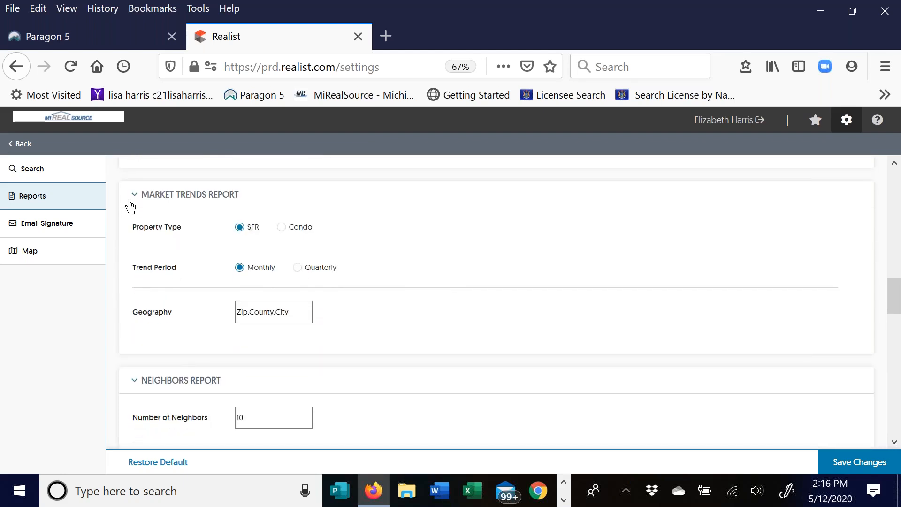
pyautogui.scroll(-2, 188, 232)
# - Leave Neighbors Report at 10 neighbors and distance 1, then open the Geographic Boundary choices
pyautogui.scroll(-2, 187, 232)
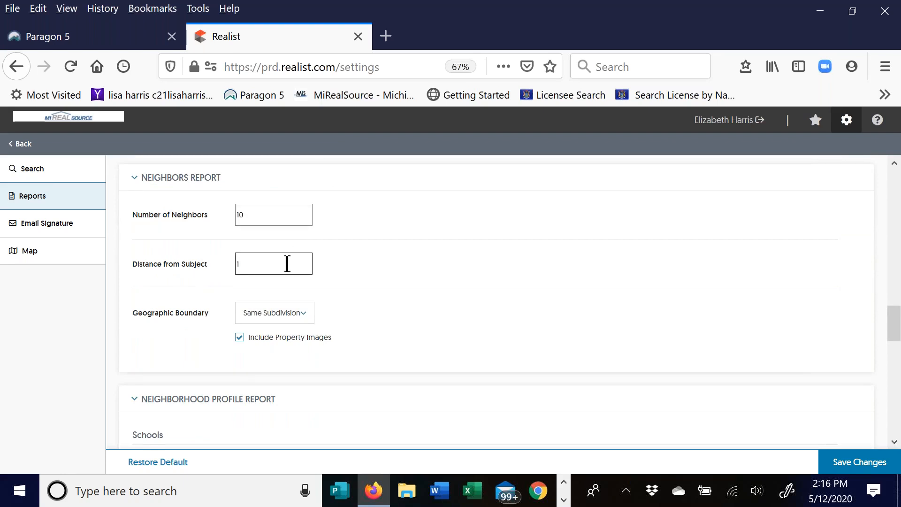
pyautogui.doubleClick(274, 216)
pyautogui.click(414, 219)
pyautogui.click(271, 264)
pyautogui.moveTo(270, 263); pyautogui.dragTo(148, 273)
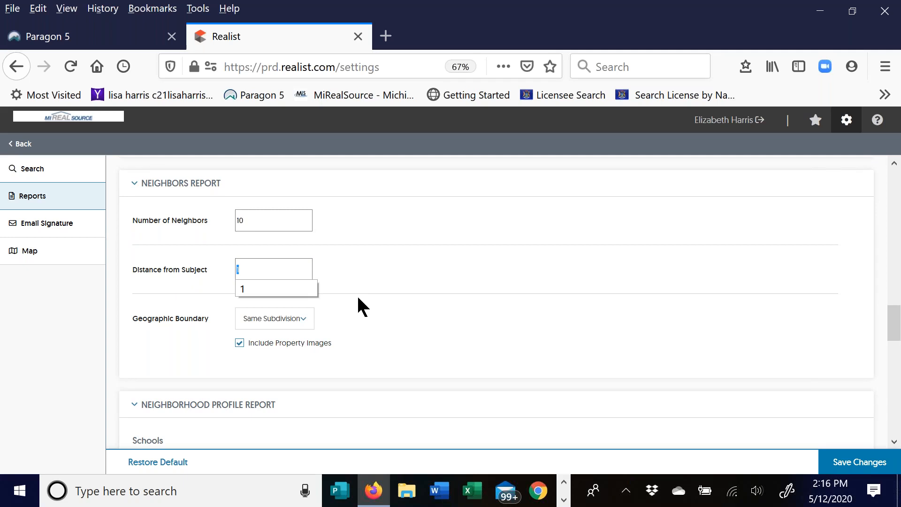
pyautogui.scroll(-2, 281, 298)
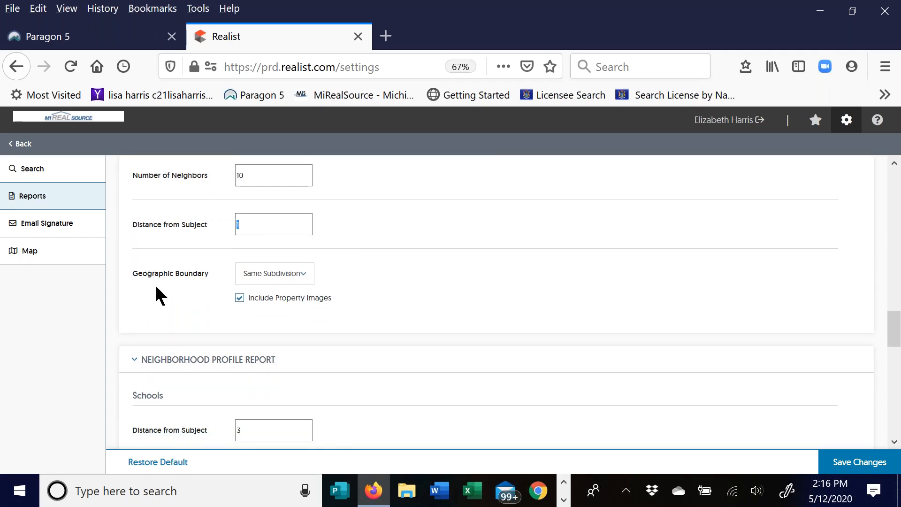
pyautogui.click(303, 276)
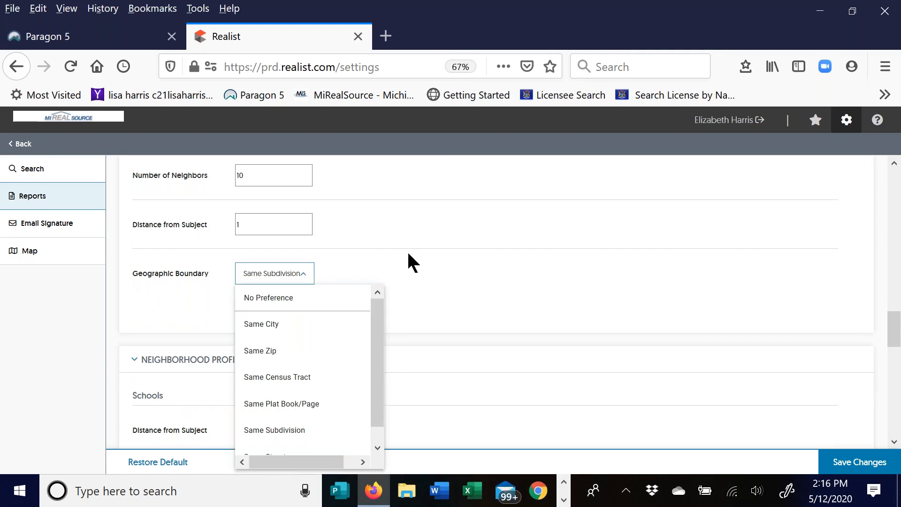
# - Scroll the boundary list and close it, keeping Same Subdivision
pyautogui.moveTo(377, 330); pyautogui.dragTo(378, 364)
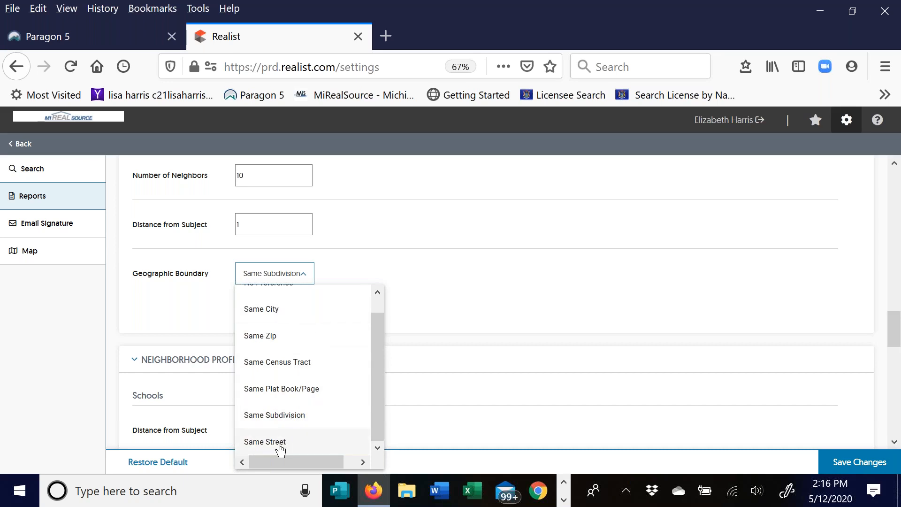
pyautogui.moveTo(373, 322); pyautogui.dragTo(374, 296)
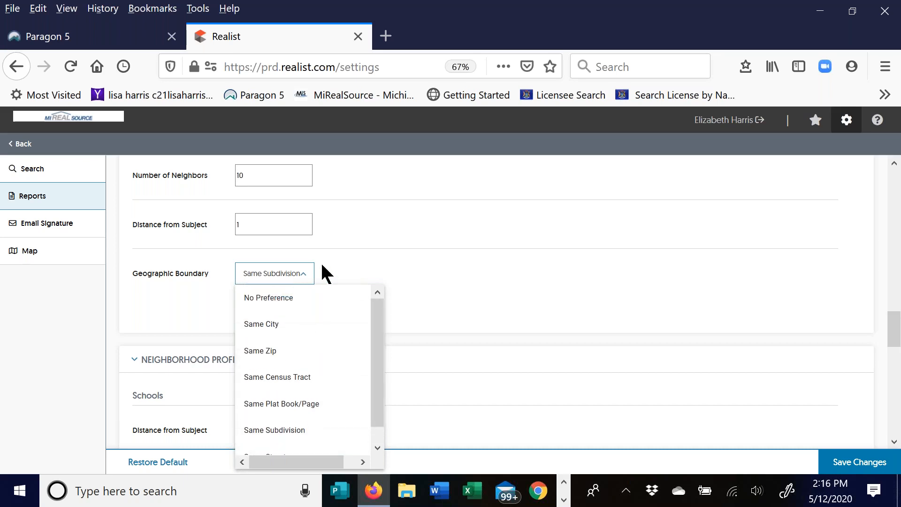
pyautogui.click(330, 267)
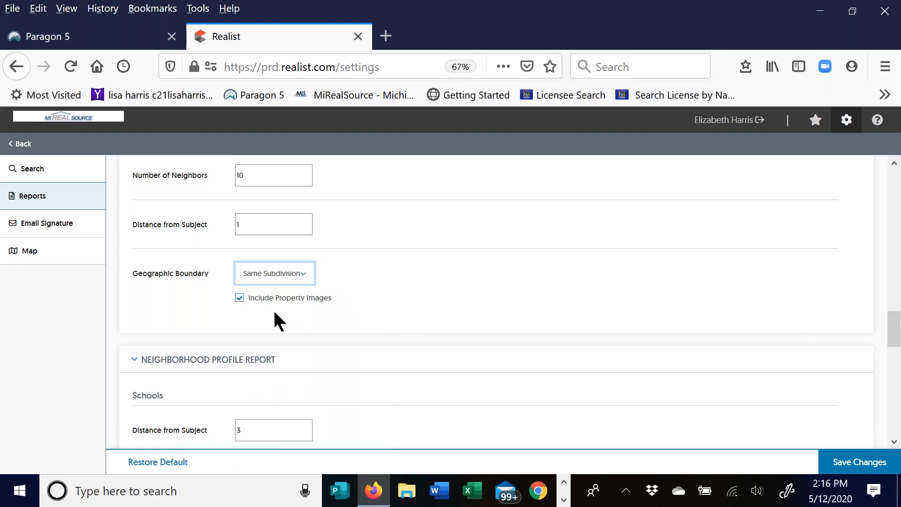
pyautogui.scroll(-4, 359, 275)
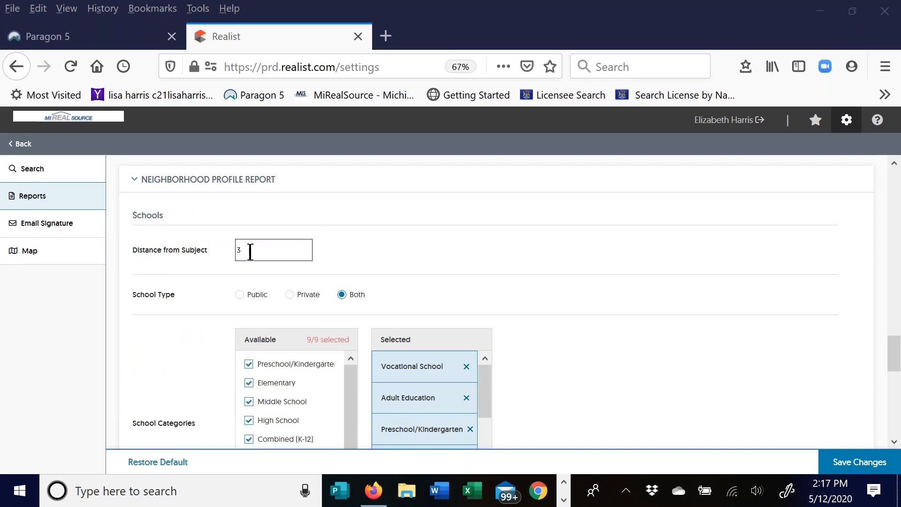
pyautogui.doubleClick(280, 259)
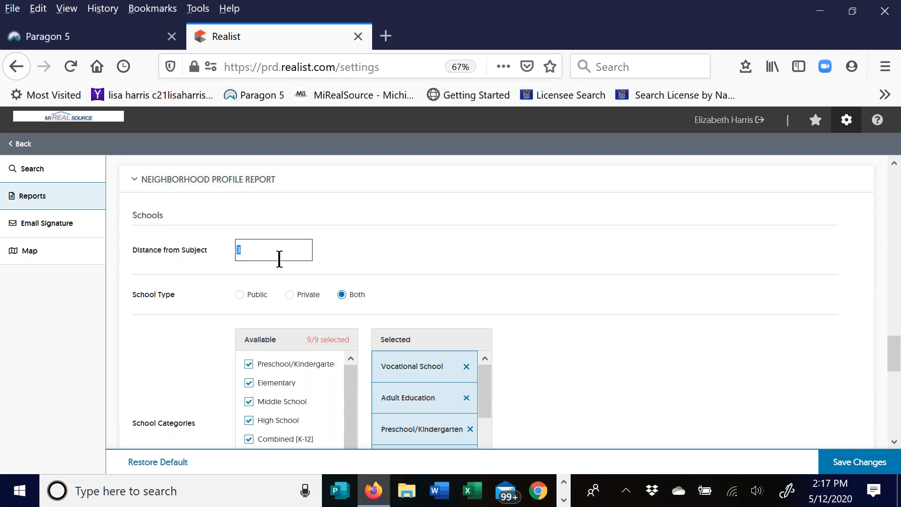
pyautogui.write('5')
pyautogui.moveTo(248, 246); pyautogui.dragTo(216, 243)
pyautogui.write('3')
pyautogui.click(367, 249)
pyautogui.scroll(-3, 428, 249)
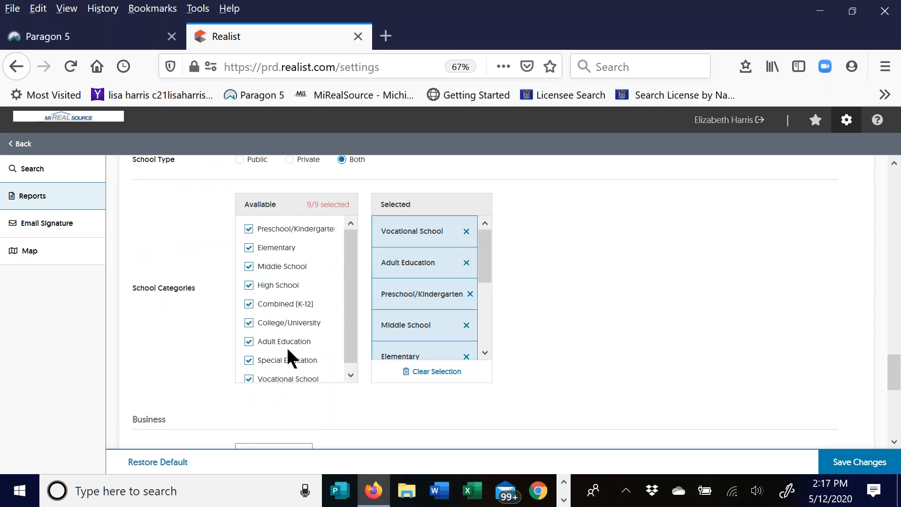
pyautogui.moveTo(487, 239); pyautogui.dragTo(496, 333)
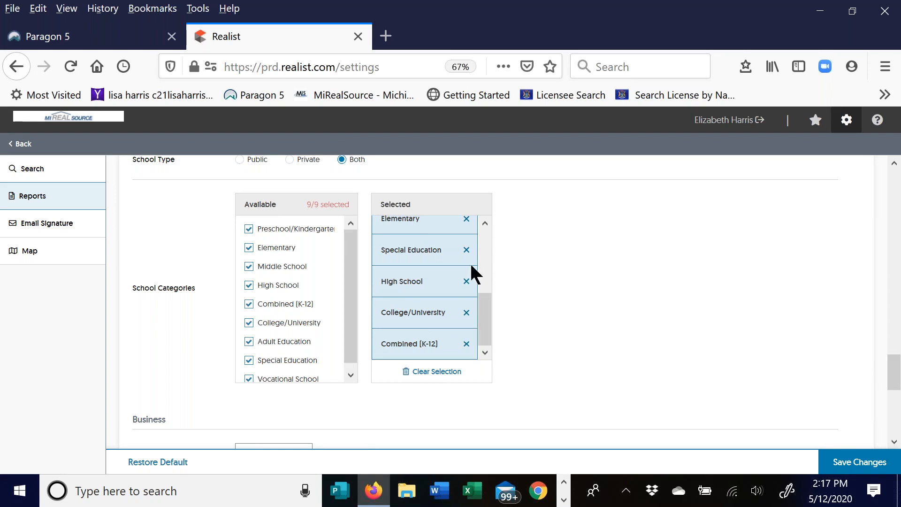
pyautogui.moveTo(485, 318); pyautogui.dragTo(489, 239)
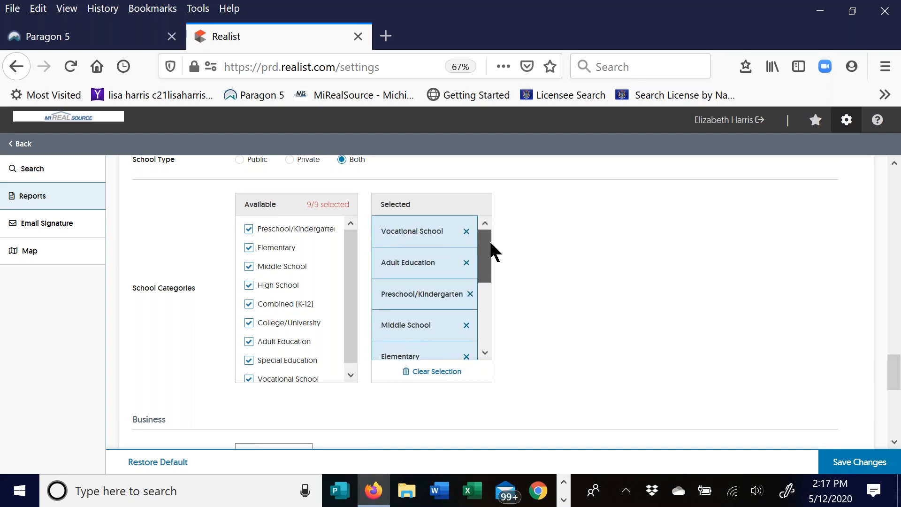
pyautogui.click(467, 264)
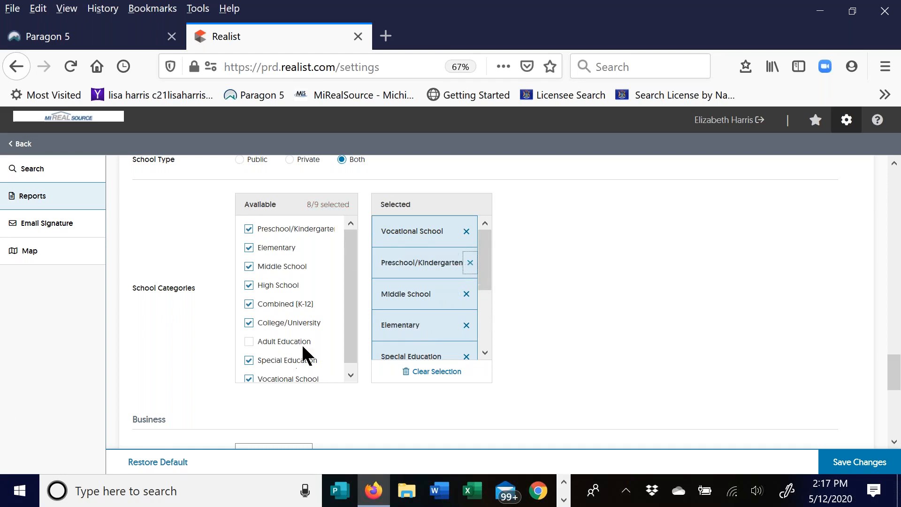
pyautogui.click(249, 342)
# - Scroll through the Business Categories lists, then go to the Email Signature section
pyautogui.scroll(-5, 519, 270)
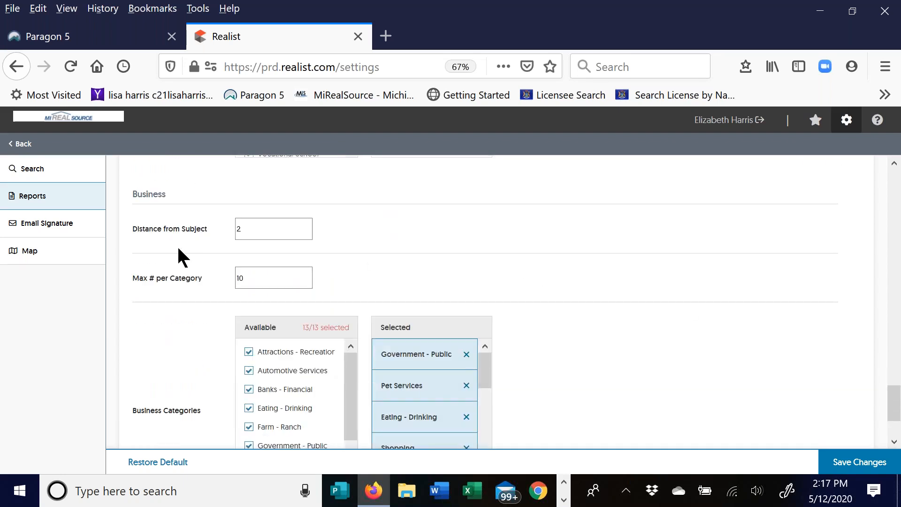
pyautogui.scroll(-1, 382, 225)
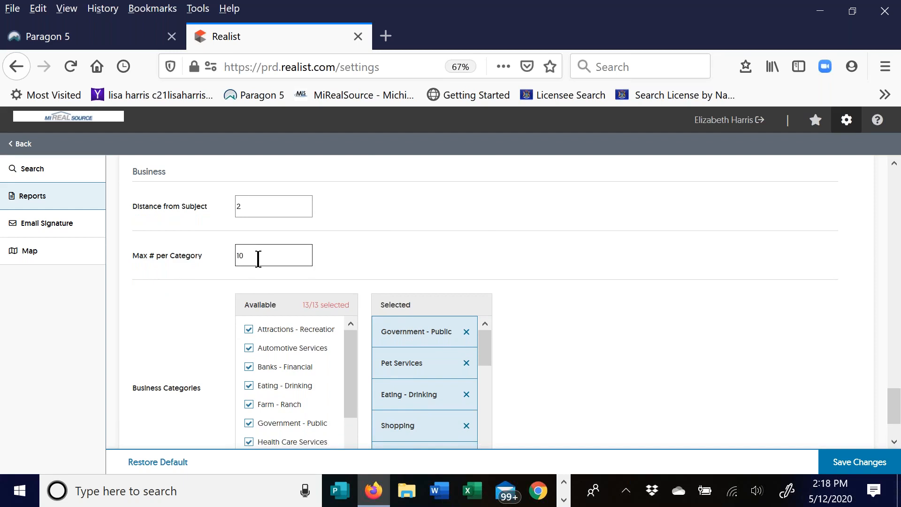
pyautogui.scroll(-3, 490, 225)
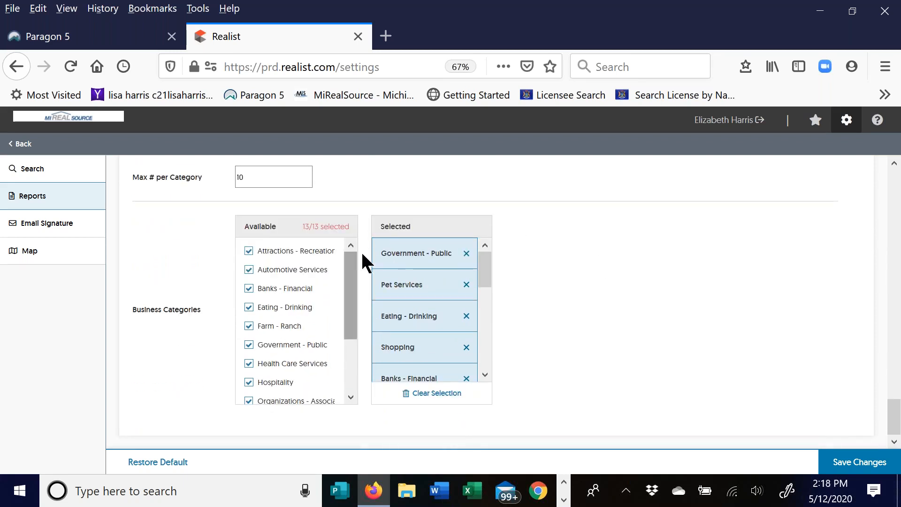
pyautogui.moveTo(488, 266)
pyautogui.mouseDown()
pyautogui.moveTo(488, 376)
pyautogui.moveTo(488, 362)
pyautogui.mouseUp()
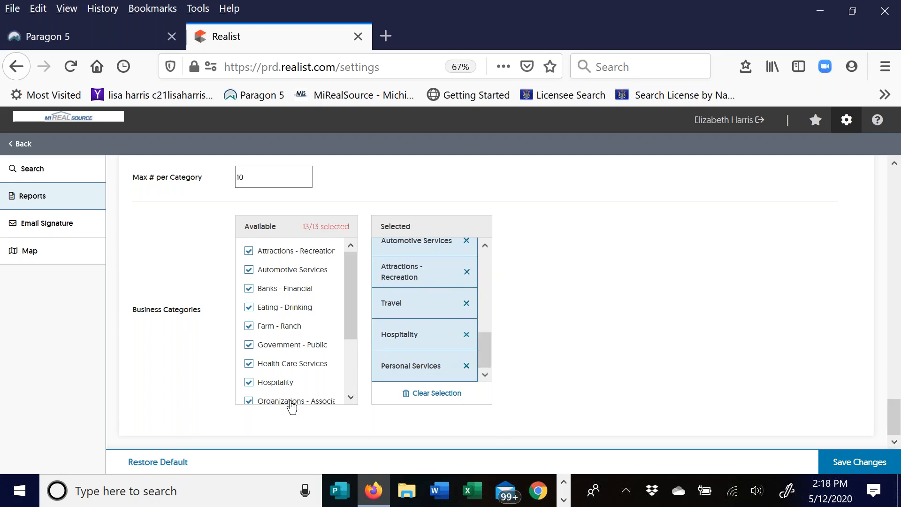
pyautogui.moveTo(350, 272); pyautogui.dragTo(353, 349)
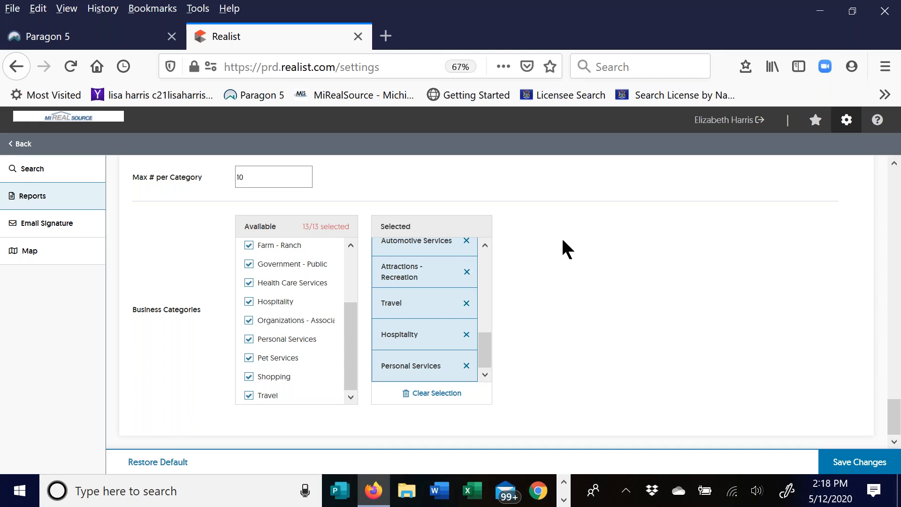
pyautogui.click(811, 270)
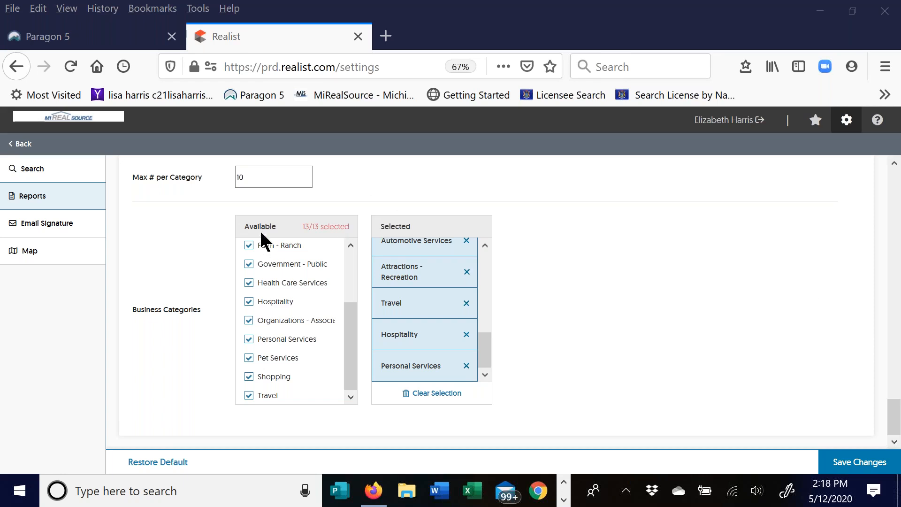
pyautogui.click(72, 224)
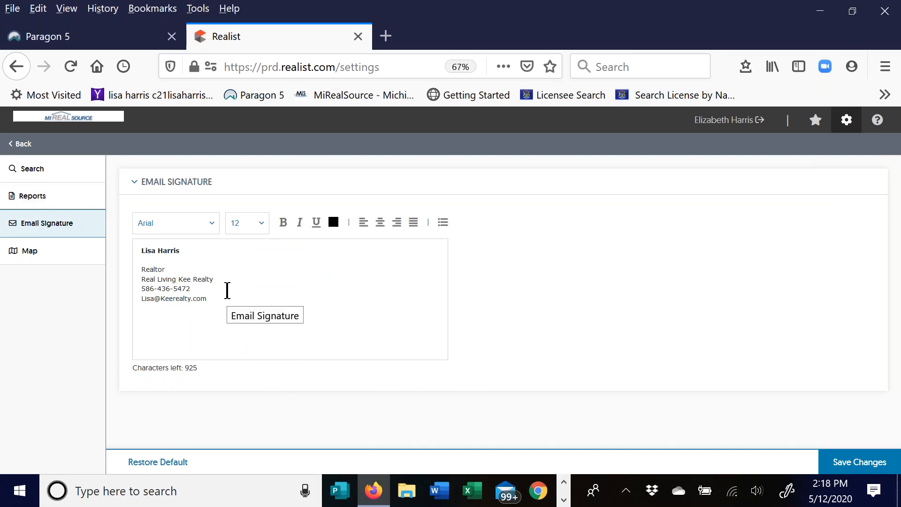
# - Apply the Georgia font to the top lines of the signature
pyautogui.click(138, 252)
pyautogui.click(186, 227)
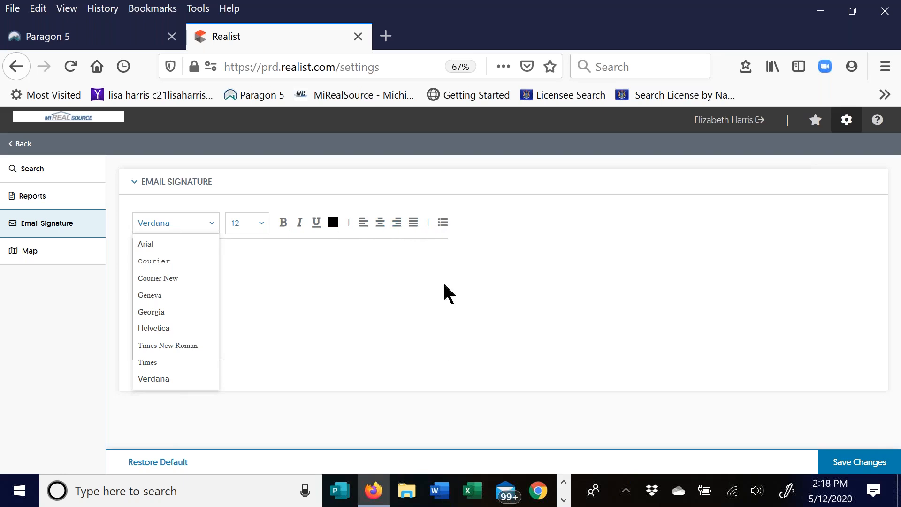
pyautogui.click(247, 258)
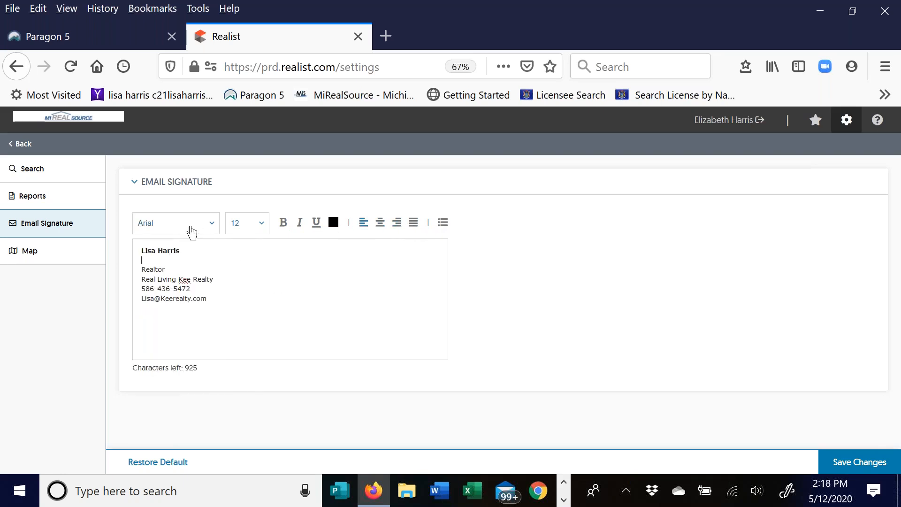
pyautogui.moveTo(141, 249)
pyautogui.mouseDown()
pyautogui.moveTo(197, 272)
pyautogui.moveTo(218, 302)
pyautogui.mouseUp()
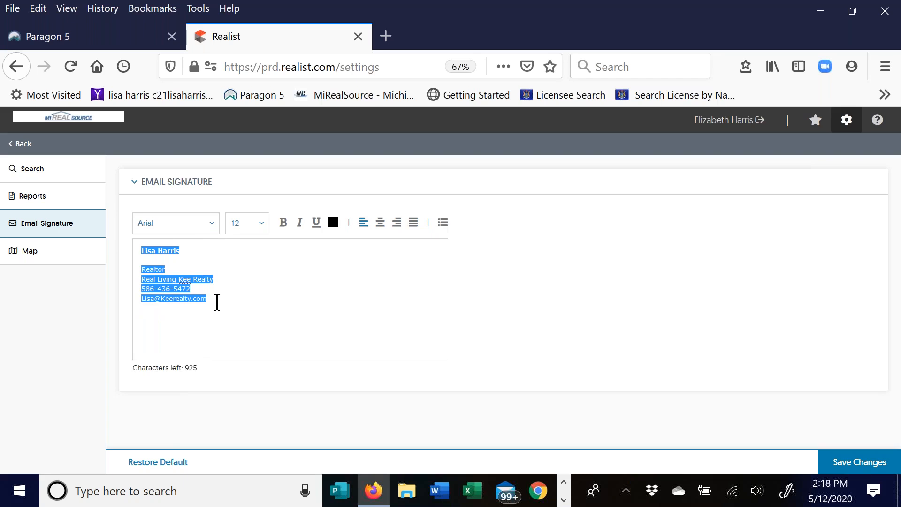
pyautogui.click(213, 224)
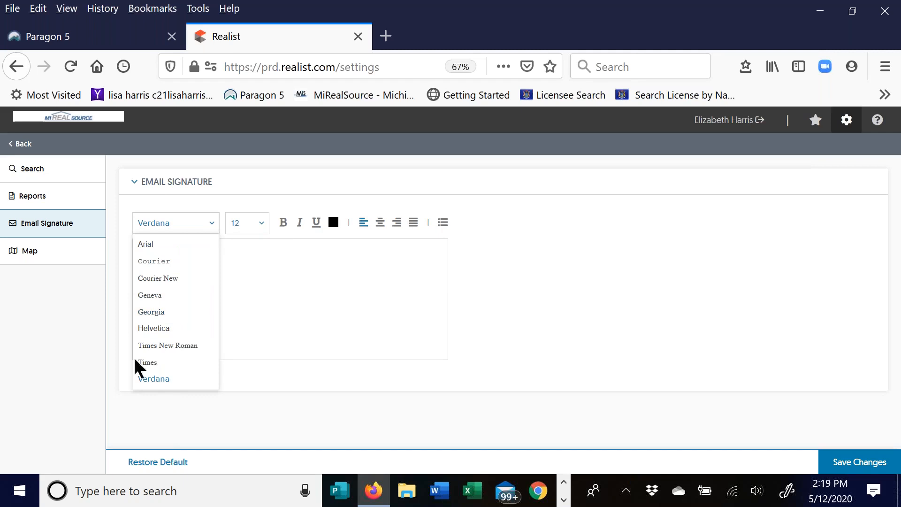
pyautogui.click(155, 312)
pyautogui.click(226, 297)
# - Set the whole signature text to font size 14
pyautogui.moveTo(226, 298)
pyautogui.mouseDown()
pyautogui.moveTo(176, 297)
pyautogui.moveTo(126, 240)
pyautogui.mouseUp()
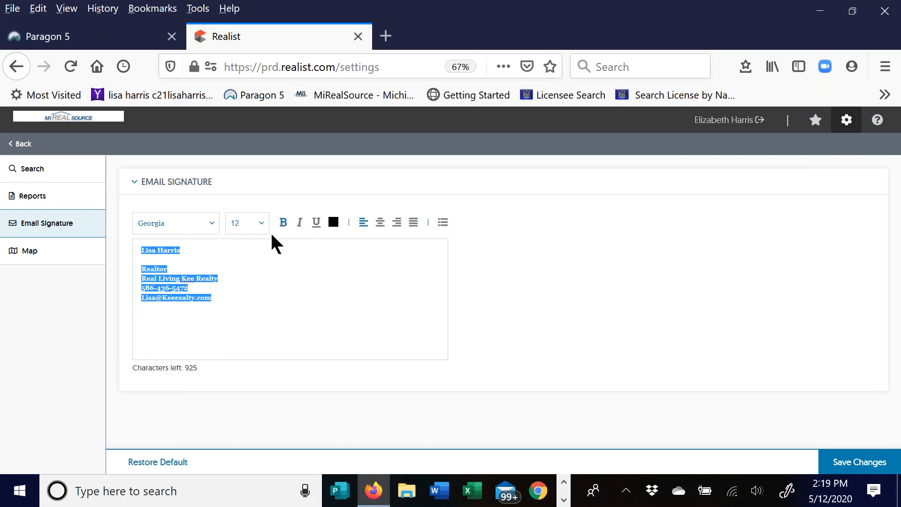
pyautogui.click(259, 224)
pyautogui.click(237, 296)
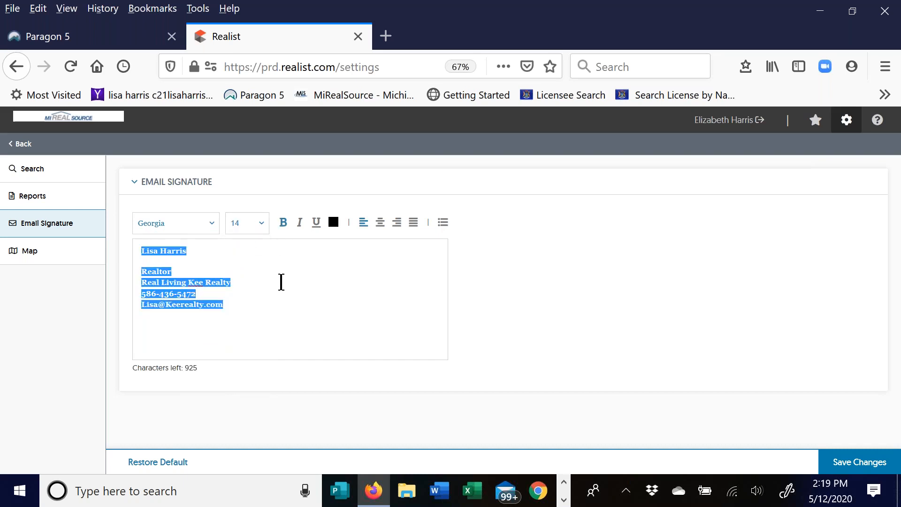
pyautogui.click(277, 275)
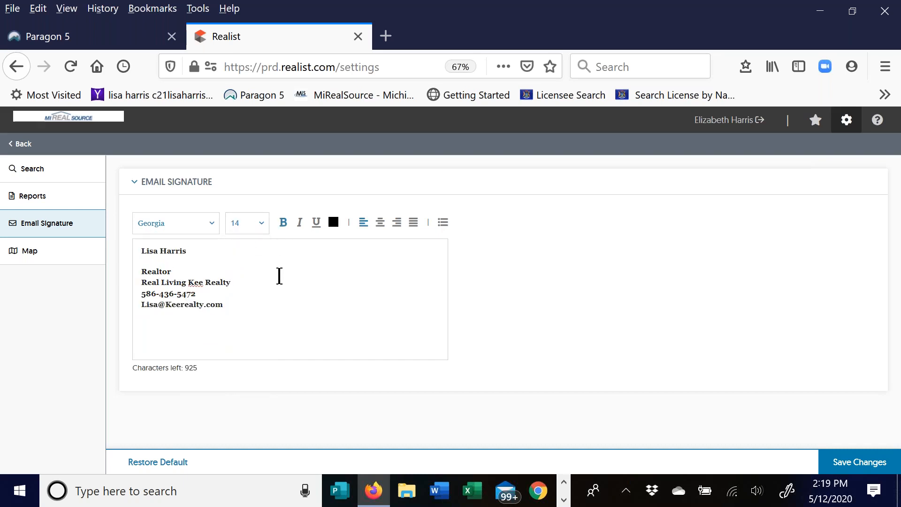
# - Switch the entire signature's font to Verdana
pyautogui.click(211, 223)
pyautogui.click(160, 380)
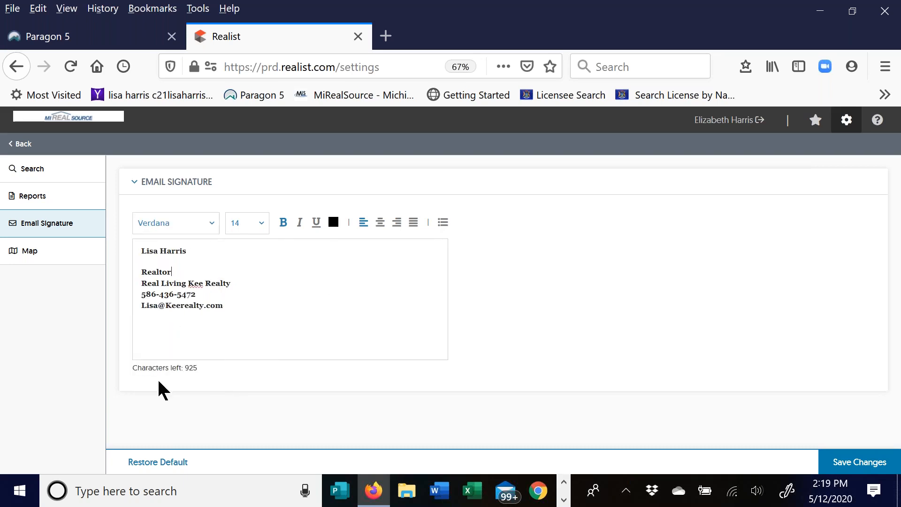
pyautogui.moveTo(229, 306)
pyautogui.mouseDown()
pyautogui.moveTo(128, 259)
pyautogui.moveTo(117, 241)
pyautogui.mouseUp()
pyautogui.click(203, 220)
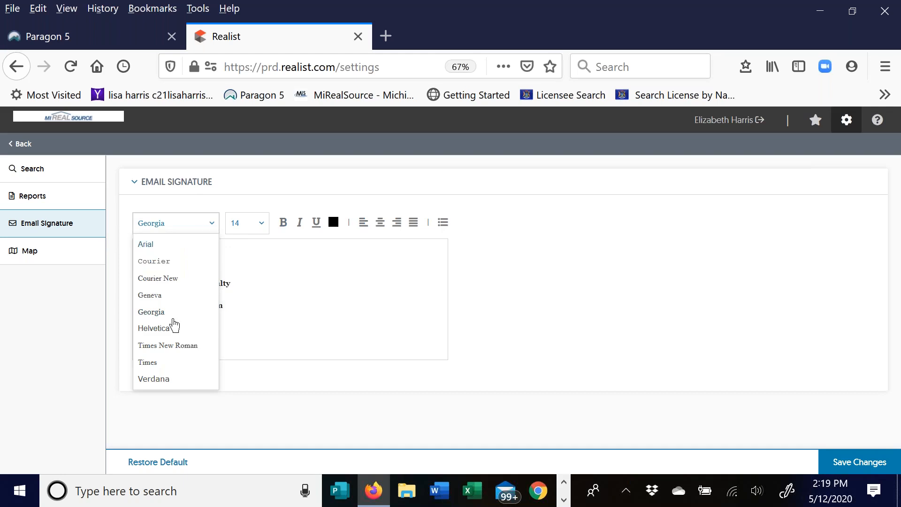
pyautogui.click(168, 378)
pyautogui.click(278, 264)
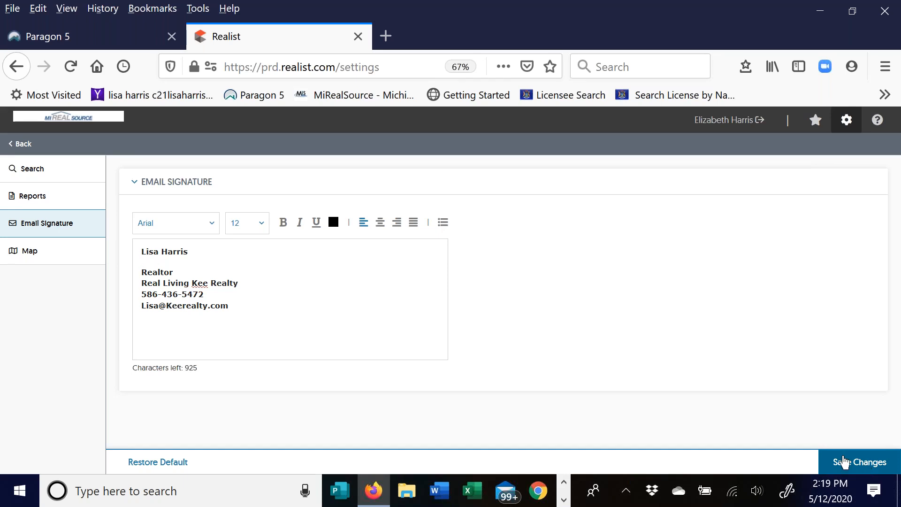
# - Open and dismiss the right-click menu twice over the signature text
pyautogui.rightClick(299, 276)
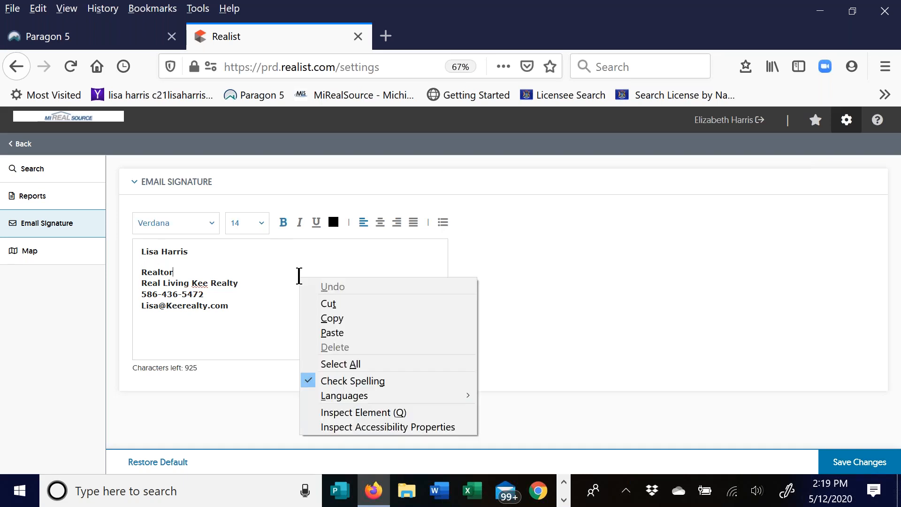
pyautogui.click(403, 267)
pyautogui.rightClick(155, 337)
pyautogui.click(322, 280)
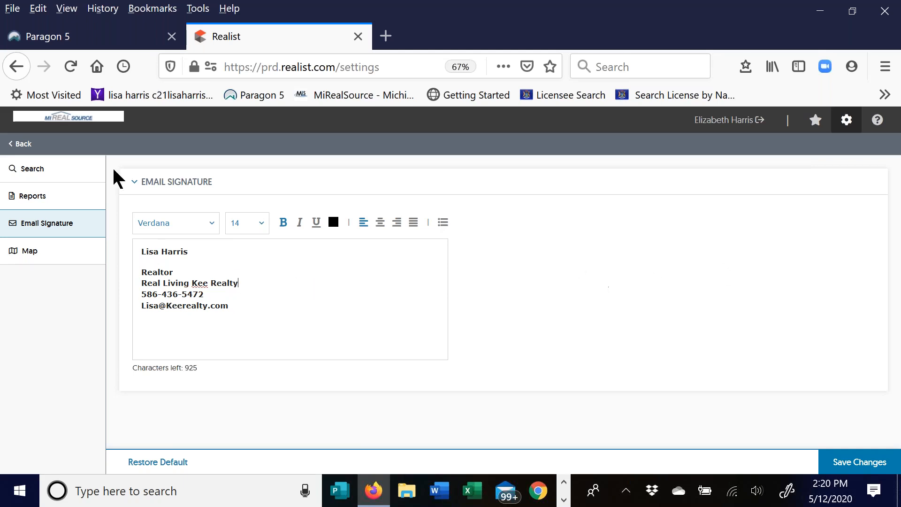
# - In Map settings, save Parcel as the default boundary, then show the popular help topics
pyautogui.click(25, 261)
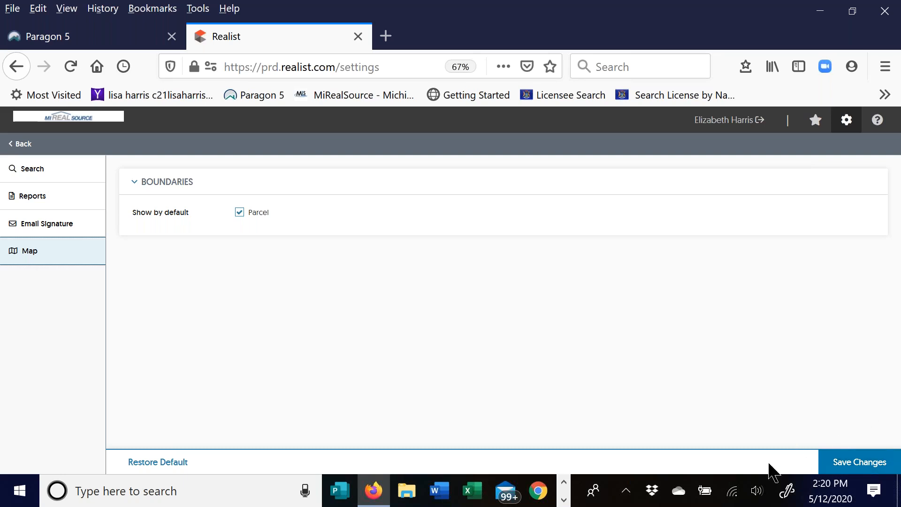
pyautogui.click(851, 465)
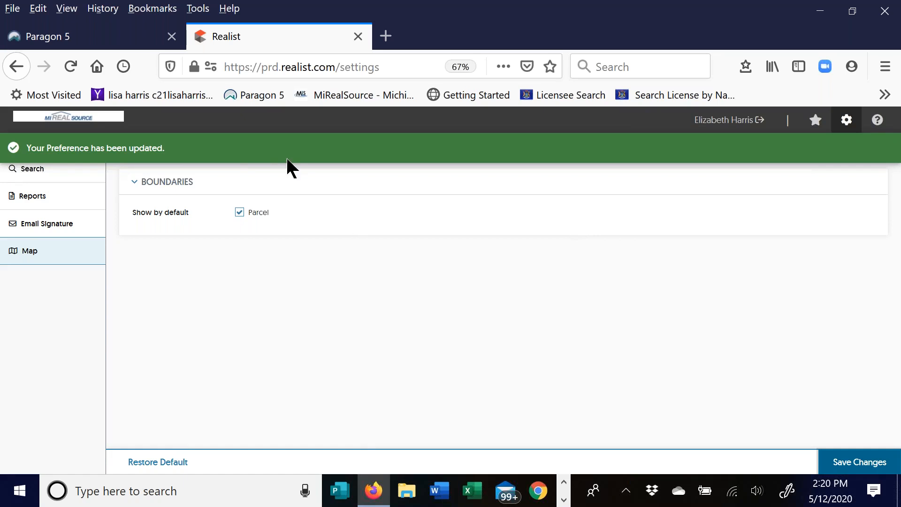
pyautogui.click(877, 121)
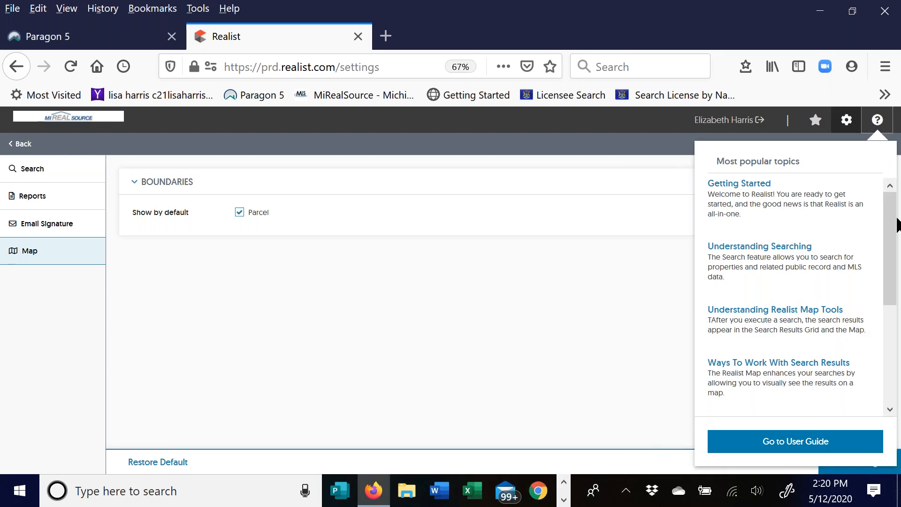
# - Scroll through the popular help topics, then dismiss the list to return to Map settings
pyautogui.moveTo(891, 225); pyautogui.dragTo(894, 358)
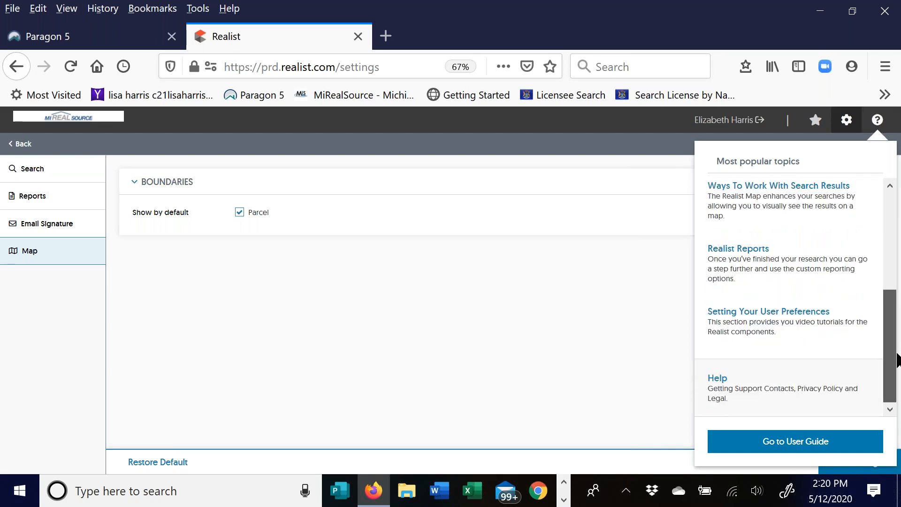
pyautogui.scroll(5, 869, 187)
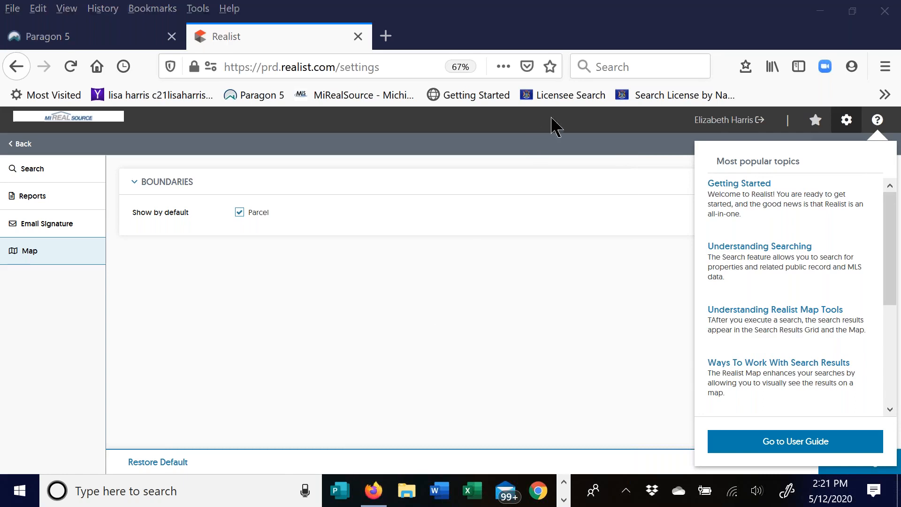
pyautogui.click(345, 324)
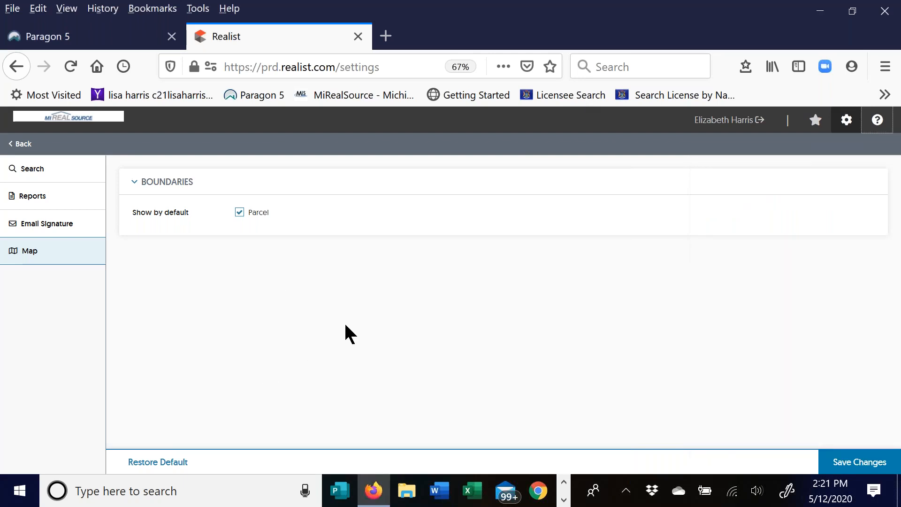
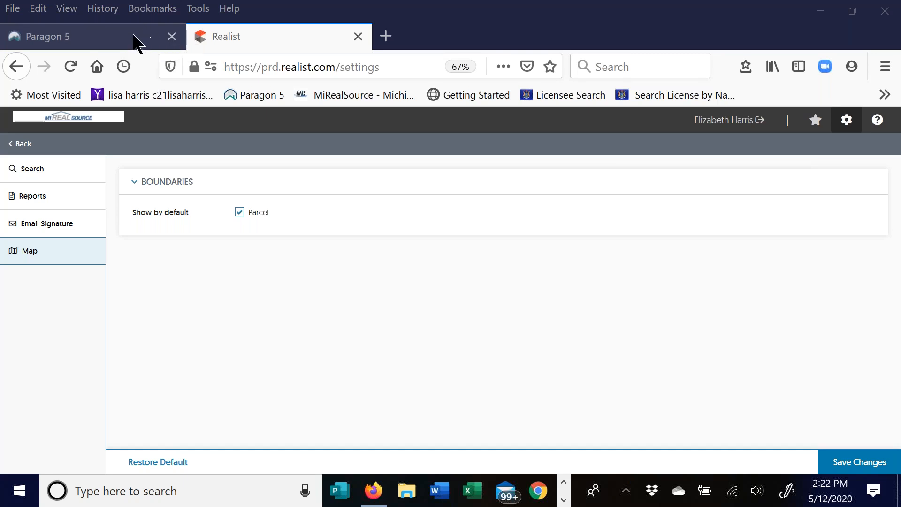
# - Return to Paragon 5, close the Realist tab, and switch to the Dashboard
pyautogui.click(136, 40)
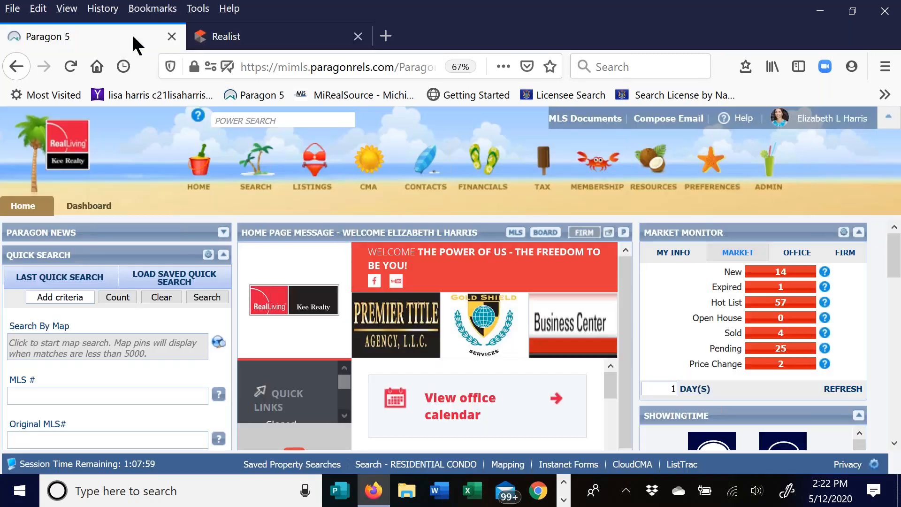
pyautogui.click(357, 37)
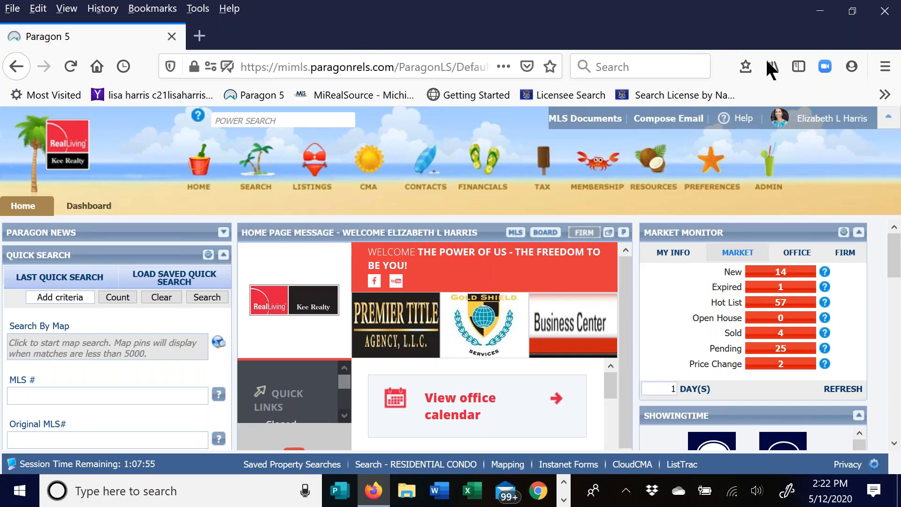
pyautogui.click(545, 164)
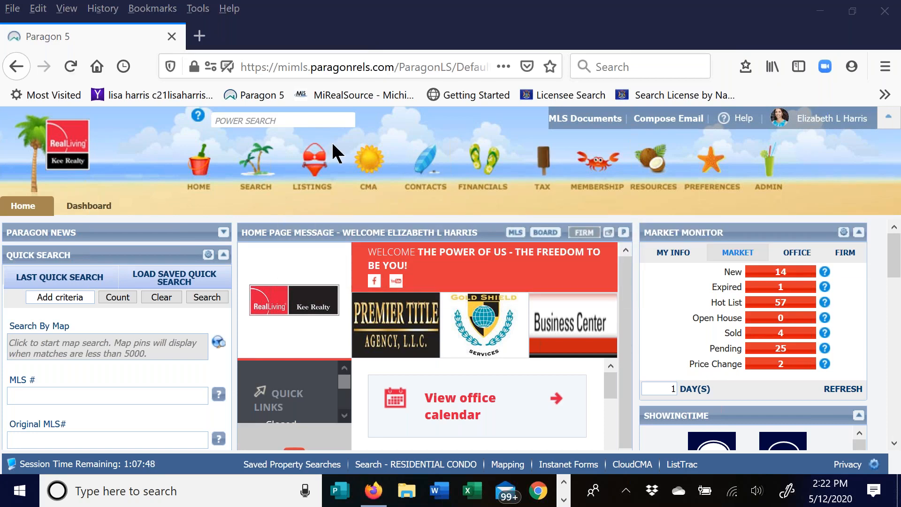
pyautogui.click(79, 210)
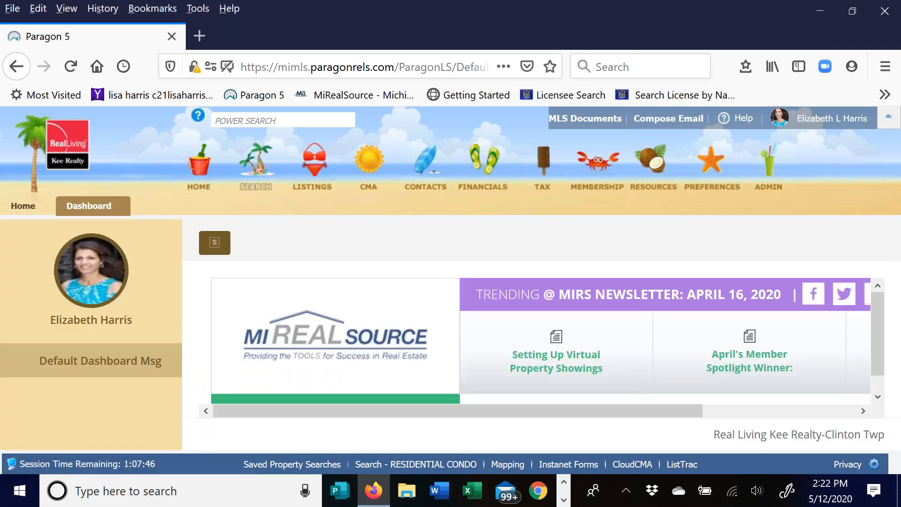
pyautogui.click(250, 122)
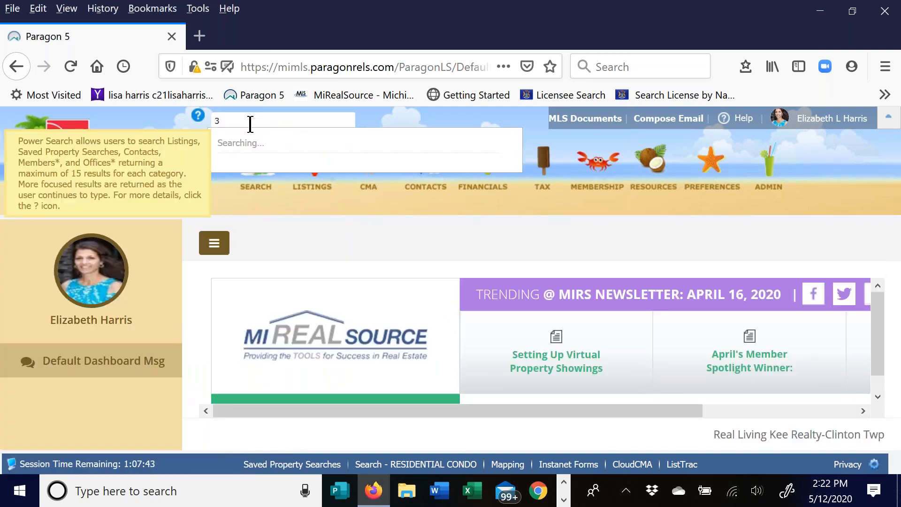
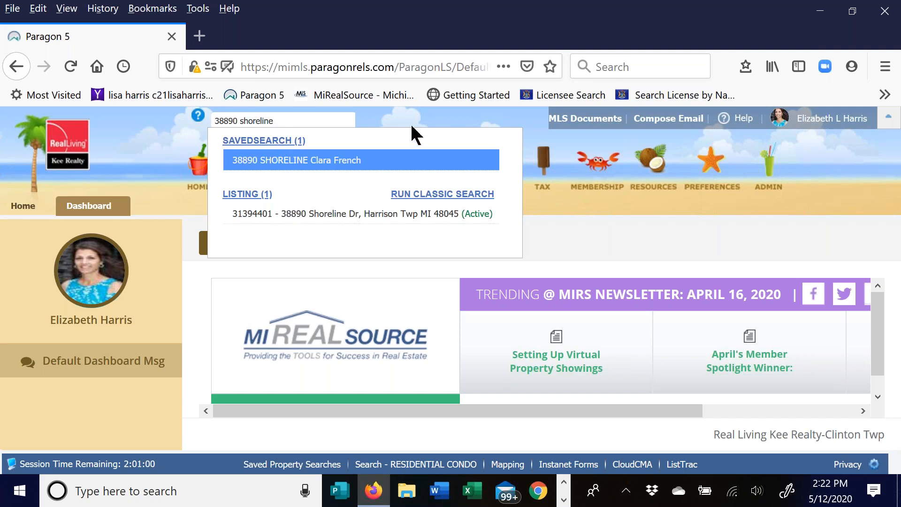
pyautogui.click(361, 158)
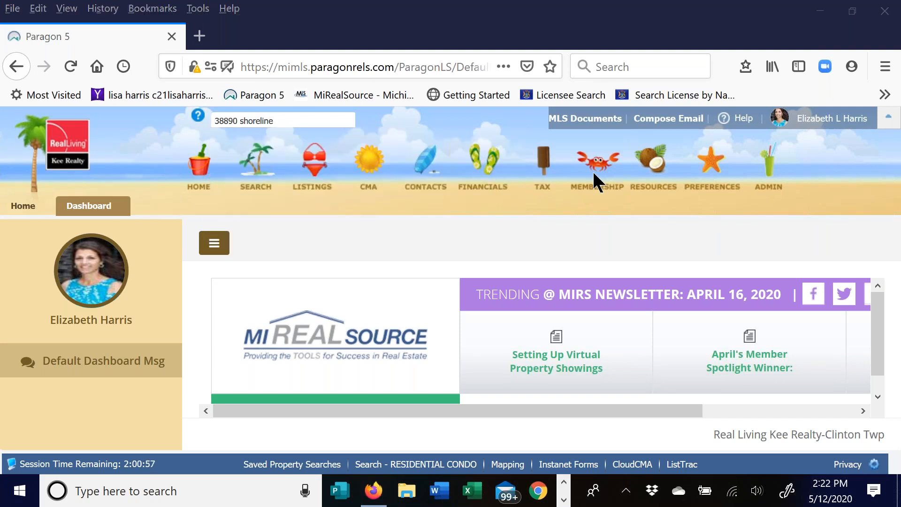
pyautogui.click(284, 123)
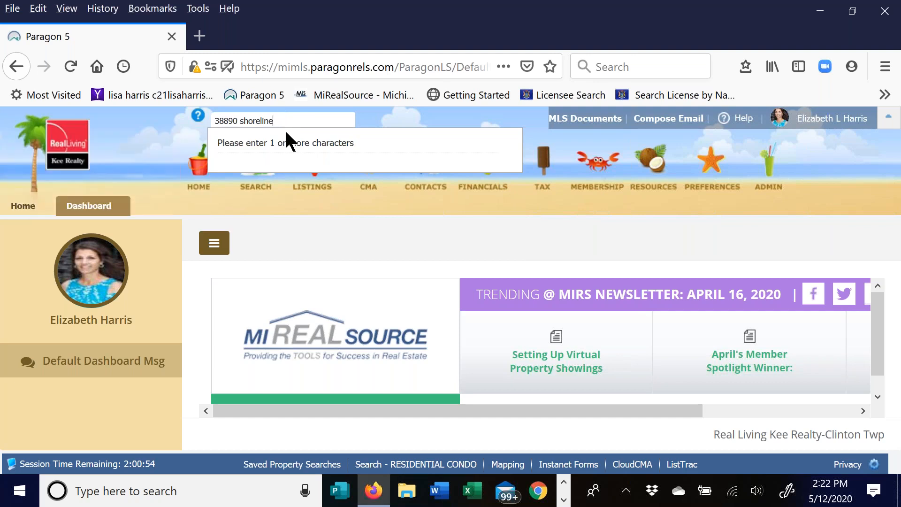
pyautogui.press('BackSpace')
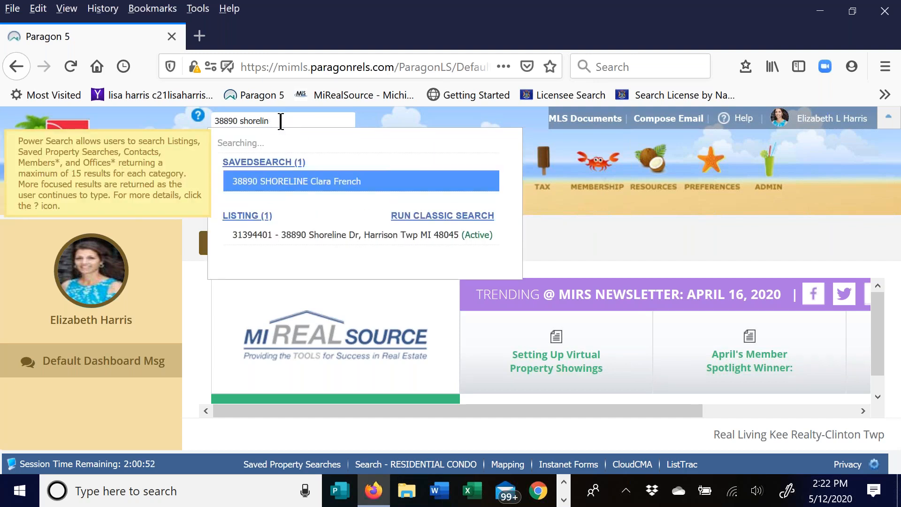
pyautogui.press('Down')
pyautogui.press('Return')
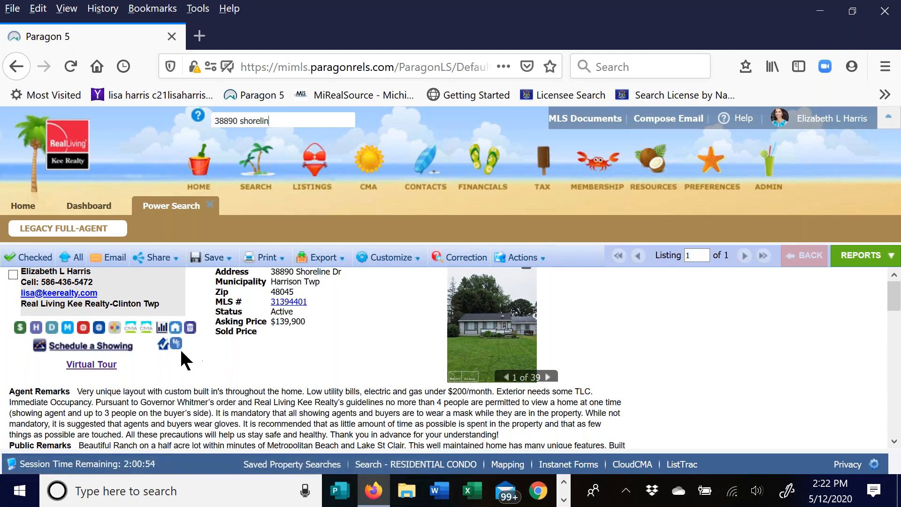
pyautogui.click(193, 331)
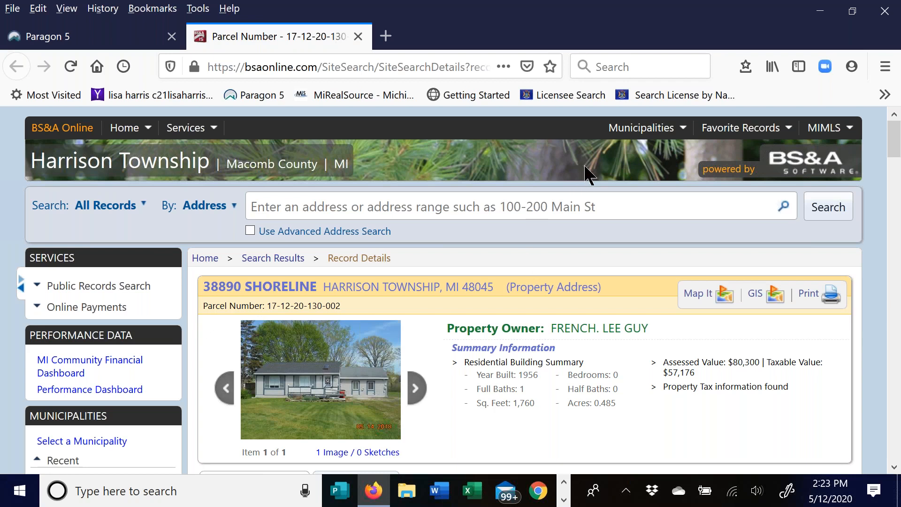
pyautogui.click(455, 184)
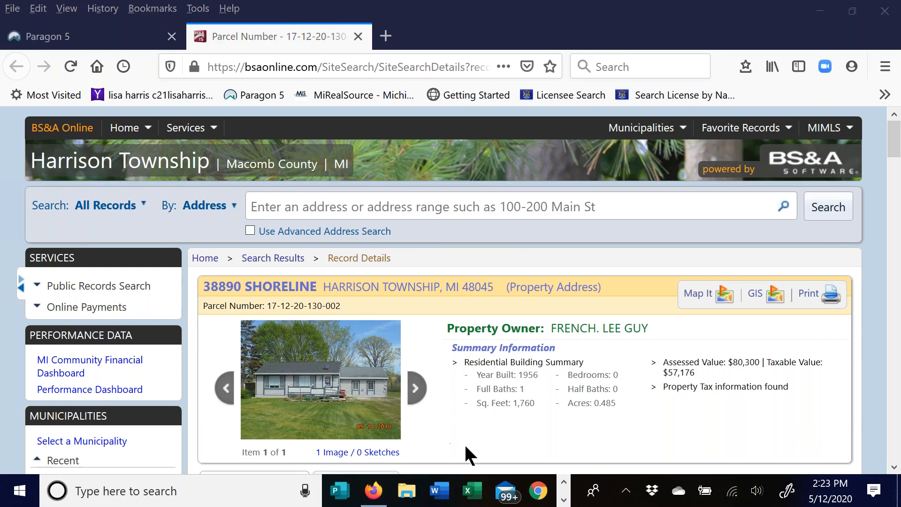
pyautogui.click(896, 149)
pyautogui.scroll(-4, 896, 170)
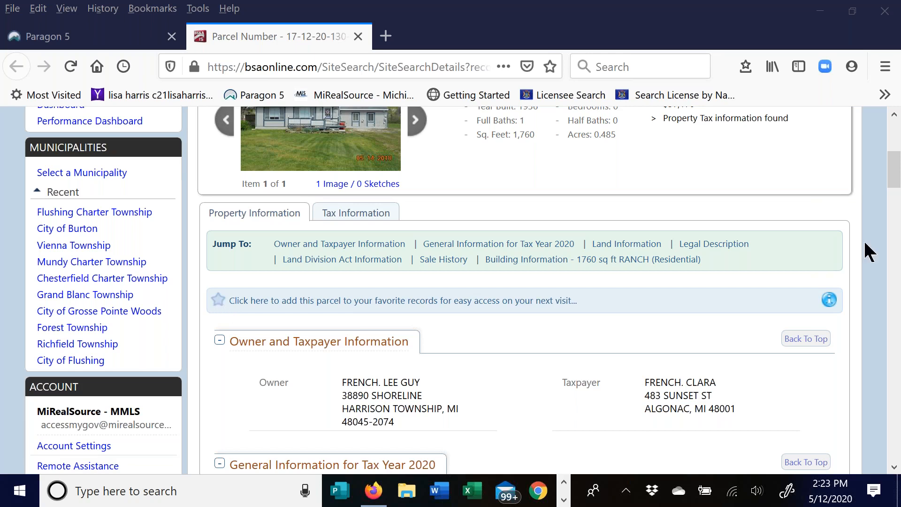
pyautogui.moveTo(892, 175); pyautogui.dragTo(898, 286)
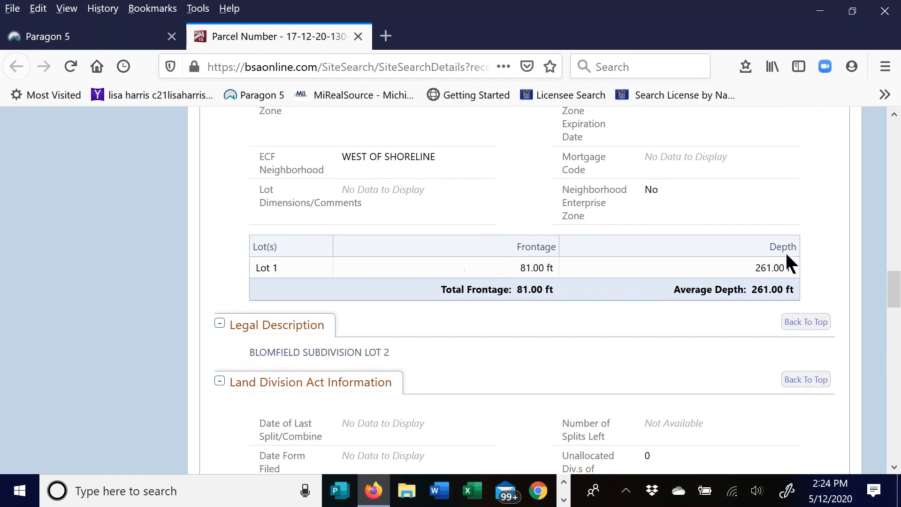
pyautogui.moveTo(892, 282); pyautogui.dragTo(878, 352)
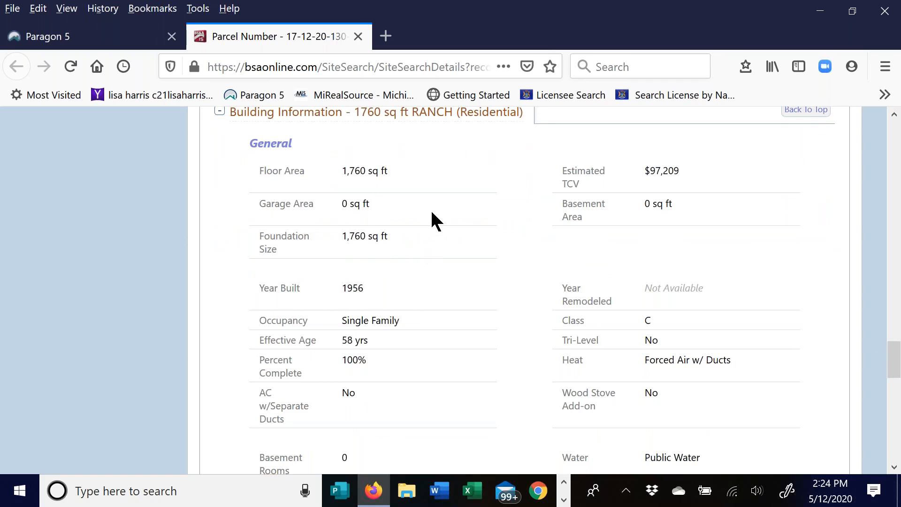
pyautogui.scroll(-1, 441, 221)
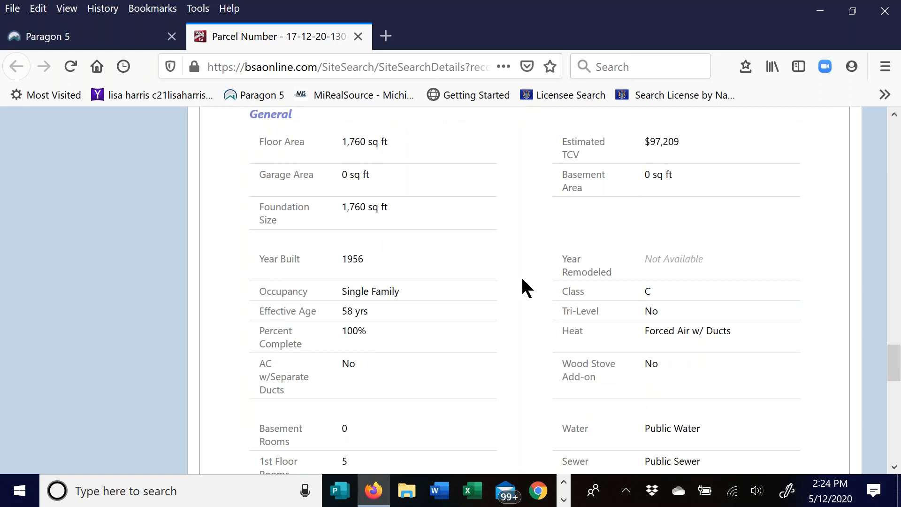
pyautogui.scroll(-3, 469, 281)
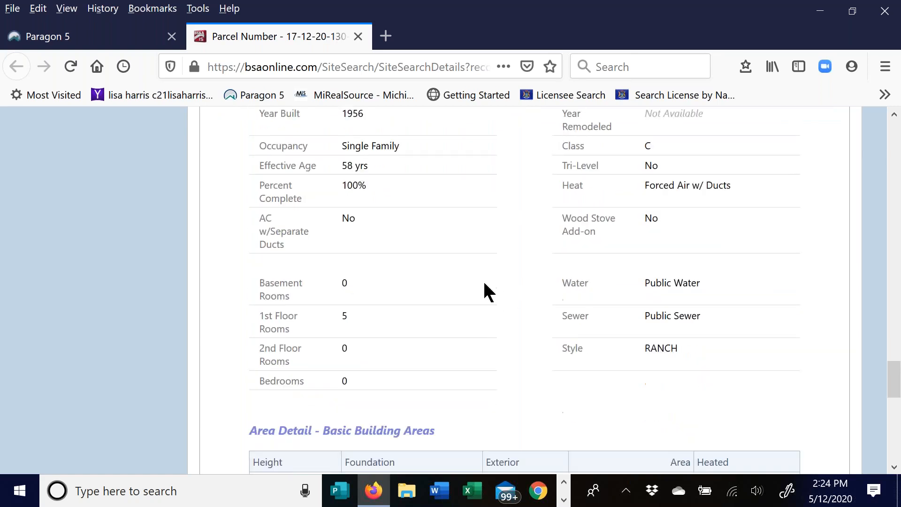
pyautogui.scroll(-4, 445, 301)
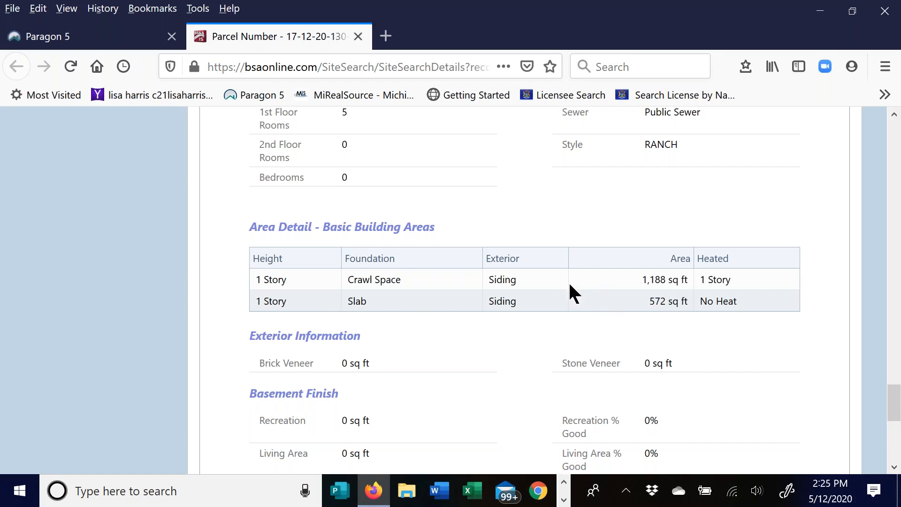
pyautogui.scroll(-5, 542, 281)
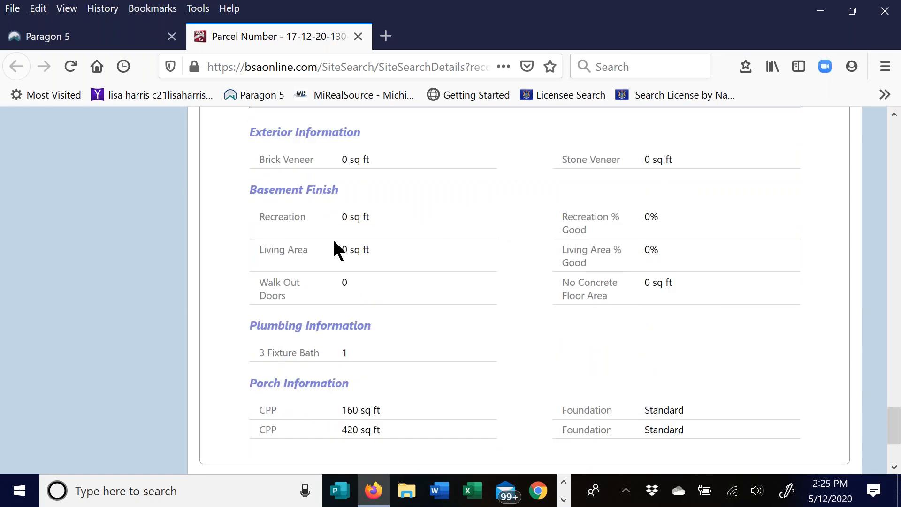
pyautogui.scroll(-3, 504, 201)
pyautogui.scroll(20, 498, 204)
pyautogui.scroll(15, 511, 261)
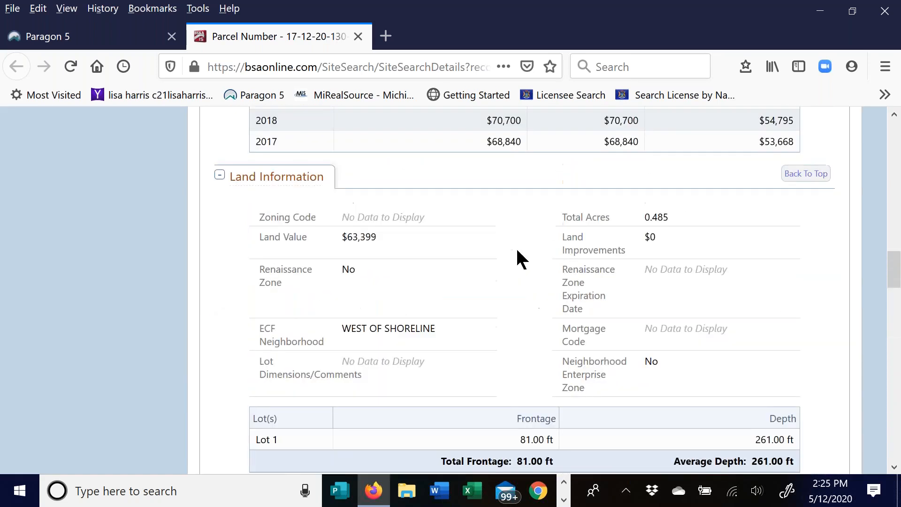
pyautogui.scroll(10, 489, 259)
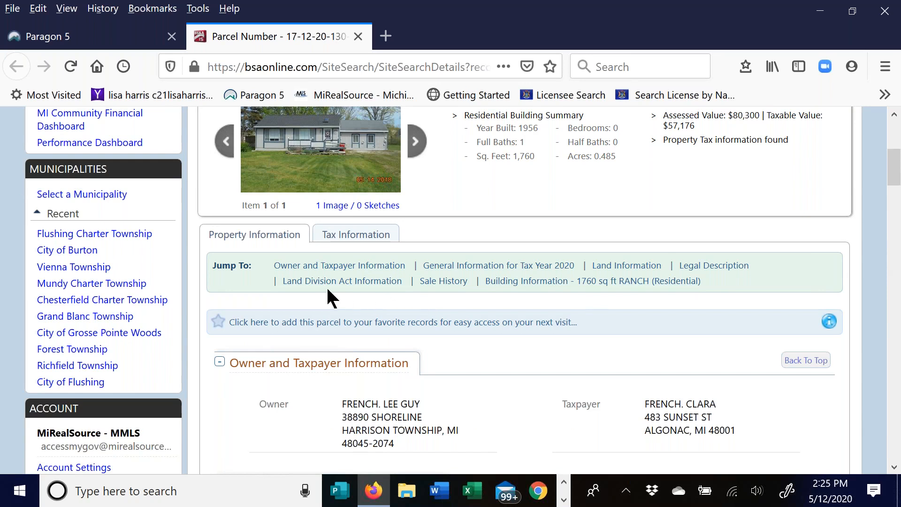
# - Show the parcel's Tax Information and scroll down to its Tax History table
pyautogui.click(369, 238)
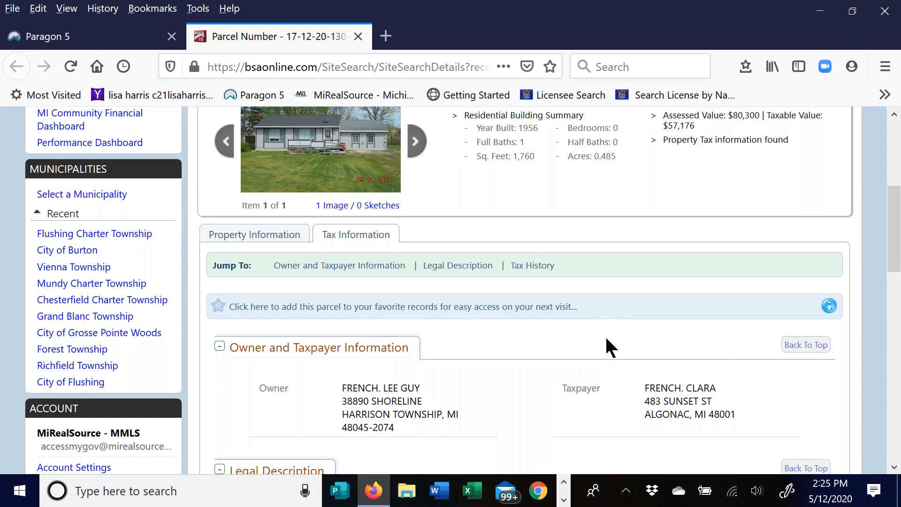
pyautogui.scroll(-4, 544, 294)
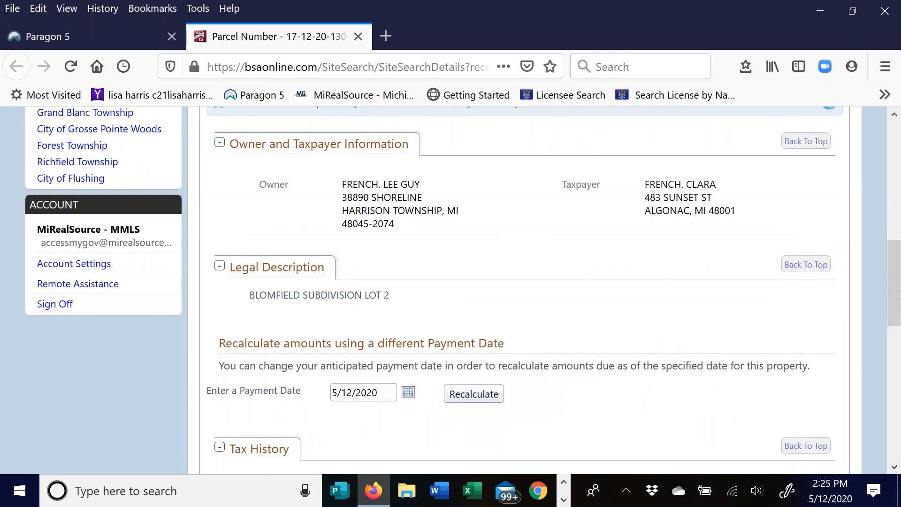
pyautogui.scroll(-3, 540, 291)
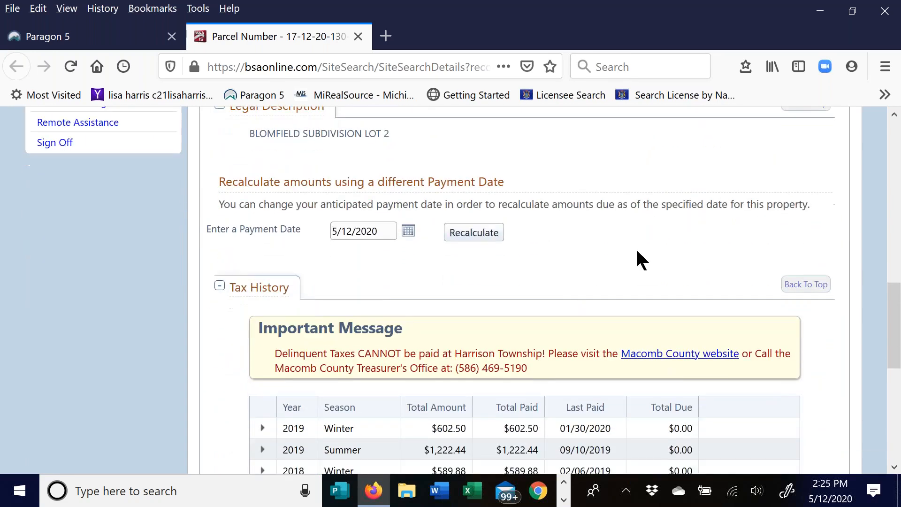
pyautogui.scroll(-1, 620, 254)
pyautogui.scroll(-1, 547, 211)
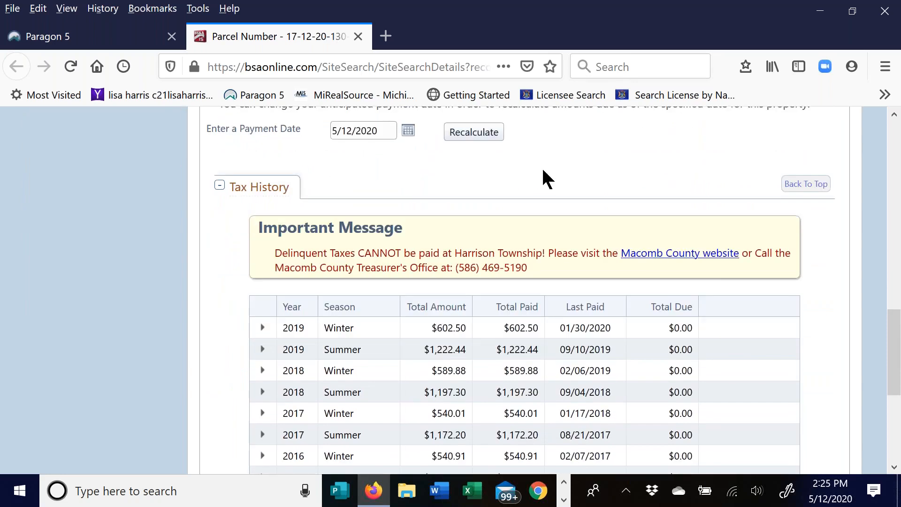
pyautogui.scroll(-2, 543, 170)
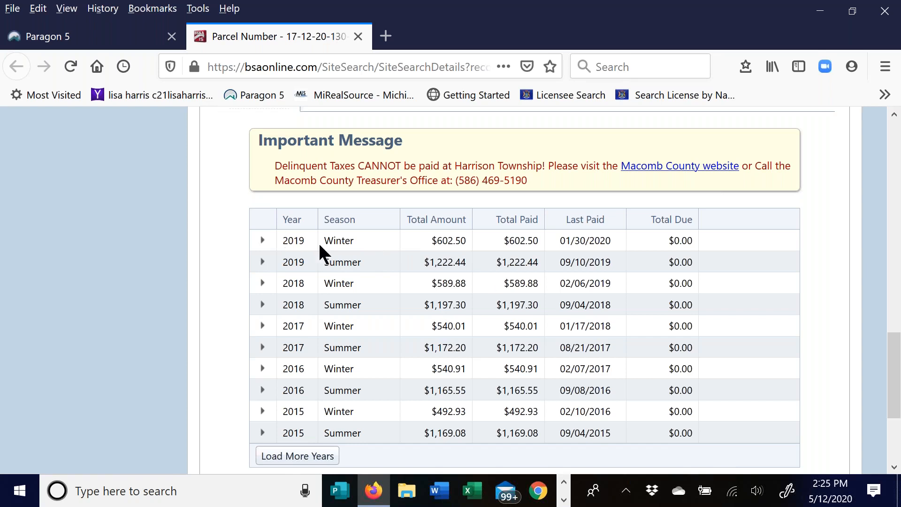
# - Expand the 2019 Winter tax breakdown and scroll through its details
pyautogui.click(262, 240)
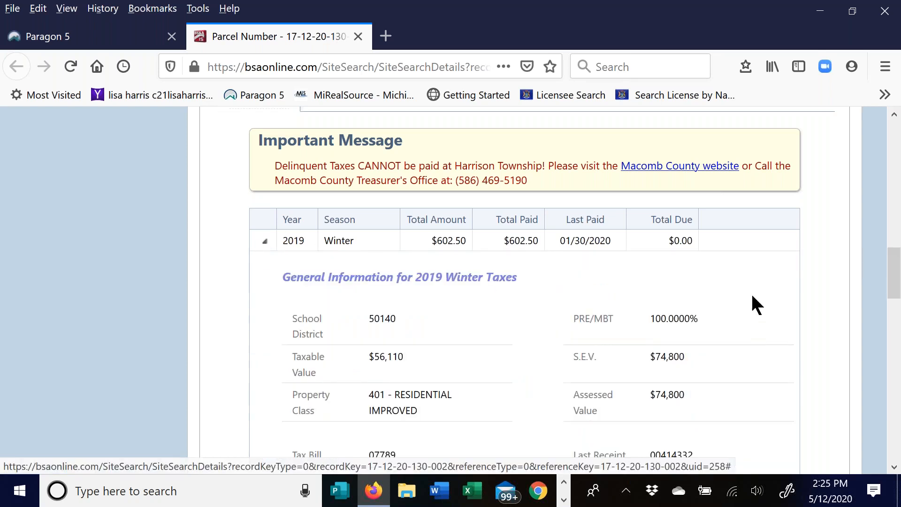
pyautogui.scroll(-1, 737, 237)
pyautogui.scroll(-3, 742, 228)
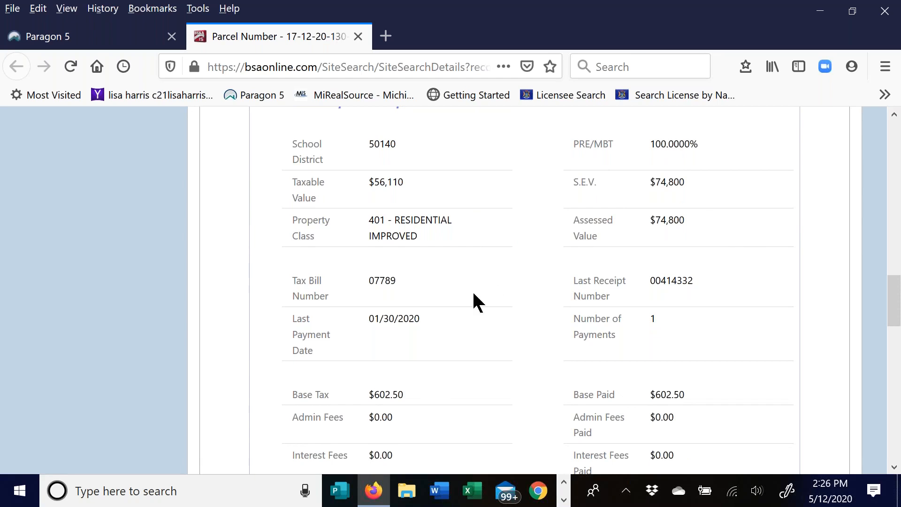
pyautogui.scroll(-4, 500, 275)
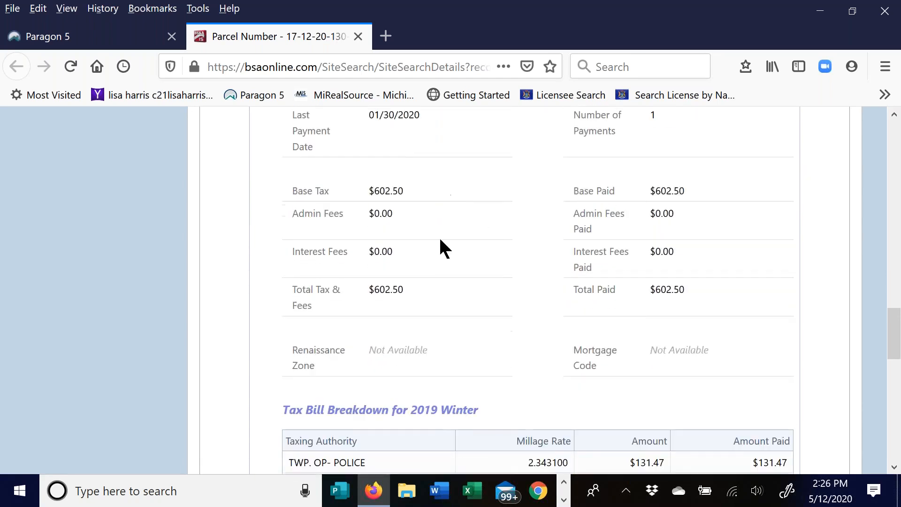
pyautogui.scroll(-7, 511, 188)
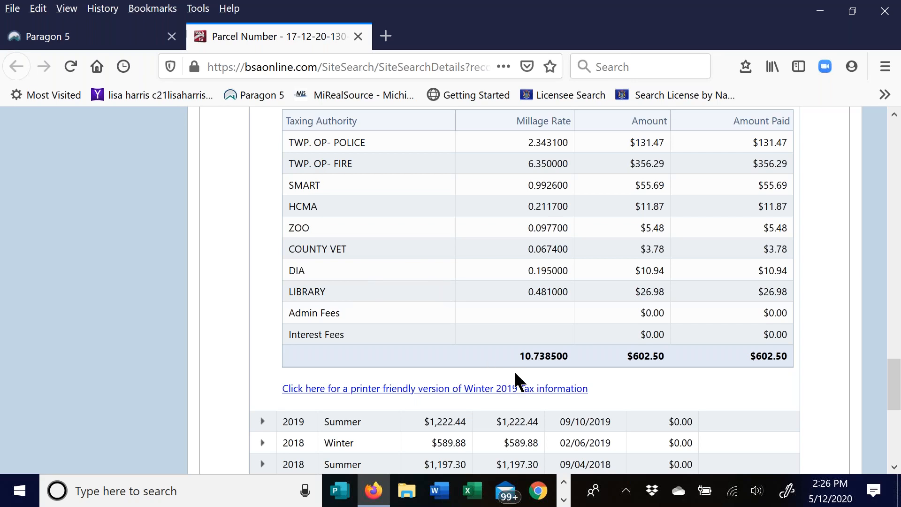
# - Collapse the 2019 Winter breakdown and scroll to the end of the 2015–2019 tax history
pyautogui.scroll(15, 390, 311)
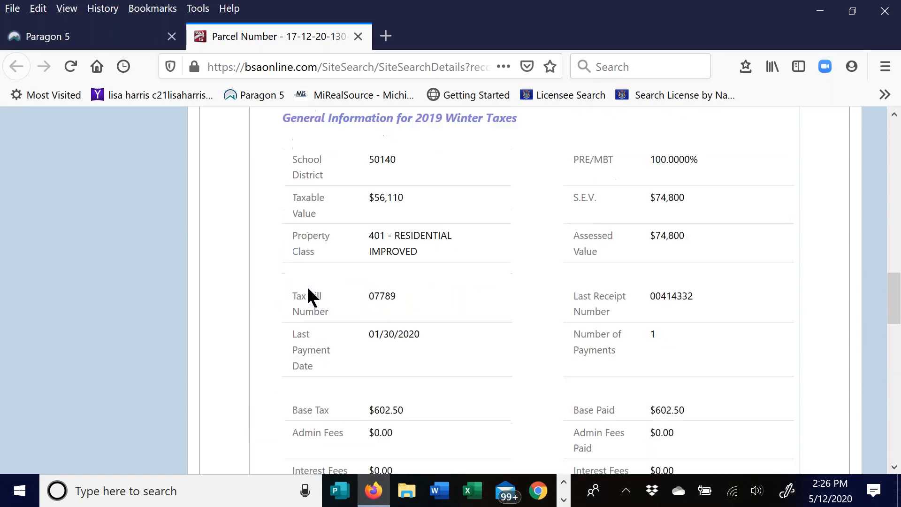
pyautogui.scroll(2, 312, 295)
pyautogui.scroll(-3, 282, 244)
pyautogui.click(263, 241)
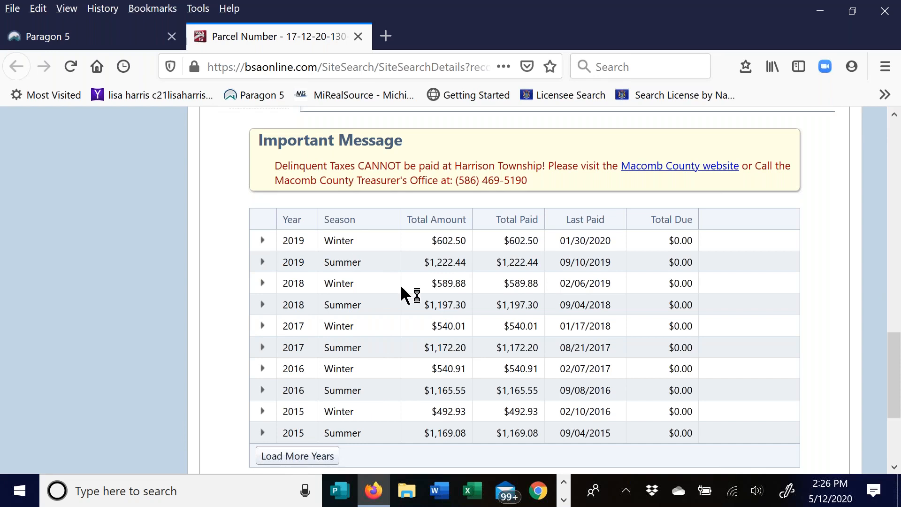
pyautogui.scroll(-5, 399, 285)
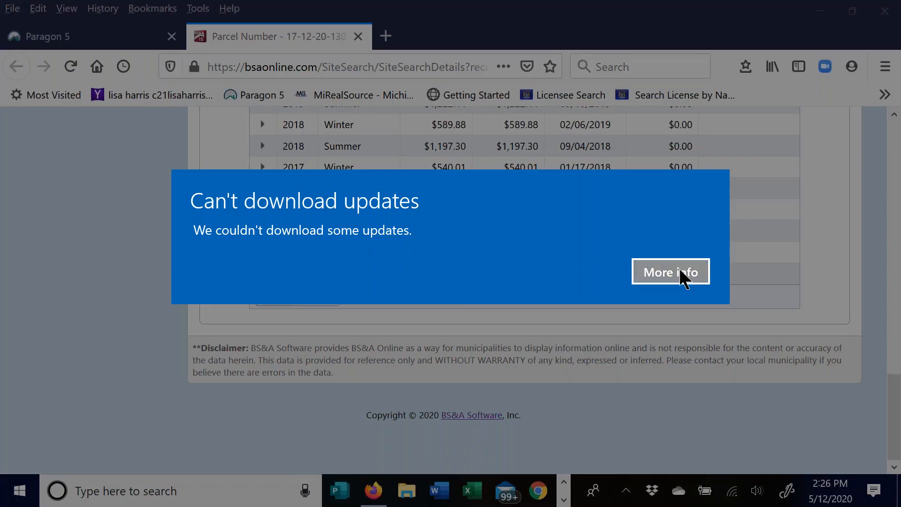
# - Dismiss the Windows update notice, then view the 05/14/2018 property photo enlarged and close it
pyautogui.click(681, 271)
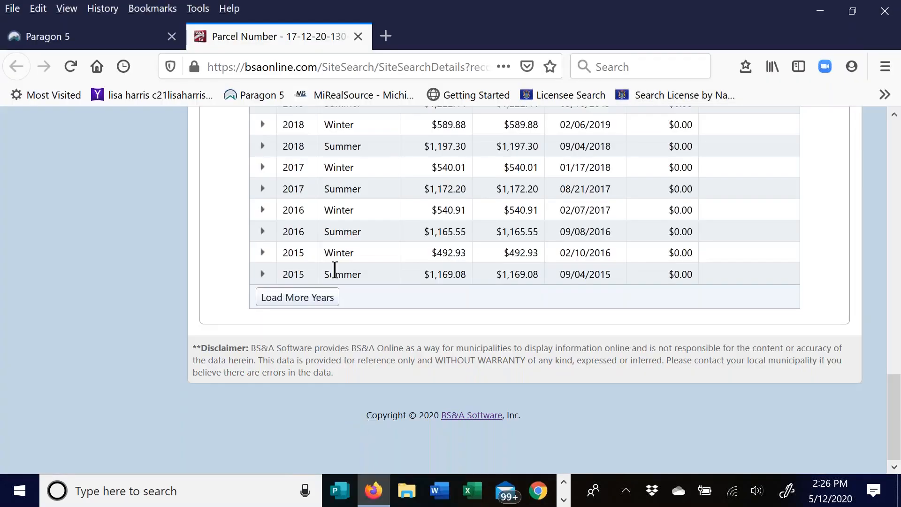
pyautogui.scroll(12, 334, 269)
pyautogui.scroll(10, 519, 312)
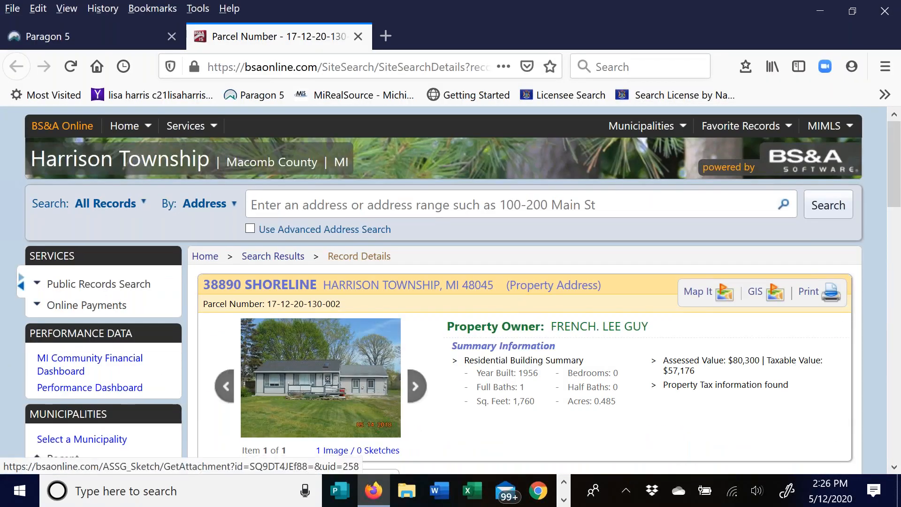
pyautogui.scroll(-2, 308, 286)
pyautogui.click(307, 287)
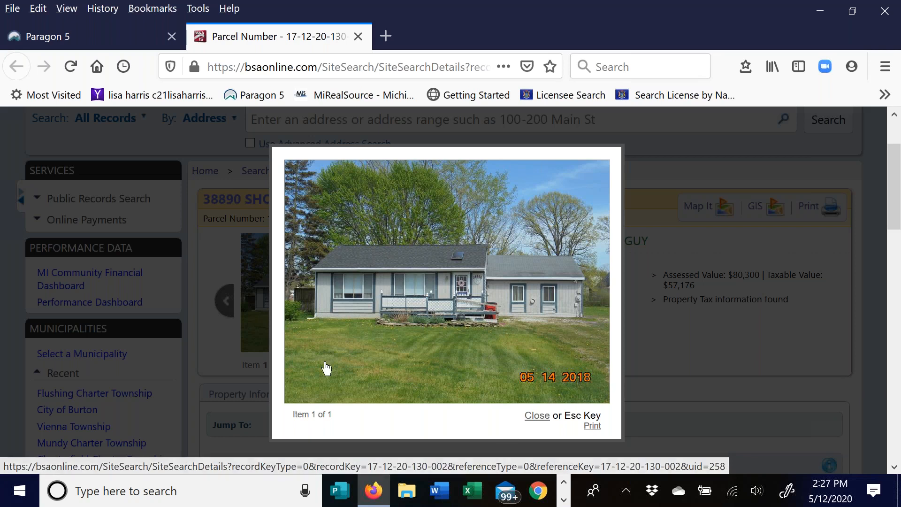
pyautogui.click(546, 415)
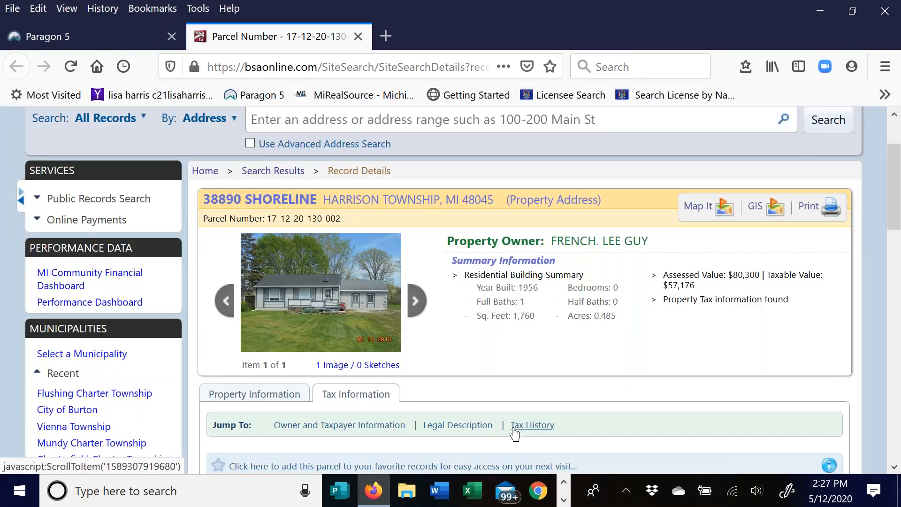
pyautogui.scroll(3, 510, 413)
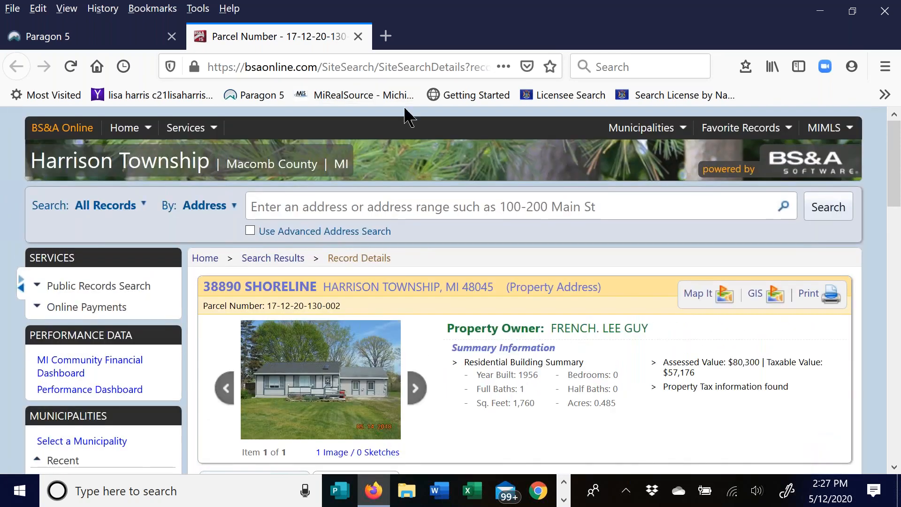
# - Reopen BS&A Online from the Paragon listing's TAX links and close the old parcel record tab
pyautogui.click(108, 46)
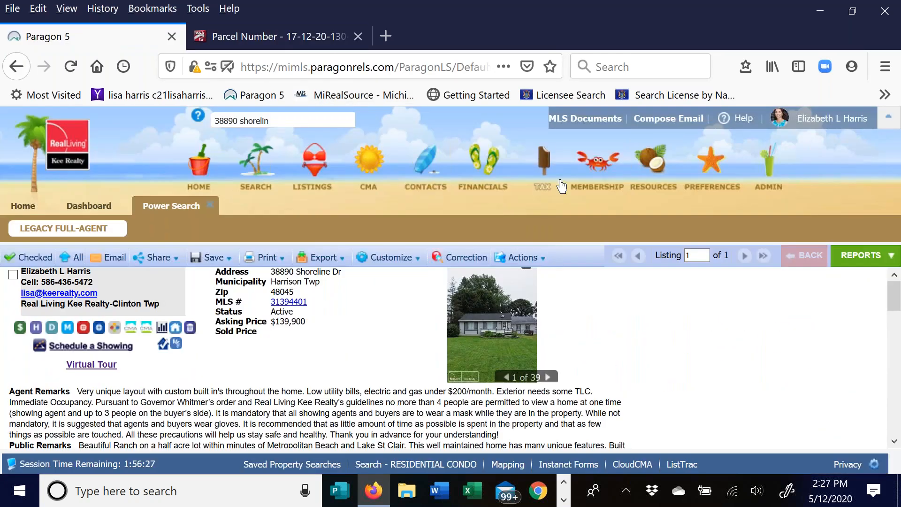
pyautogui.moveTo(539, 162)
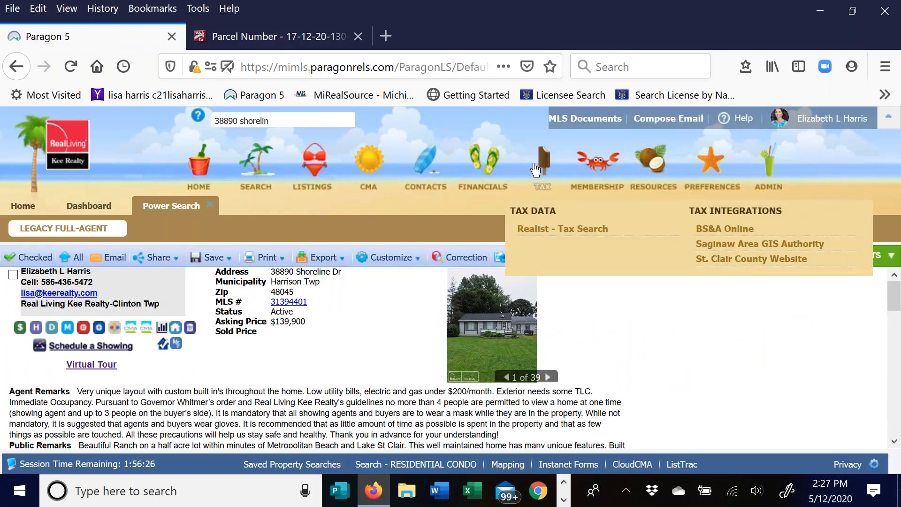
pyautogui.click(714, 233)
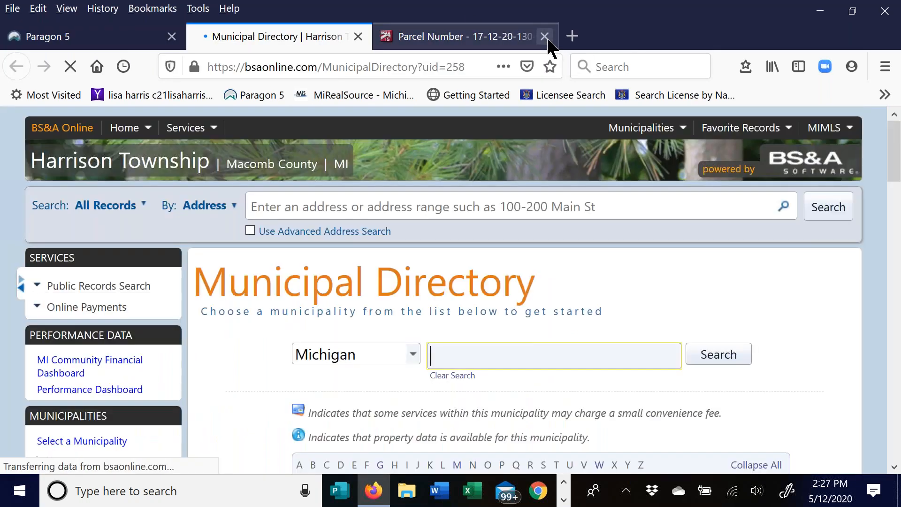
pyautogui.click(545, 36)
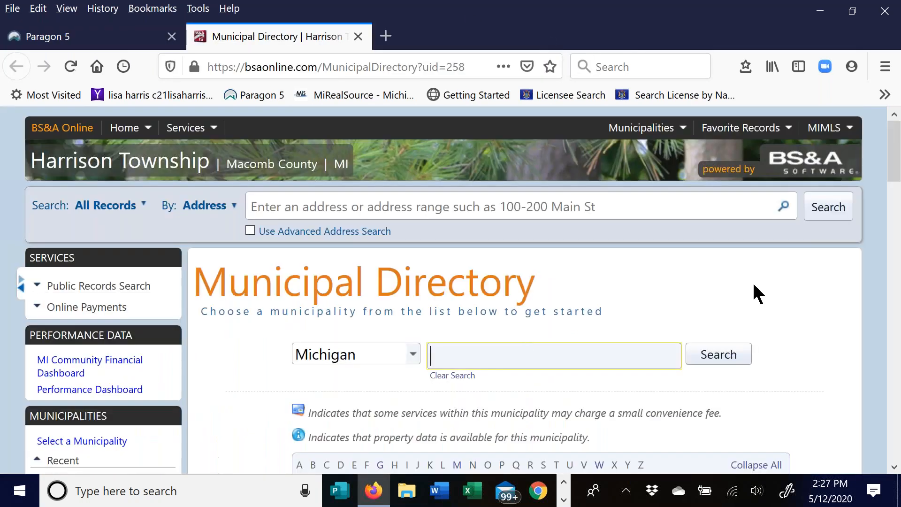
# - Scroll through the Harrison Township Municipal Directory, then return to the Paragon 5 listing
pyautogui.scroll(-2, 744, 282)
pyautogui.scroll(-2, 741, 258)
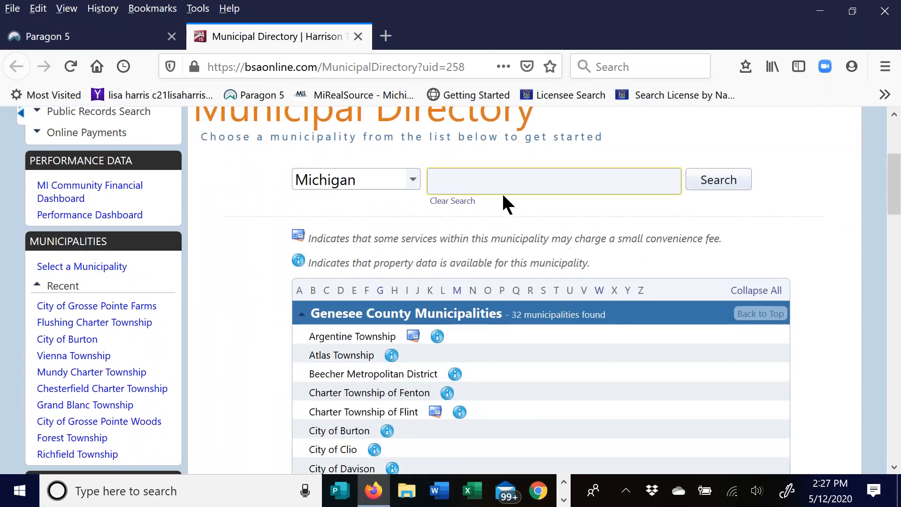
pyautogui.scroll(-1, 440, 336)
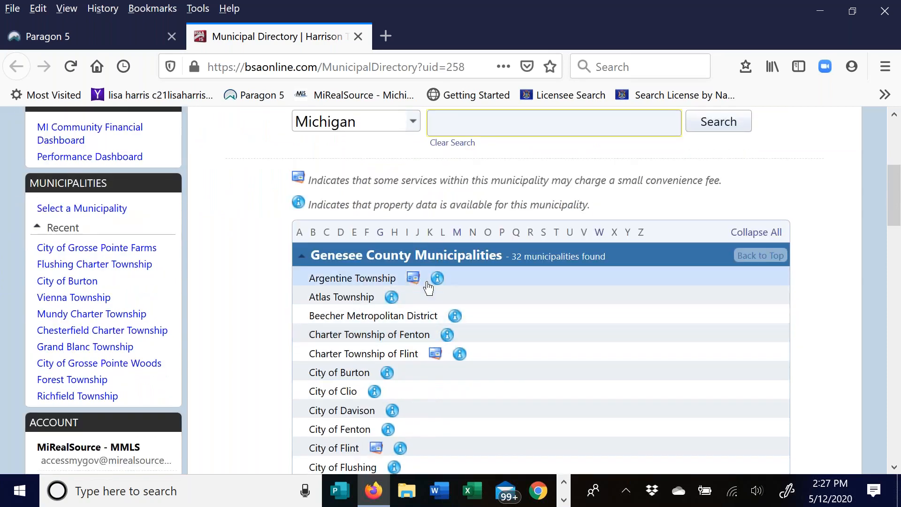
pyautogui.moveTo(415, 281)
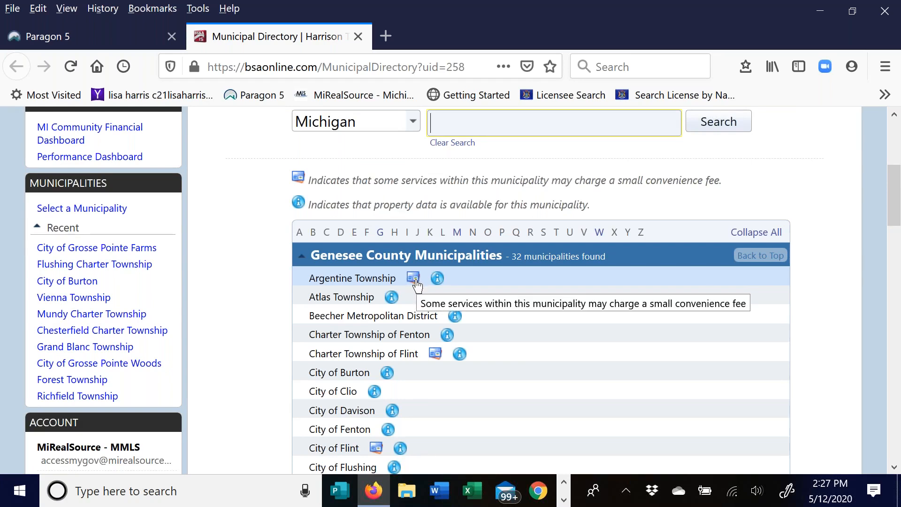
pyautogui.scroll(-3, 582, 324)
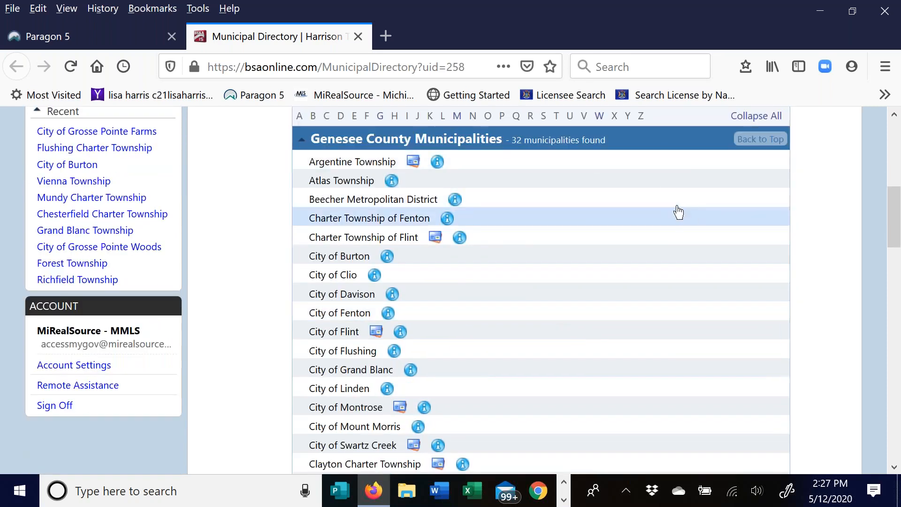
pyautogui.scroll(-10, 663, 188)
pyautogui.scroll(-3, 662, 213)
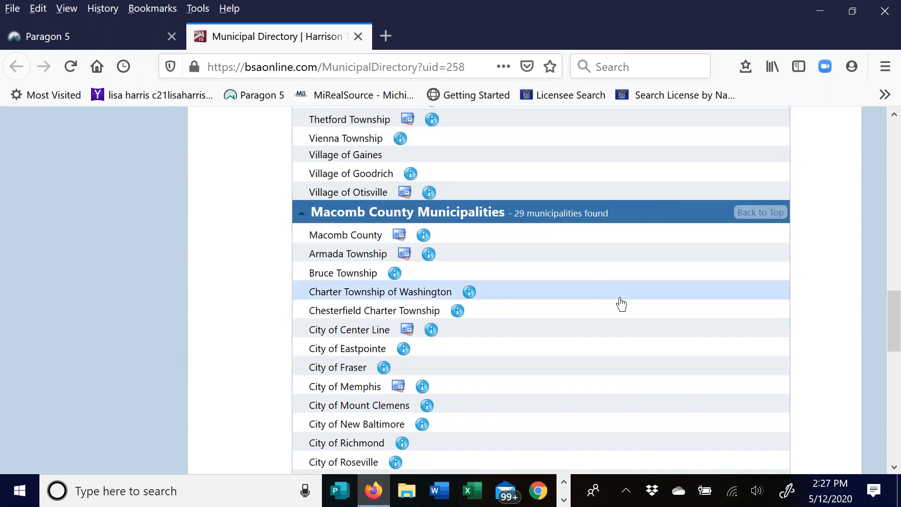
pyautogui.scroll(-3, 620, 303)
pyautogui.scroll(-2, 579, 281)
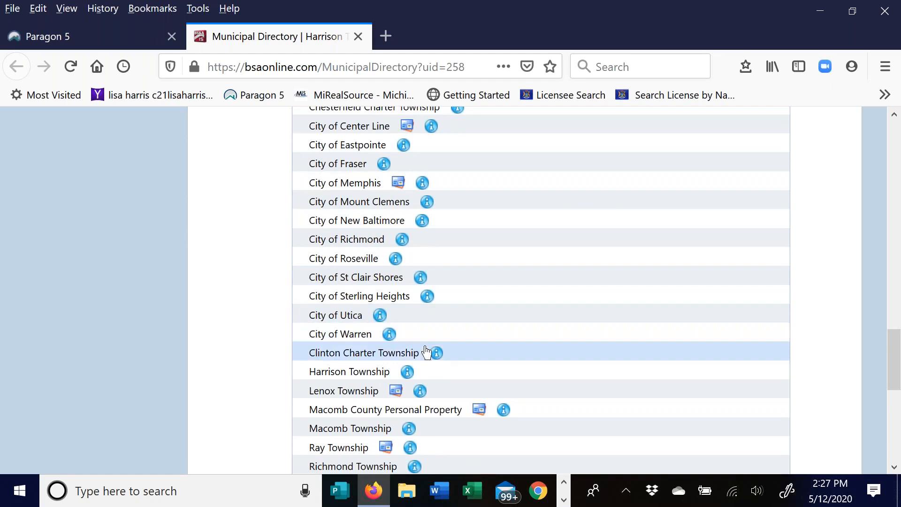
pyautogui.scroll(-3, 603, 263)
pyautogui.scroll(-5, 613, 224)
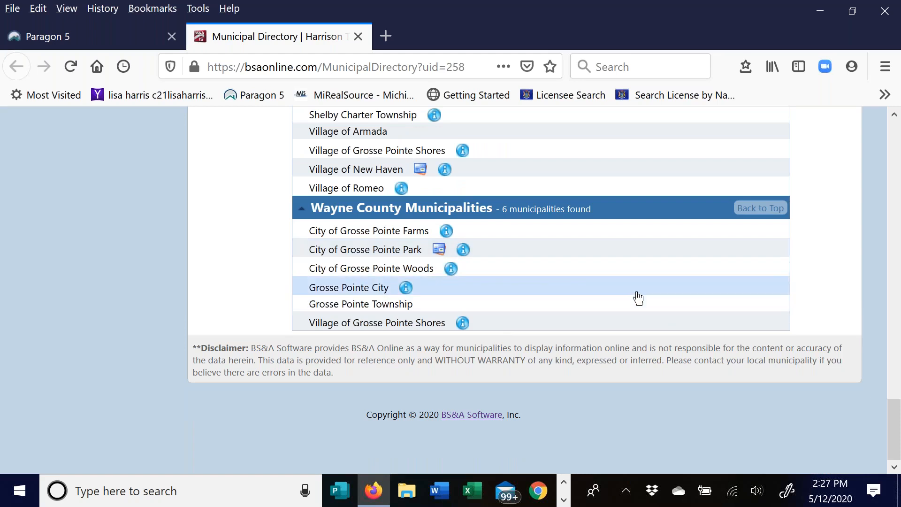
pyautogui.scroll(12, 636, 298)
pyautogui.scroll(10, 638, 298)
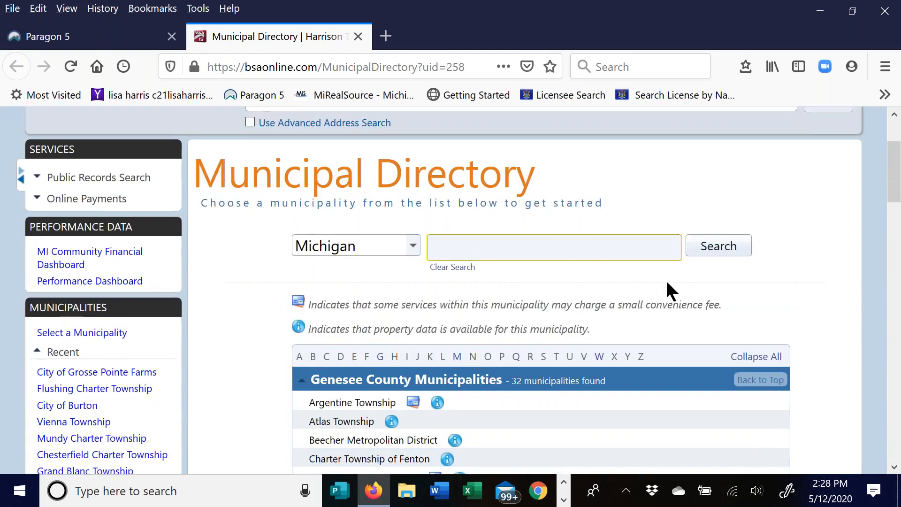
pyautogui.scroll(3, 666, 282)
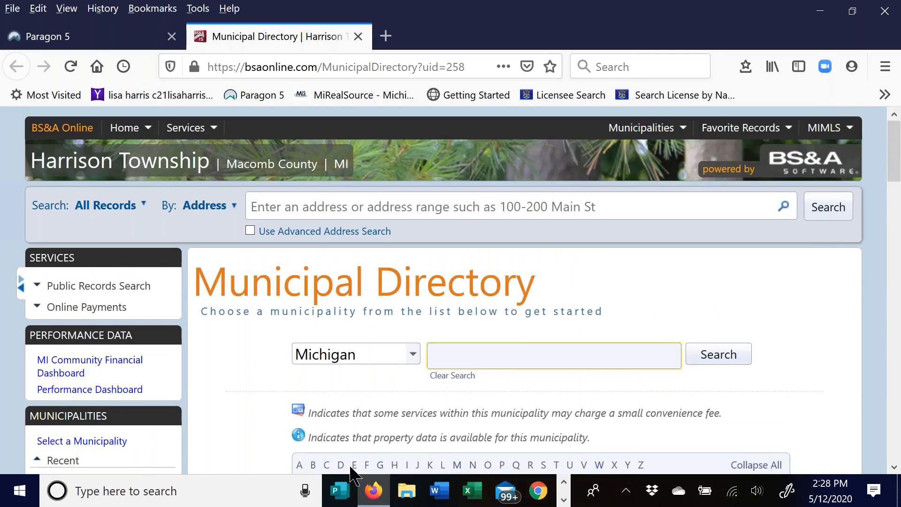
pyautogui.click(105, 36)
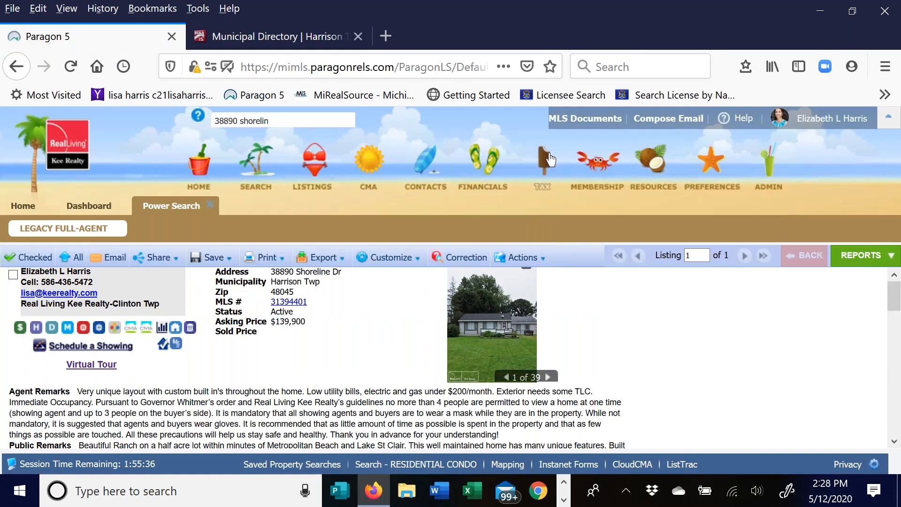
pyautogui.moveTo(551, 160)
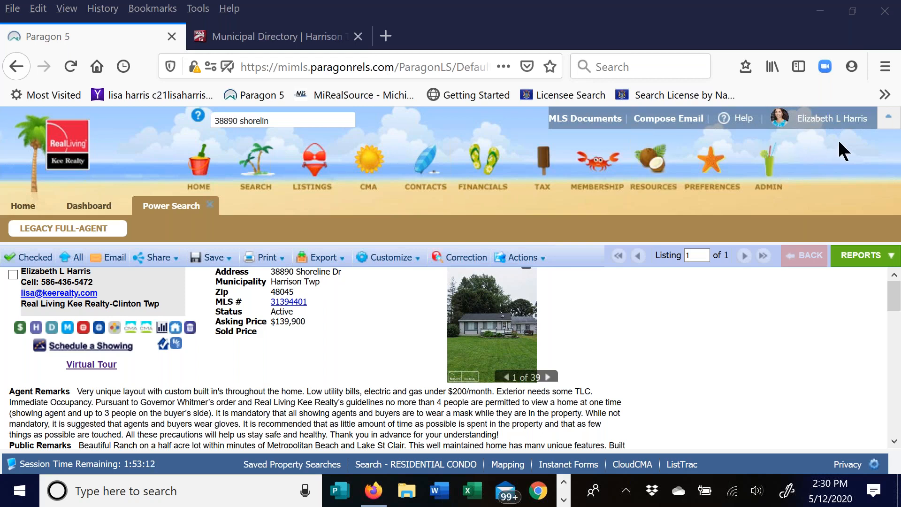
# - Open MLS Documents, enter the 'MIRS Education - 73 Files' folder, and scroll its file list
pyautogui.click(591, 121)
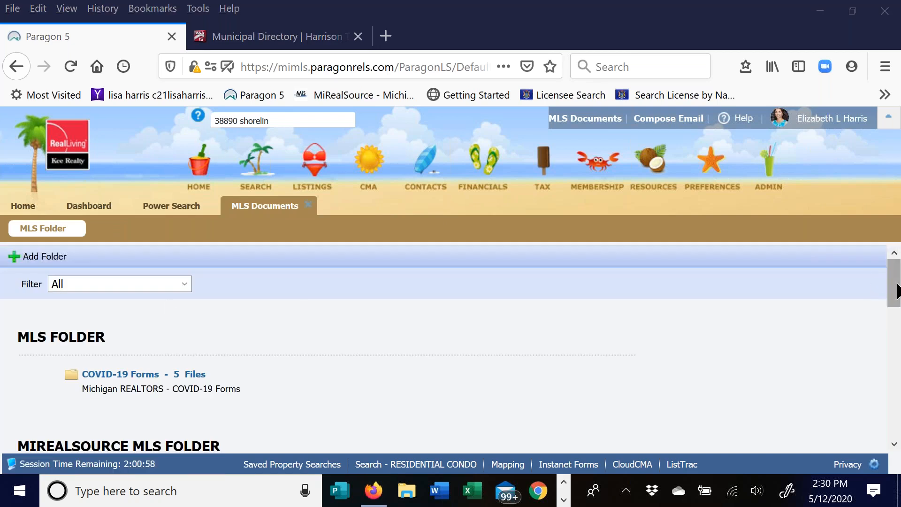
pyautogui.scroll(-4, 894, 281)
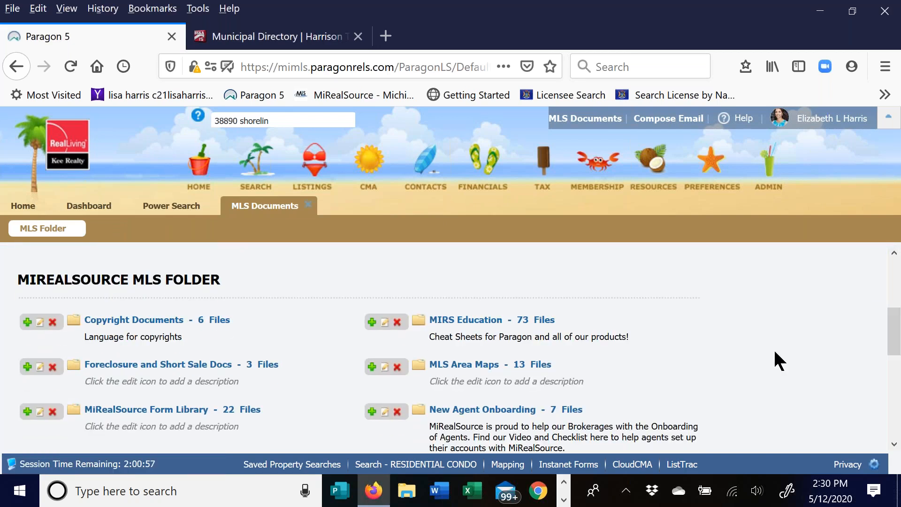
pyautogui.click(473, 321)
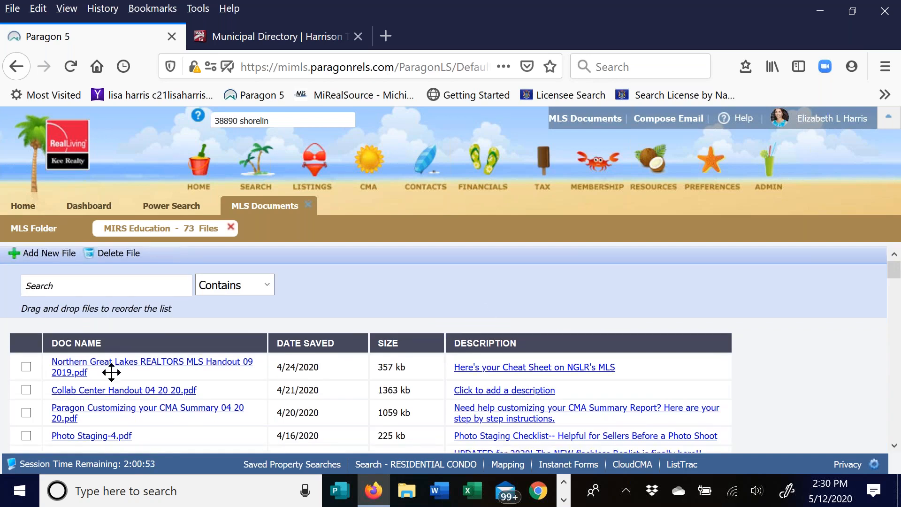
pyautogui.scroll(-5, 110, 372)
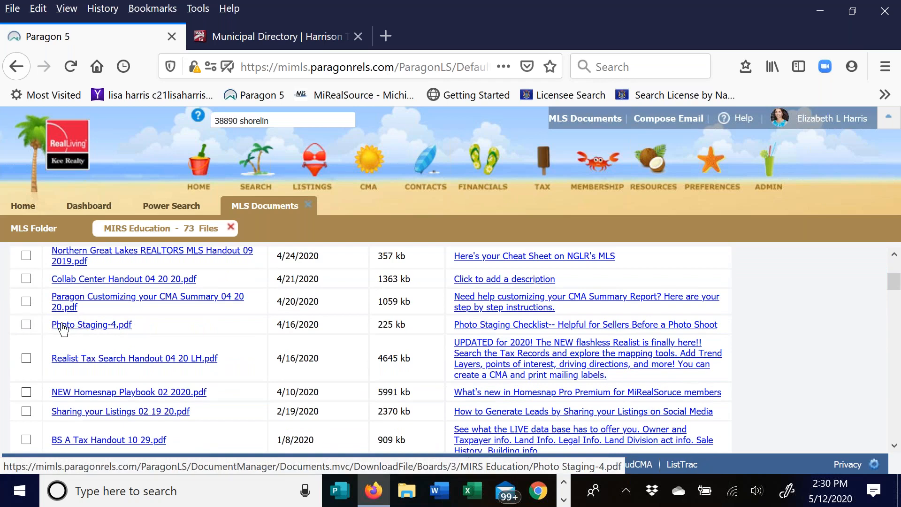
pyautogui.scroll(-1, 205, 322)
pyautogui.scroll(-4, 107, 259)
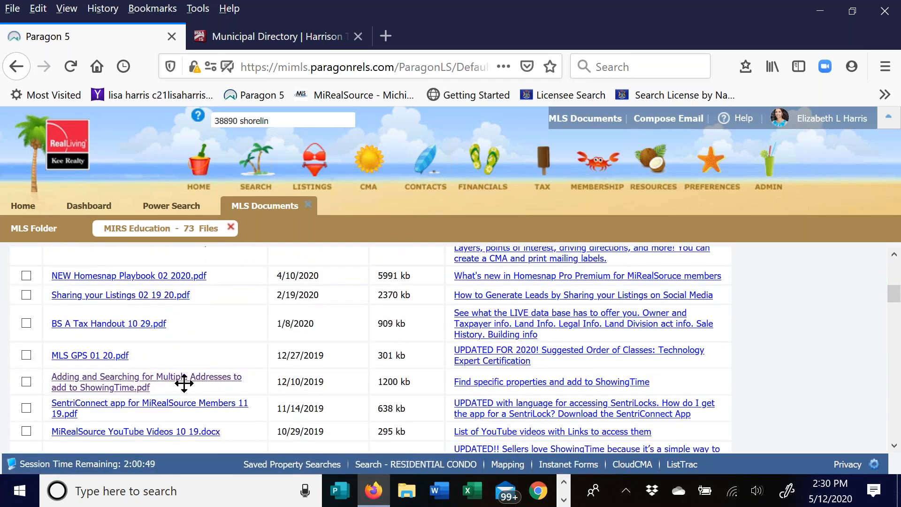
pyautogui.scroll(-5, 197, 308)
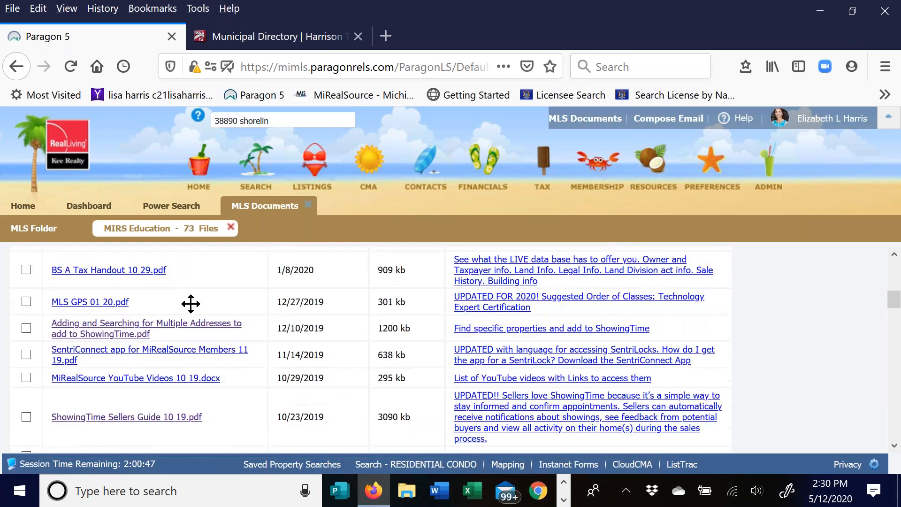